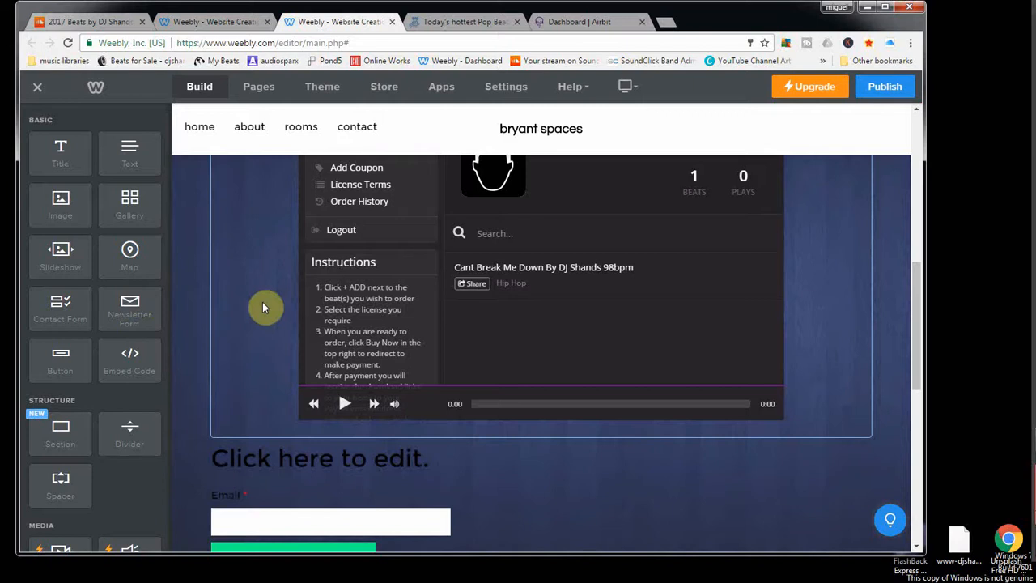
Switch from the site editor to the SoundCloud 2017 Beats playlist and look over its embed preview
scroll(461, 316, "up", 3)
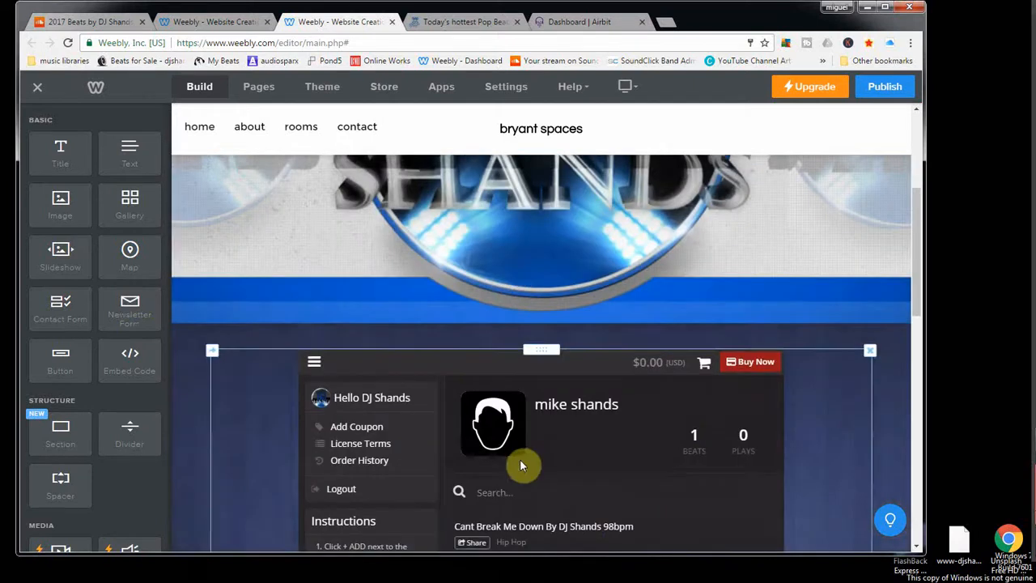
scroll(519, 451, "down", 2)
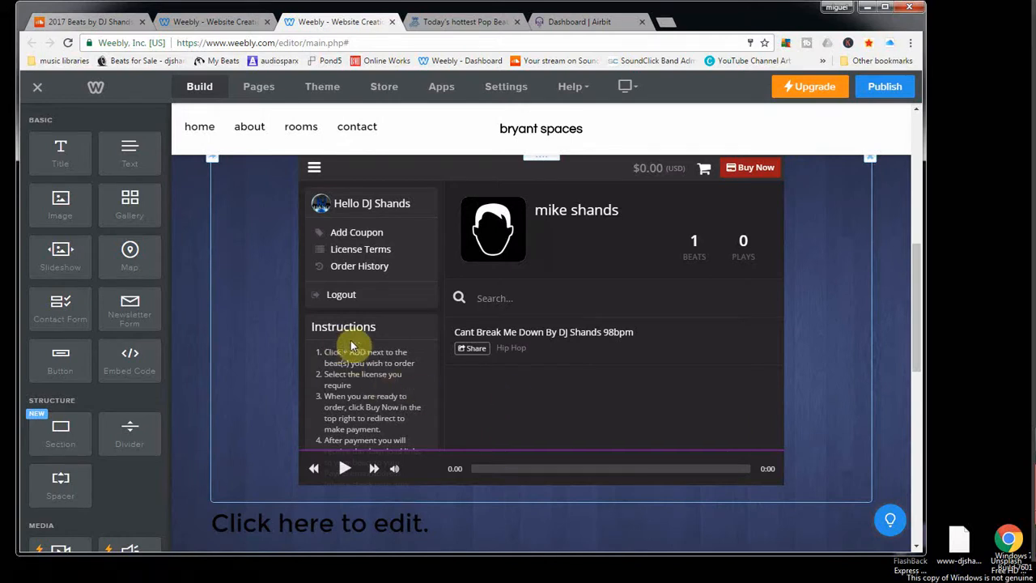
left_click(91, 22)
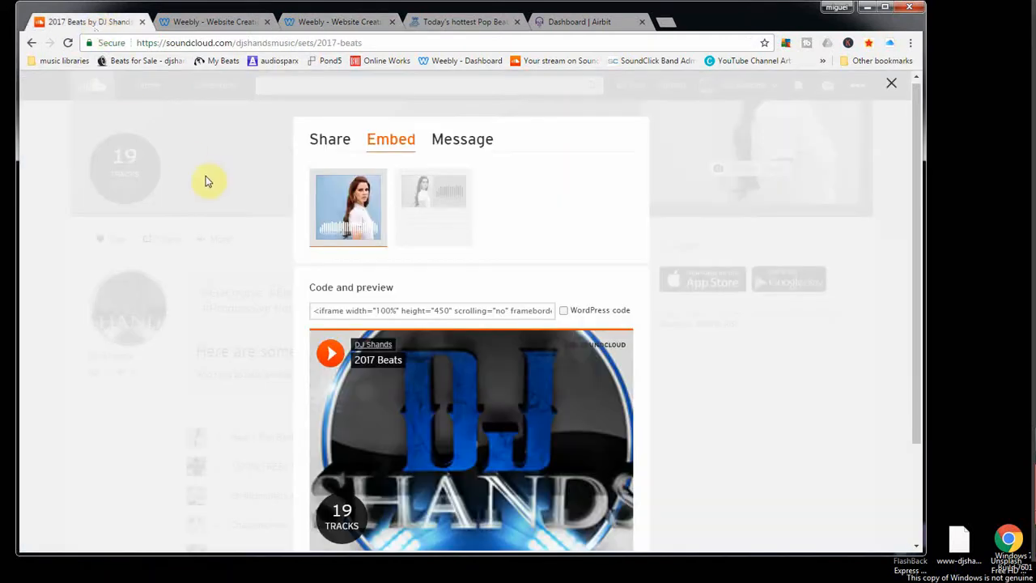
scroll(477, 285, "down", 2)
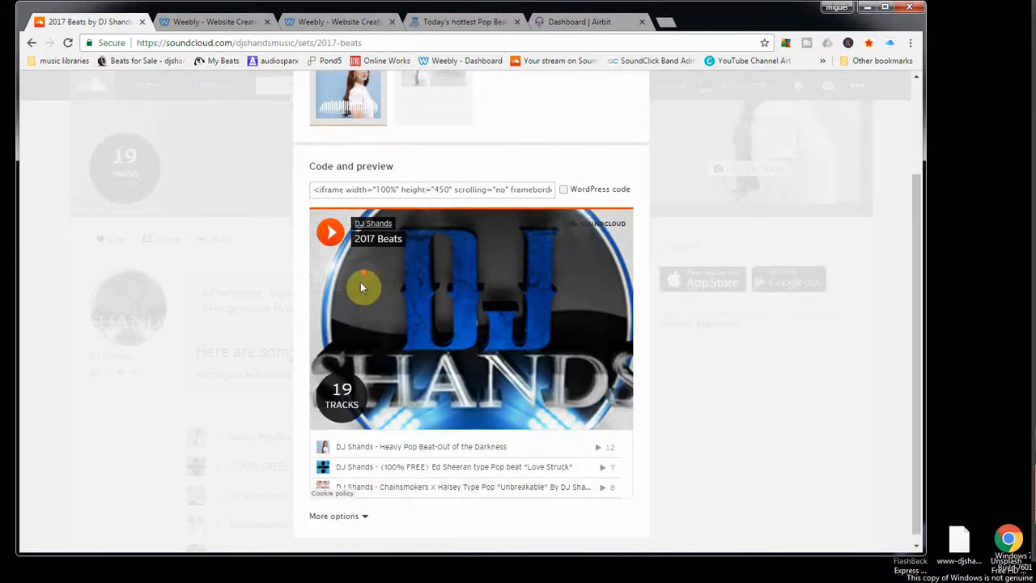
scroll(361, 281, "up", 2)
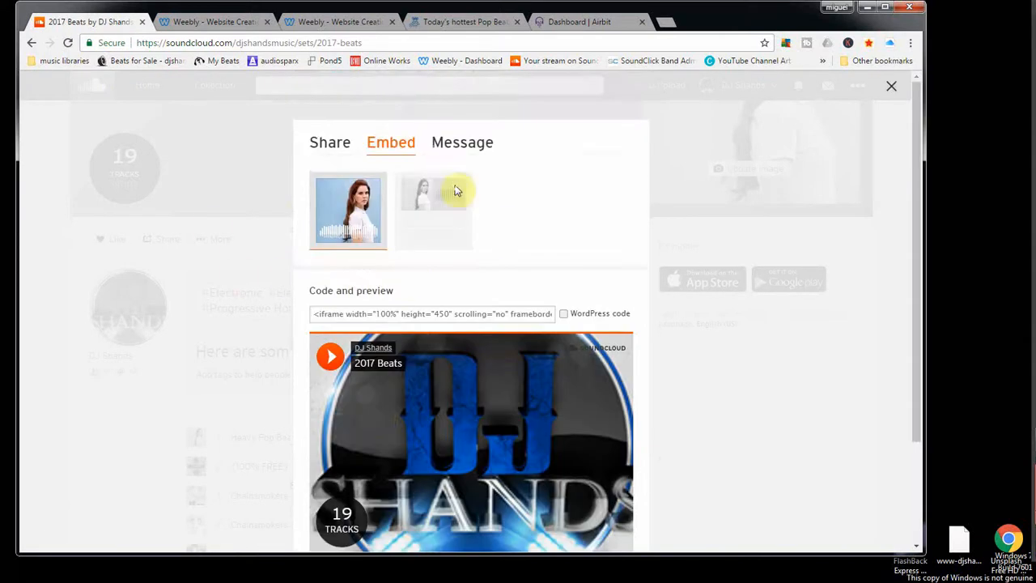
Close the embed dialog and look through the 2017 Beats playlist's tracks and tags
left_click(701, 350)
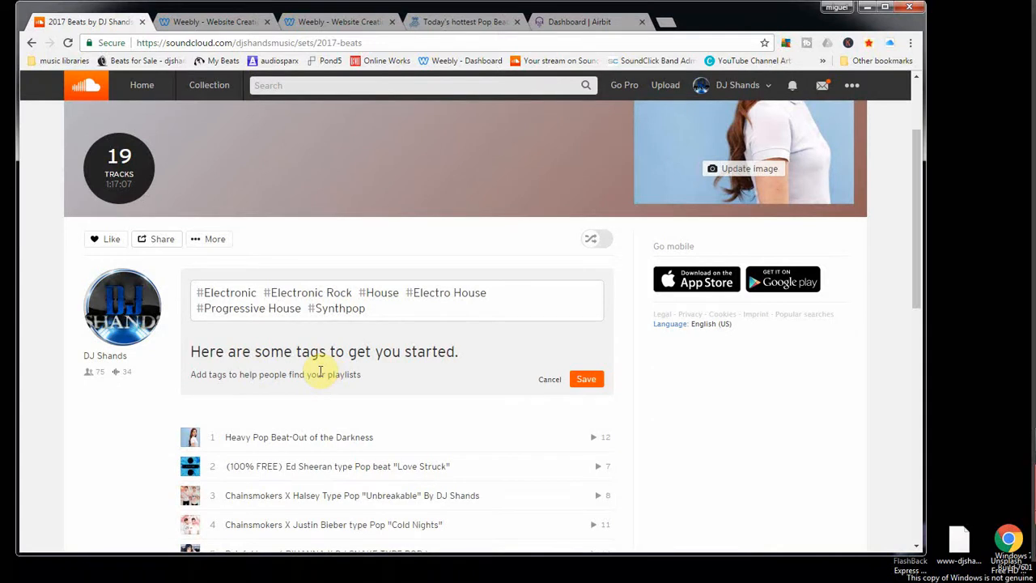
scroll(320, 376, "down", 1)
scroll(319, 380, "down", 3)
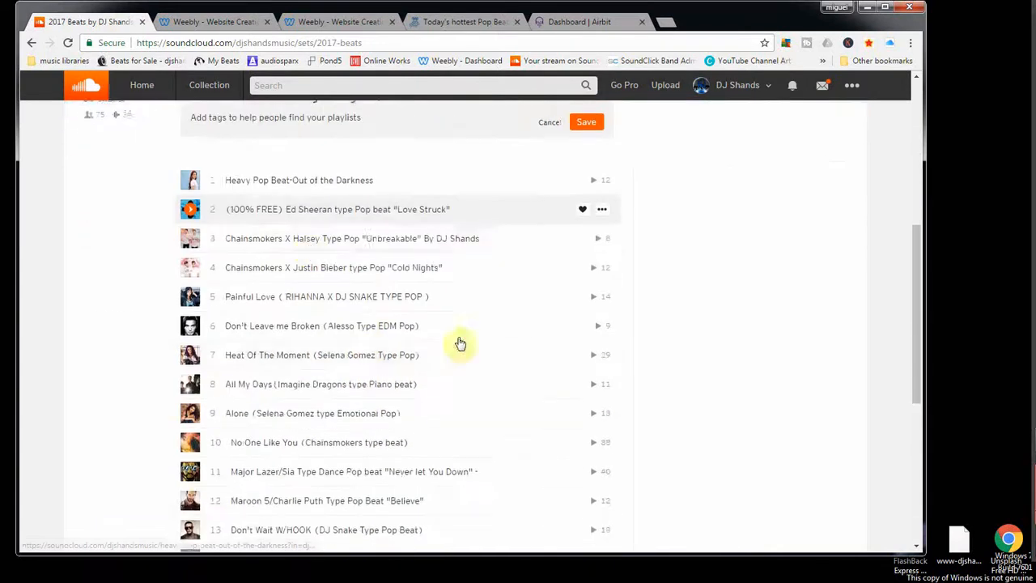
scroll(477, 404, "down", 3)
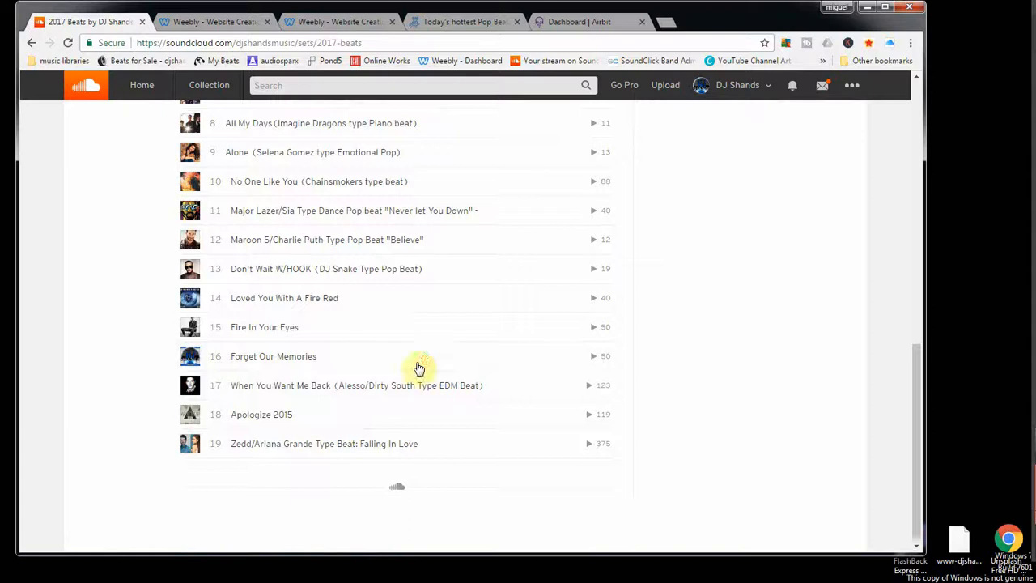
scroll(364, 372, "up", 5)
scroll(353, 372, "up", 3)
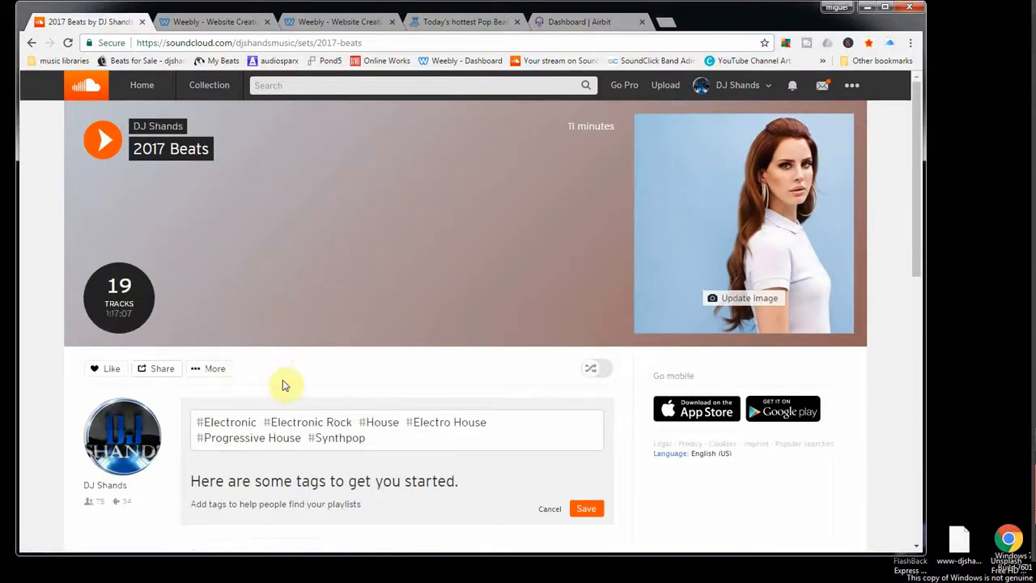
scroll(364, 396, "down", 1)
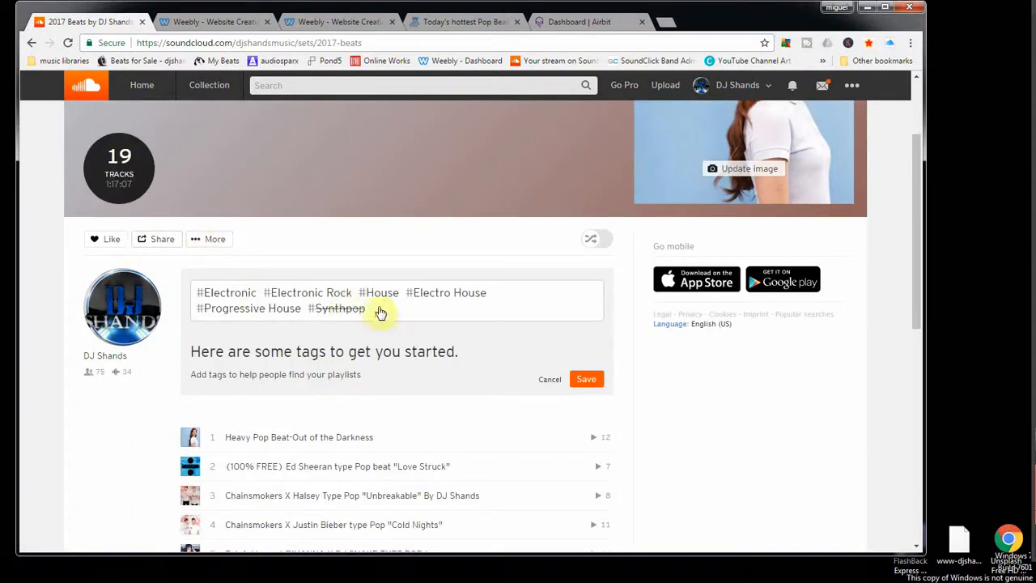
scroll(126, 246, "up", 2)
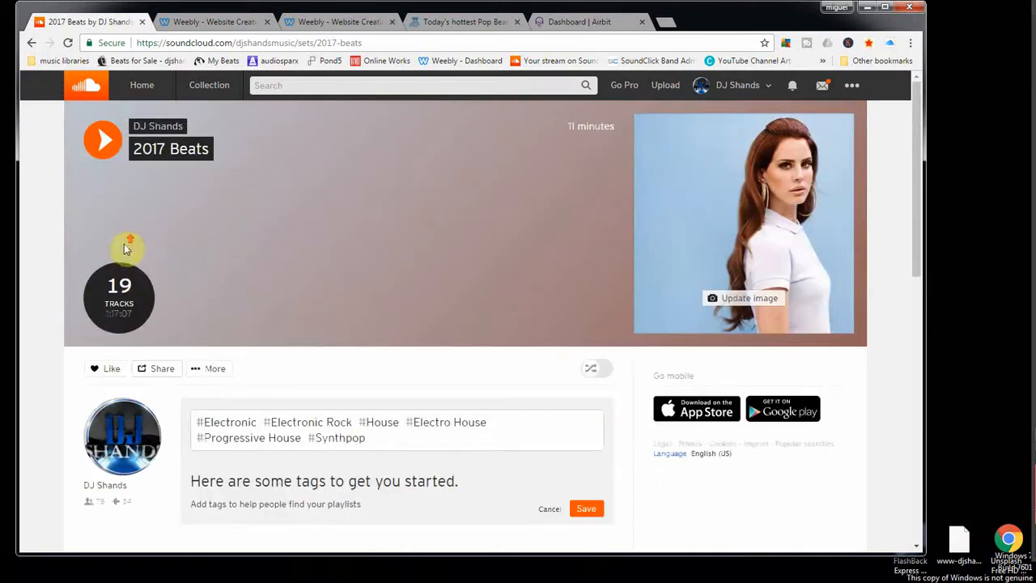
scroll(206, 352, "down", 1)
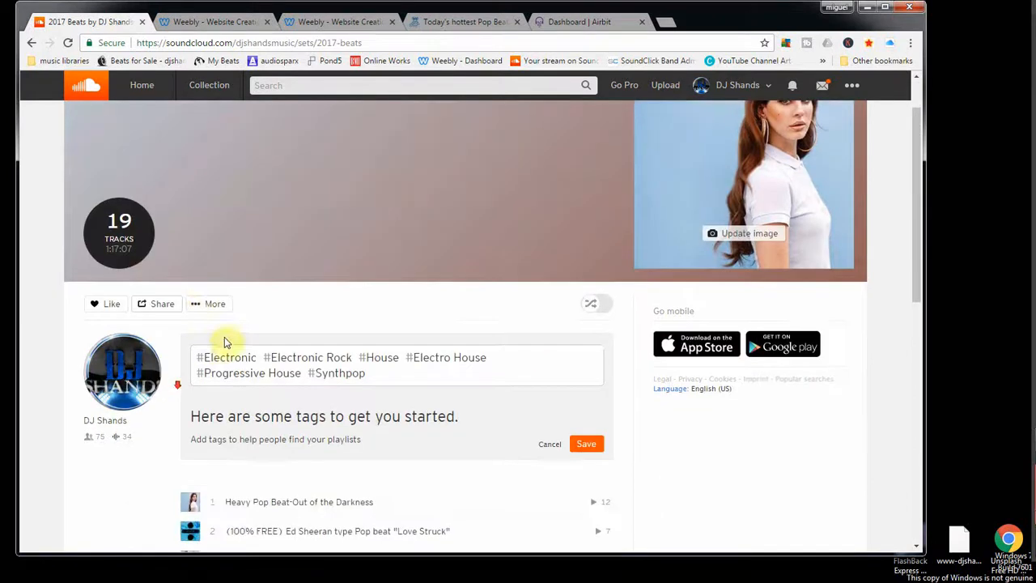
Open the sharing options of the 2017 Beats playlist and copy its iframe embed code
left_click(163, 304)
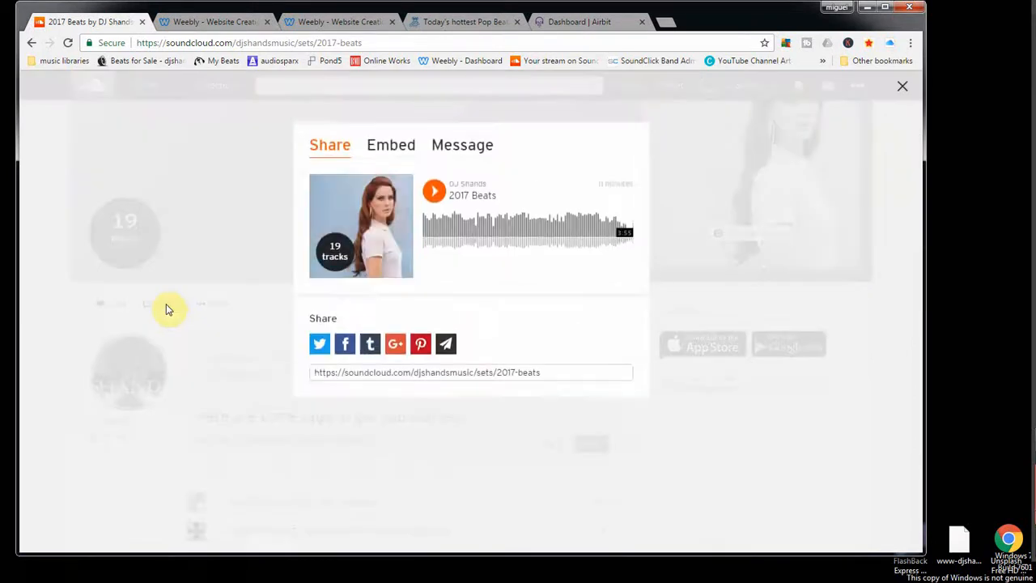
left_click(397, 151)
left_click(402, 315)
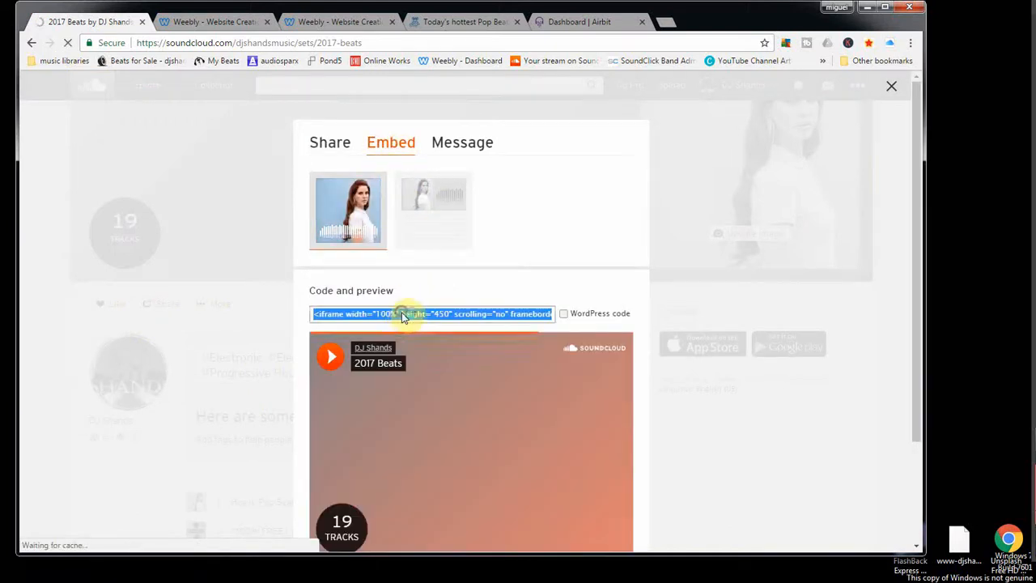
right_click(402, 315)
left_click(437, 322)
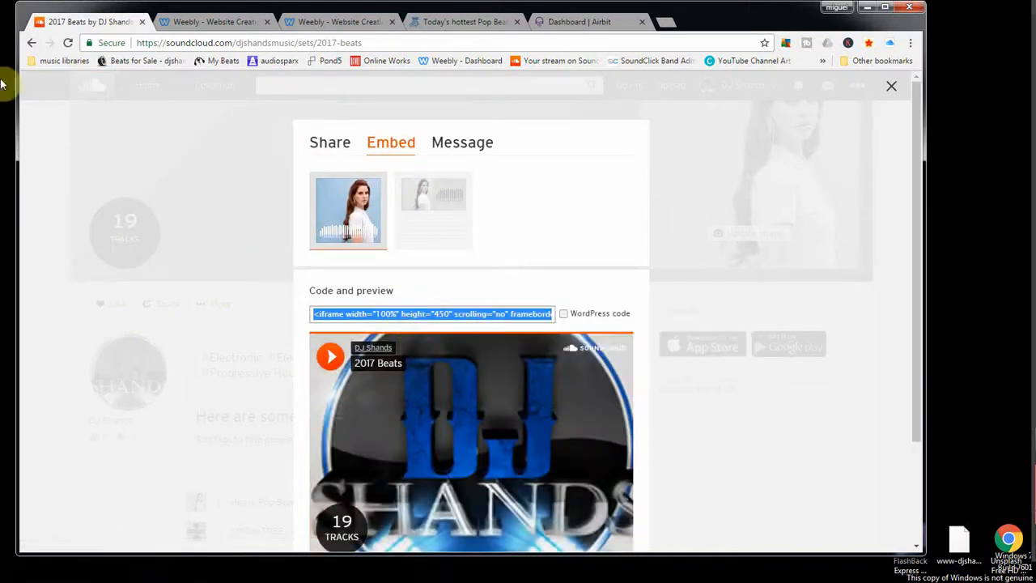
Switch to the Weebly editor and add an Embed Code element between the beat store player and the Testimonials section
left_click(217, 27)
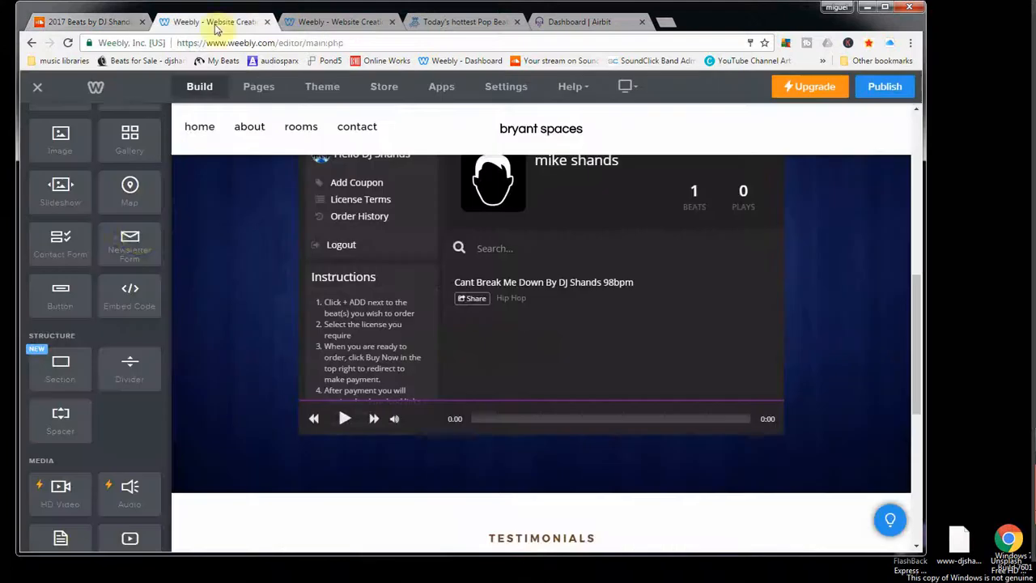
scroll(196, 324, "down", 1)
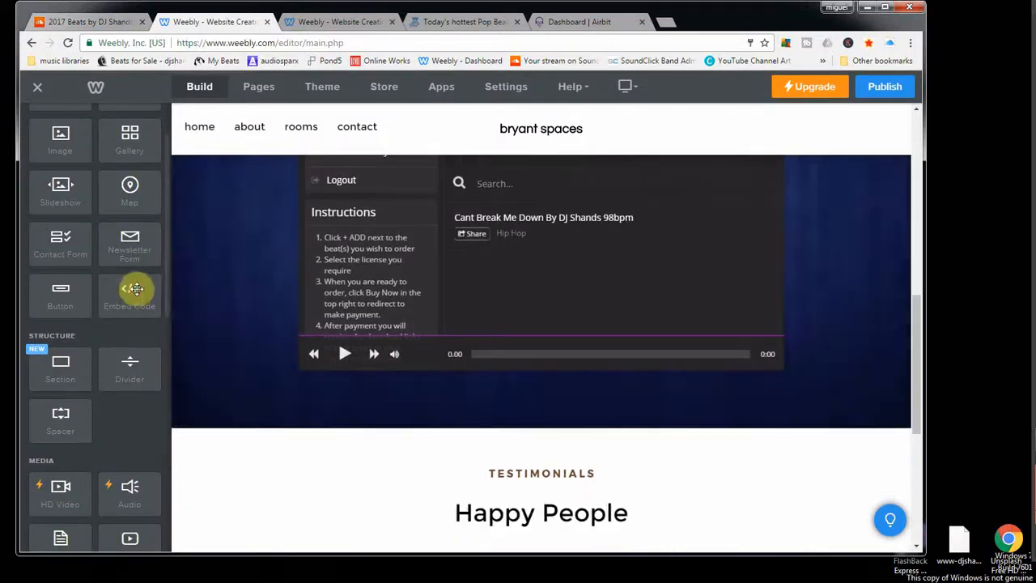
left_click_drag(136, 289, 489, 377)
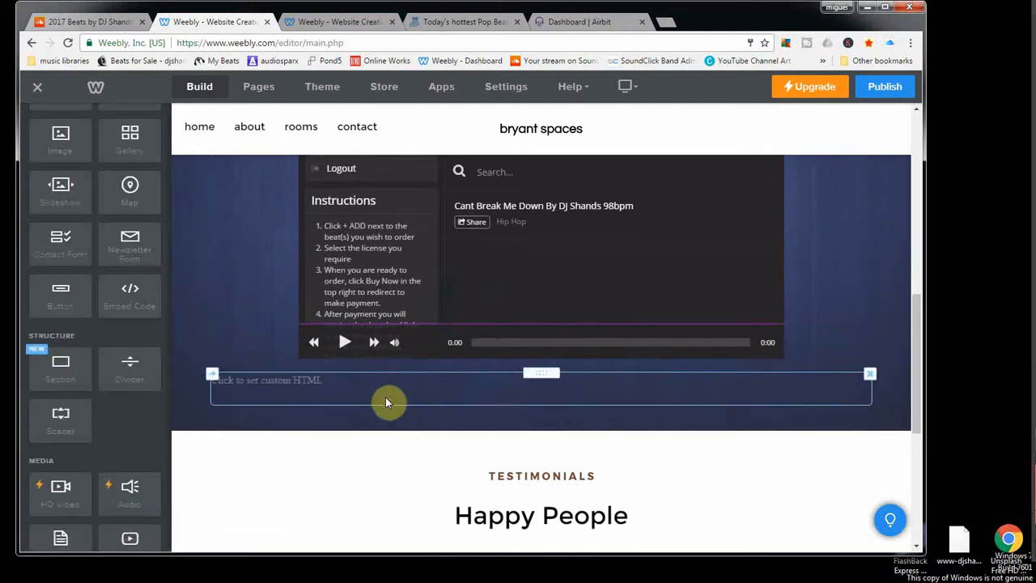
Replace the new element's placeholder with the copied SoundCloud embed code and close its Custom HTML settings
left_click(369, 394)
left_click(542, 194)
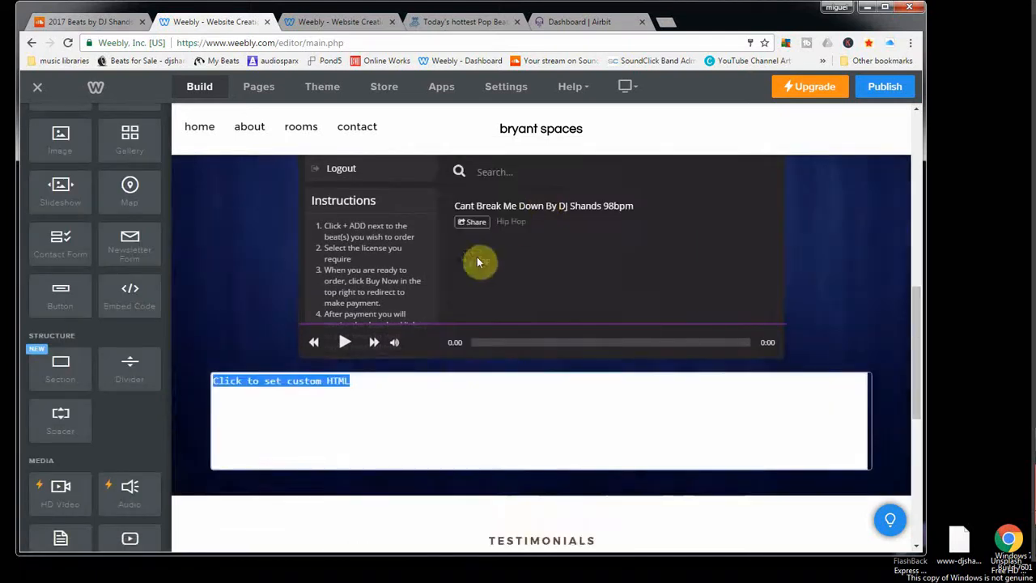
right_click(367, 411)
left_click(422, 256)
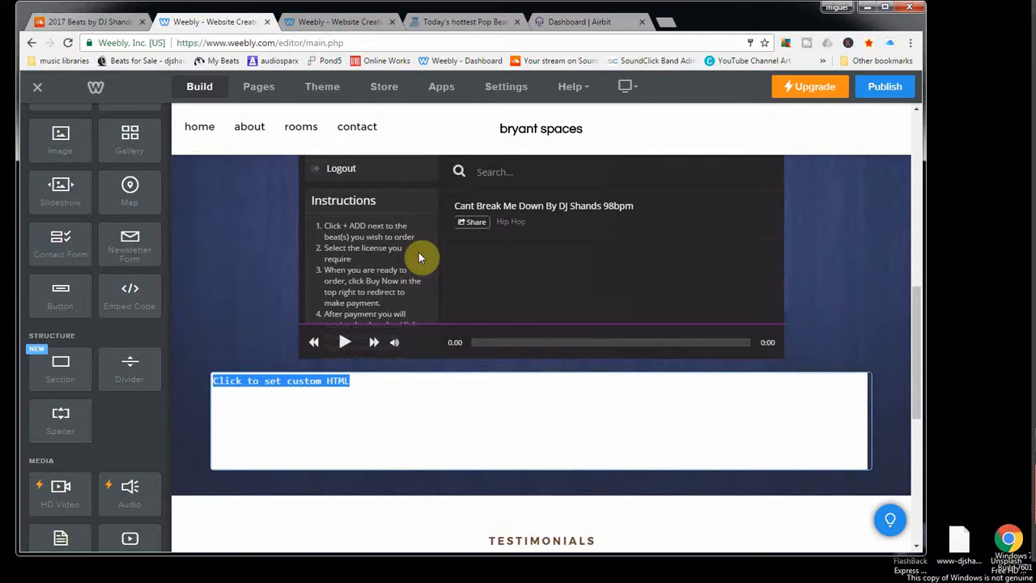
left_click(864, 317)
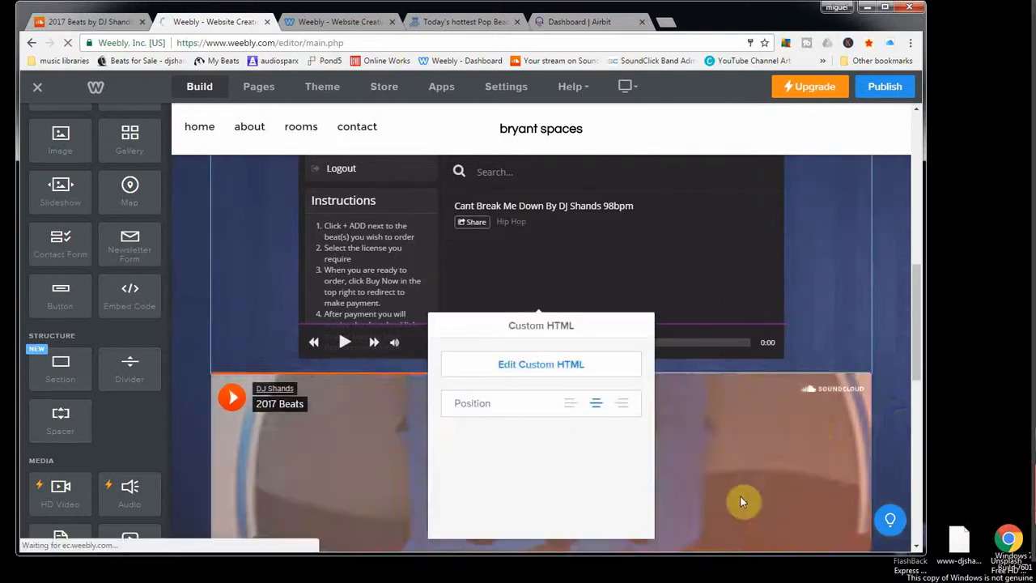
scroll(879, 432, "down", 3)
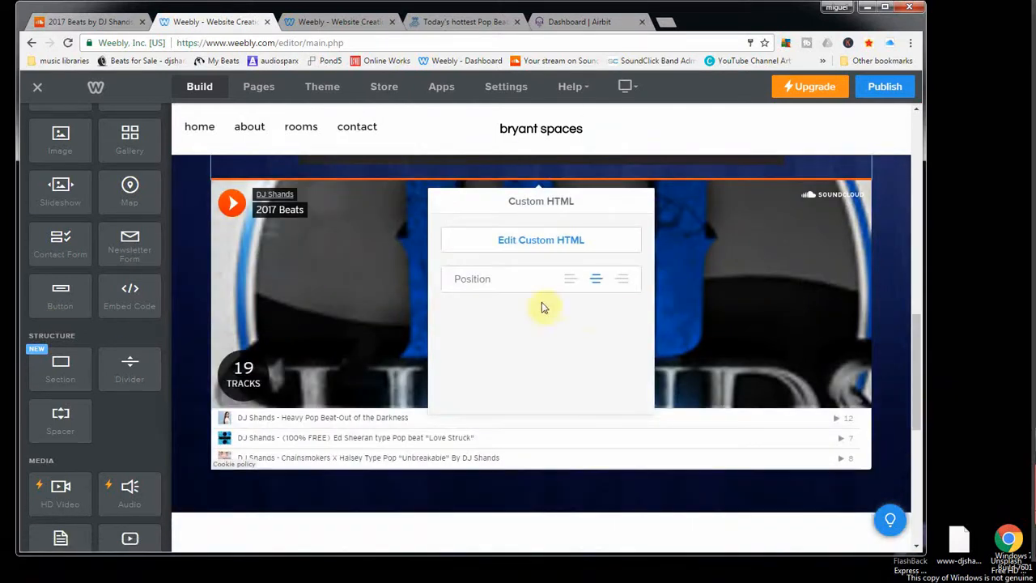
left_click(890, 289)
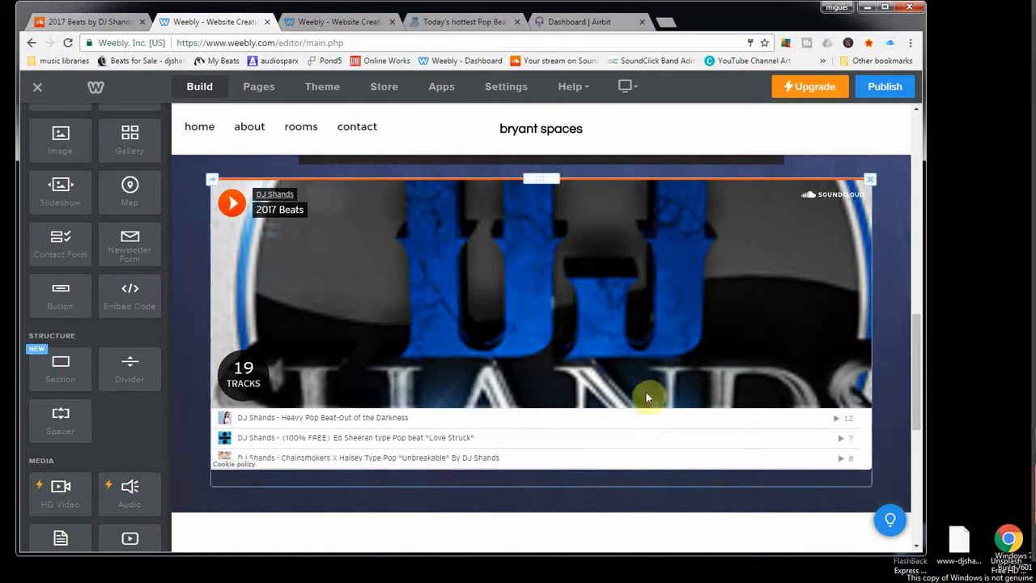
Review the embedded 2017 Beats player and how it sits between the beat store and the Testimonials section
scroll(534, 328, "down", 2)
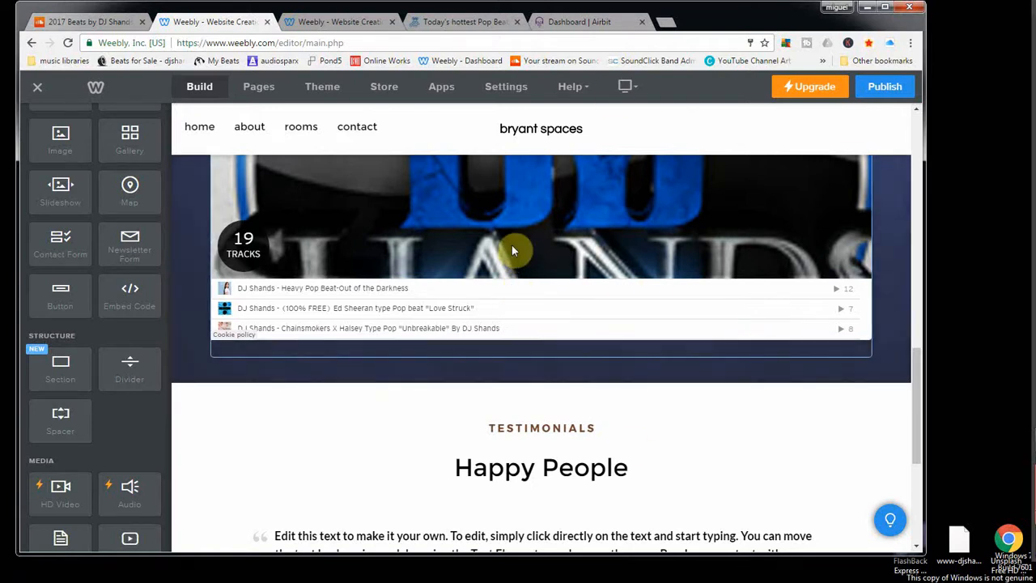
scroll(567, 259, "down", 2)
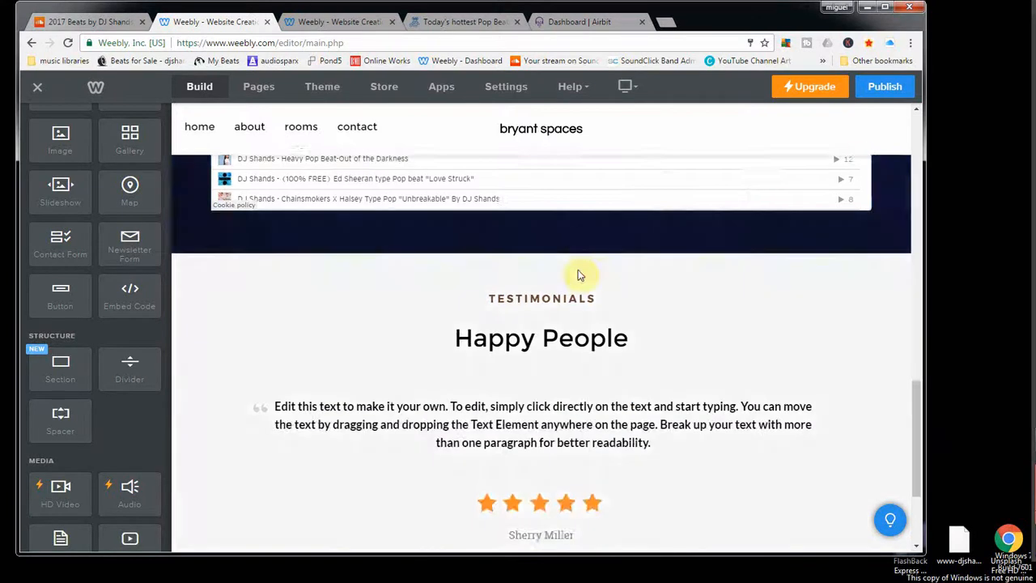
scroll(579, 275, "up", 5)
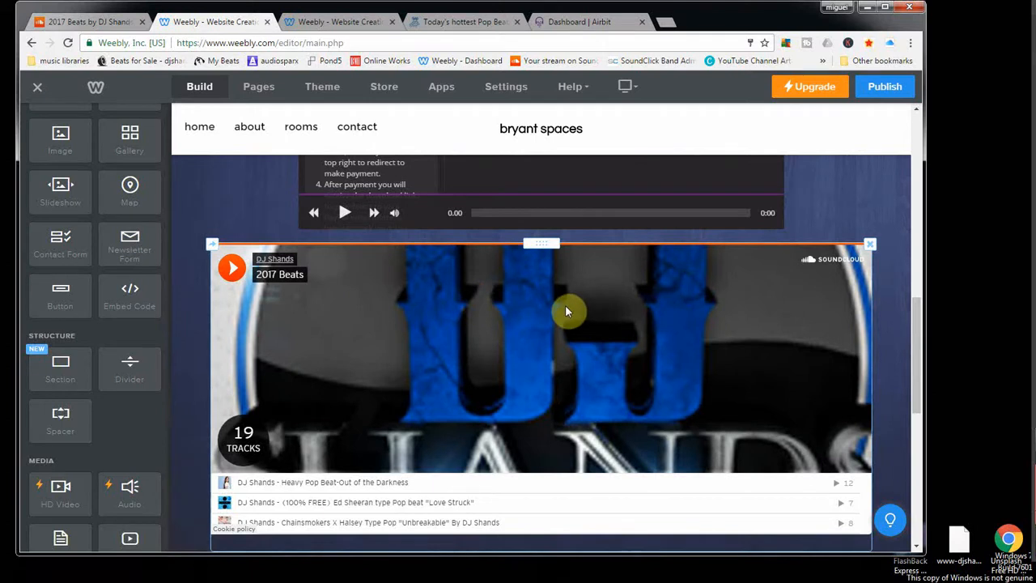
scroll(212, 317, "down", 1)
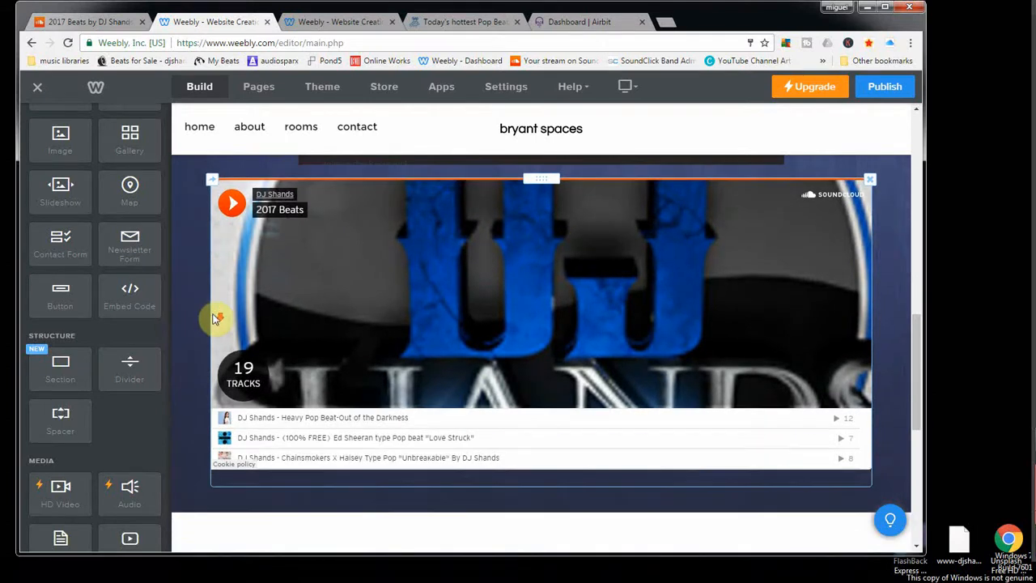
scroll(213, 318, "down", 2)
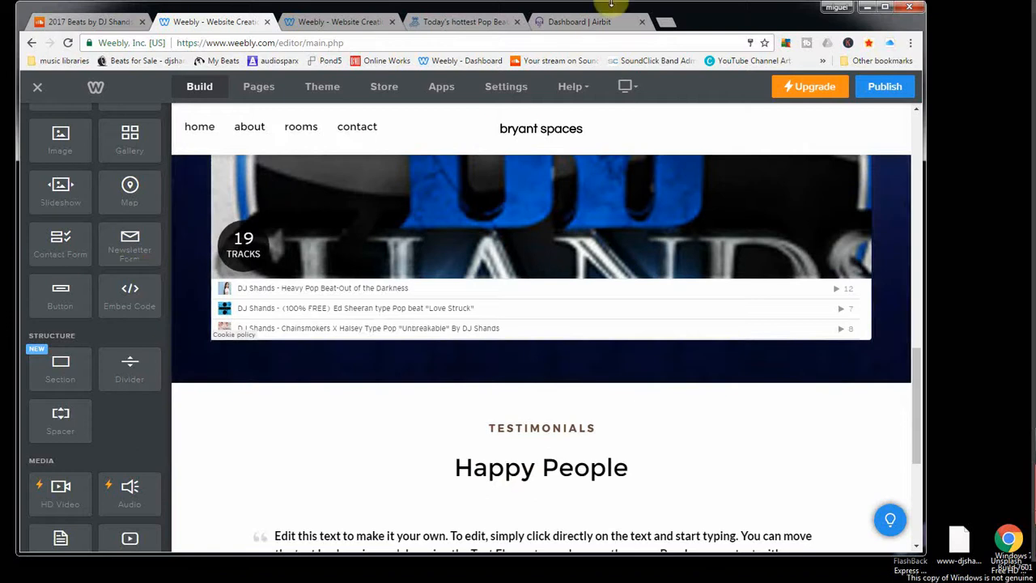
Open the Weebly App Center and search it for "music"
left_click(444, 92)
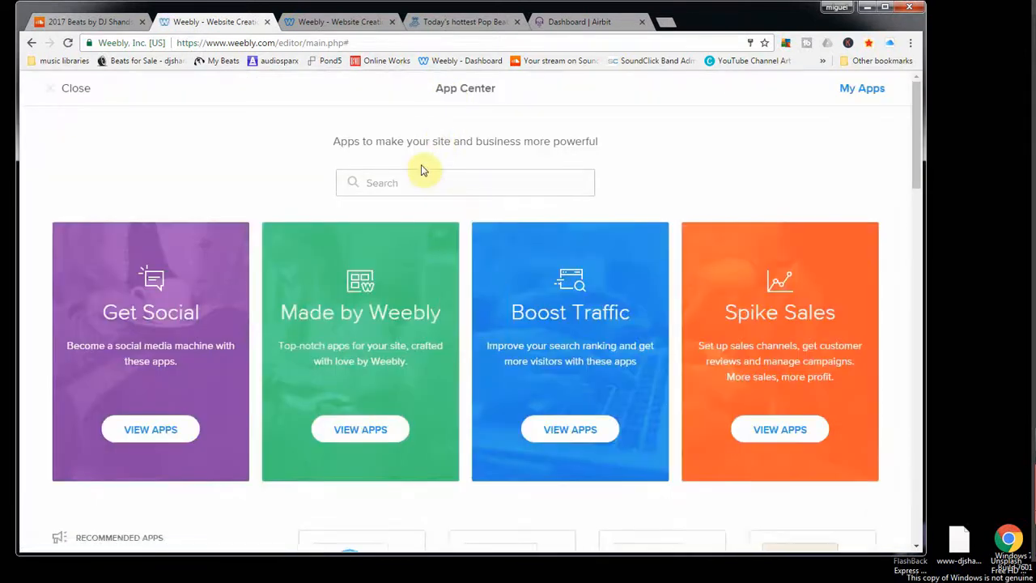
left_click(434, 185)
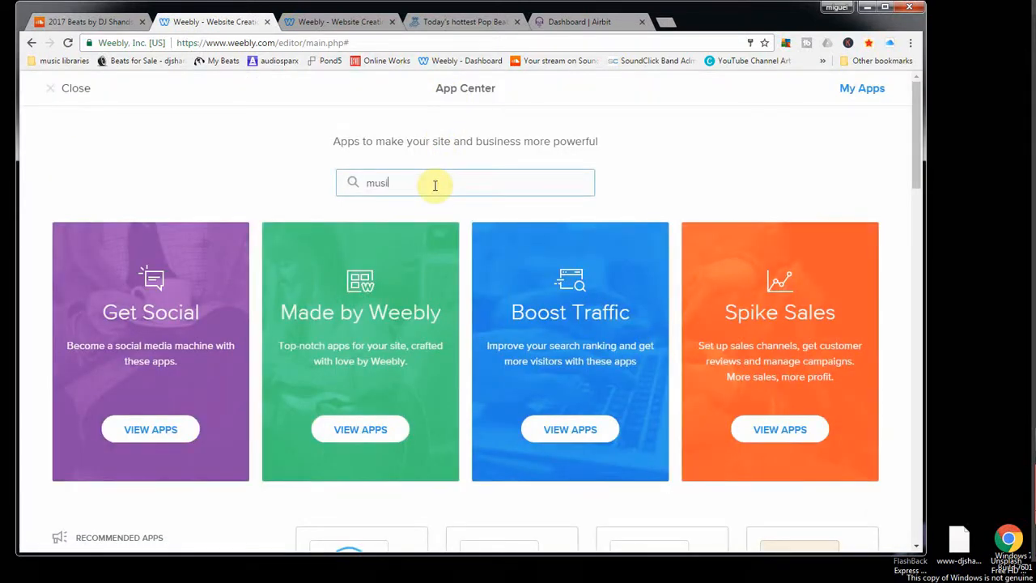
key("Return")
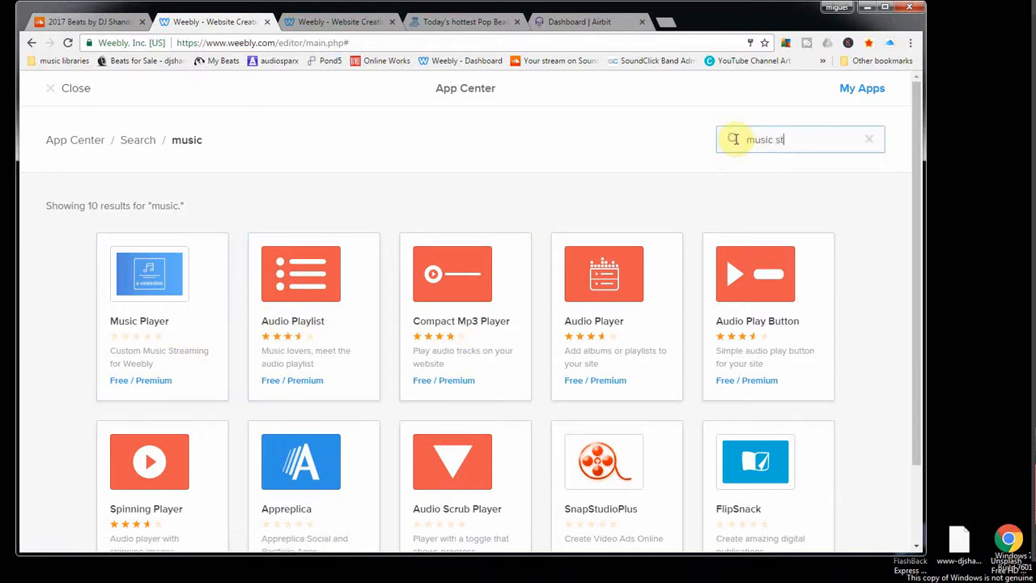
Search the App Center for "music store" and look through the results, closing this editor's browser tab when done
left_click(733, 139)
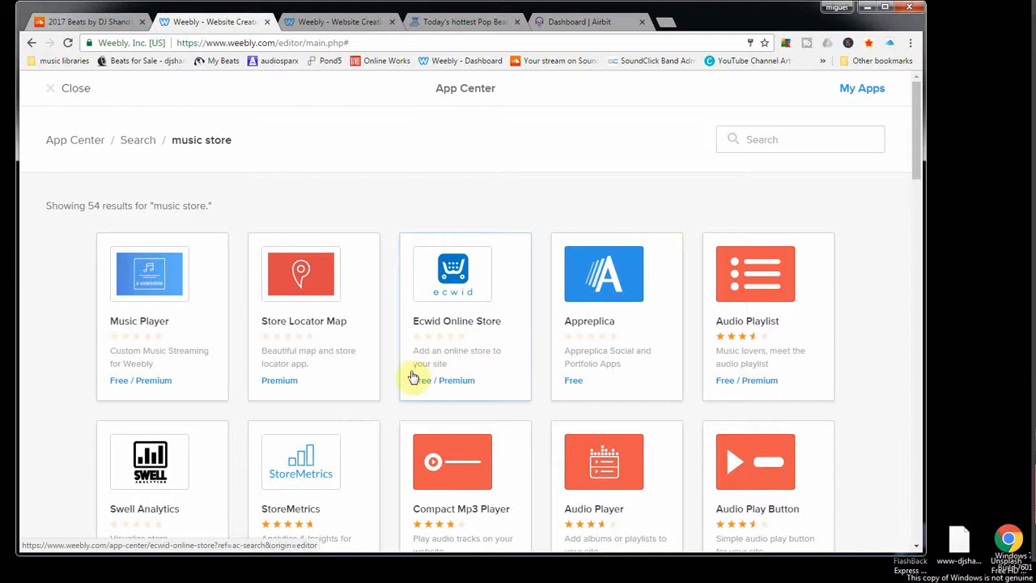
scroll(651, 353, "down", 1)
scroll(655, 353, "down", 1)
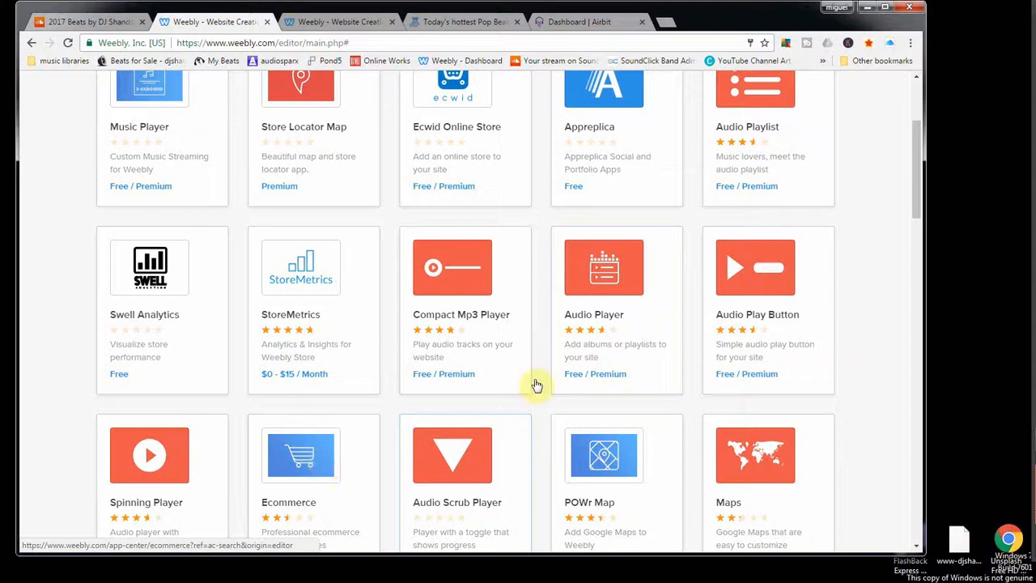
scroll(534, 384, "up", 2)
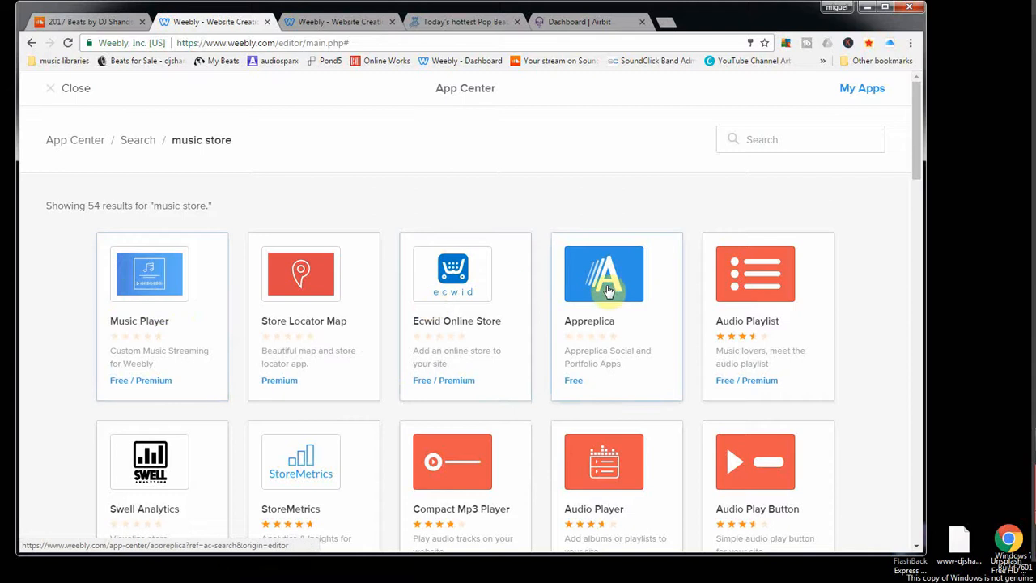
left_click(267, 22)
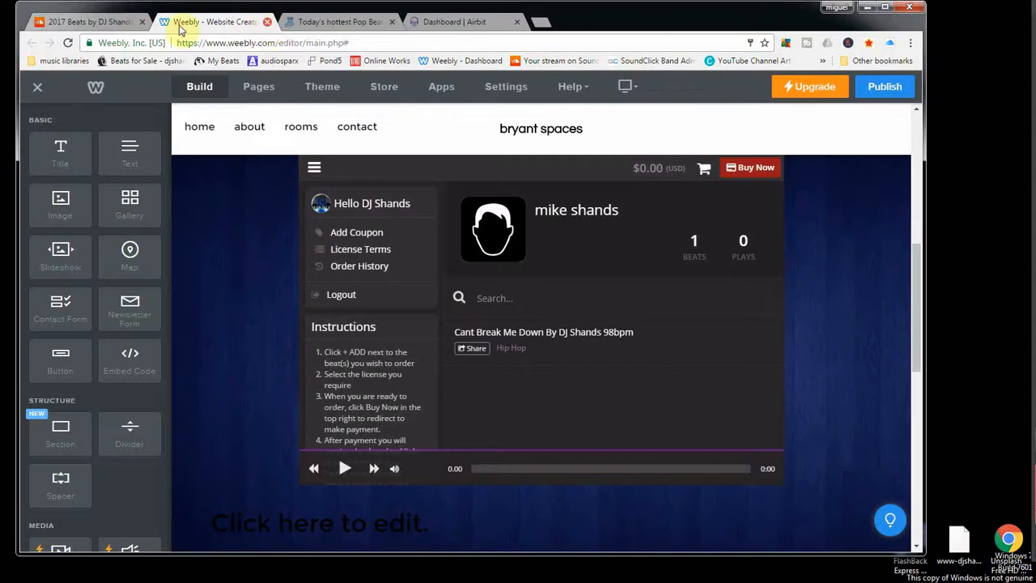
Review the 2017 Beats embed code and player preview on SoundCloud, closing its browser tab when done
left_click(117, 26)
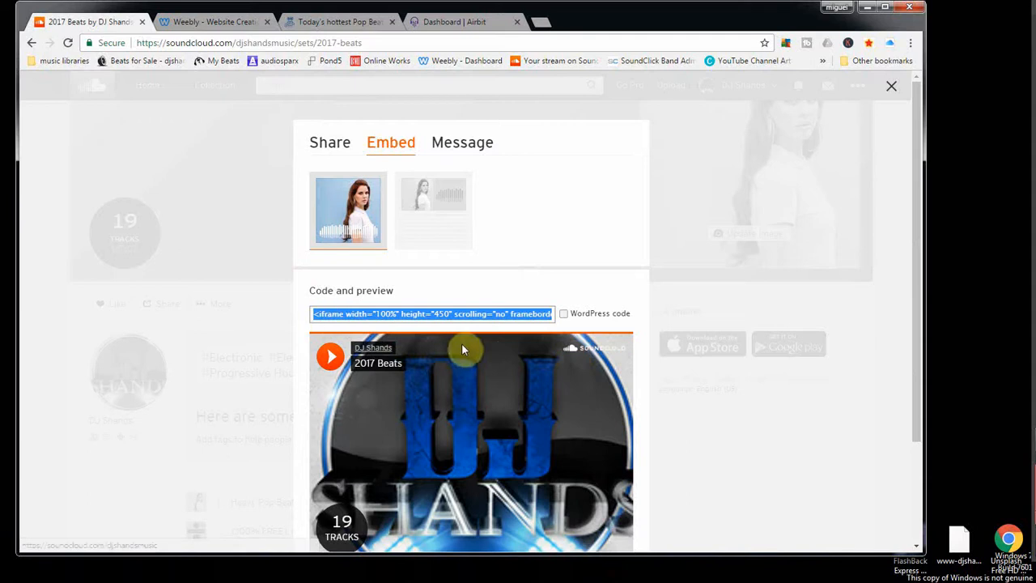
scroll(491, 344, "down", 3)
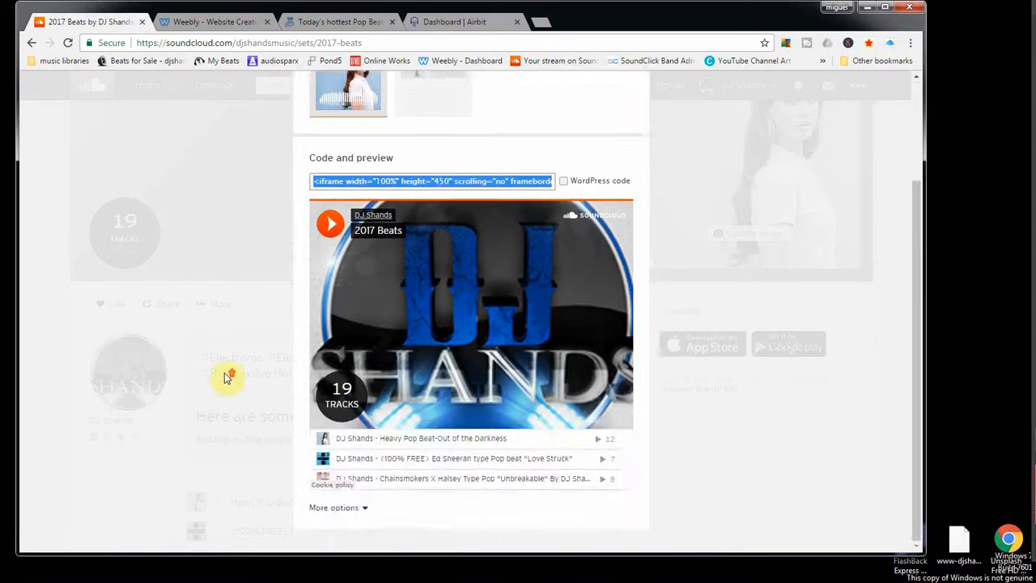
scroll(224, 377, "up", 3)
left_click(252, 198)
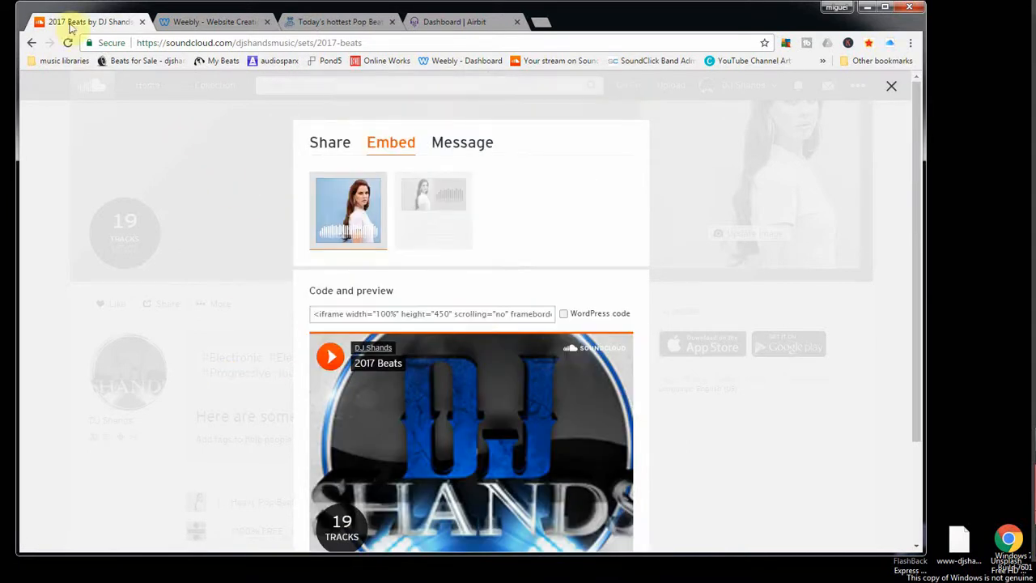
left_click(142, 22)
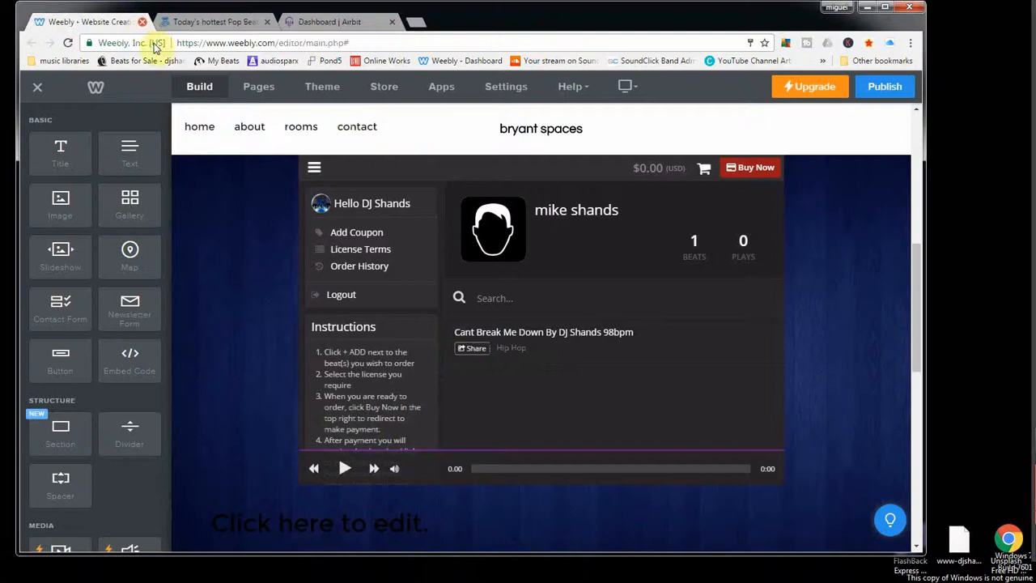
Review the Weebly page from the embedded beat store through the newsletter form to the Testimonials section
scroll(560, 401, "down", 3)
scroll(563, 408, "down", 2)
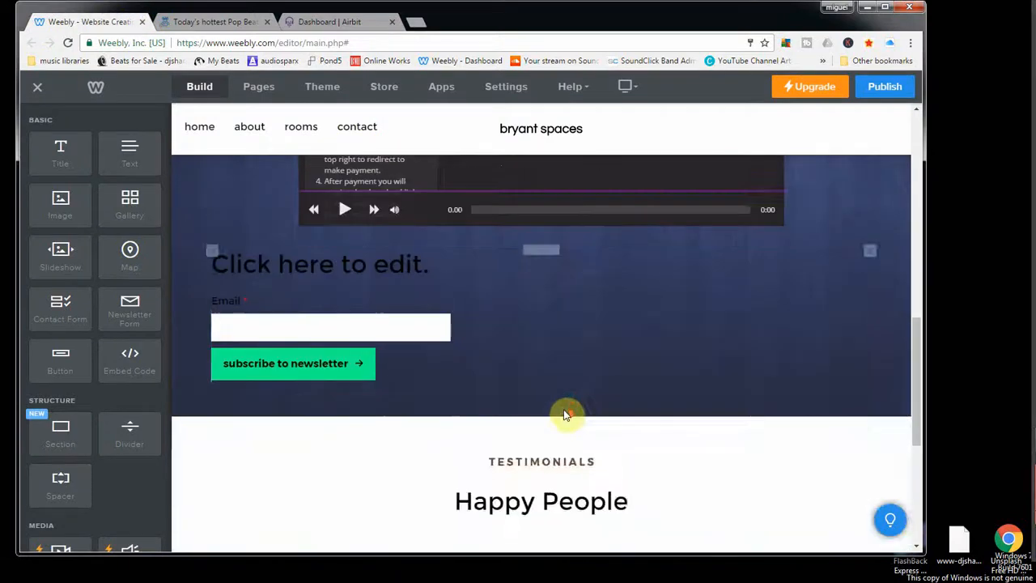
scroll(564, 414, "up", 5)
left_click(192, 22)
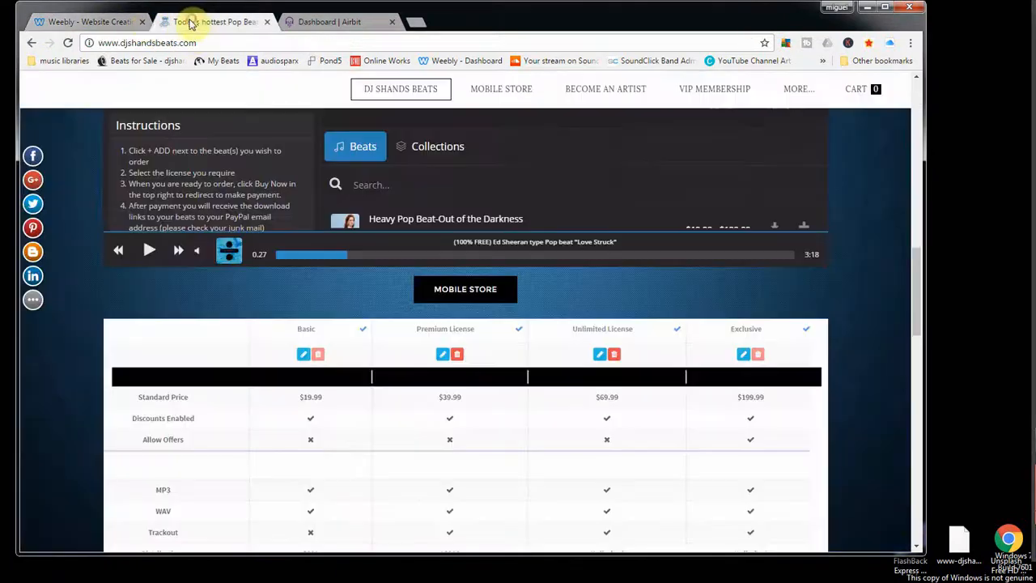
left_click(76, 22)
scroll(537, 388, "down", 3)
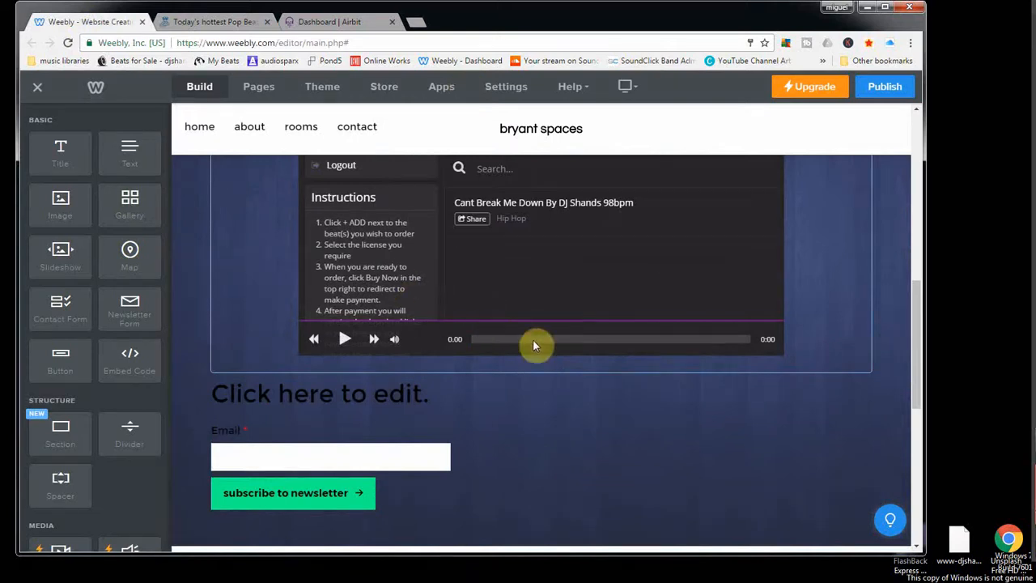
scroll(558, 350, "down", 2)
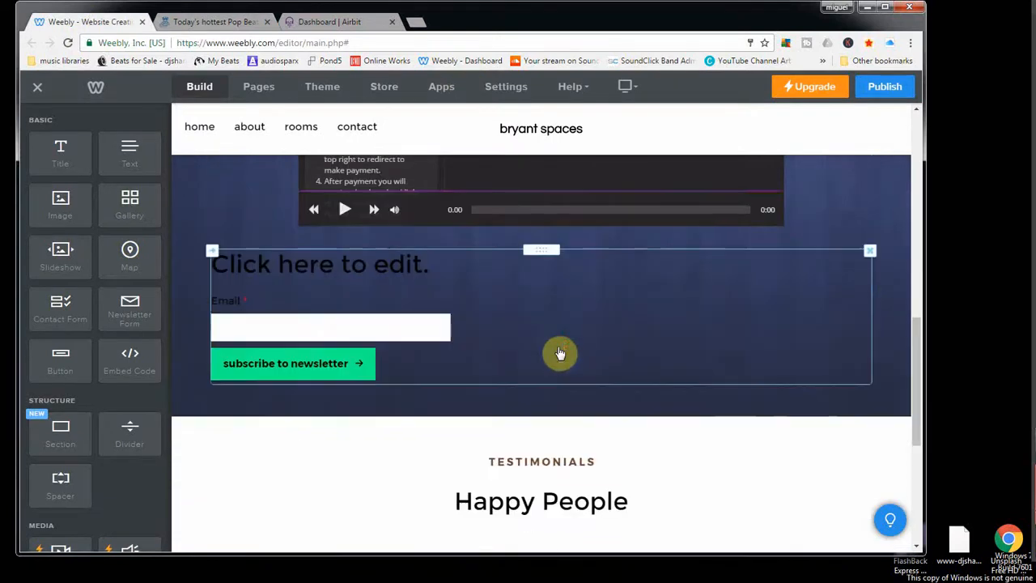
scroll(558, 351, "up", 4)
scroll(558, 352, "down", 7)
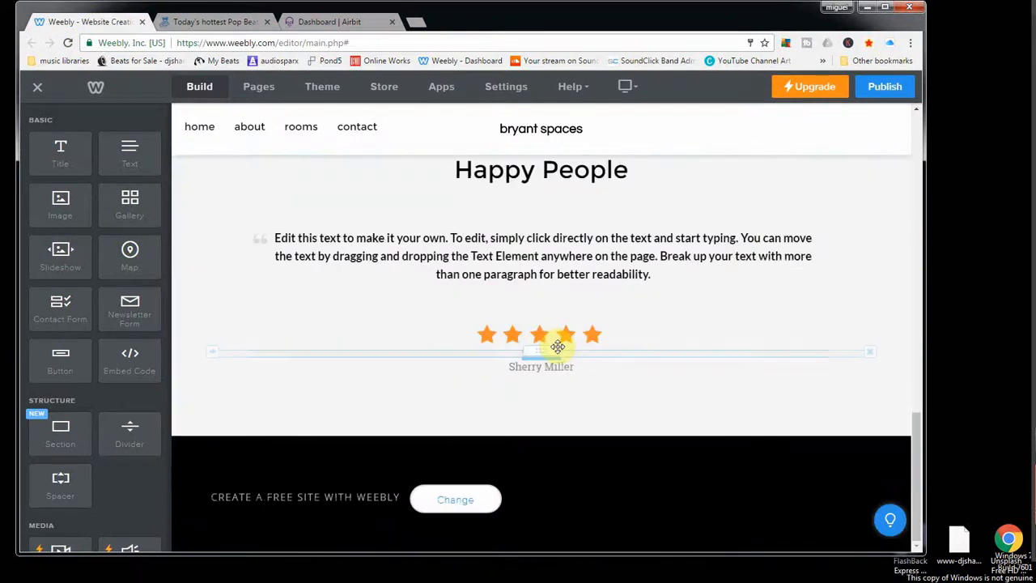
scroll(557, 346, "up", 10)
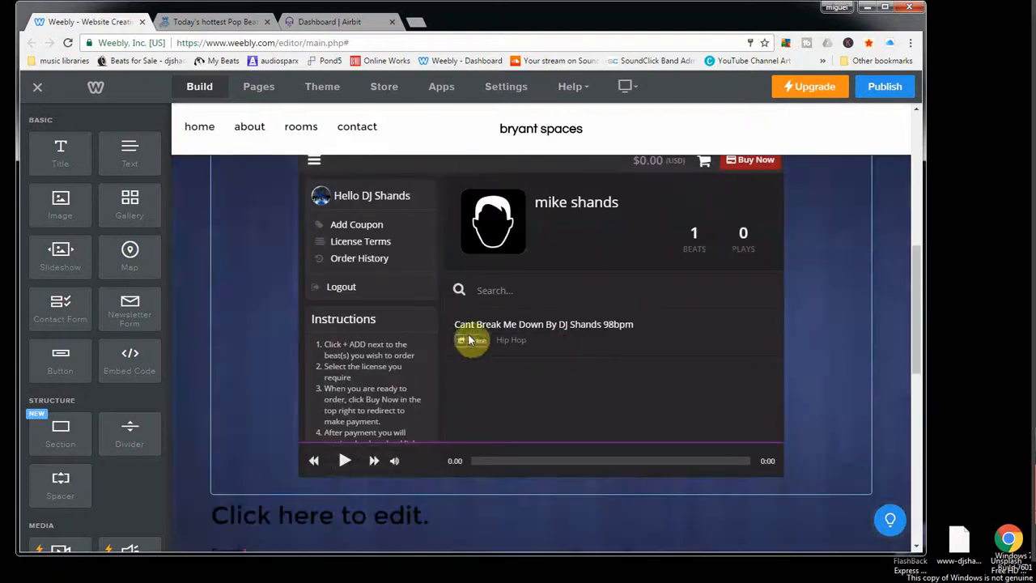
scroll(451, 337, "down", 4)
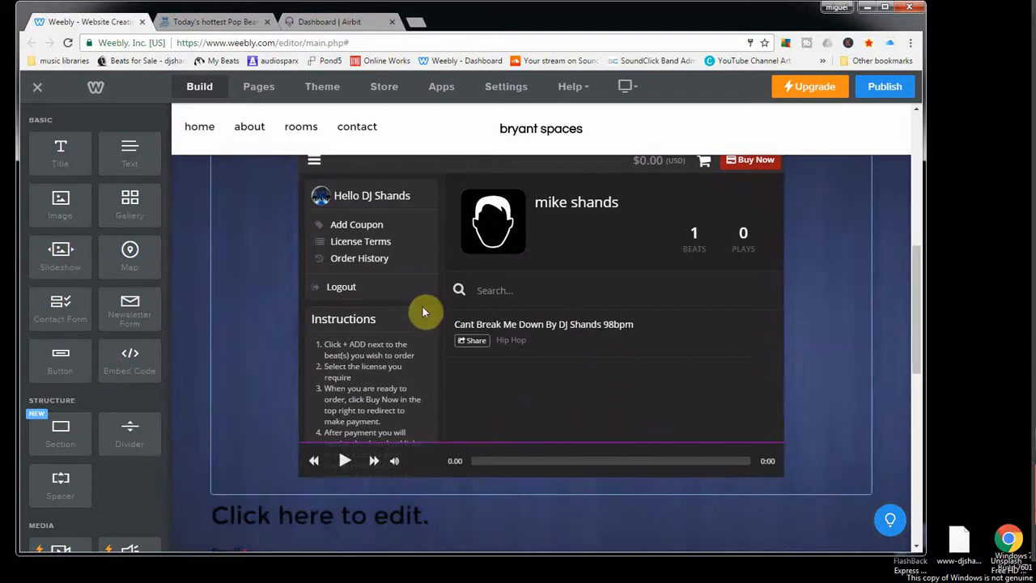
Look over the full-width beat store on the existing beats website for comparison
left_click(213, 24)
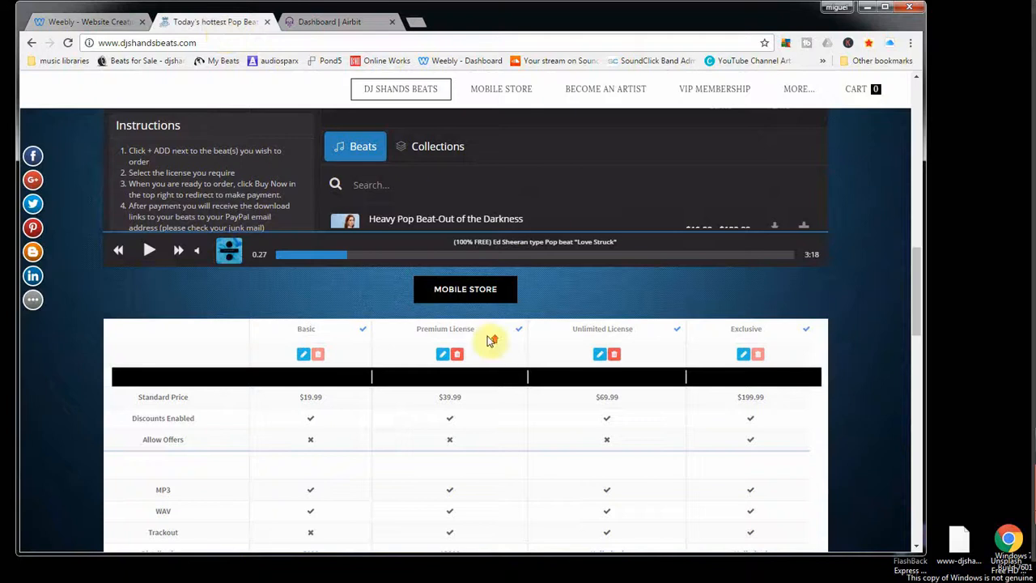
scroll(316, 234, "up", 4)
scroll(299, 398, "down", 5)
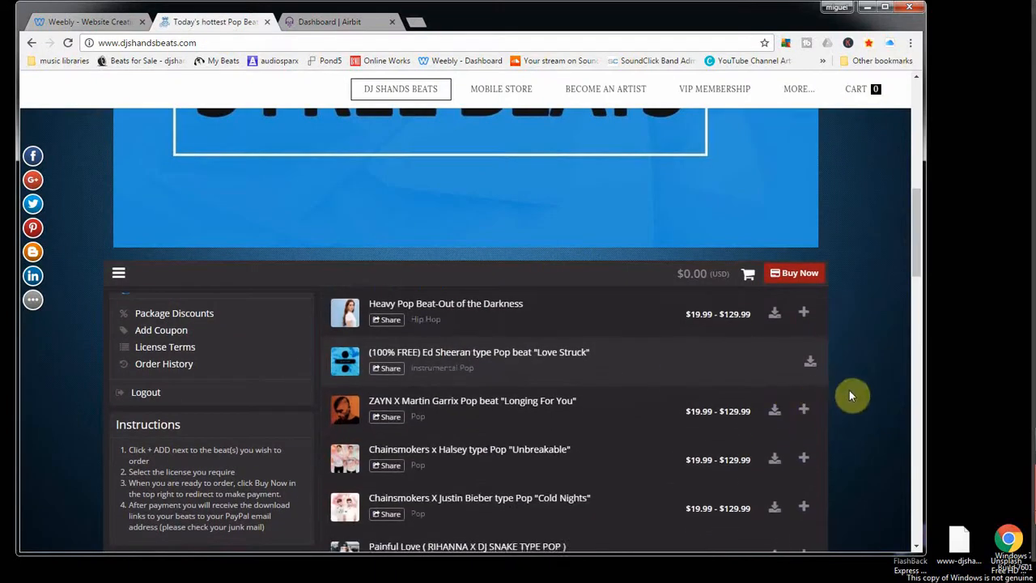
scroll(851, 378, "down", 2)
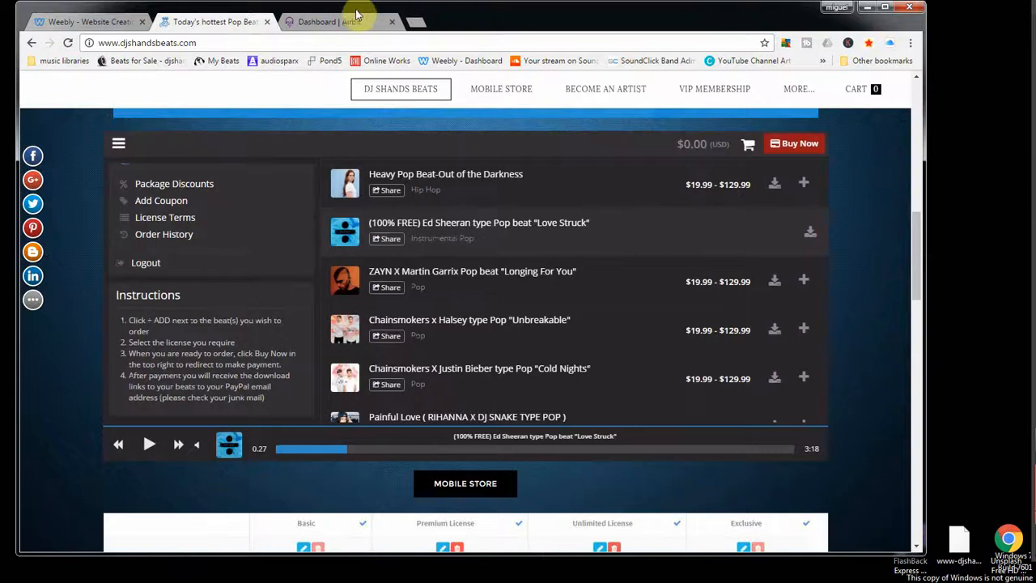
Switch to the Airbit dashboard and make the HTML5 store responsive, checking its preview
left_click(348, 22)
scroll(583, 299, "up", 3)
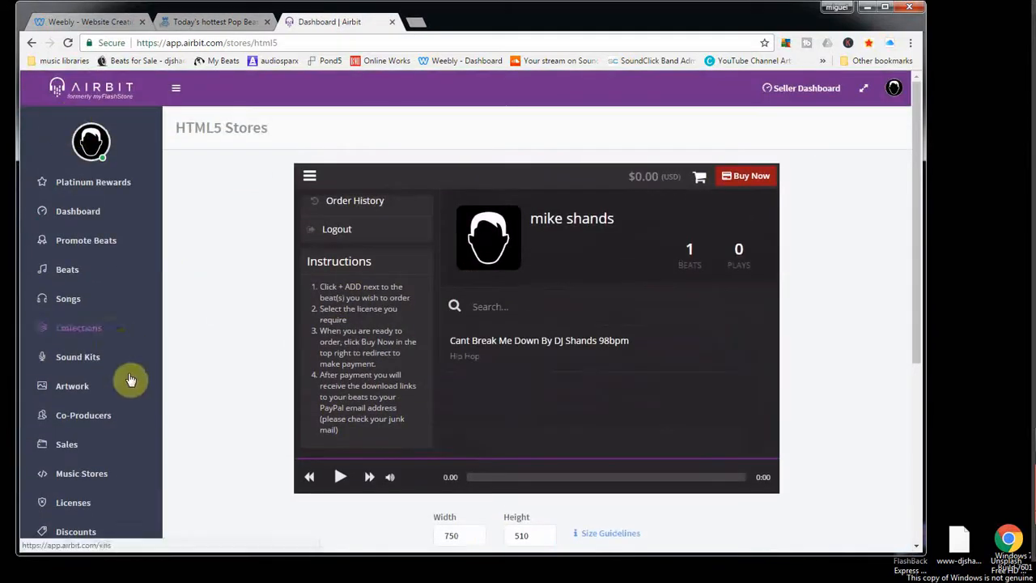
scroll(134, 465, "down", 2)
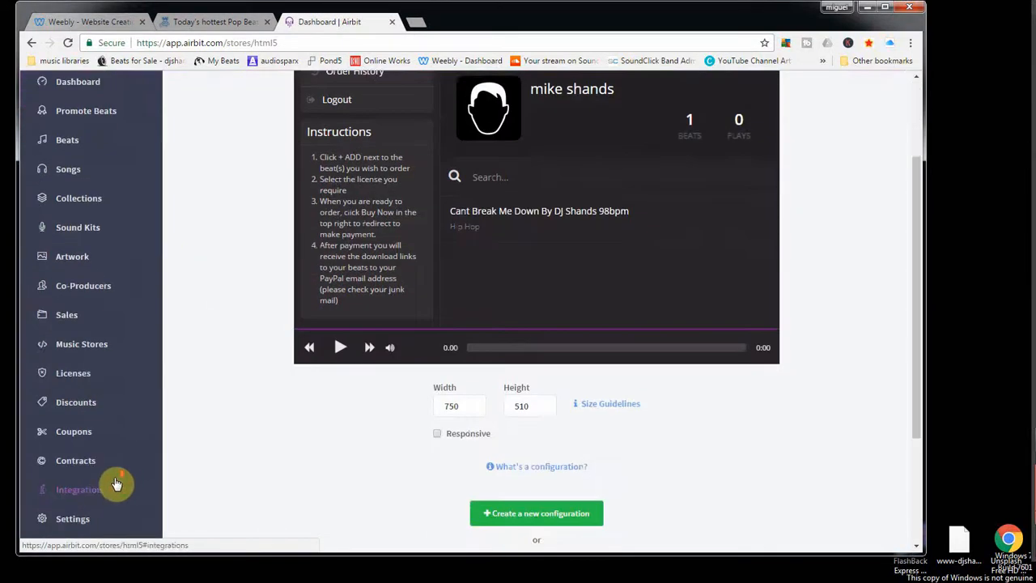
scroll(116, 483, "down", 1)
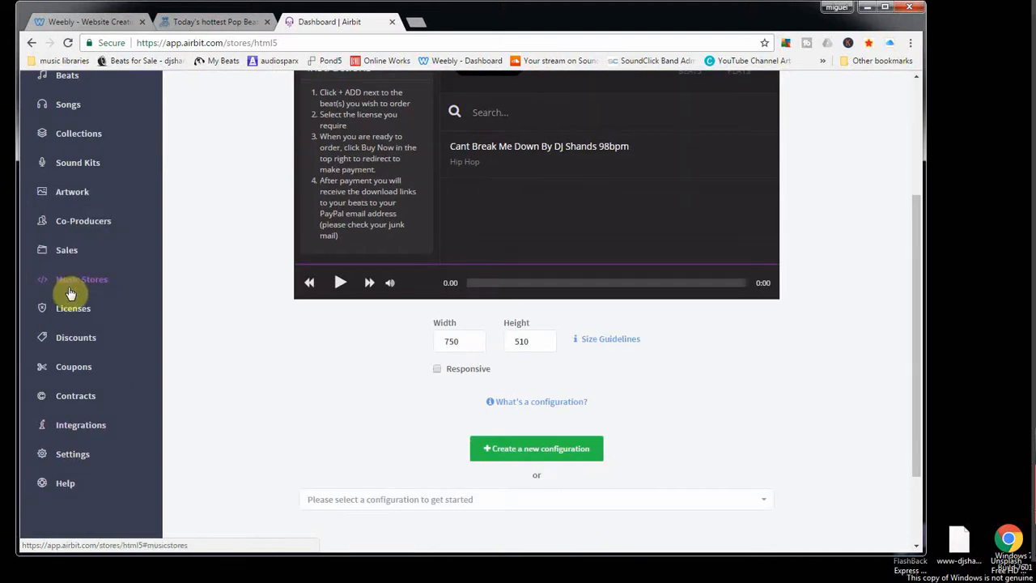
scroll(477, 322, "up", 2)
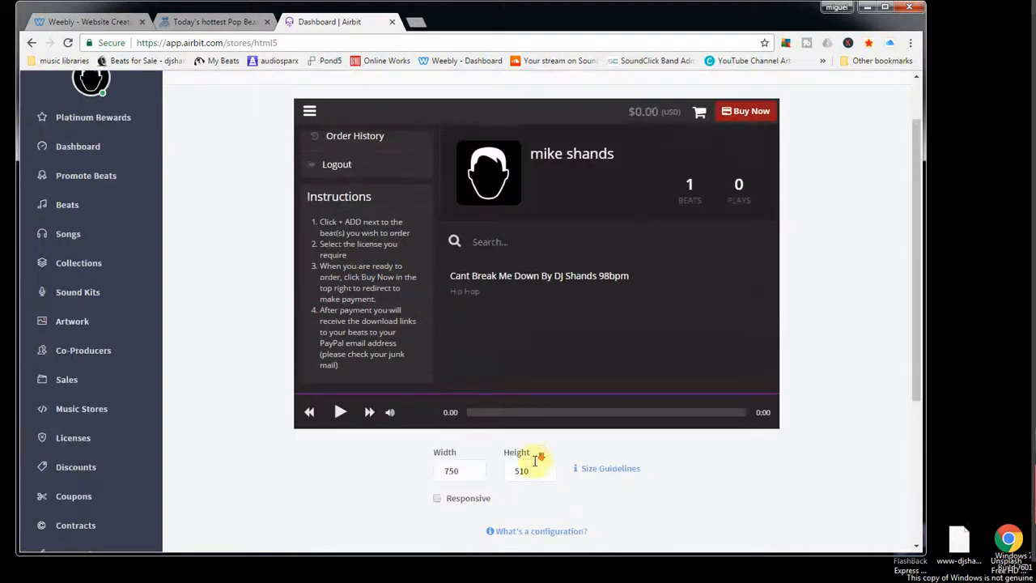
scroll(521, 439, "down", 1)
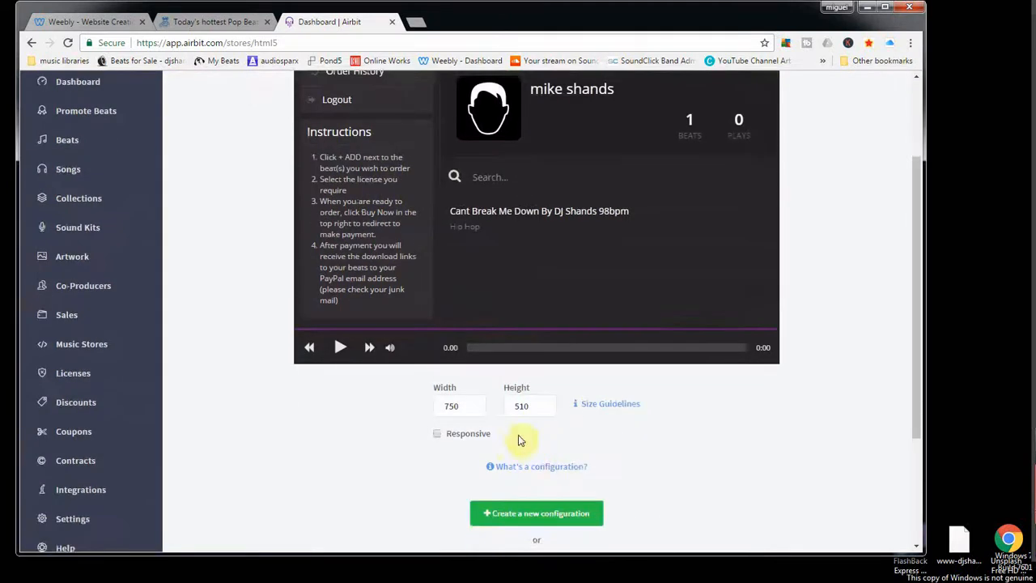
left_click(437, 436)
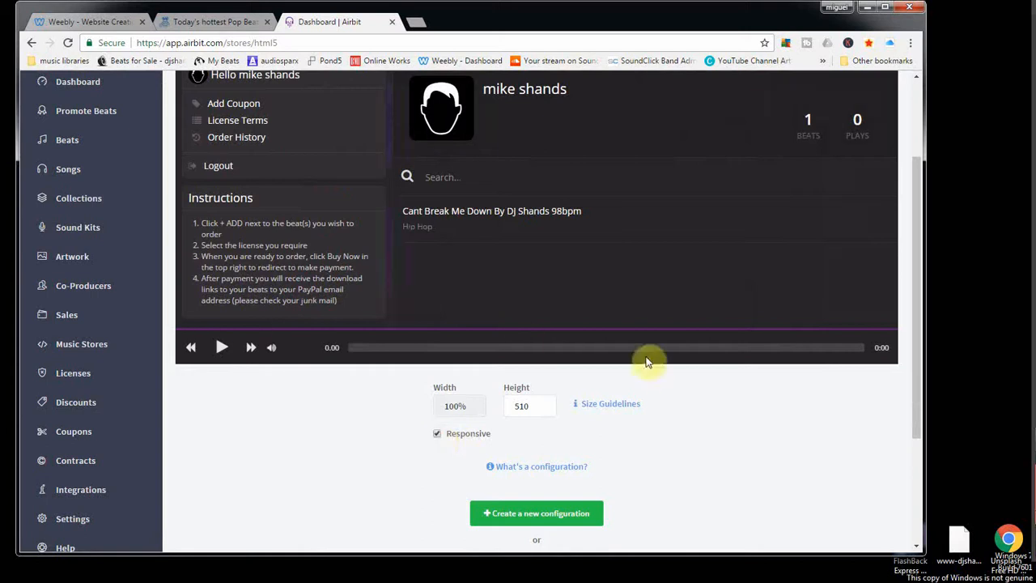
scroll(416, 404, "up", 2)
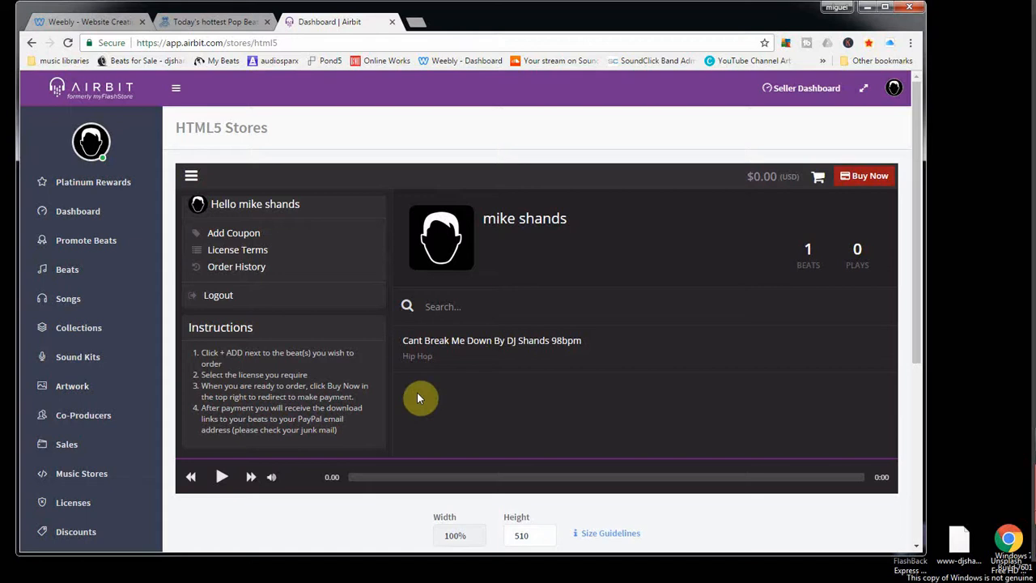
Load the "for test site" store configuration, look through its settings and save it
scroll(528, 478, "down", 3)
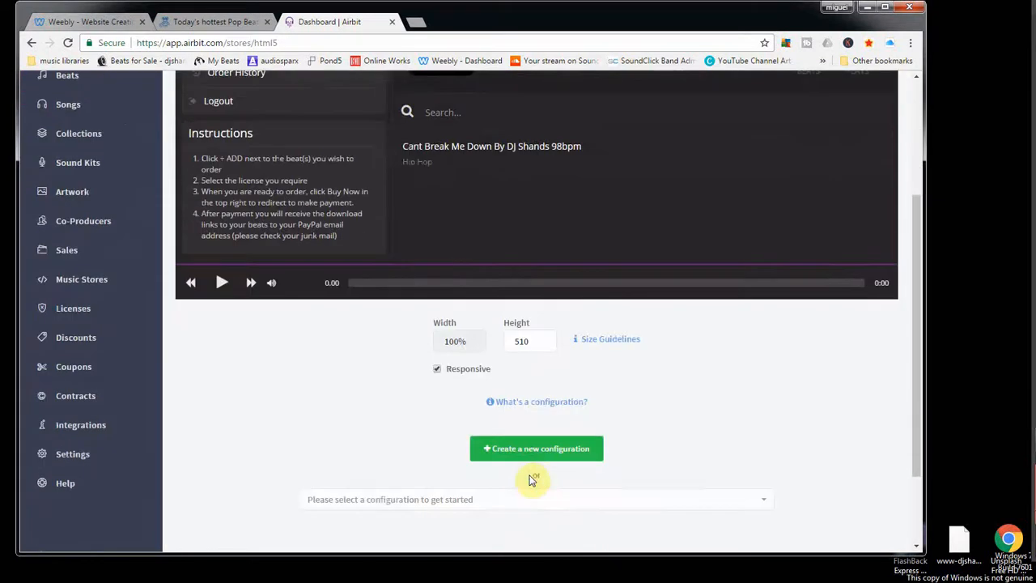
scroll(469, 430, "down", 2)
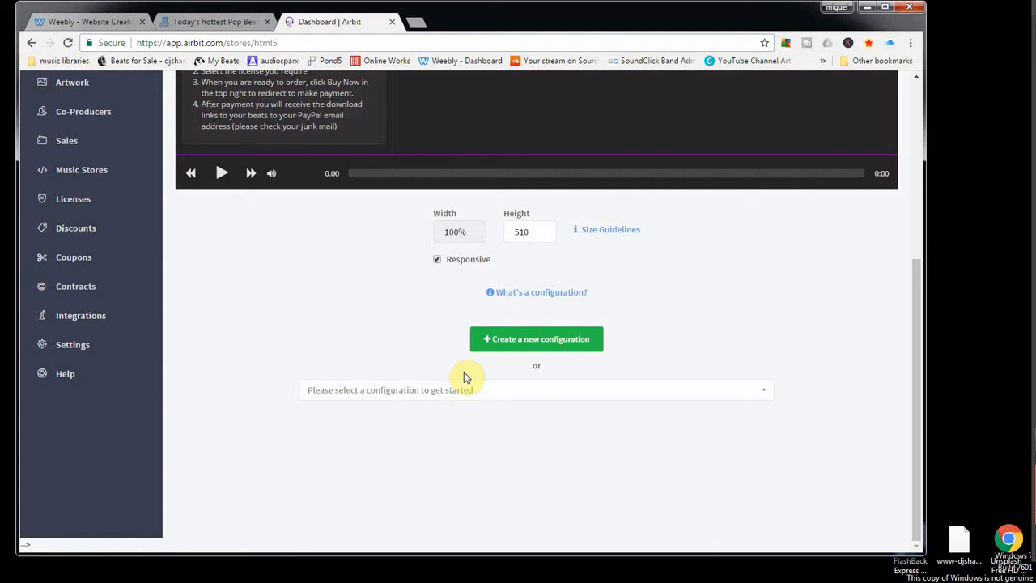
left_click(530, 394)
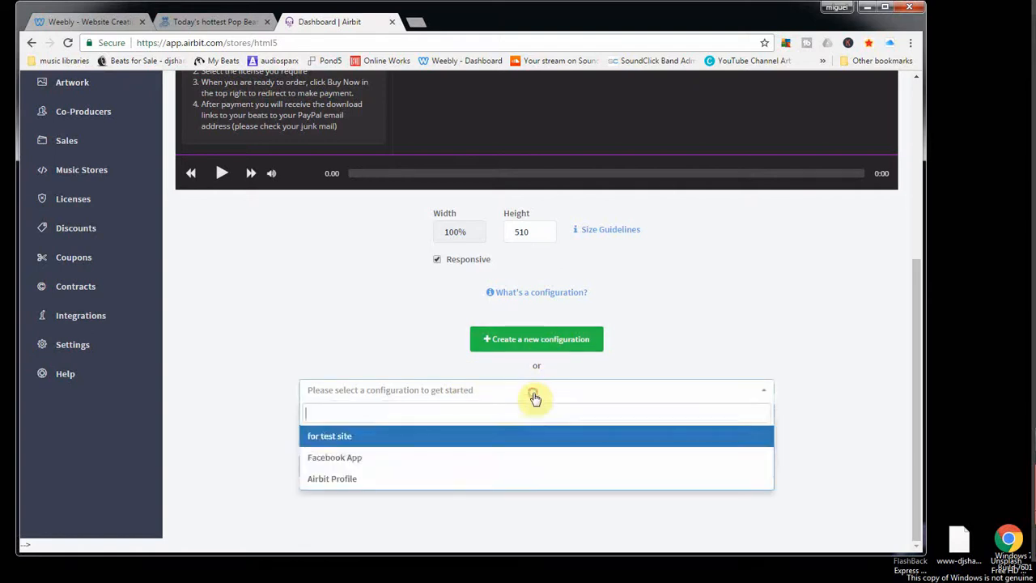
left_click(431, 443)
scroll(449, 364, "down", 3)
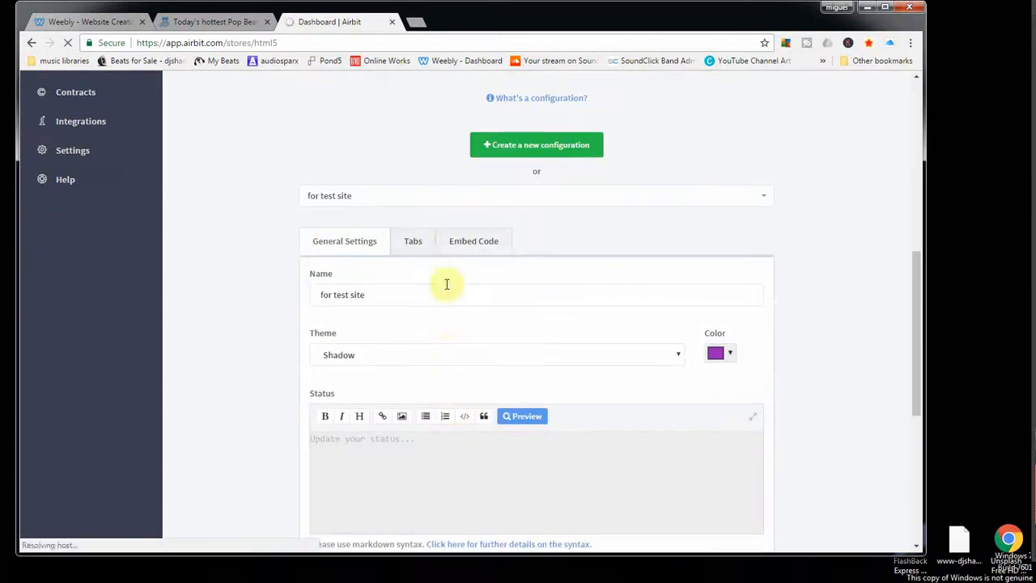
left_click(445, 244)
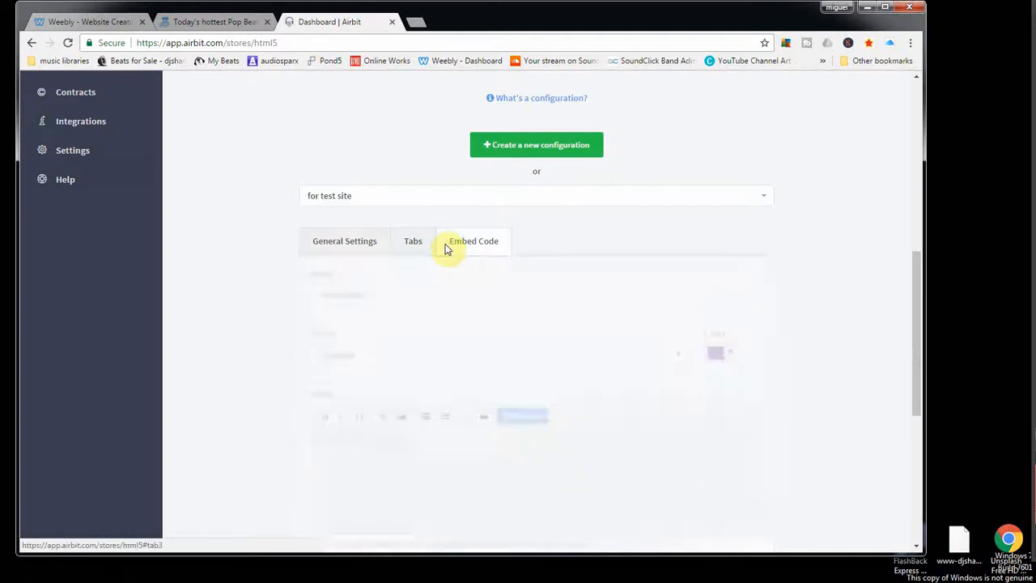
left_click(342, 243)
scroll(809, 429, "down", 3)
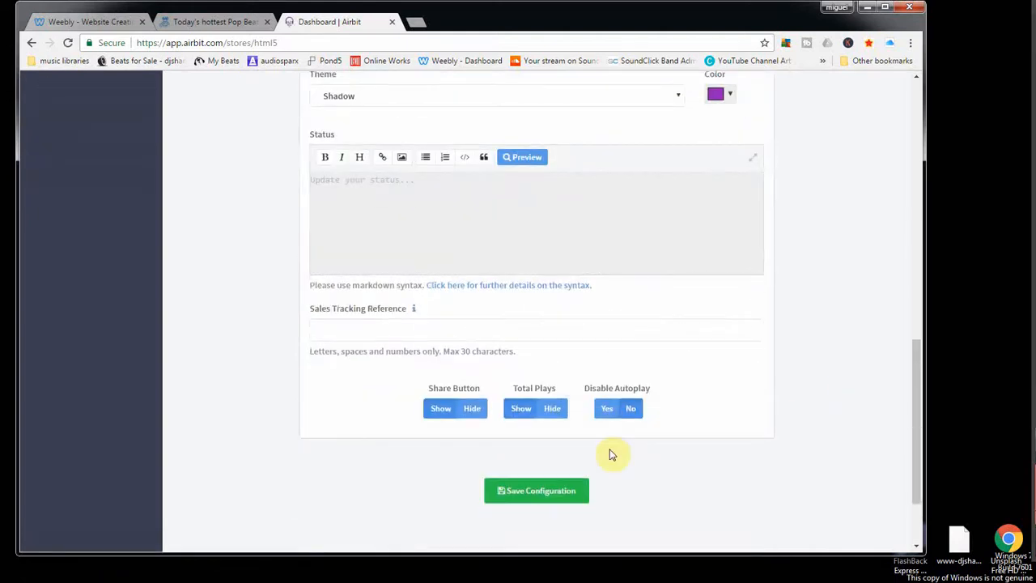
left_click(550, 495)
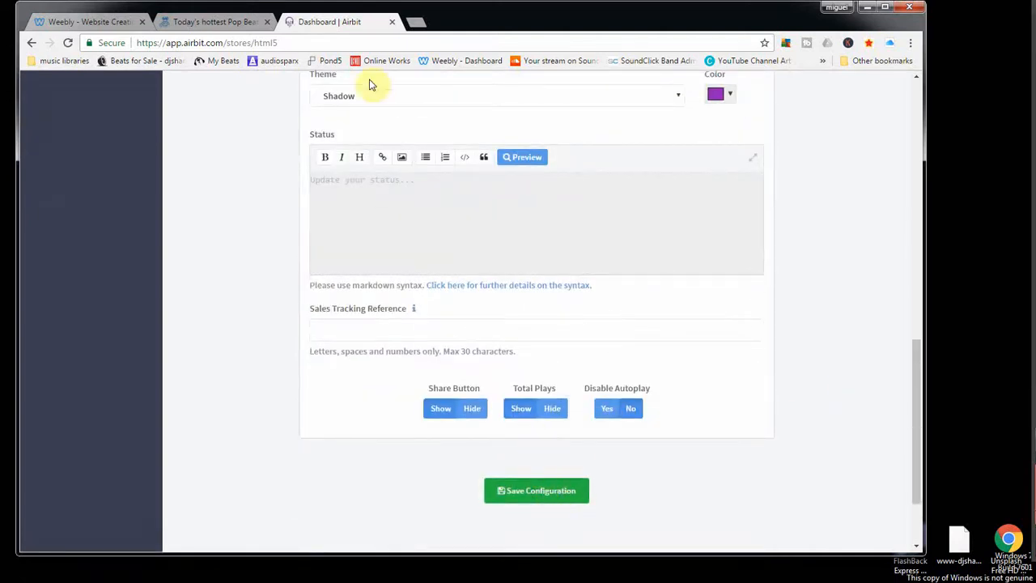
Return to the Weebly editor, check the embedded beat store and publish the website
left_click(237, 24)
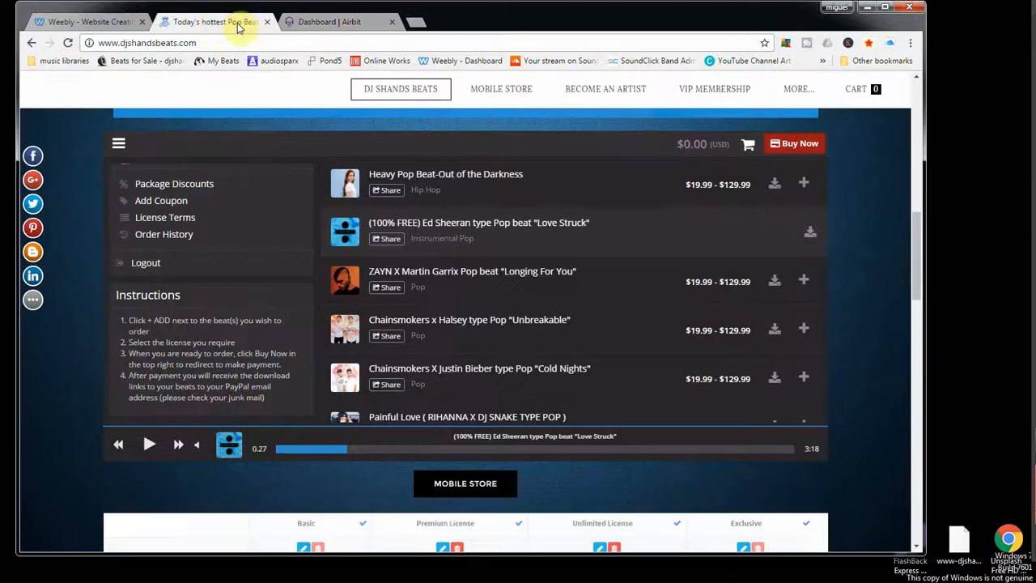
left_click(89, 22)
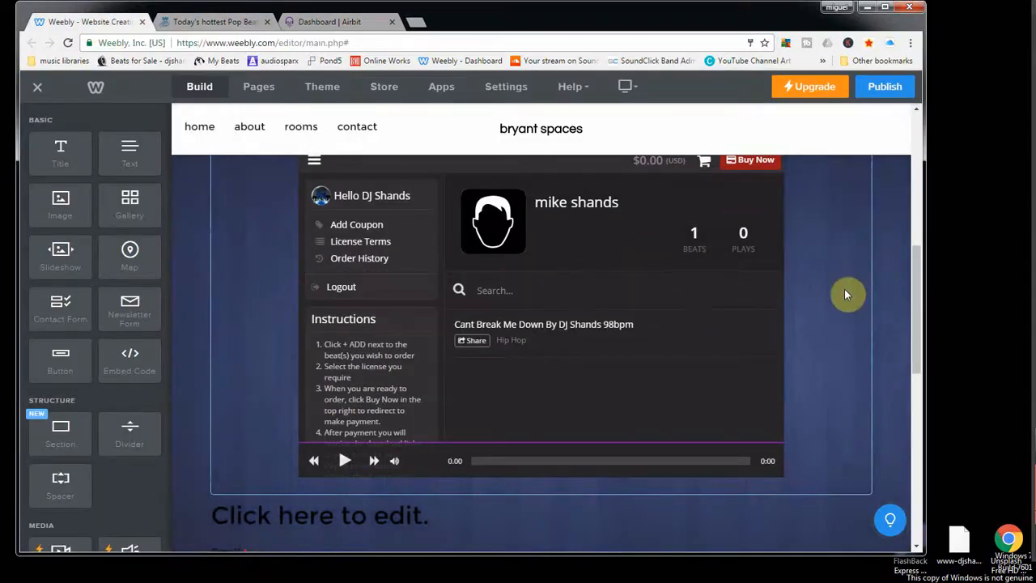
scroll(848, 297, "down", 3)
scroll(856, 282, "up", 3)
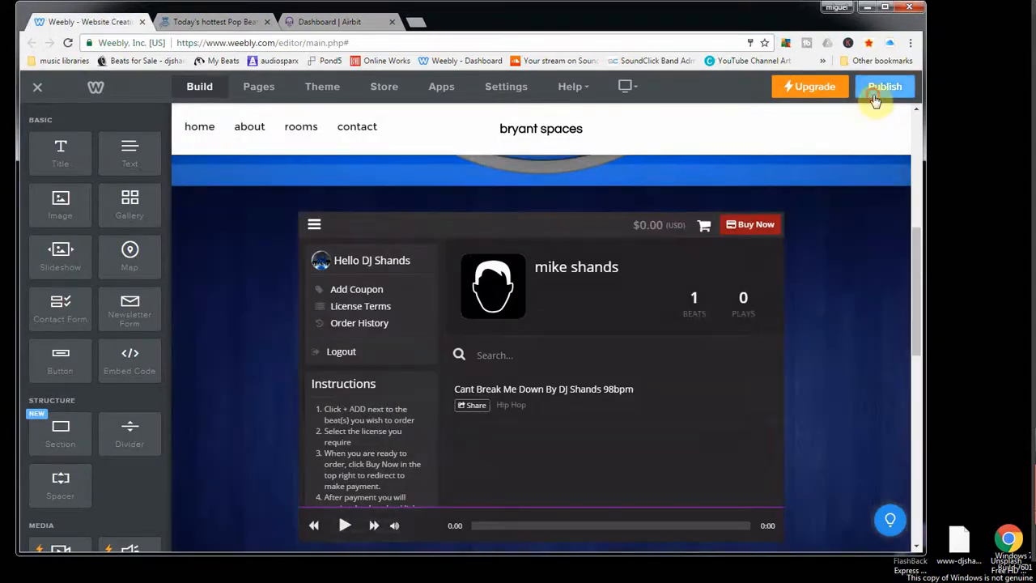
left_click(875, 92)
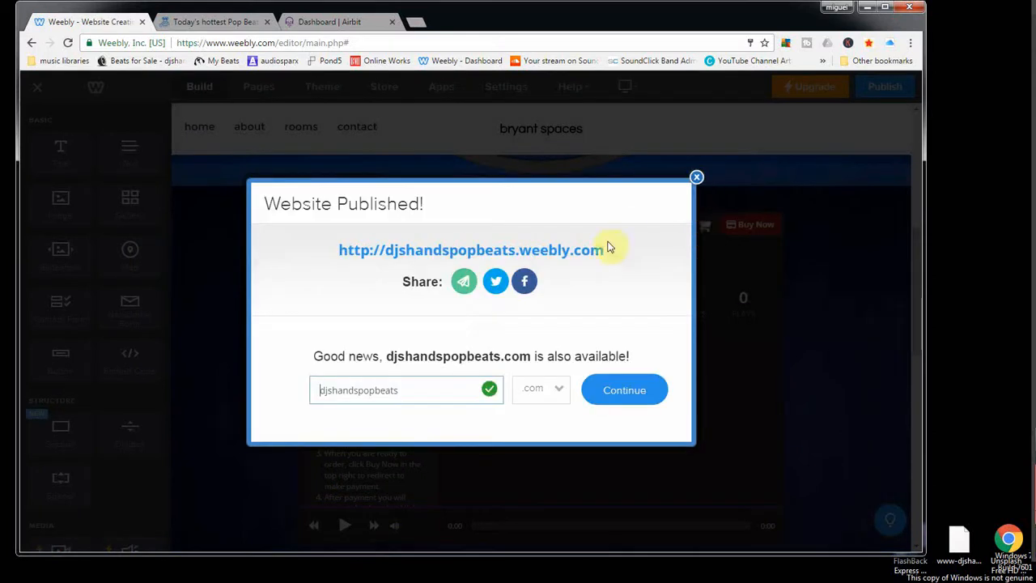
Open the published Weebly site in a new browser tab and inspect its embedded beat store
right_click(581, 252)
left_click(635, 261)
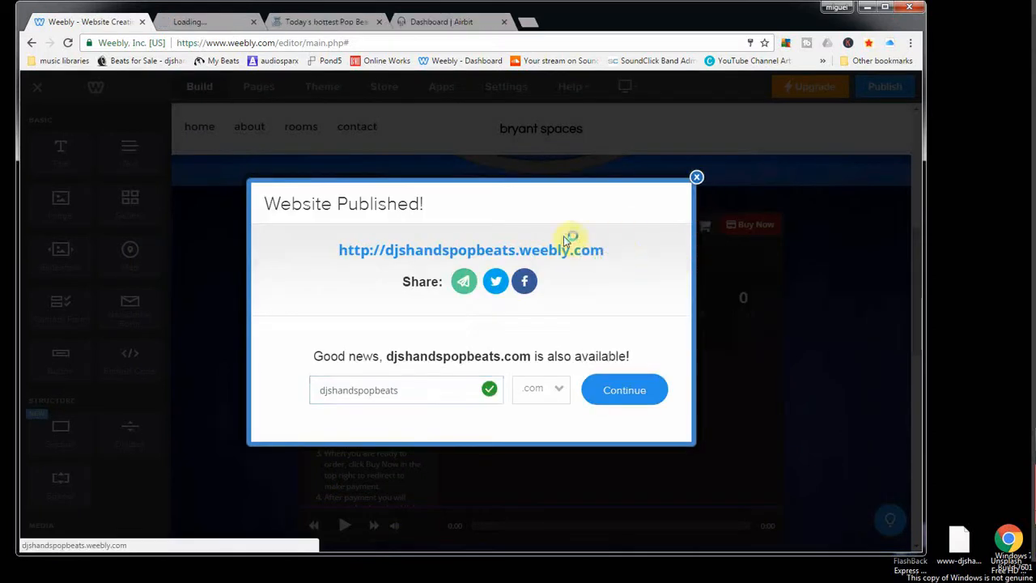
left_click(212, 24)
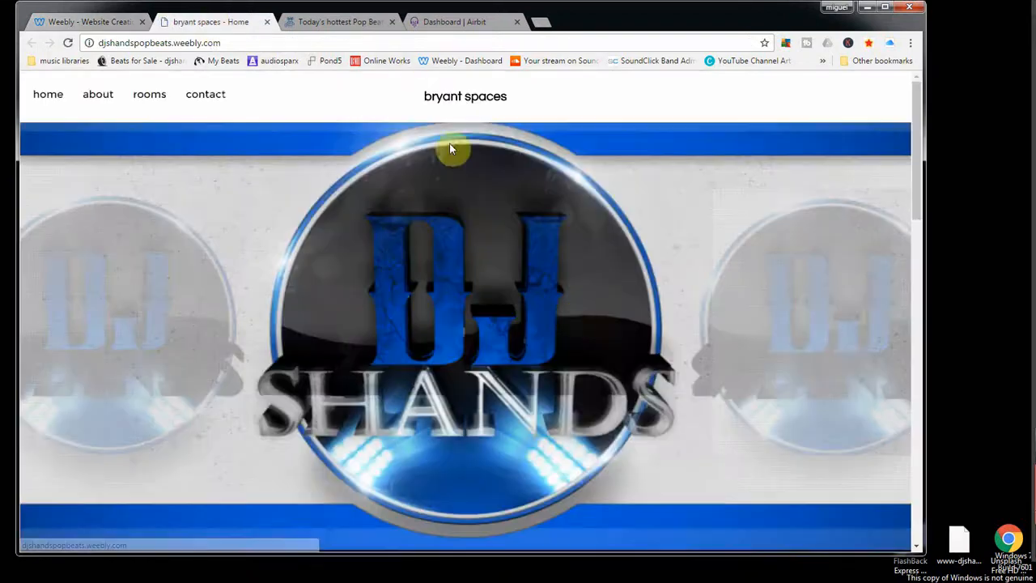
scroll(580, 328, "down", 6)
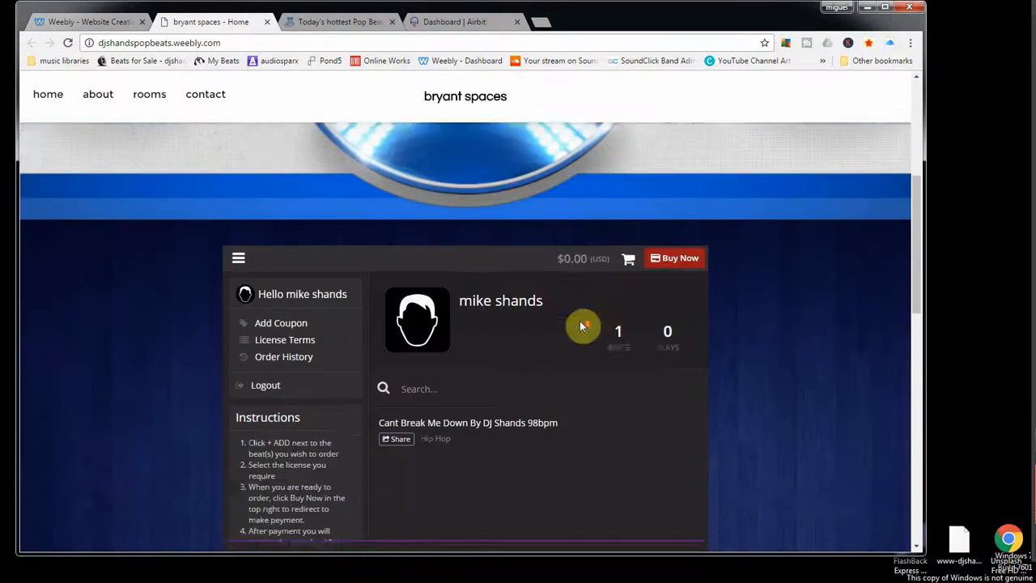
Examine the beat store on the published page and compare it with the embedded store in the Weebly editor
scroll(581, 327, "down", 2)
scroll(581, 327, "up", 5)
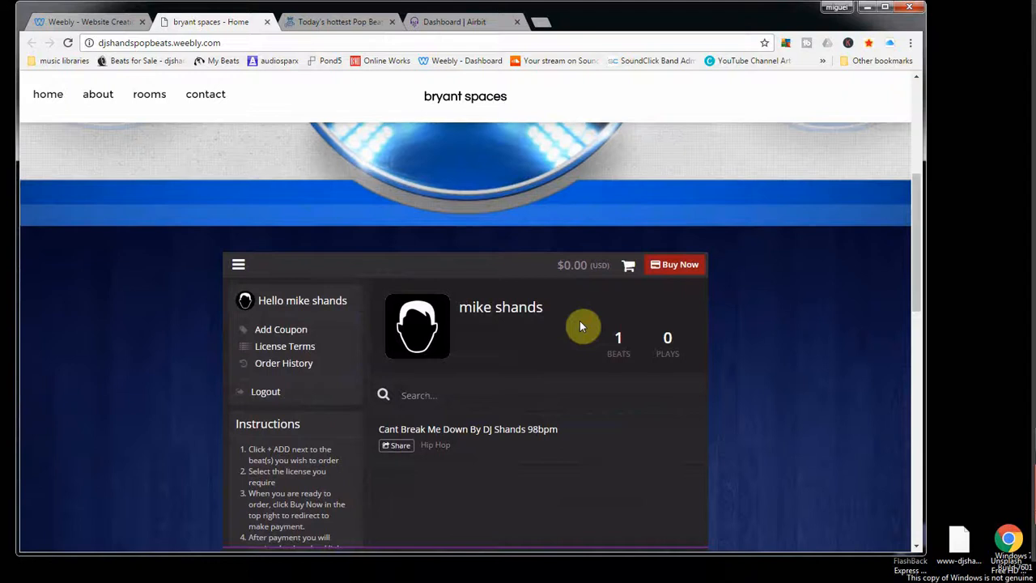
scroll(582, 327, "down", 3)
scroll(359, 282, "up", 4)
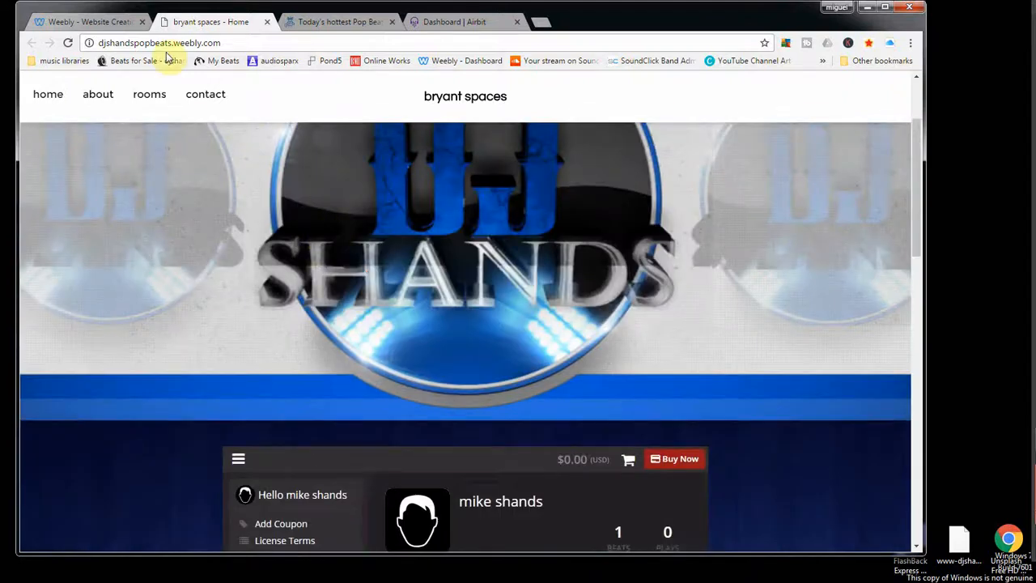
left_click(97, 24)
left_click(696, 177)
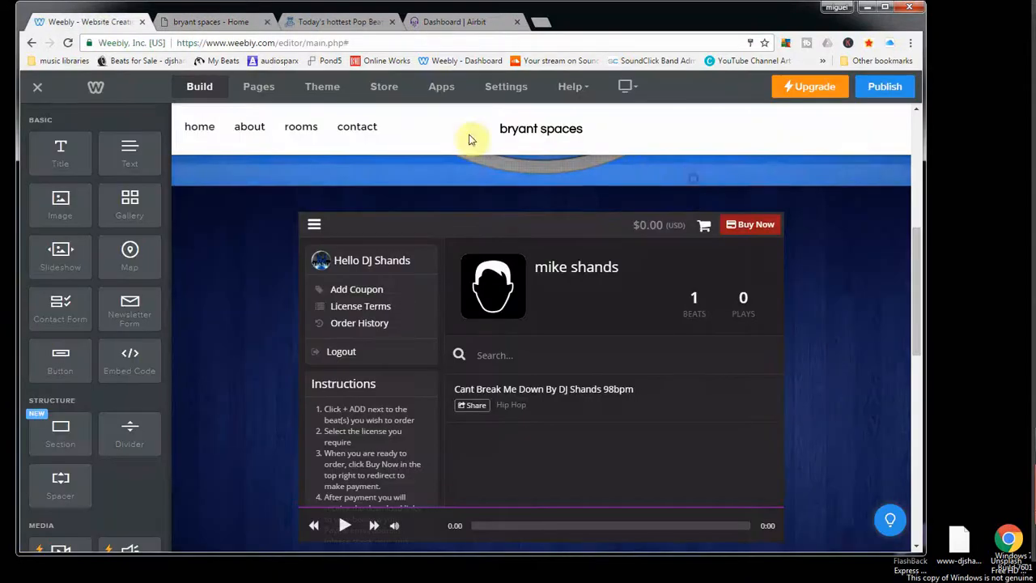
Save the "for test site" store configuration in the Airbit dashboard and copy its responsive embed code
left_click(441, 27)
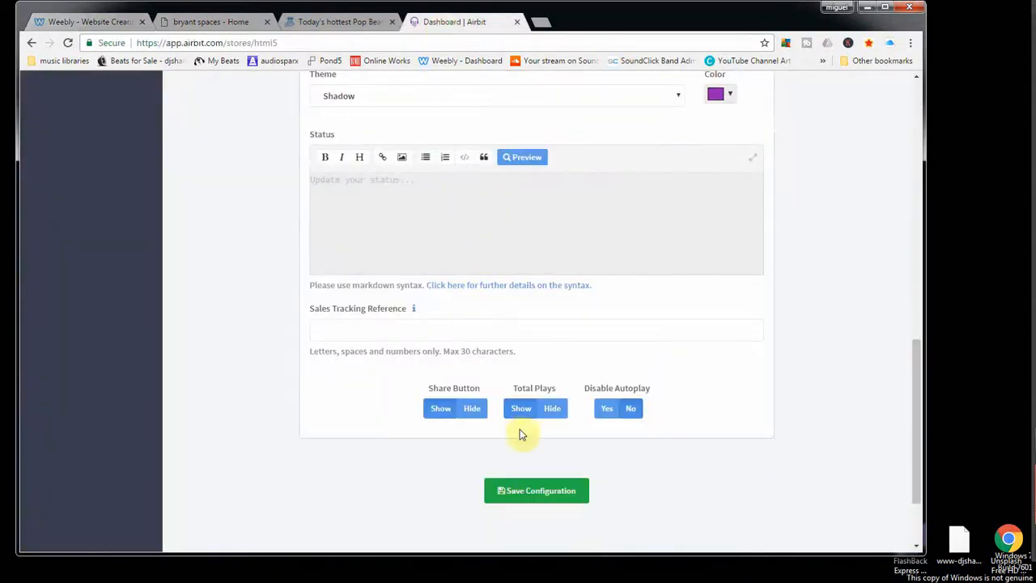
left_click(519, 489)
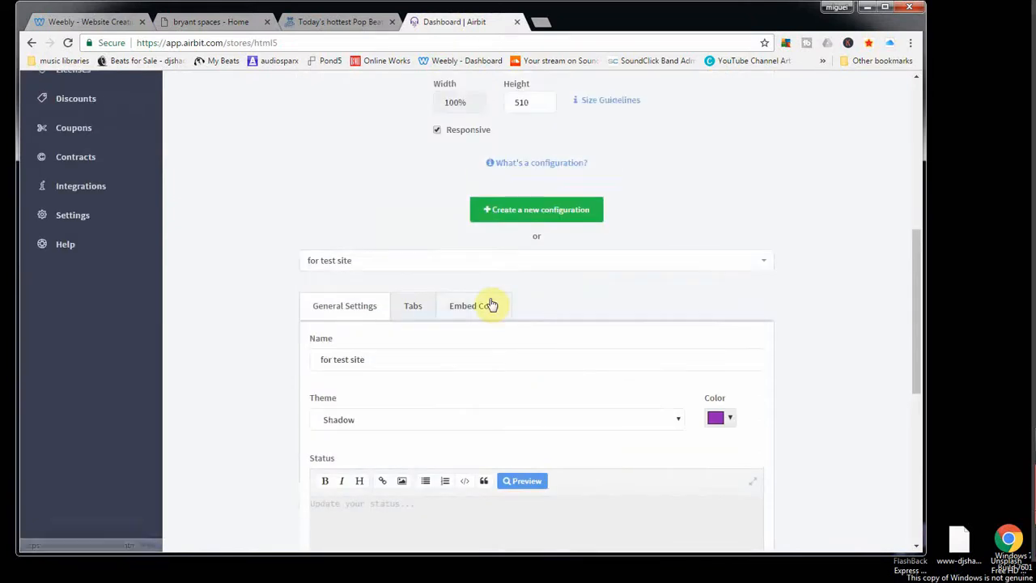
left_click(459, 313)
right_click(455, 373)
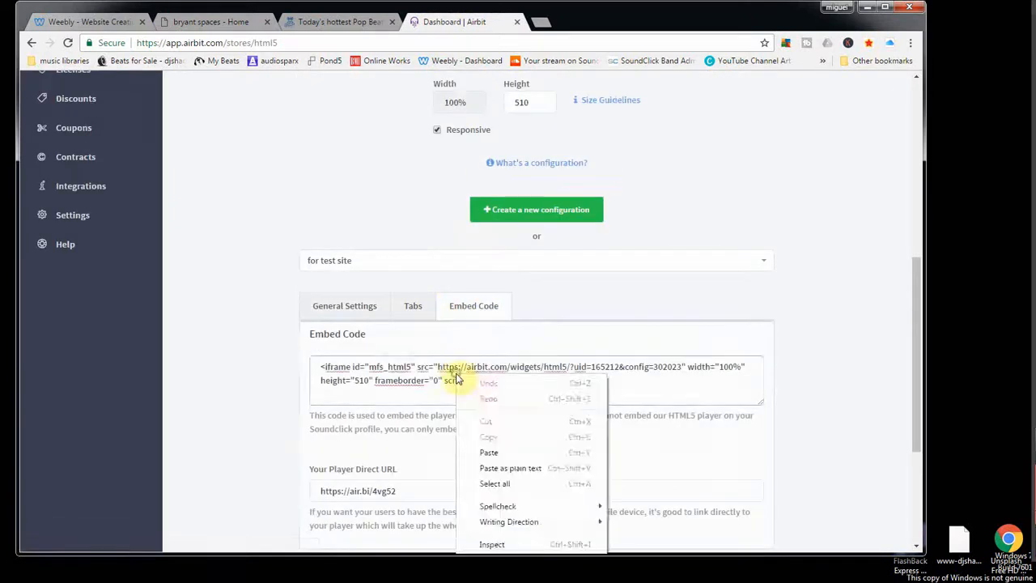
left_click(411, 373)
triple_click(411, 373)
right_click(407, 372)
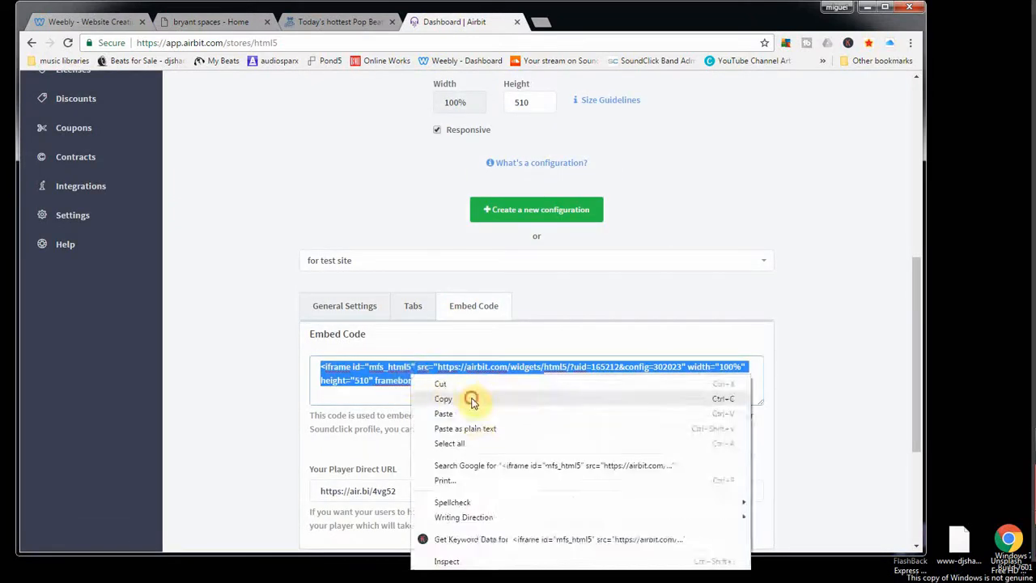
left_click(474, 399)
Replace the beat store's HTML in the Weebly editor with the copied 100% width embed code and check how the store fits
left_click(73, 21)
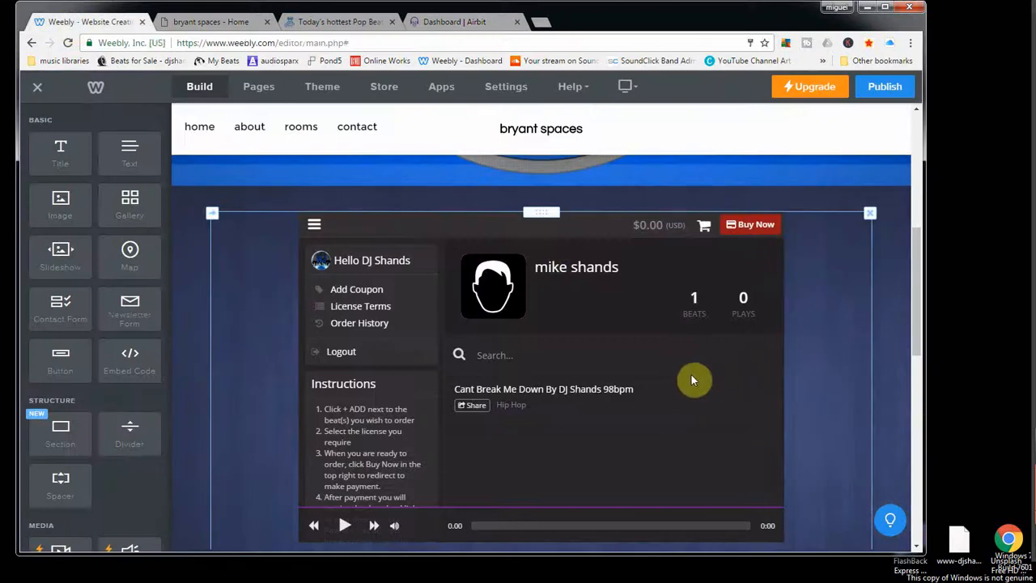
left_click(676, 363)
left_click(538, 168)
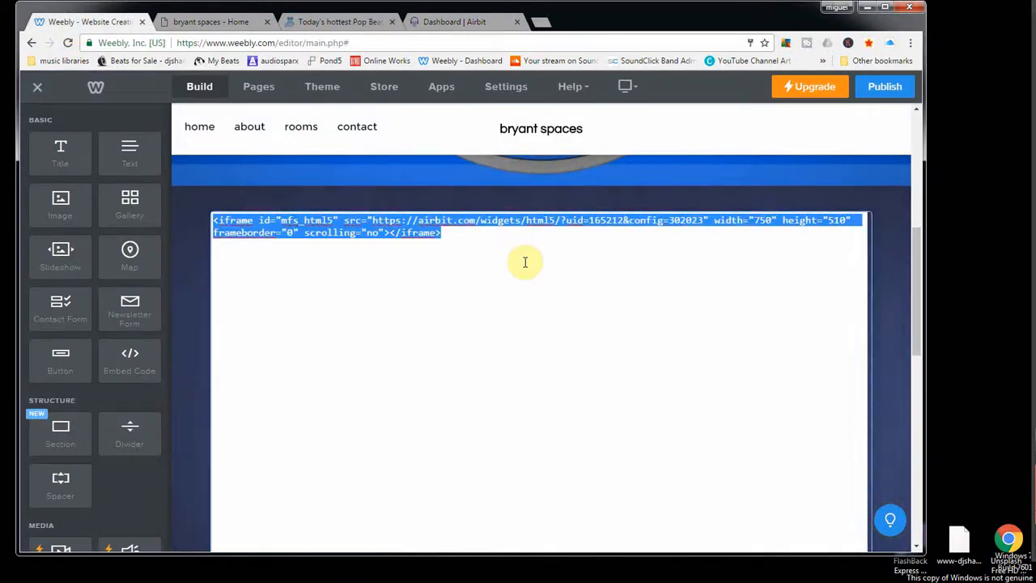
key("ctrl+v")
left_click(882, 287)
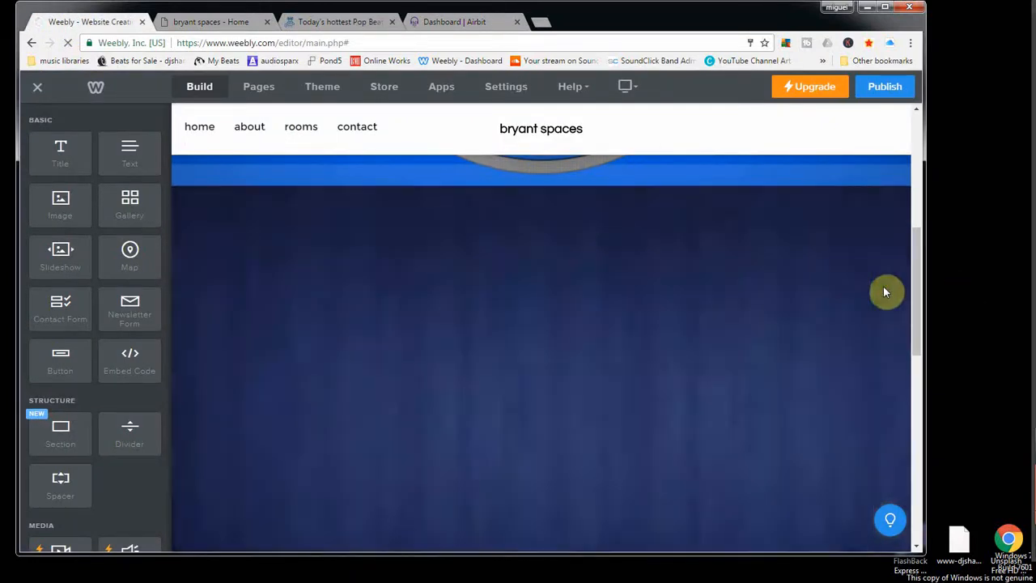
scroll(653, 301, "down", 2)
scroll(655, 304, "up", 3)
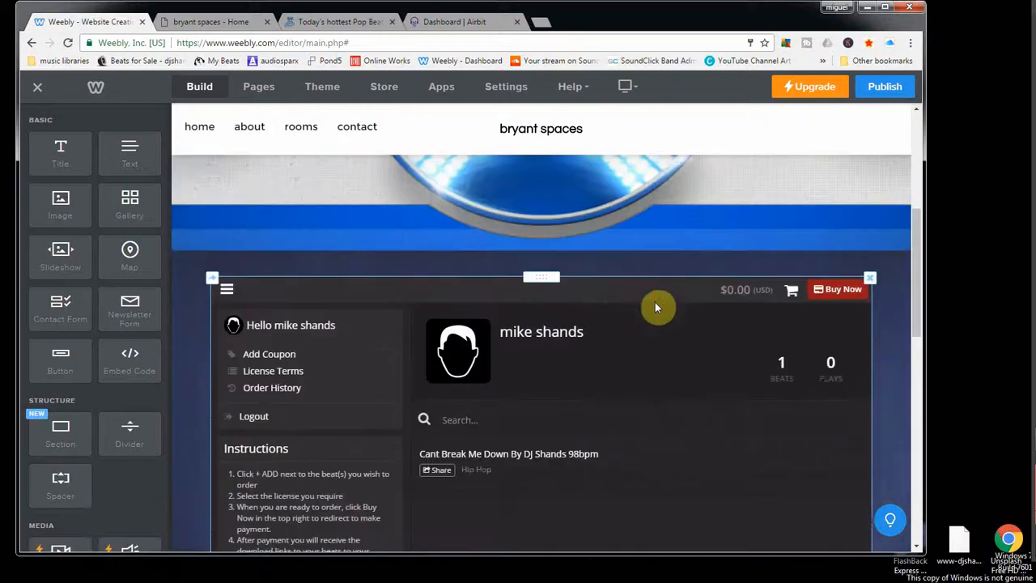
scroll(656, 311, "down", 1)
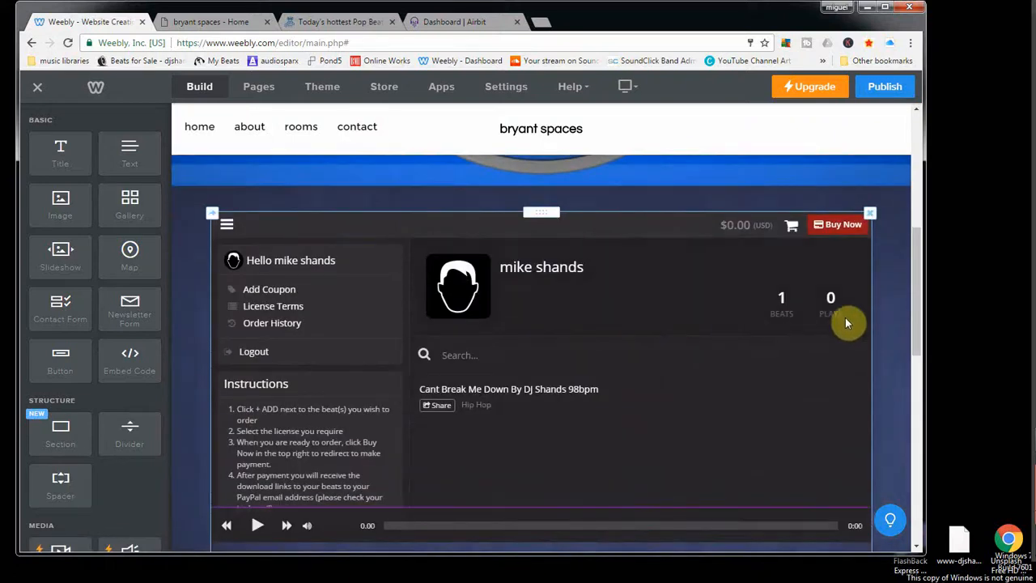
scroll(532, 282, "up", 3)
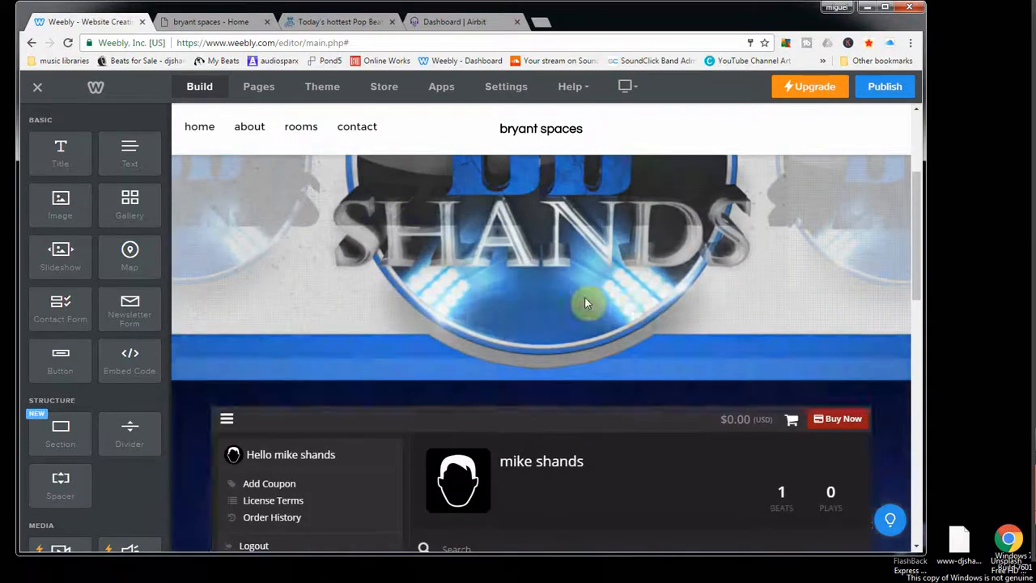
Delete the newsletter form and the SoundCloud playlist below the beat store
scroll(580, 310, "down", 4)
scroll(518, 299, "down", 4)
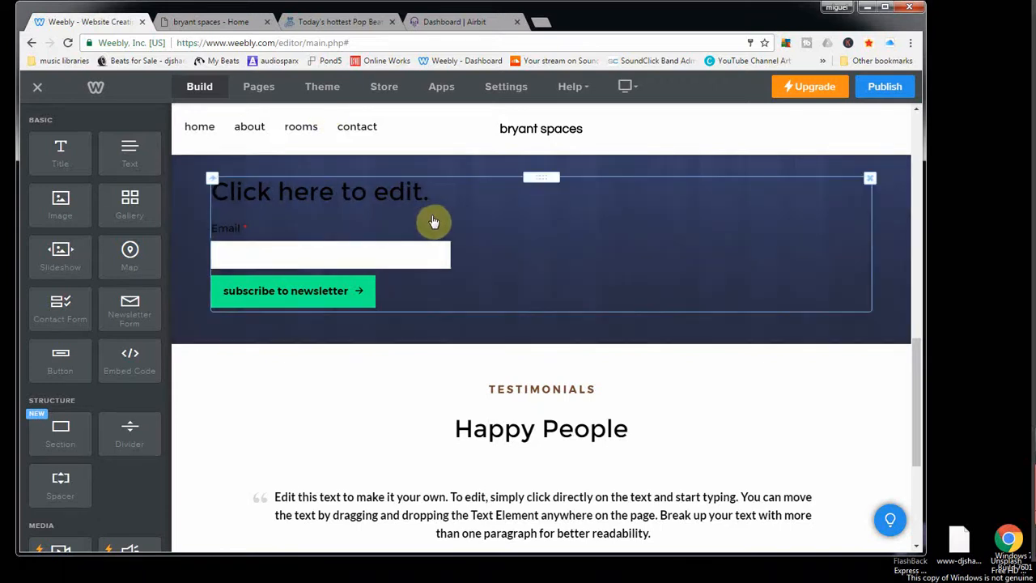
left_click(870, 179)
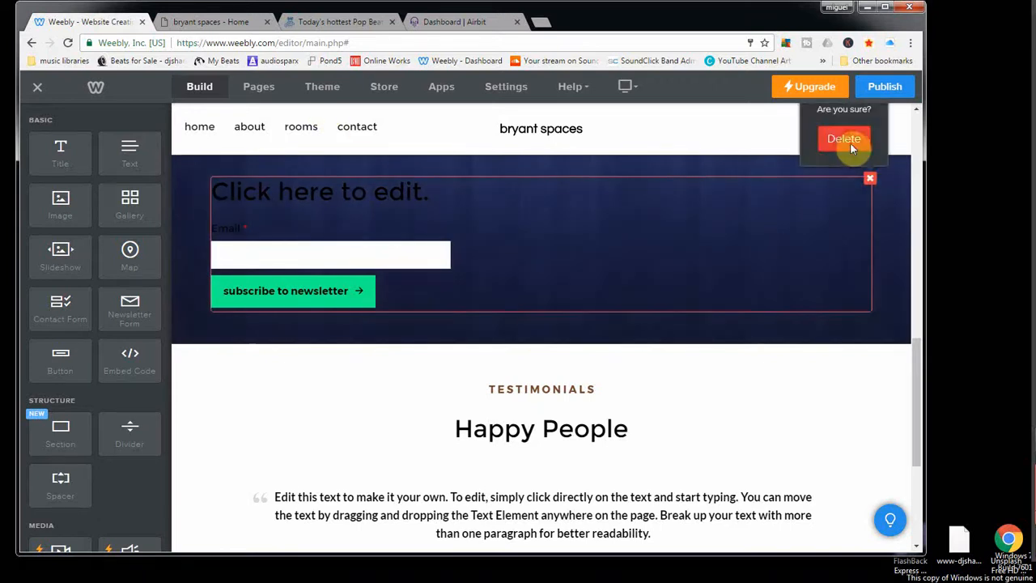
left_click(849, 143)
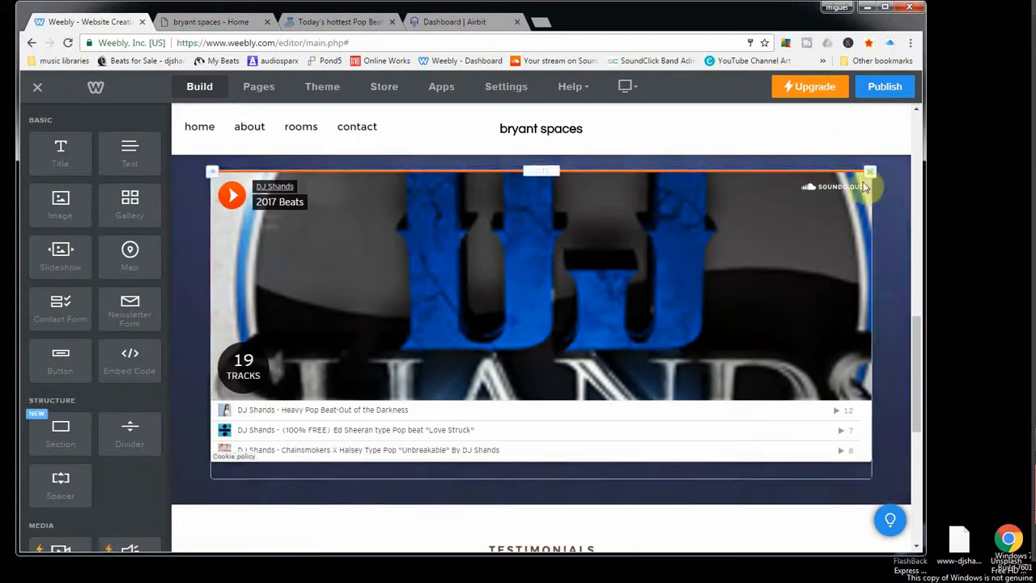
left_click(867, 173)
left_click(850, 135)
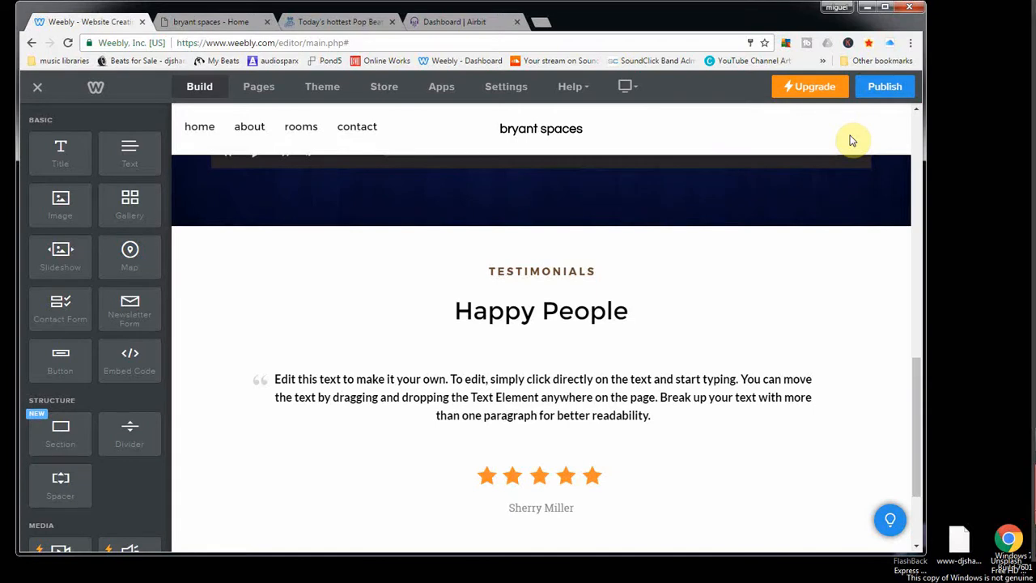
Add a Newsletter Form element directly below the beat store, above the Testimonials section
scroll(607, 194, "up", 3)
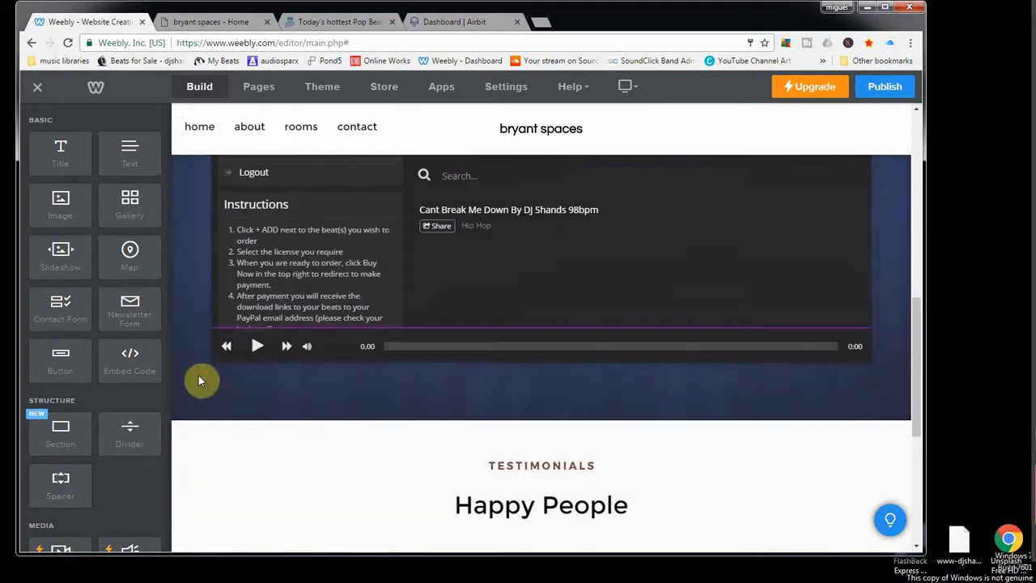
scroll(201, 379, "up", 2)
scroll(201, 363, "down", 3)
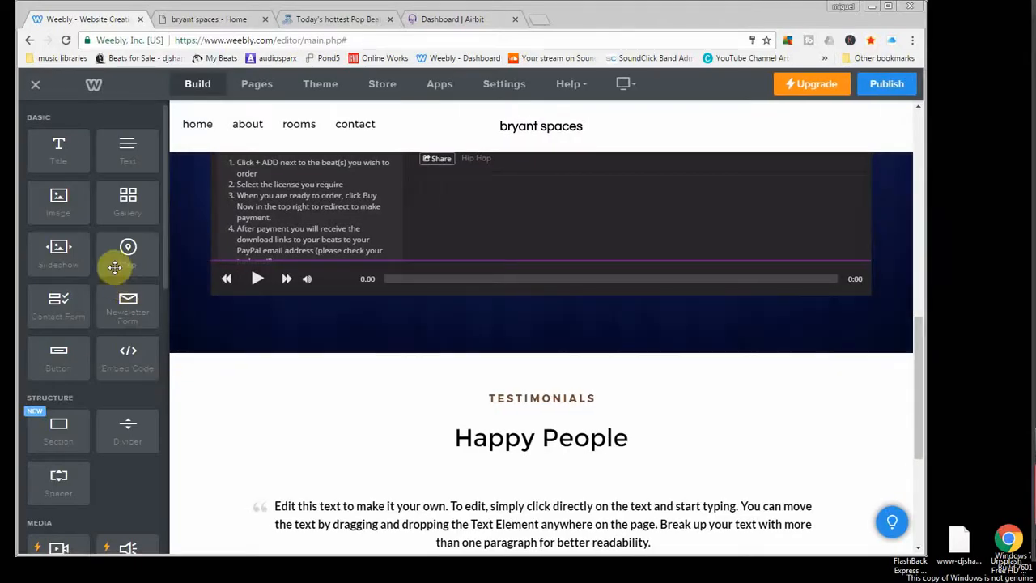
scroll(99, 254, "down", 3)
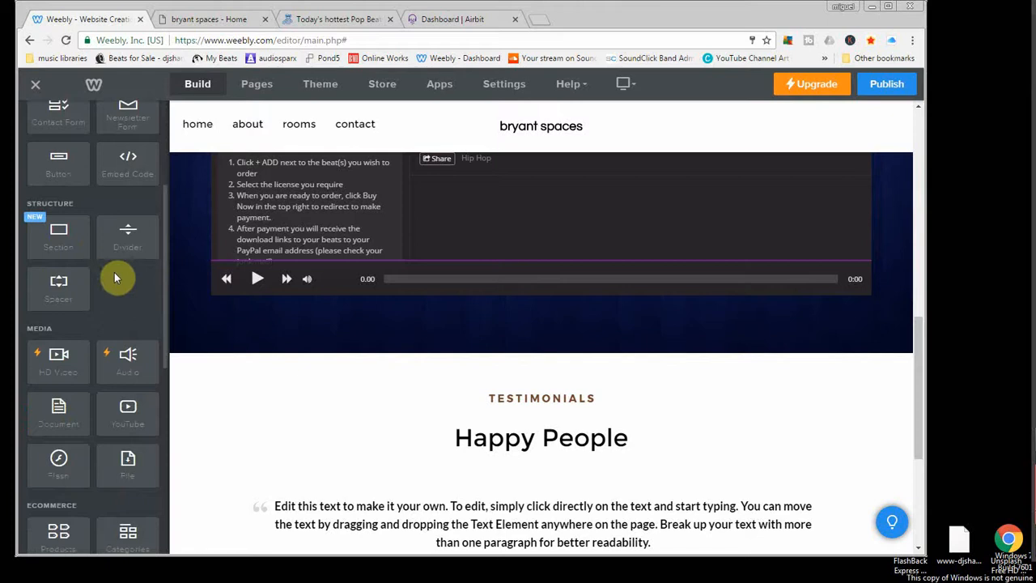
scroll(118, 324, "up", 1)
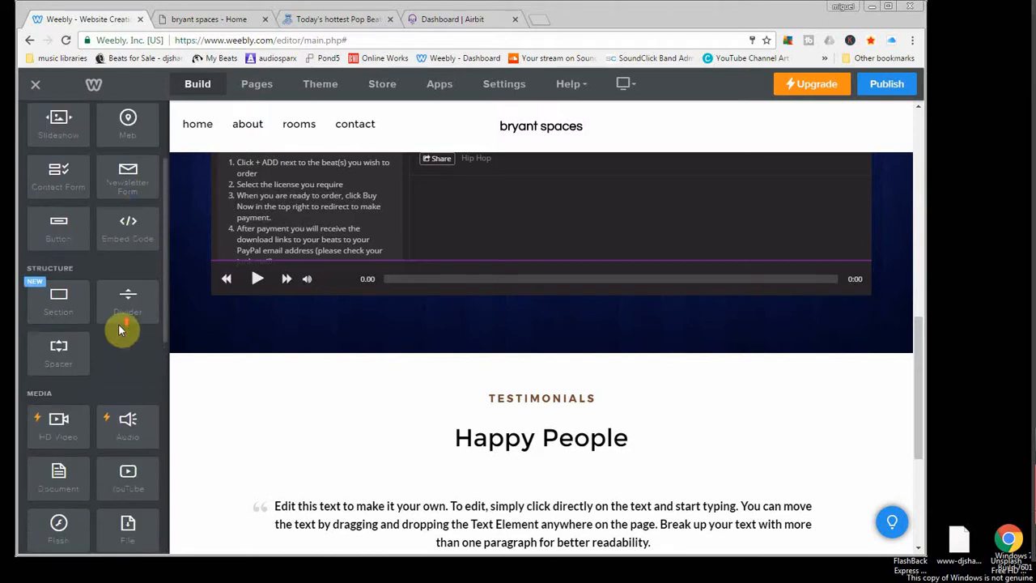
left_click_drag(118, 178, 513, 329)
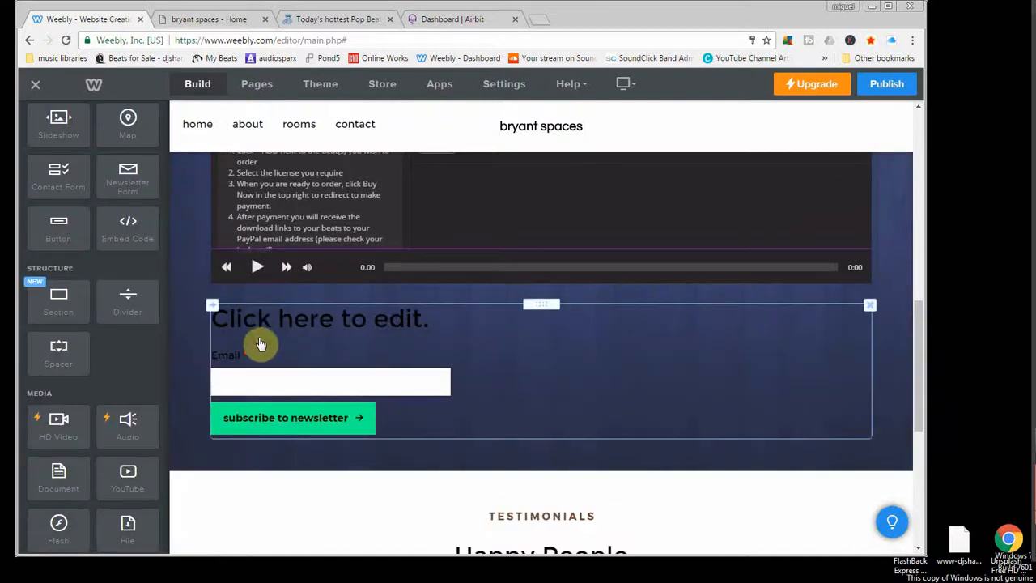
Replace the newsletter form's placeholder heading with "Sign up for free music alerts"
left_click(374, 328)
left_click(372, 324)
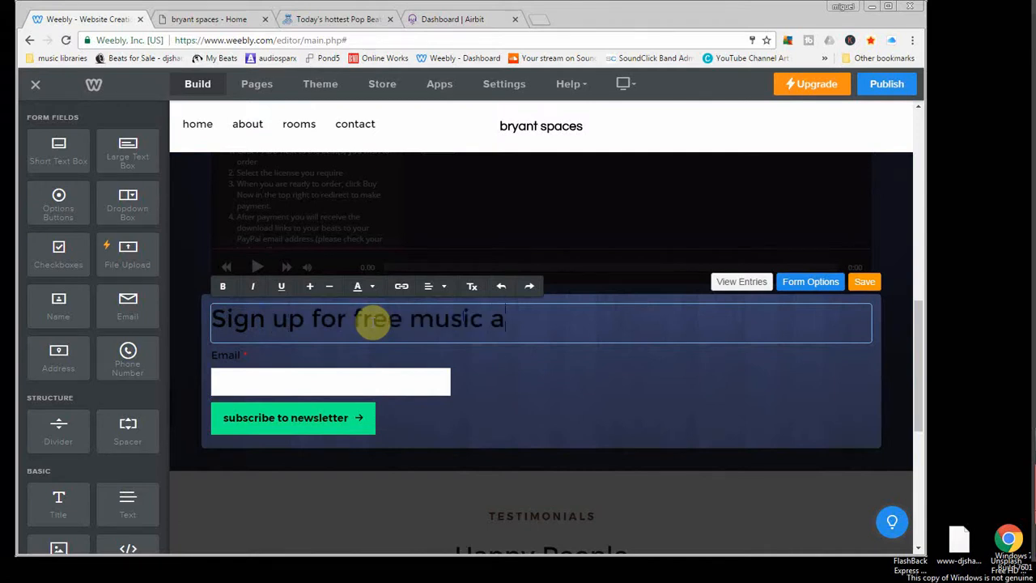
key("Return")
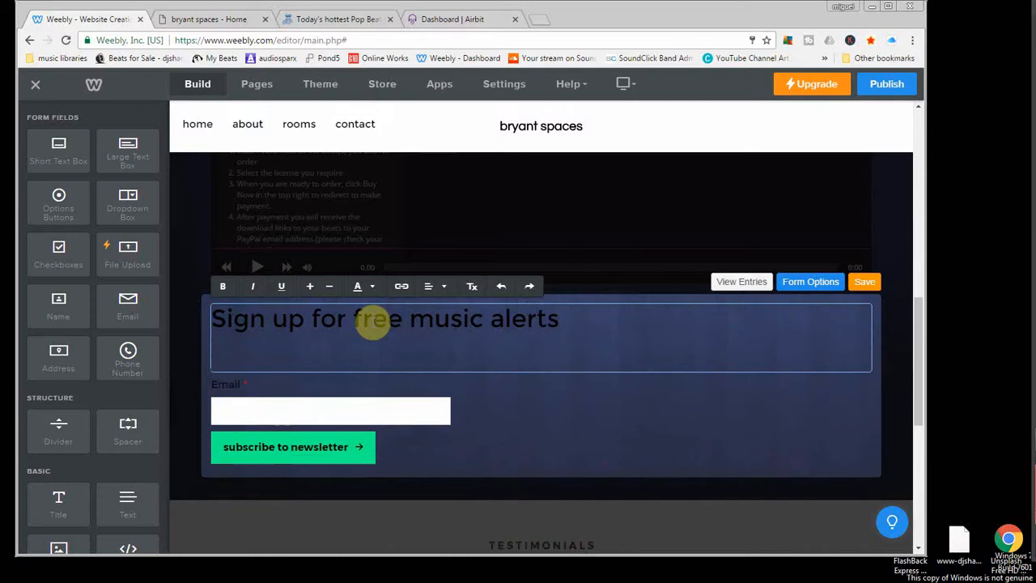
key("BackSpace")
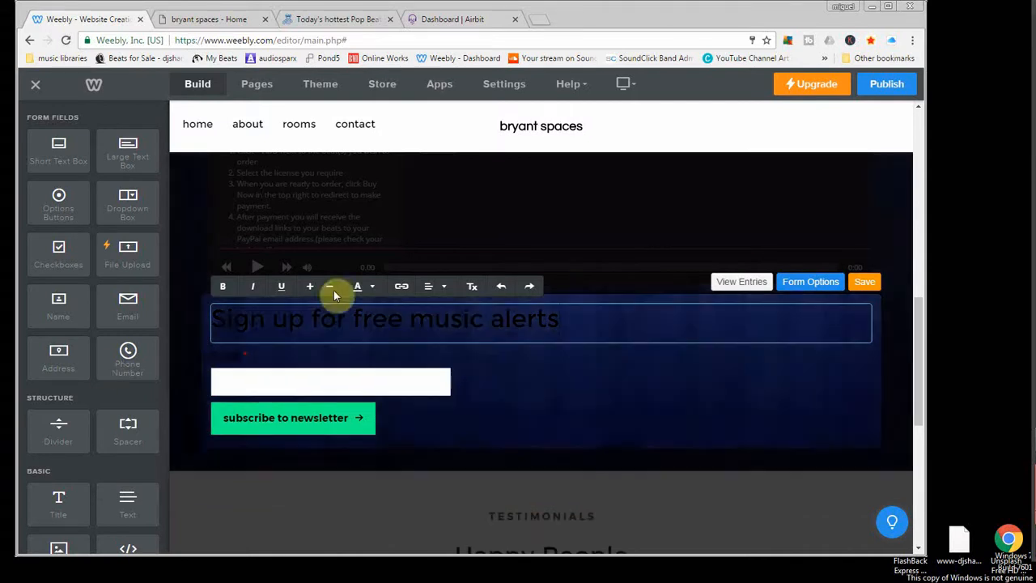
Change the text colour of the whole "Sign up for free music alerts" heading to near-white
triple_click(462, 318)
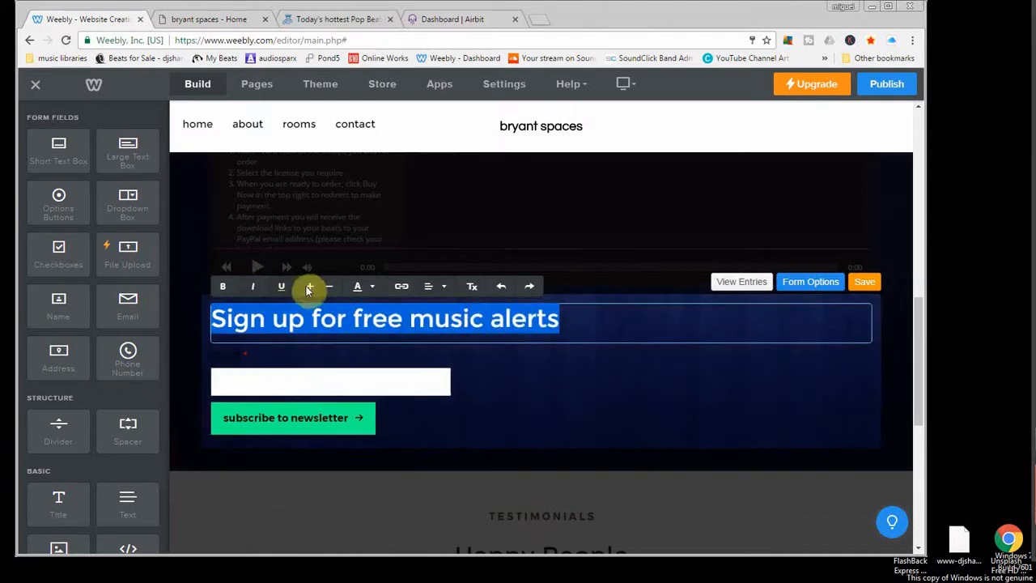
left_click(368, 298)
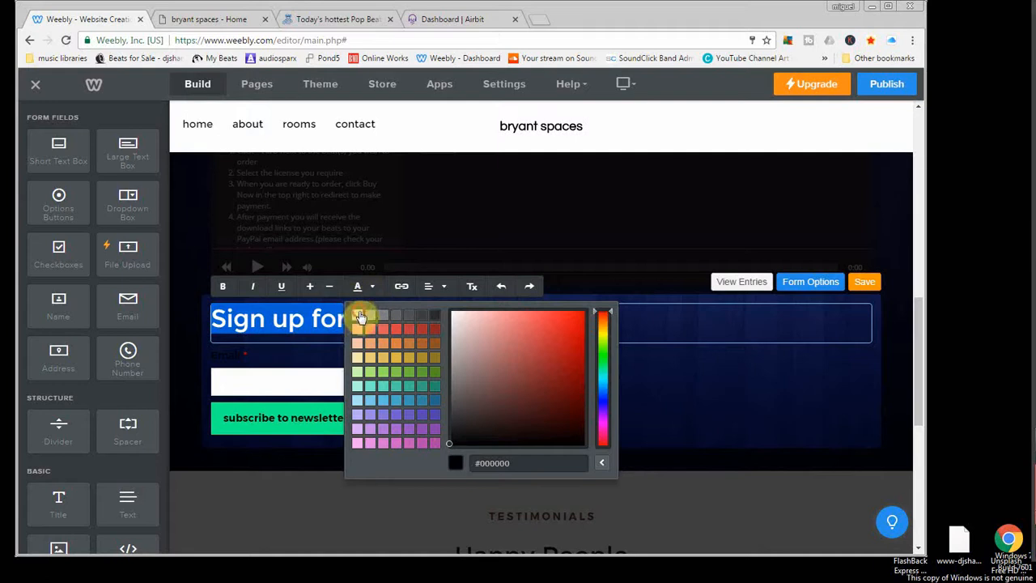
left_click(589, 381)
left_click(628, 321)
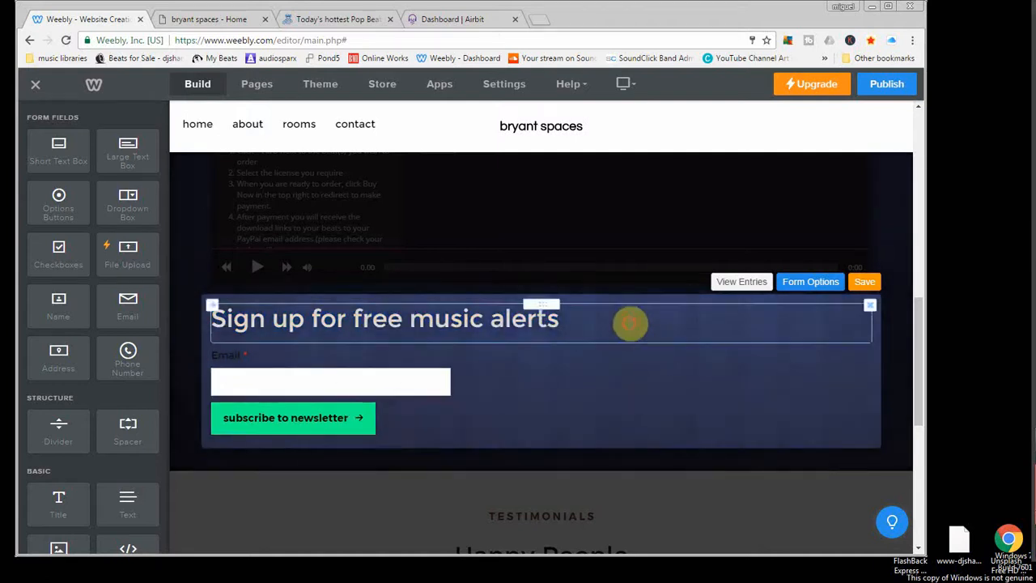
left_click(579, 387)
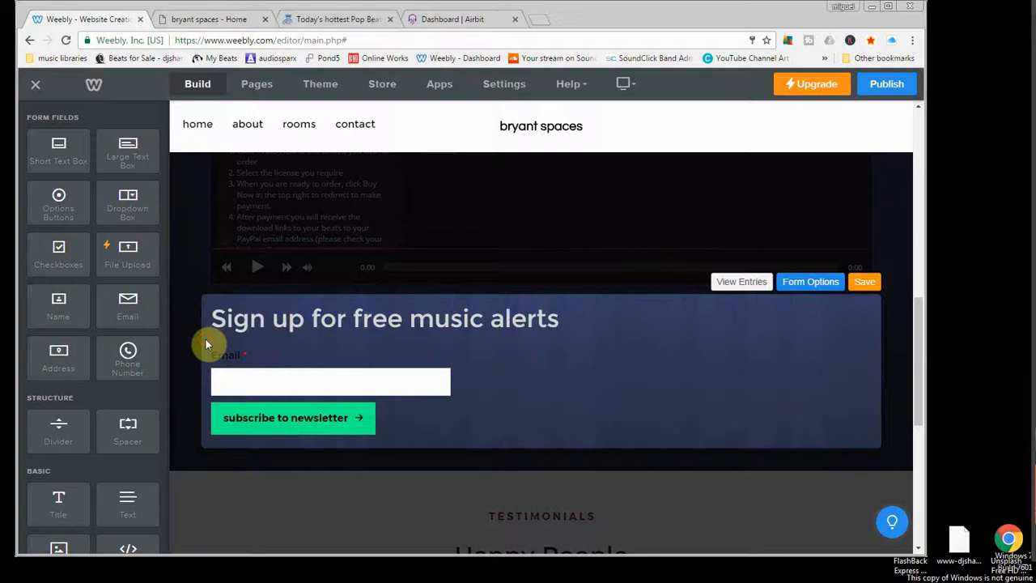
Look through the newsletter form's Email field settings, including its spacing and advanced input width options
left_click(204, 341)
scroll(526, 357, "down", 6)
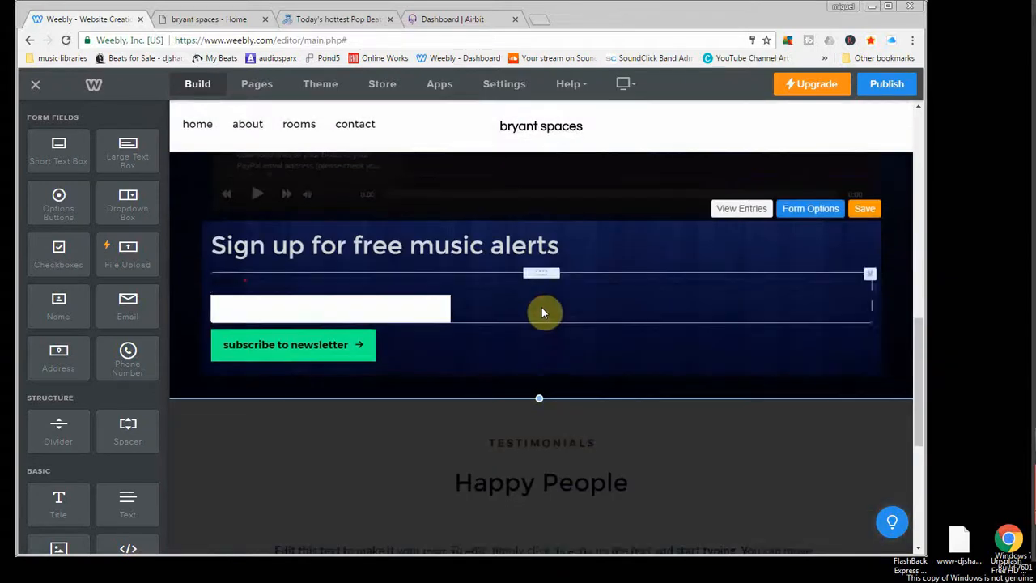
left_click(540, 312)
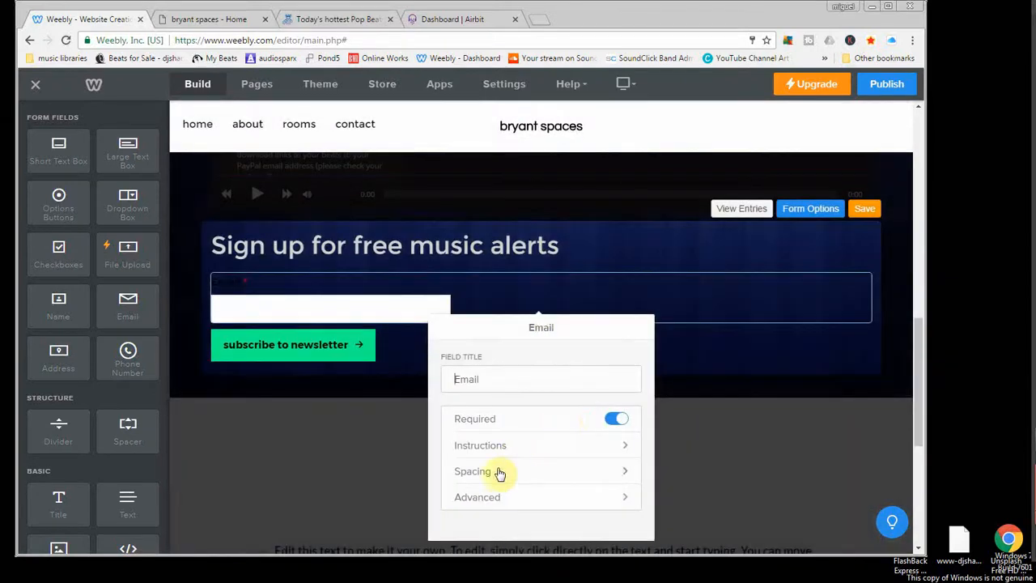
left_click(496, 475)
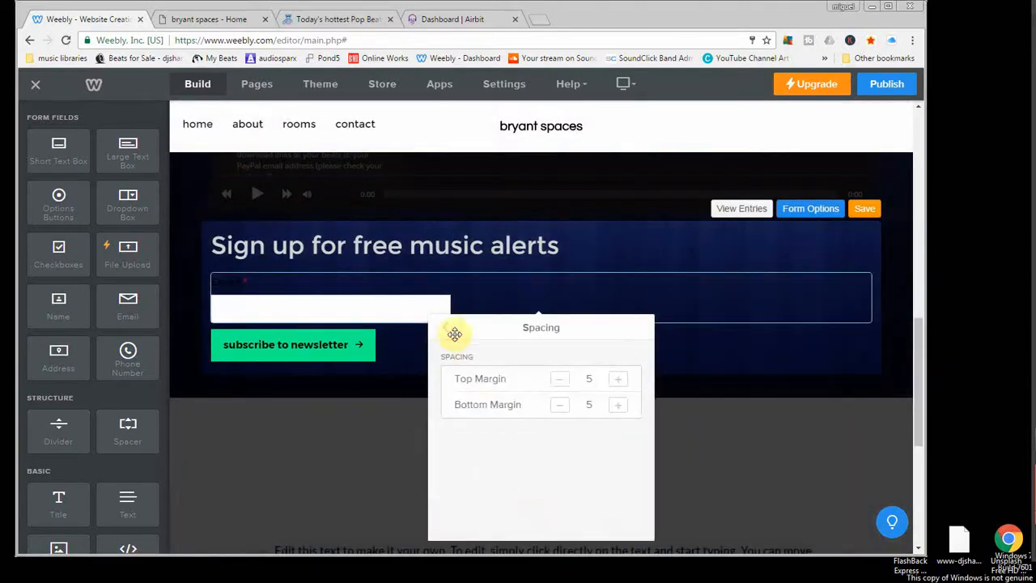
left_click(447, 325)
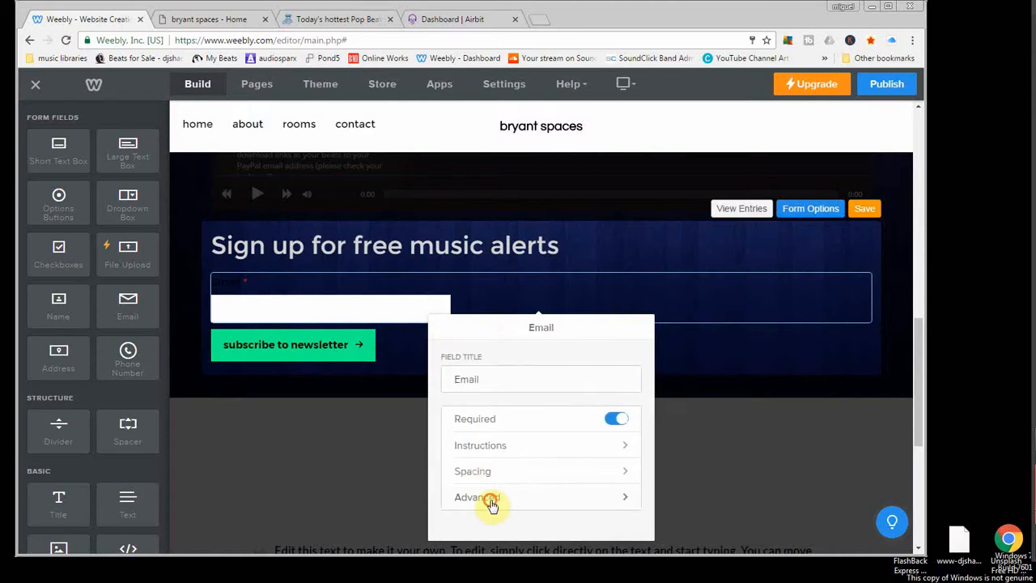
left_click(491, 500)
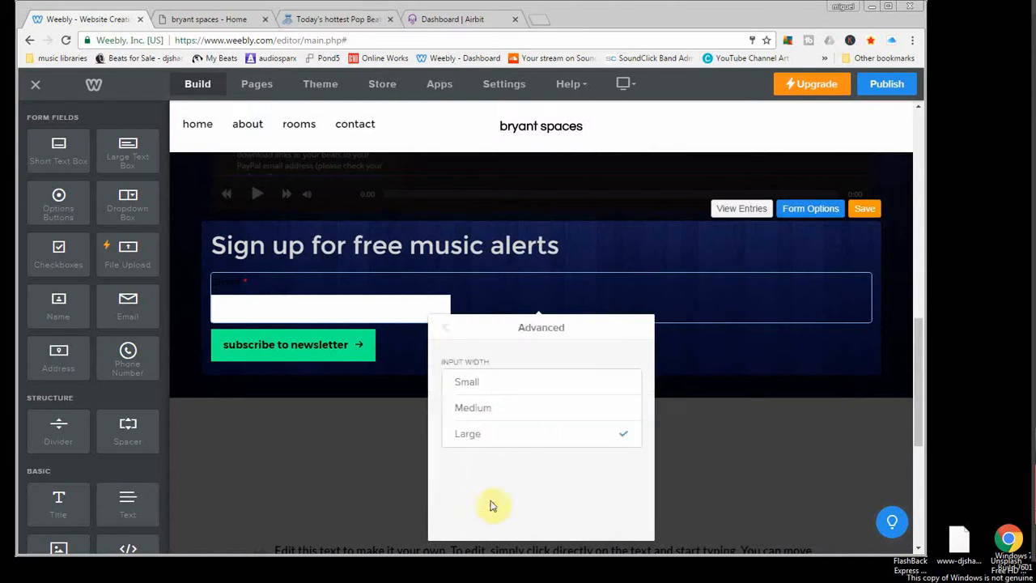
left_click(444, 327)
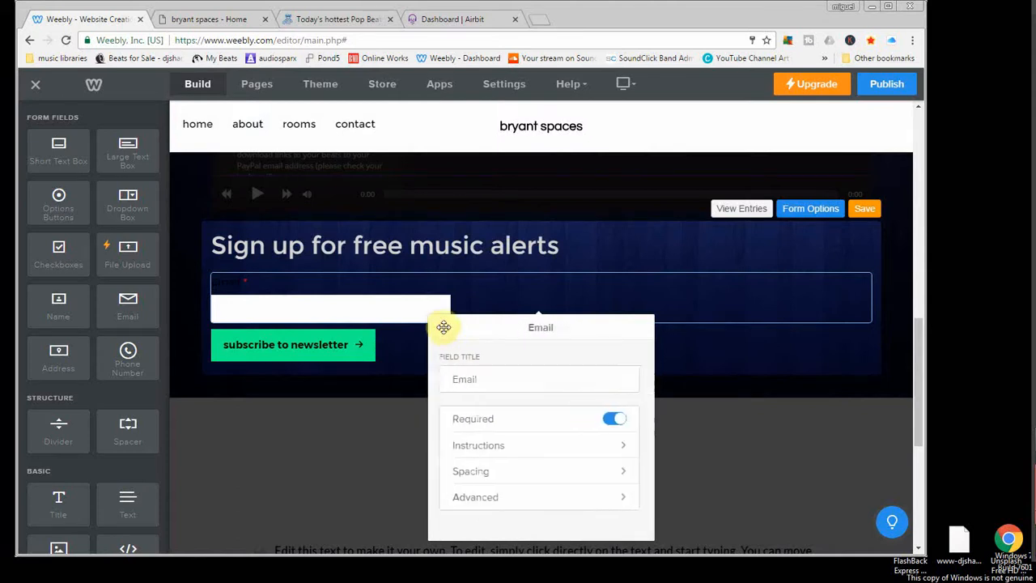
Look through the newsletter form's Form Options, including its Confirmation choices of Message or Link, leaving the settings as they are
left_click(335, 405)
left_click(412, 352)
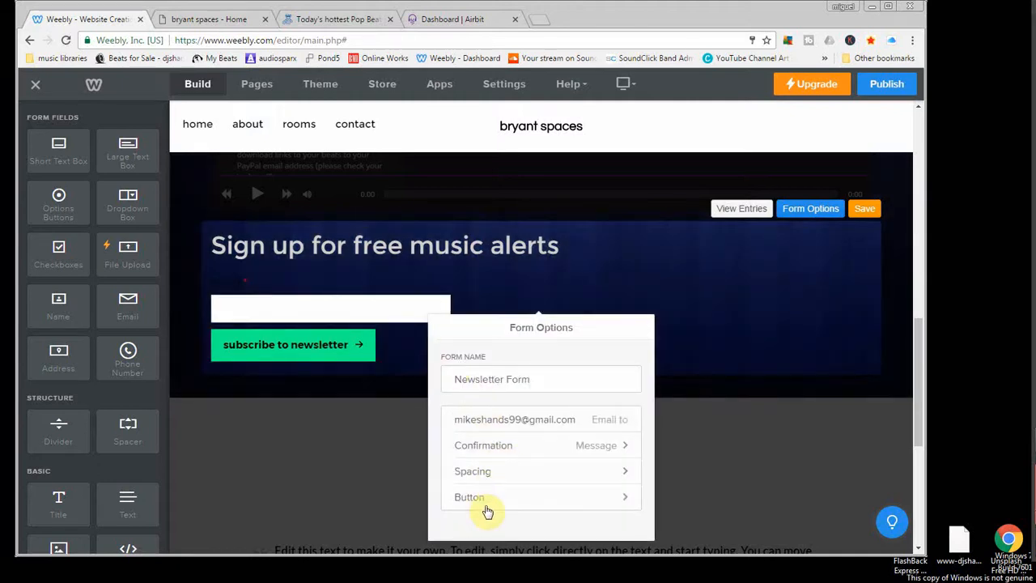
left_click(485, 444)
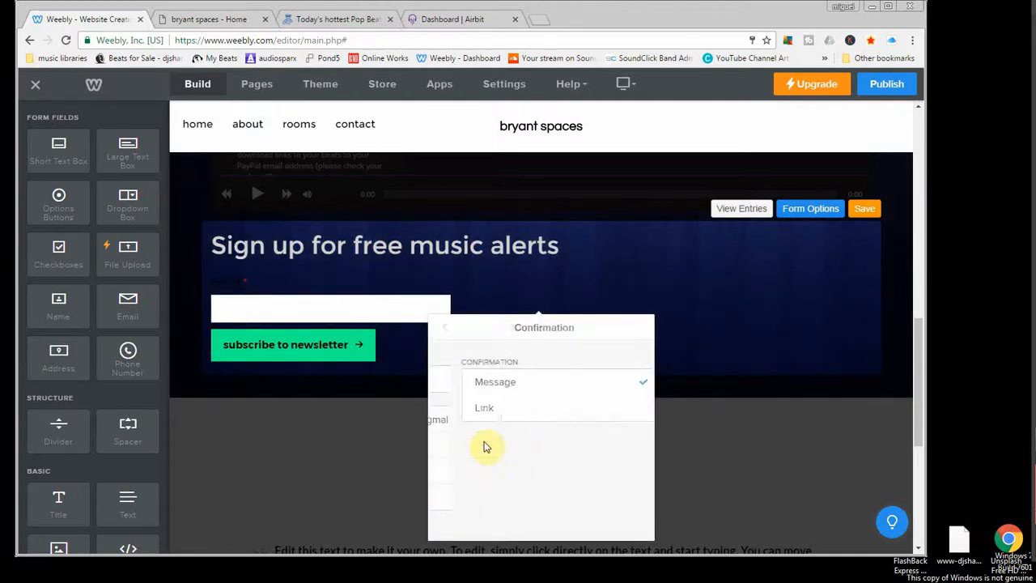
left_click(369, 439)
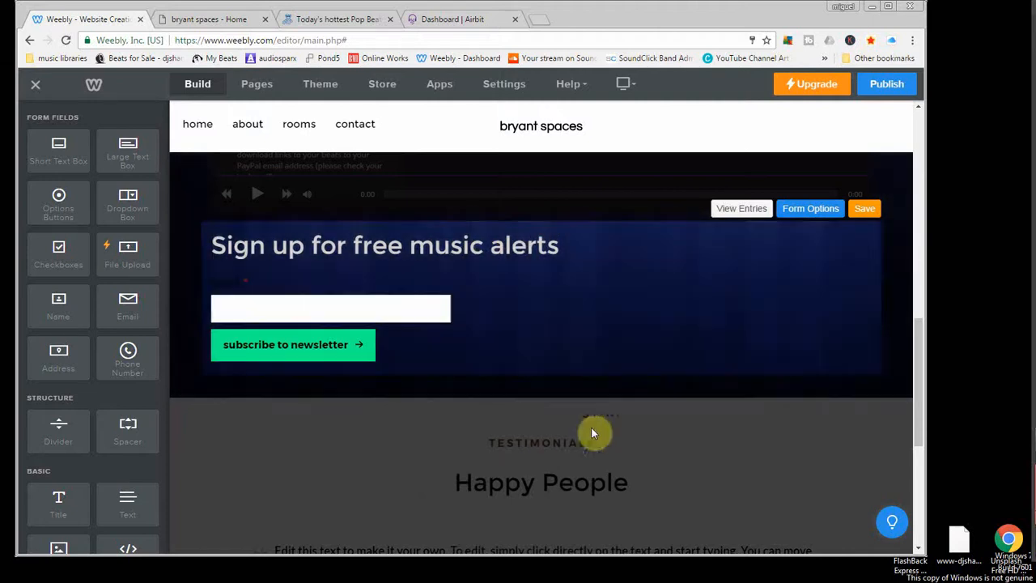
scroll(846, 364, "up", 6)
scroll(829, 368, "down", 5)
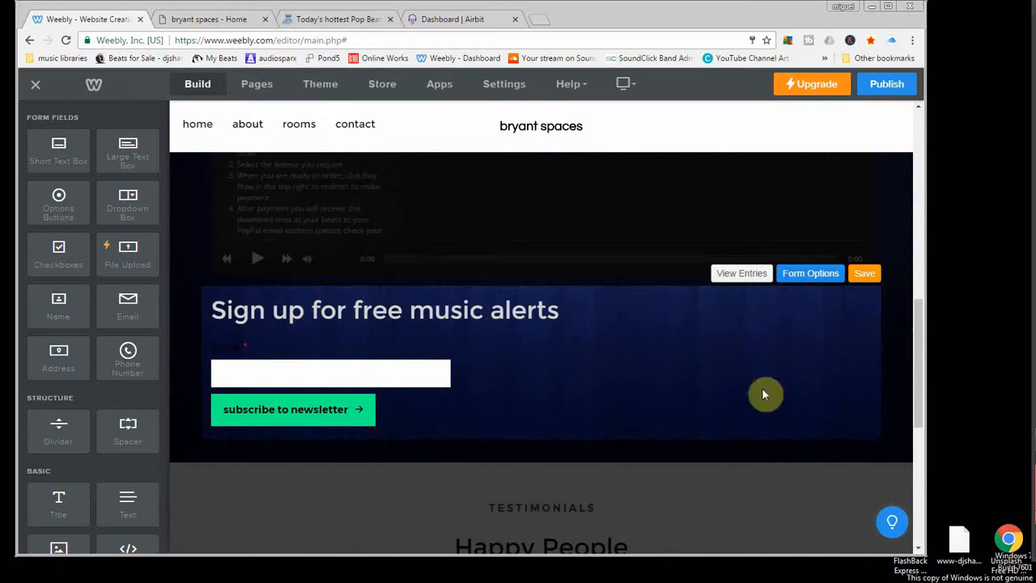
scroll(700, 395, "up", 2)
scroll(700, 395, "up", 1)
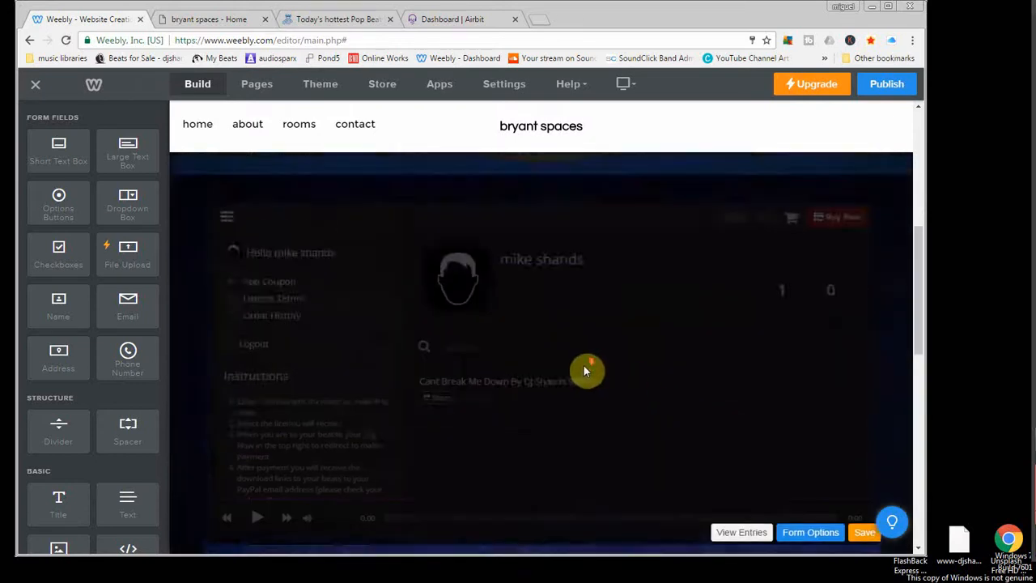
scroll(585, 370, "down", 2)
scroll(584, 364, "down", 2)
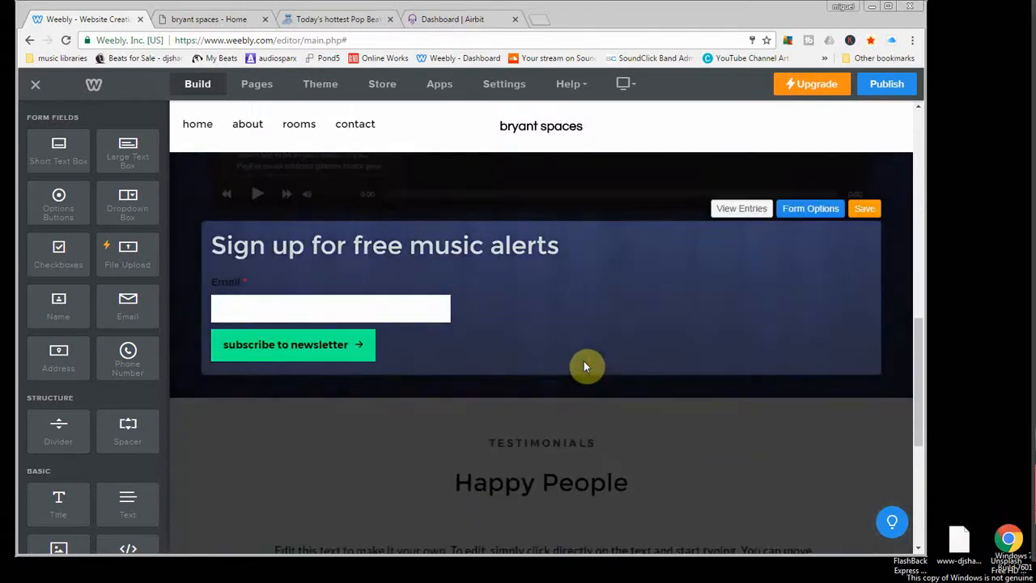
Switch to the djshandsbeats.com reference site and examine its homepage's licence table, testimonials area and free-beats sign-up form
left_click(299, 13)
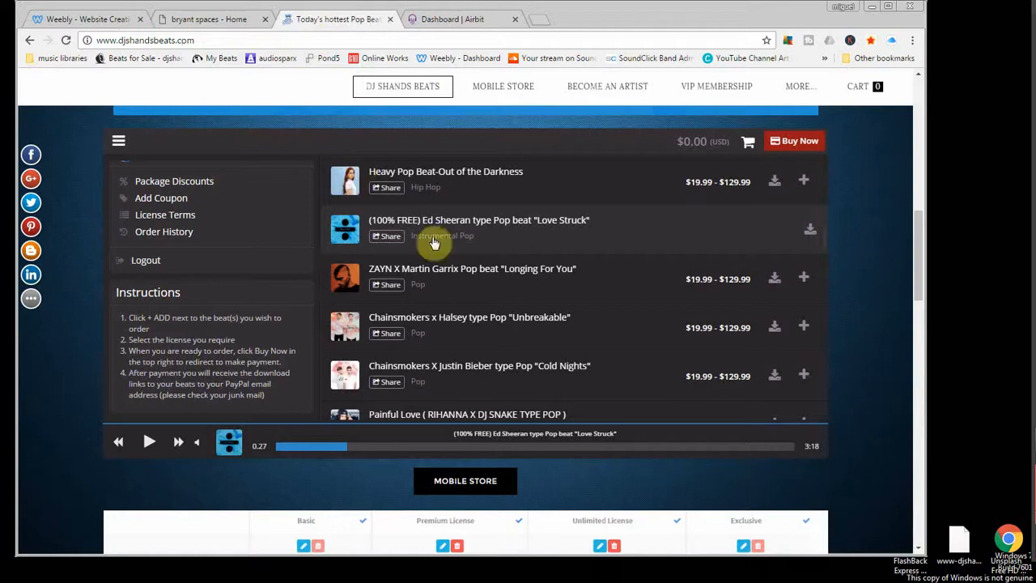
scroll(631, 449, "down", 2)
scroll(611, 453, "down", 7)
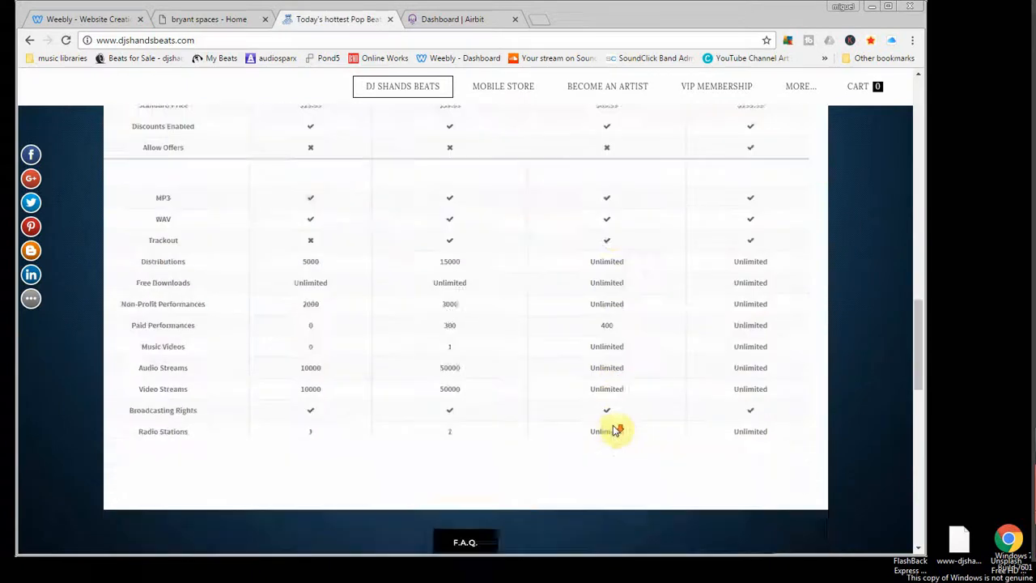
scroll(613, 425, "down", 4)
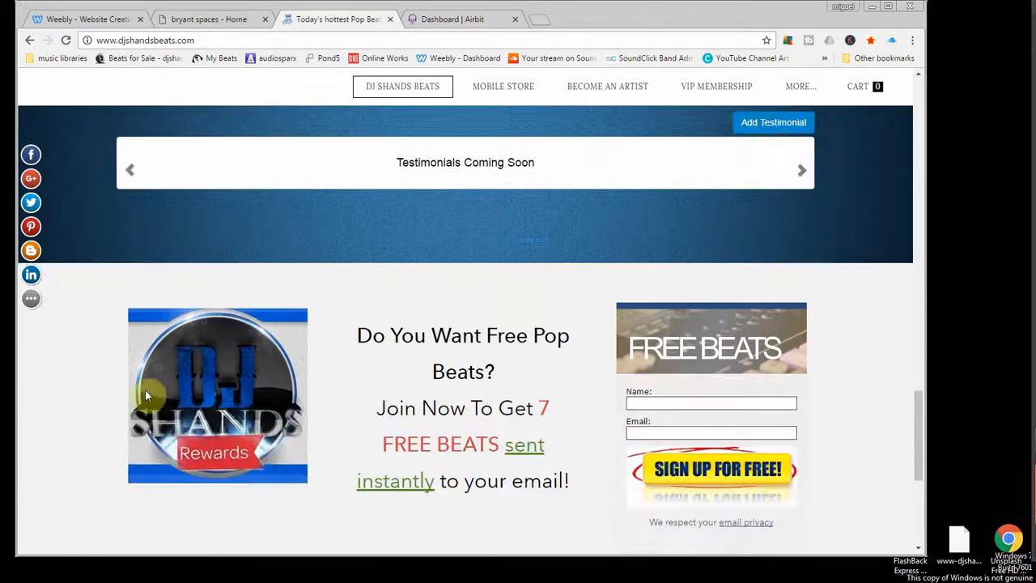
scroll(416, 399, "down", 3)
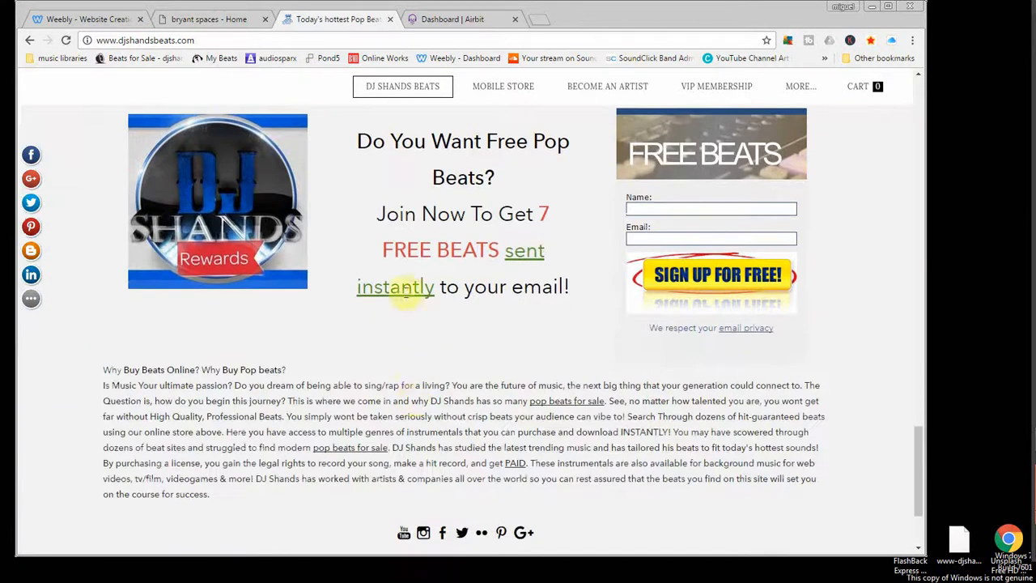
scroll(396, 301, "up", 2)
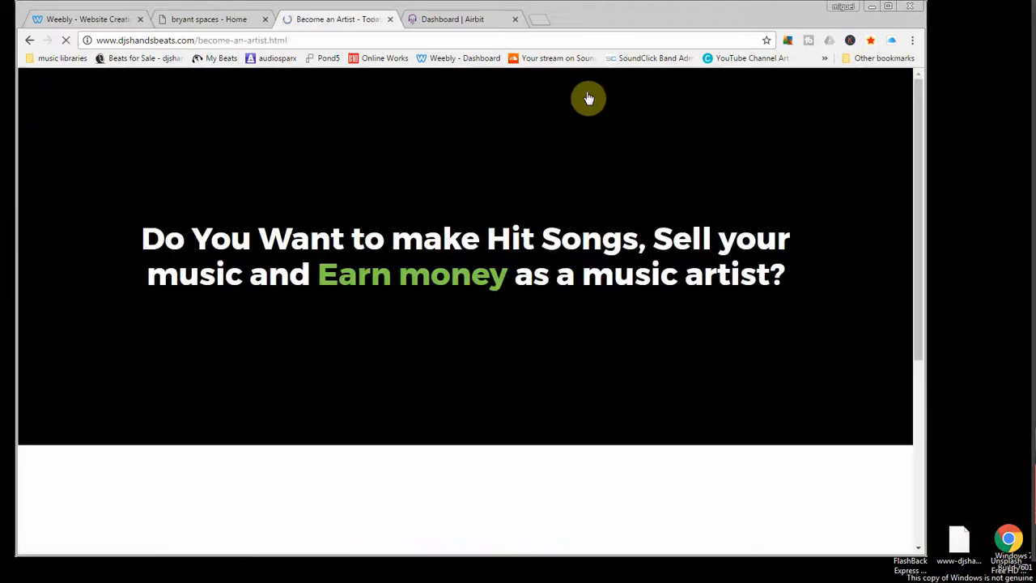
Examine the name-and-email sign-up form and the free-beats offer on the reference site's Become an Artist page
scroll(605, 370, "down", 8)
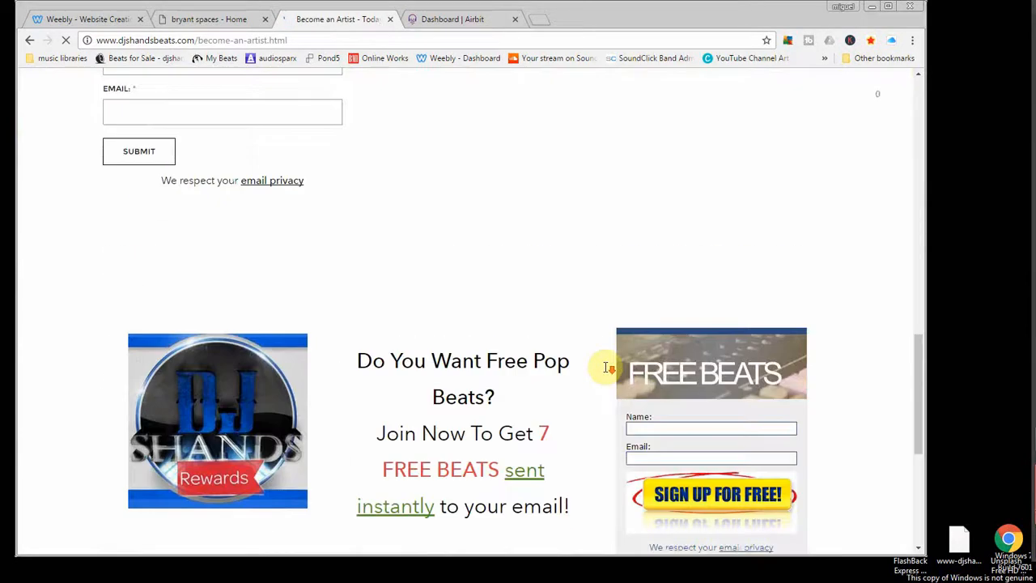
scroll(245, 208, "up", 1)
scroll(244, 209, "up", 1)
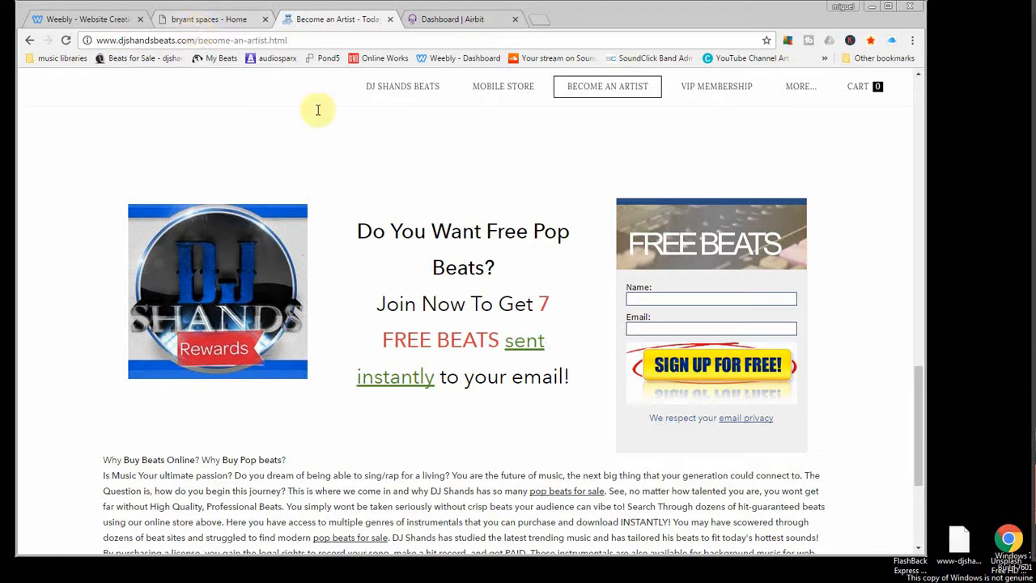
scroll(590, 299, "down", 3)
scroll(481, 310, "up", 10)
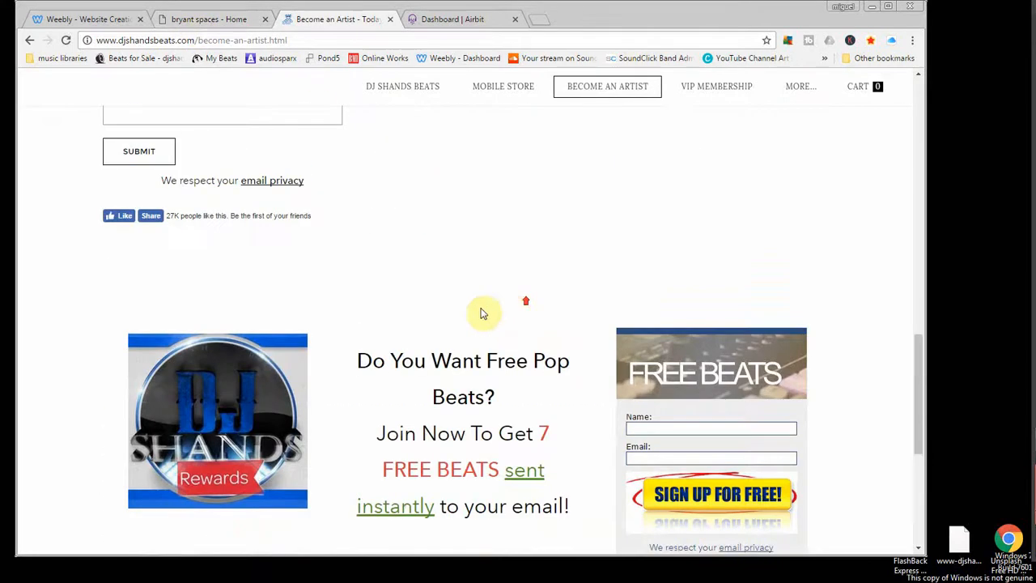
scroll(430, 280, "down", 1)
Review the published bryant spaces homepage from the beat store down to the Testimonials section and footer
left_click(174, 21)
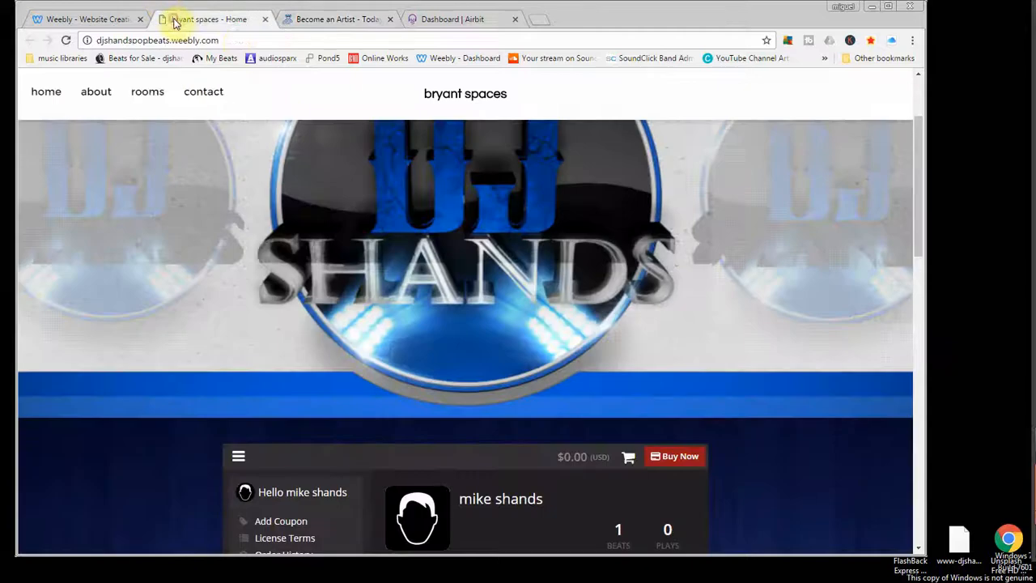
scroll(654, 371, "down", 4)
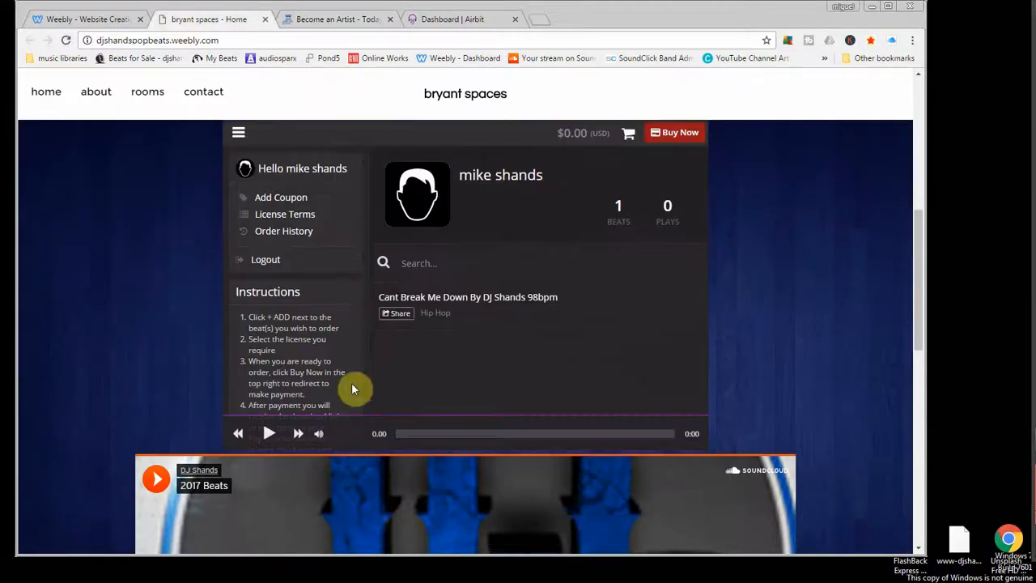
scroll(676, 388, "down", 2)
scroll(844, 386, "down", 6)
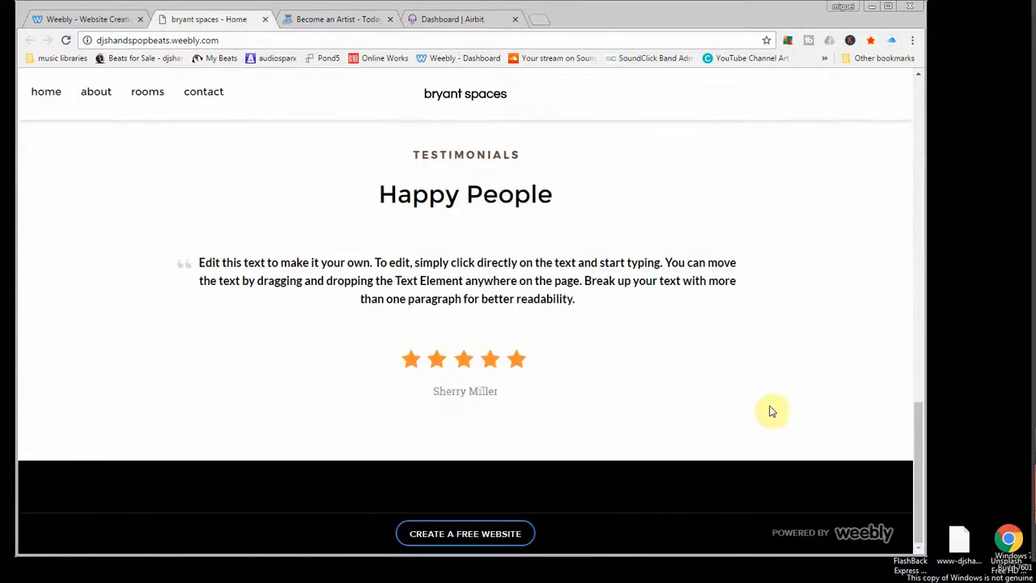
scroll(596, 458, "up", 3)
Return to the Weebly editor, save the "Sign up for free music alerts" newsletter form and decline the Promote offer for now
left_click(114, 19)
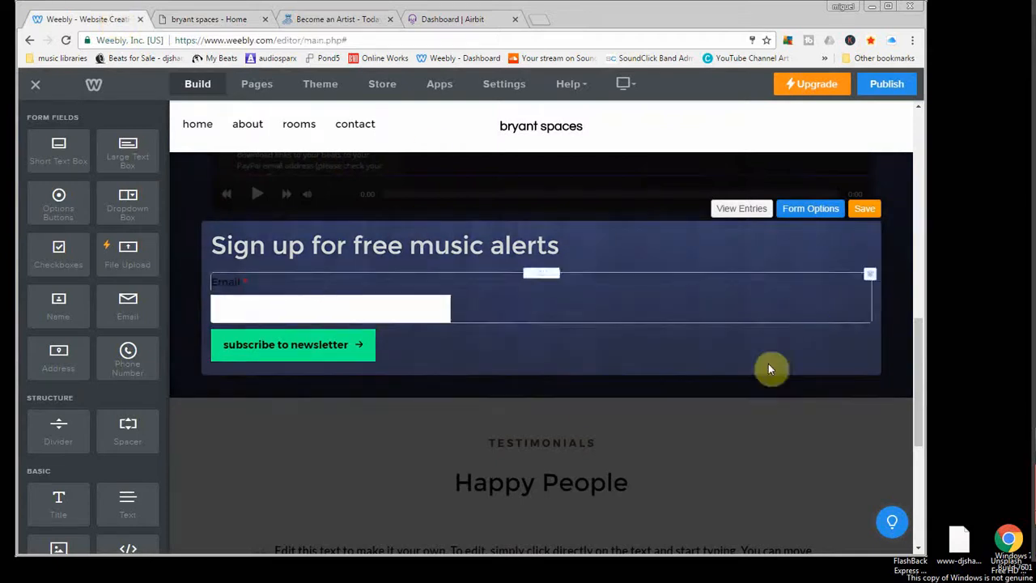
scroll(712, 389, "down", 1)
scroll(712, 389, "down", 3)
scroll(618, 342, "up", 5)
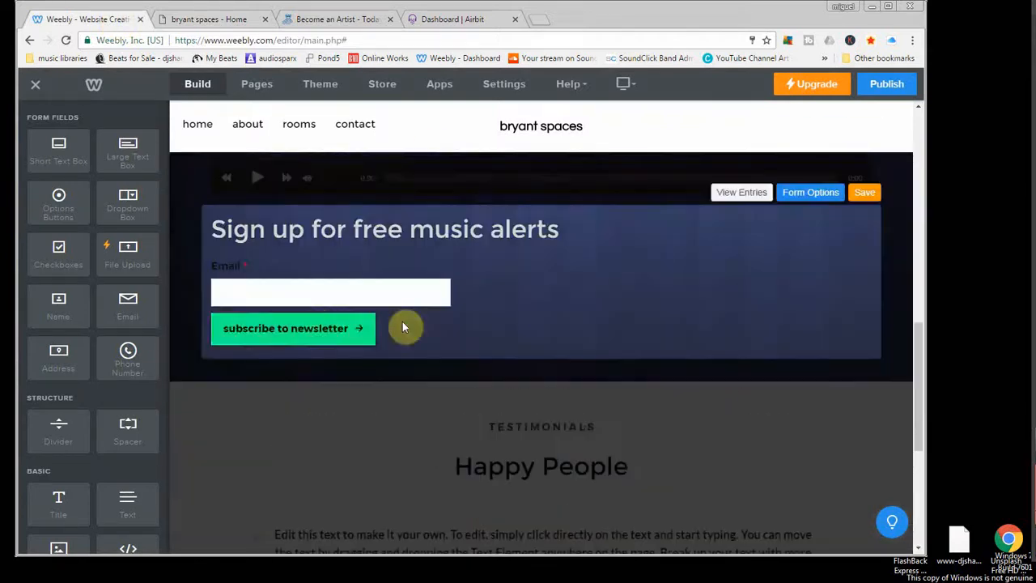
left_click(859, 195)
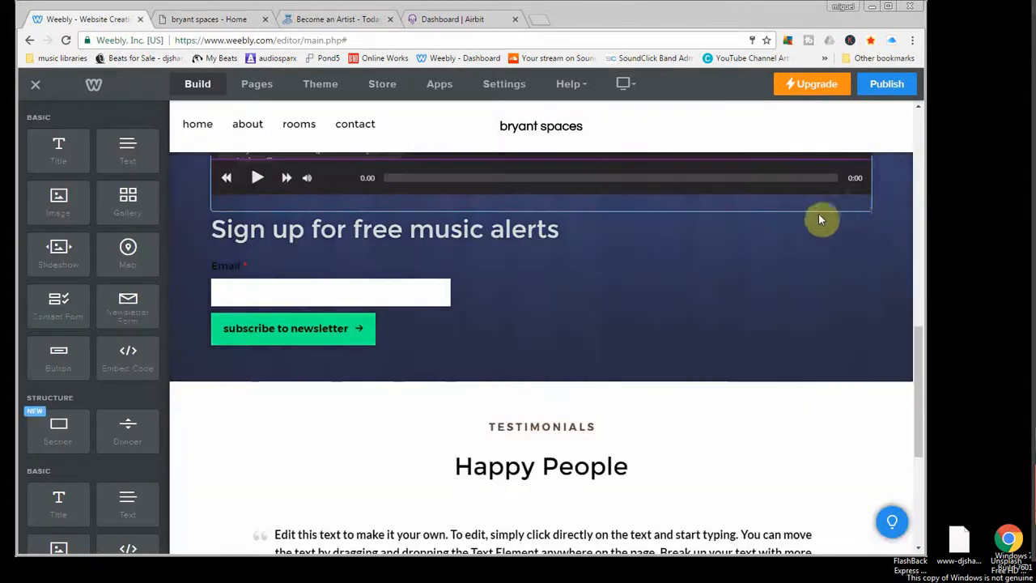
scroll(469, 381, "down", 3)
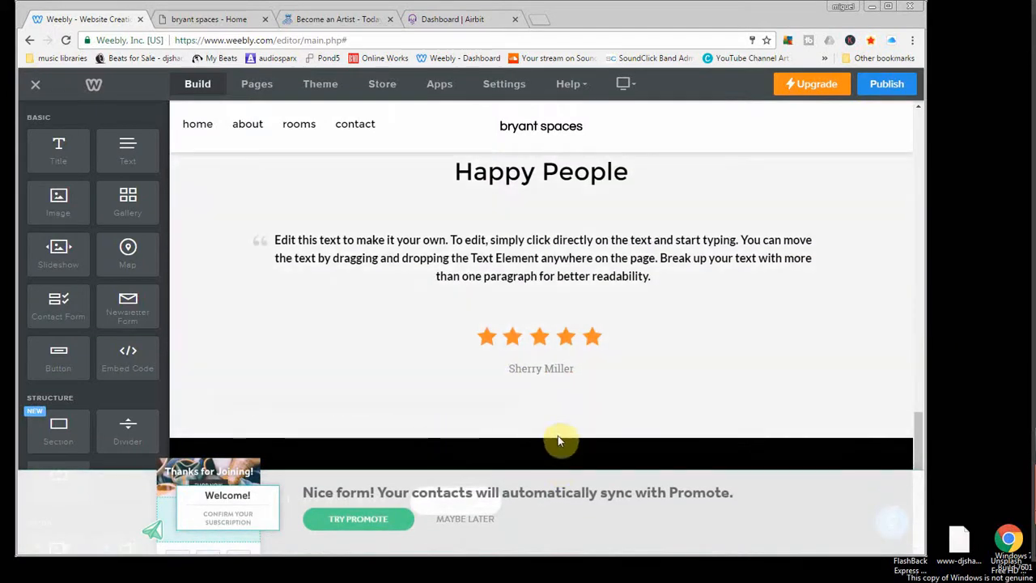
left_click(453, 520)
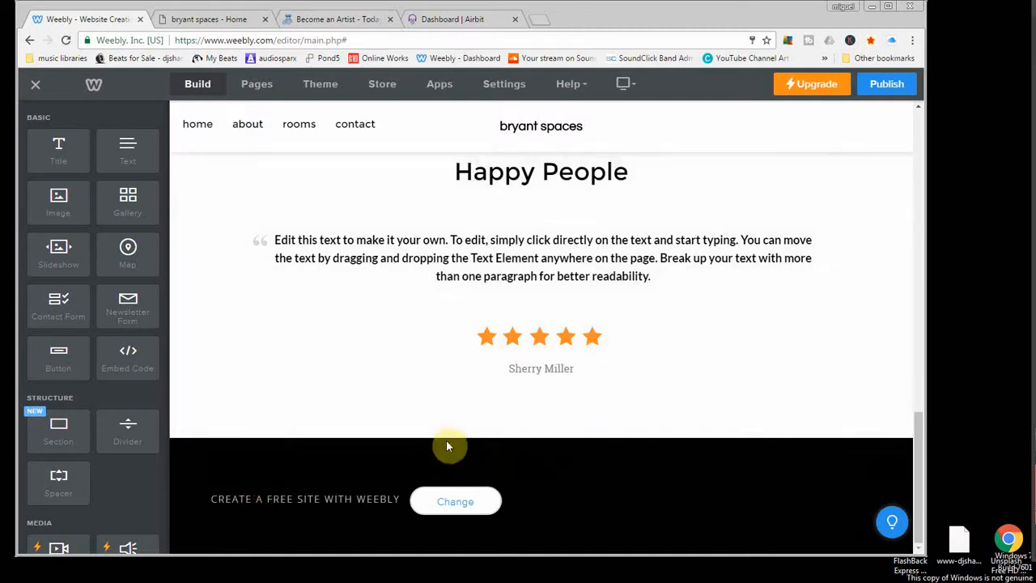
Review the edited homepage in the editor from banner to footer and compare it with the published bryant spaces page
scroll(518, 465, "up", 3)
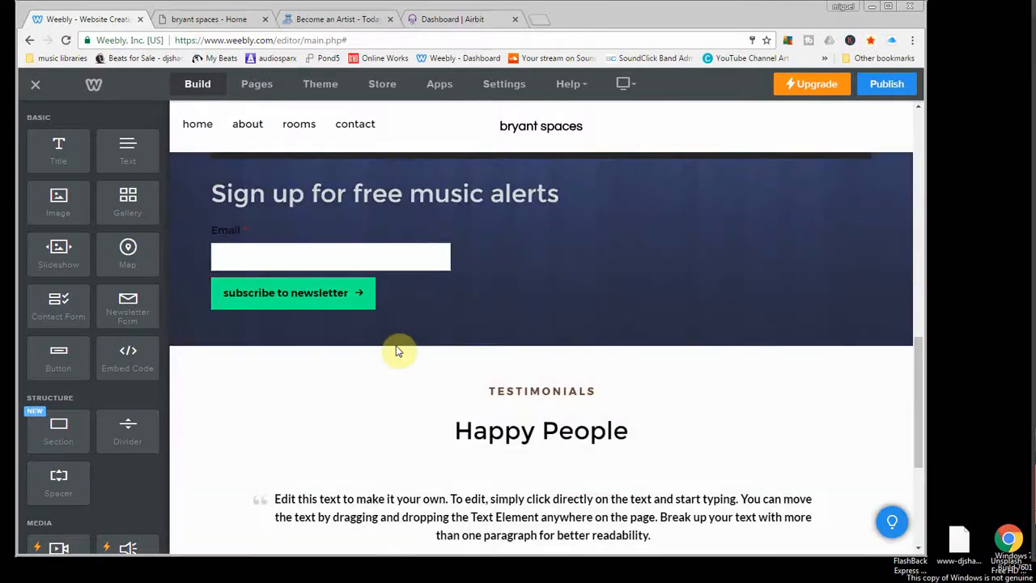
scroll(359, 231, "up", 8)
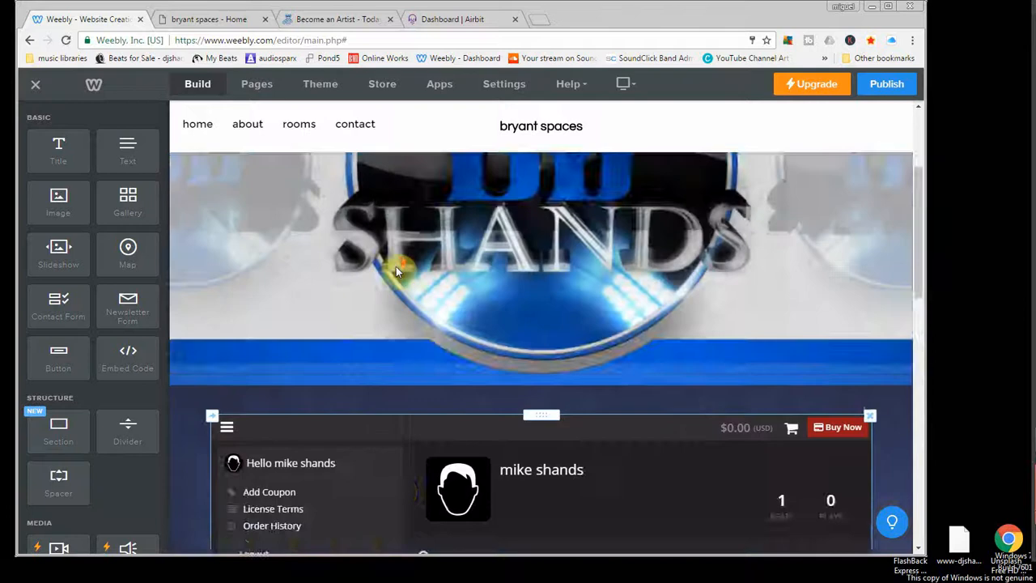
scroll(396, 271, "up", 2)
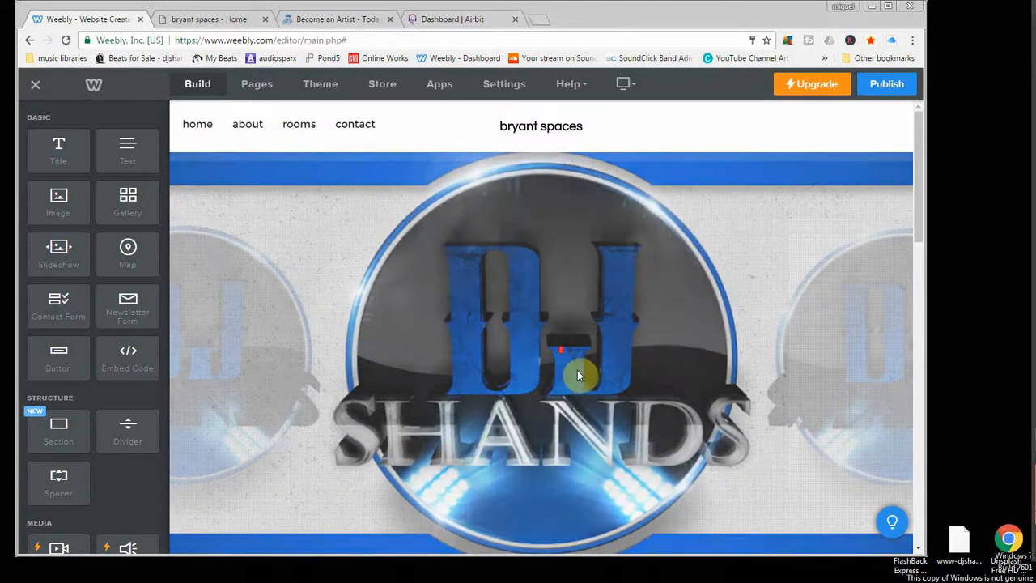
scroll(583, 373, "down", 5)
scroll(576, 370, "down", 6)
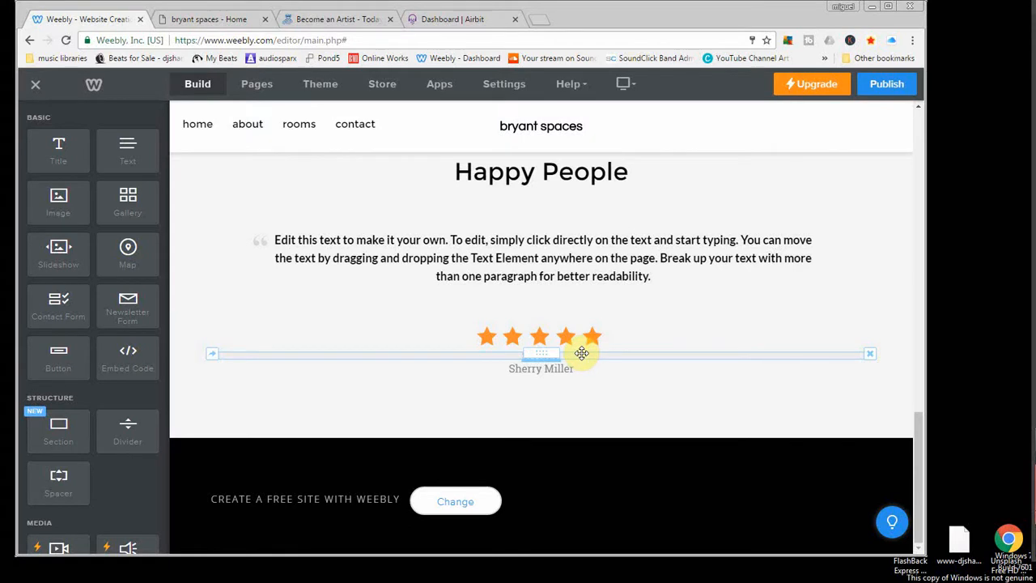
scroll(579, 351, "up", 5)
left_click(223, 19)
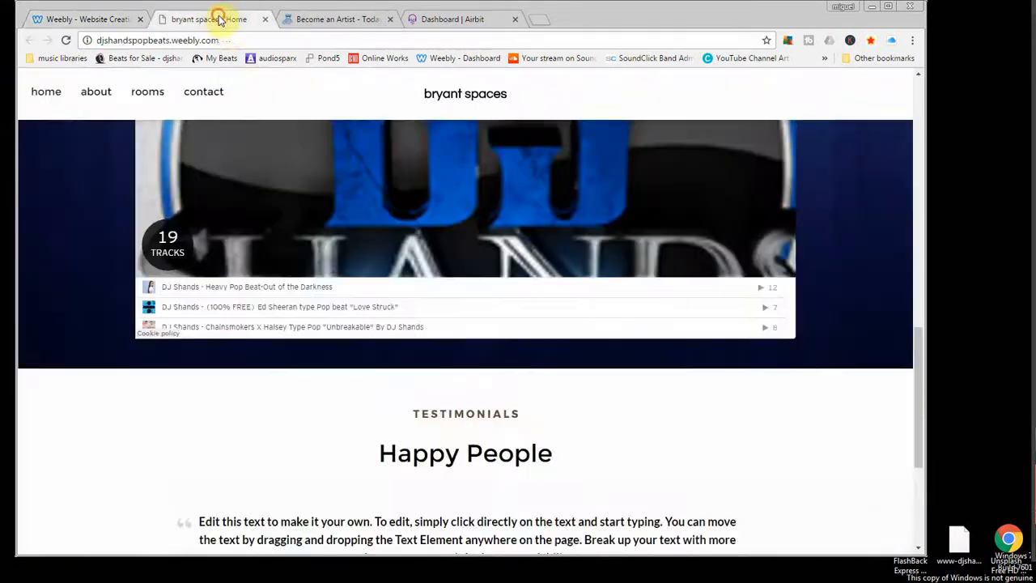
scroll(615, 356, "up", 3)
scroll(370, 338, "down", 5)
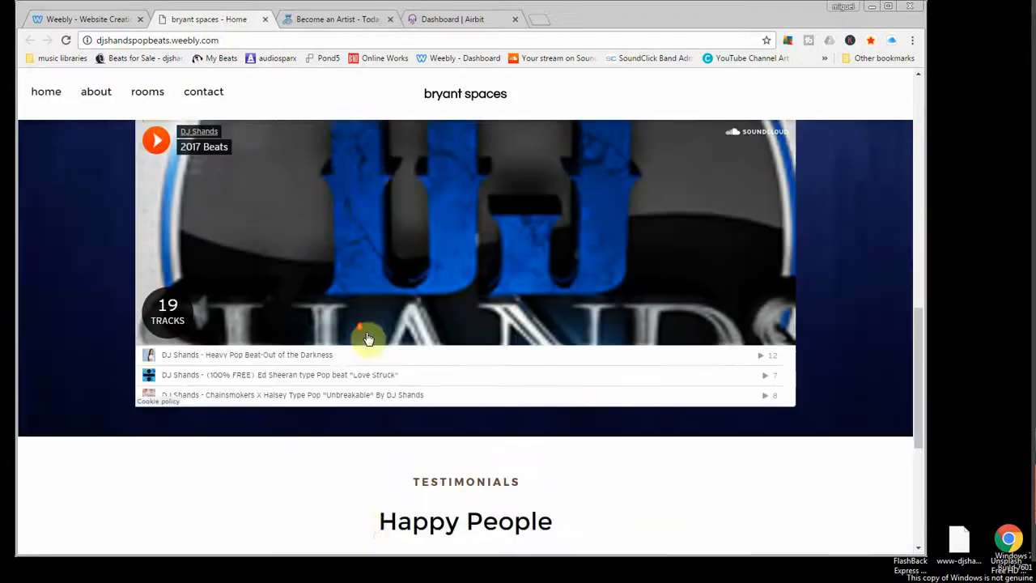
scroll(373, 332, "down", 1)
Open the reference site's DJ Shands Beats homepage and examine its limited-offer banner, beat store, Mobile Store link and licence comparison table
left_click(329, 20)
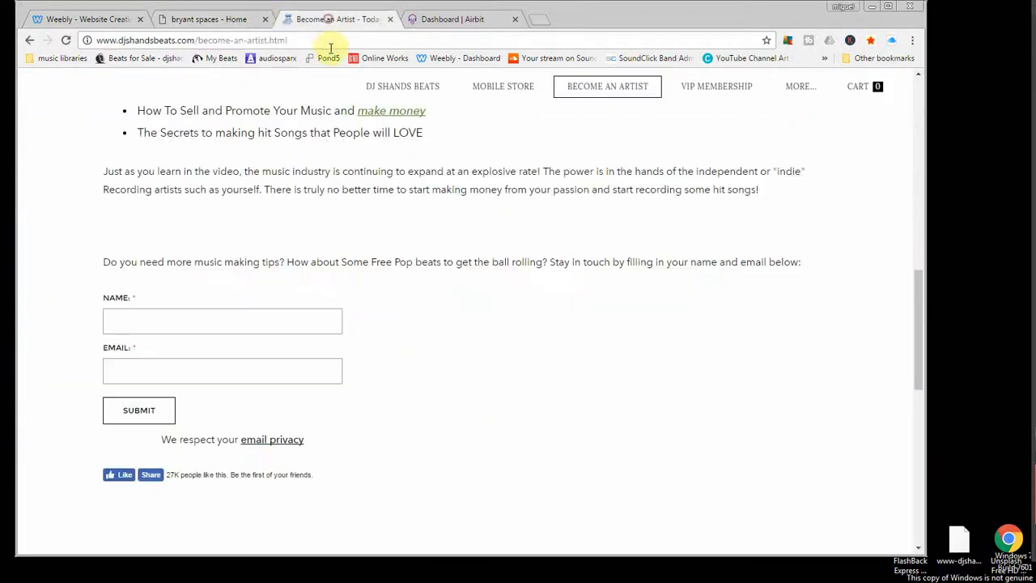
scroll(385, 186, "up", 10)
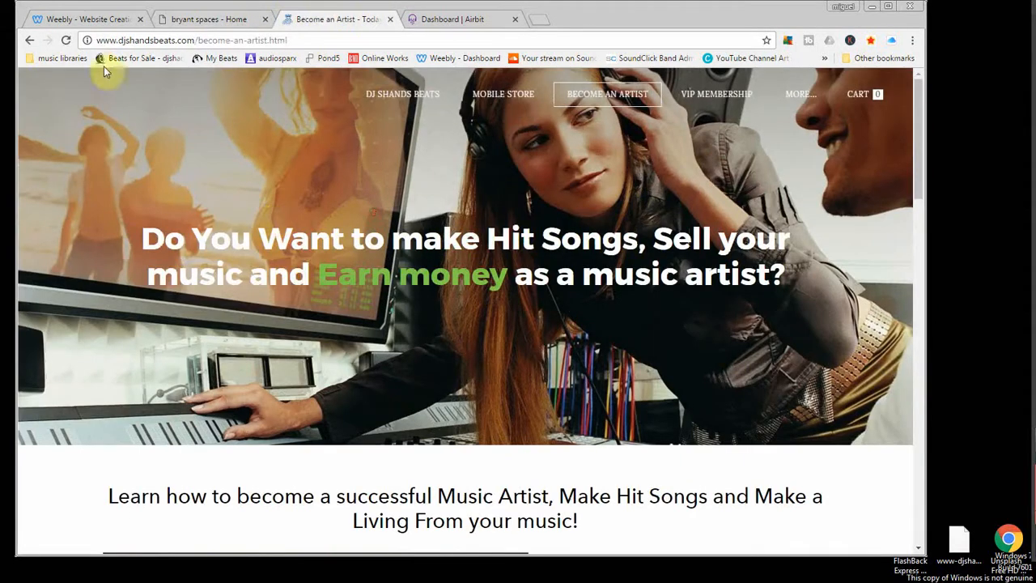
left_click(409, 105)
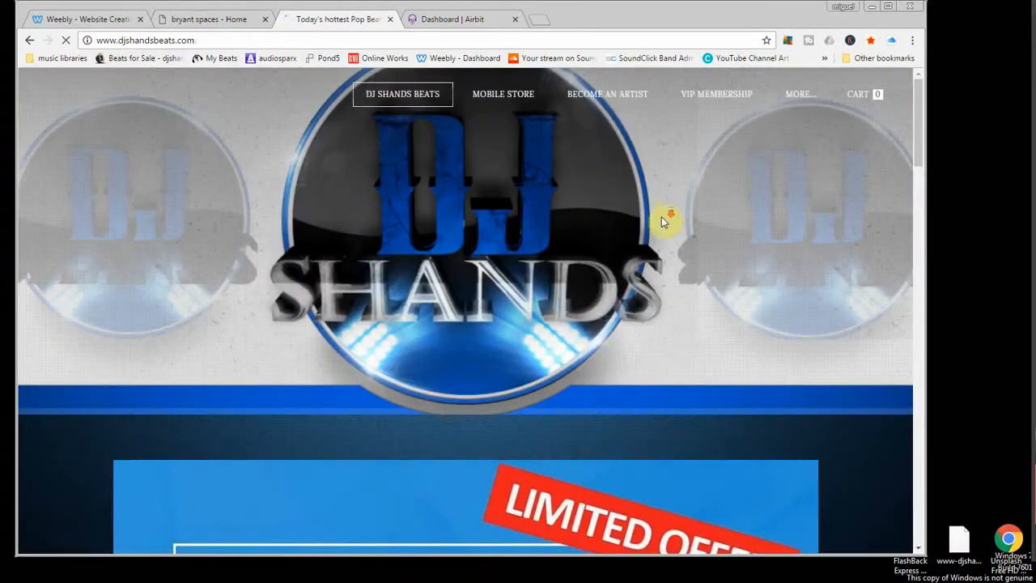
scroll(663, 223, "down", 4)
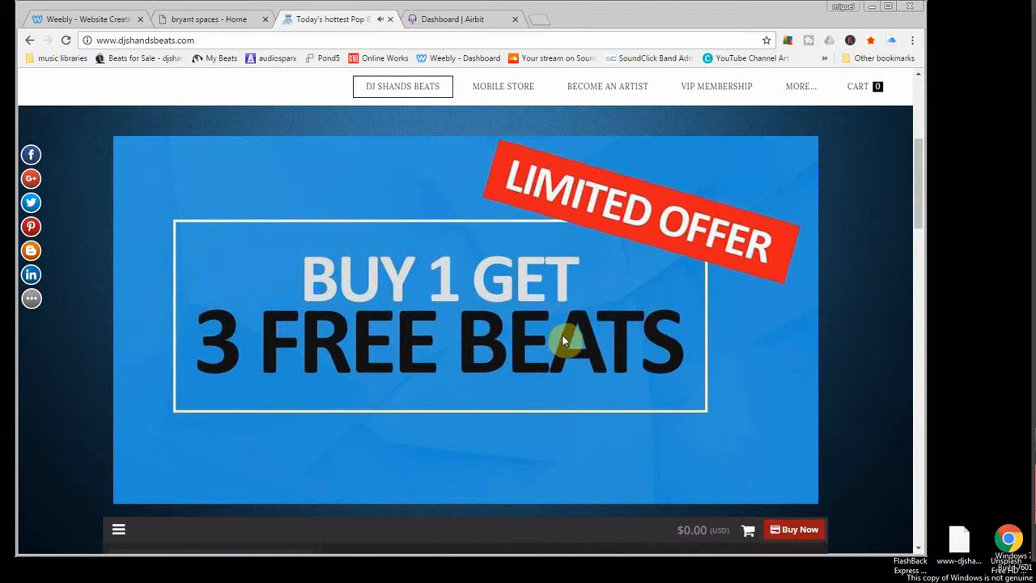
scroll(565, 324, "down", 3)
scroll(567, 321, "down", 10)
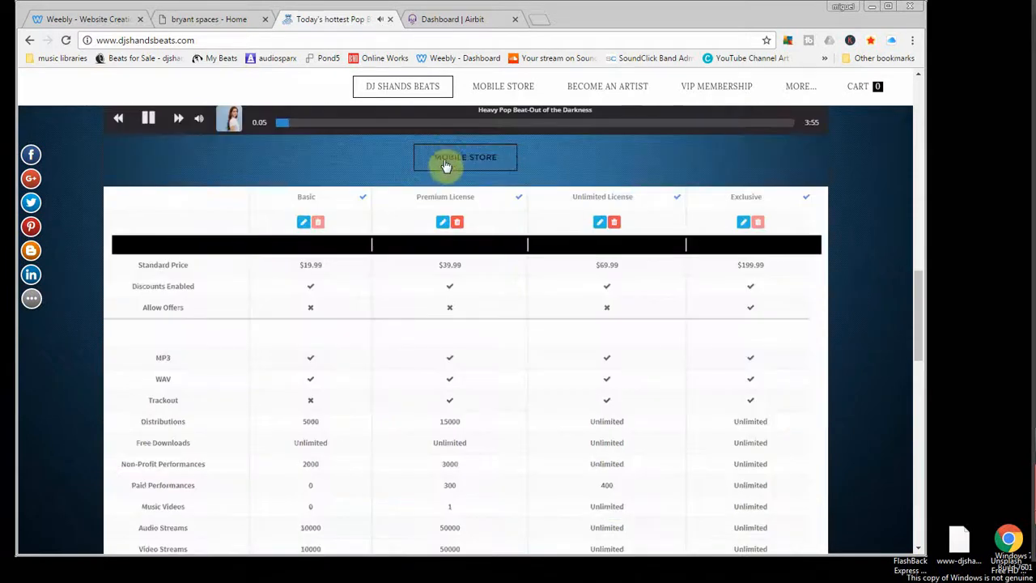
scroll(357, 186, "down", 2)
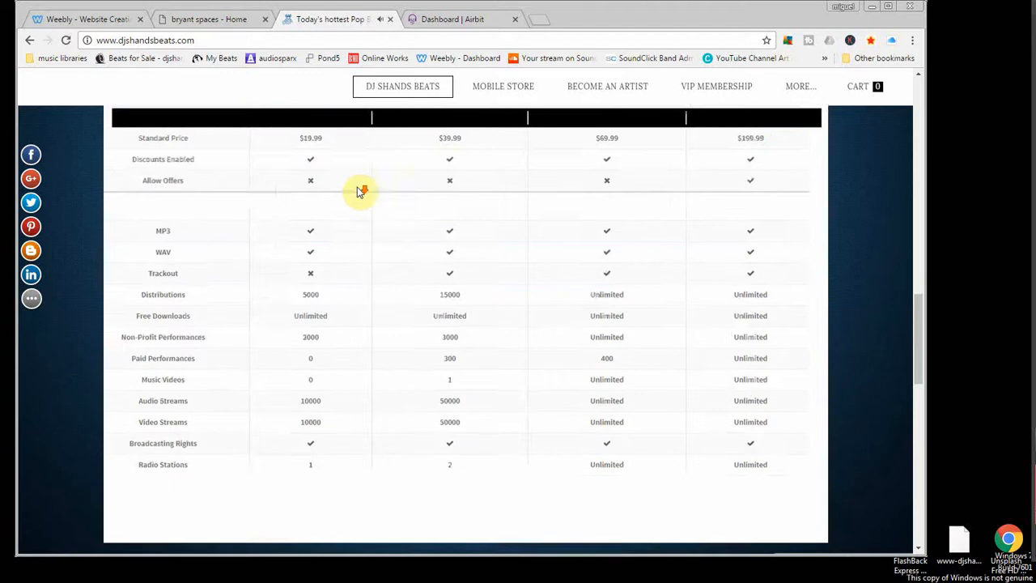
scroll(361, 192, "up", 1)
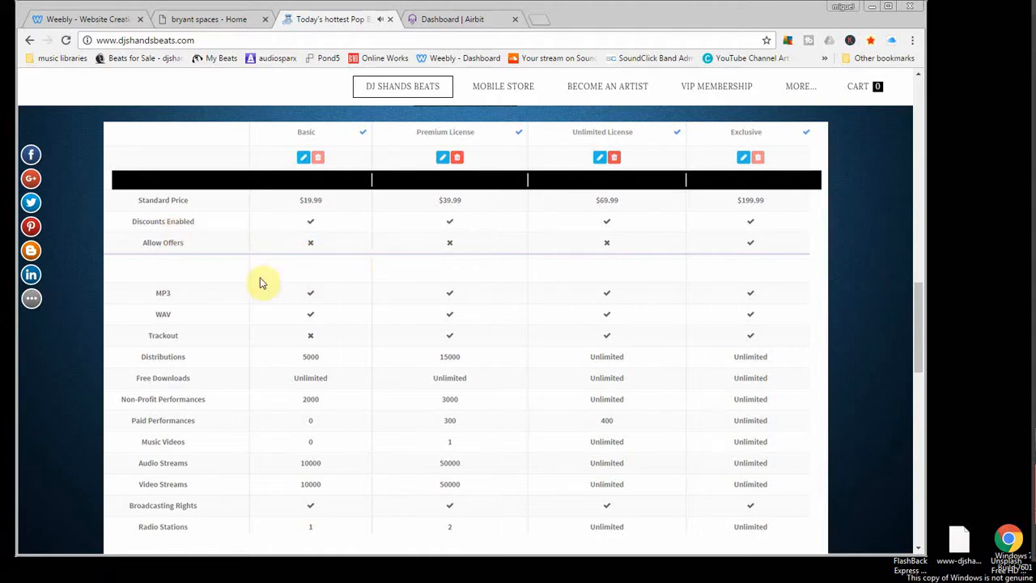
Compare the F.A.Q. and testimonials area of the DJ Shands Beats site with the Happy People testimonials on the published bryant spaces page
scroll(660, 356, "down", 5)
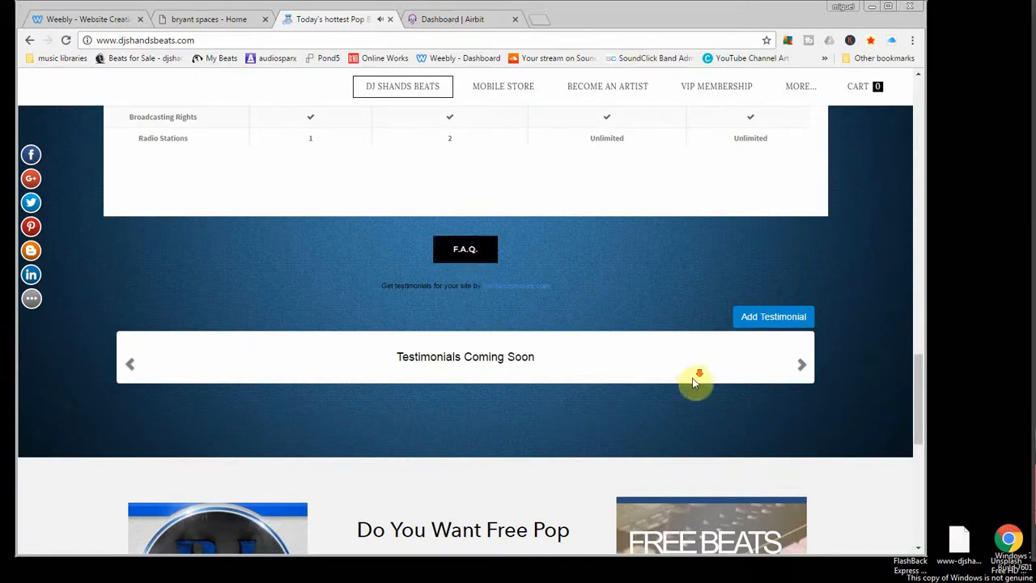
scroll(694, 382, "down", 3)
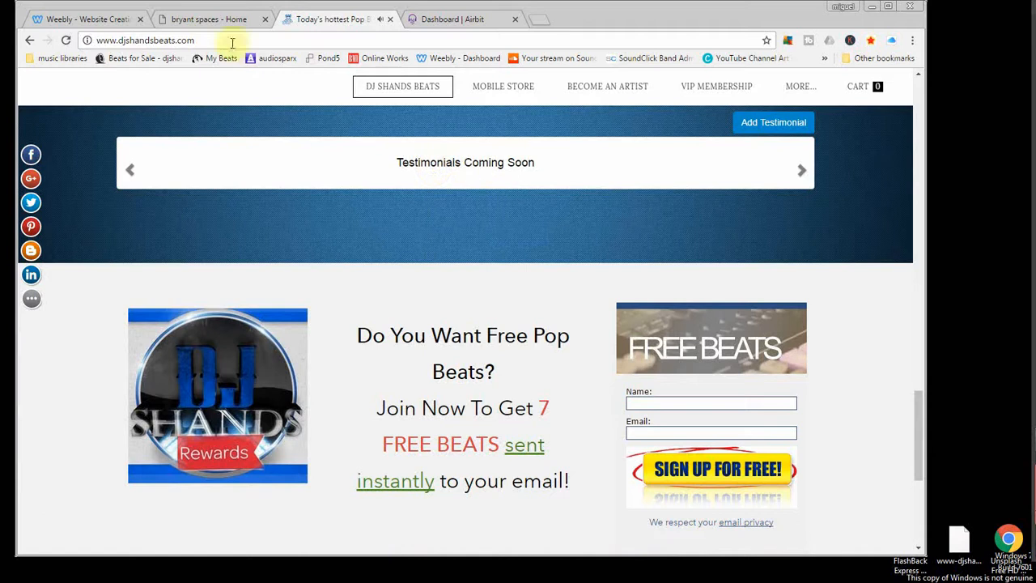
left_click(214, 21)
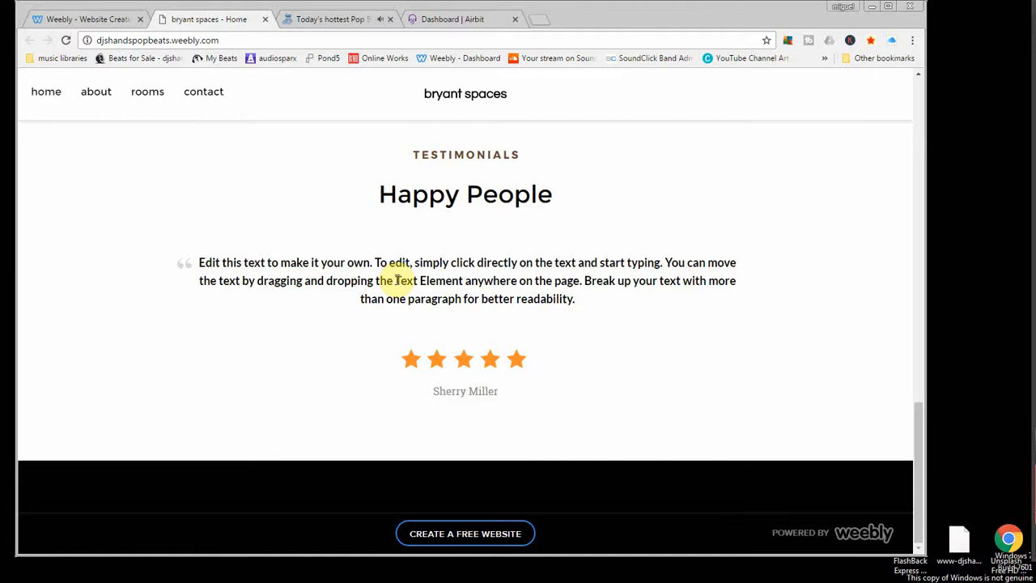
scroll(423, 294, "up", 4)
scroll(529, 499, "down", 3)
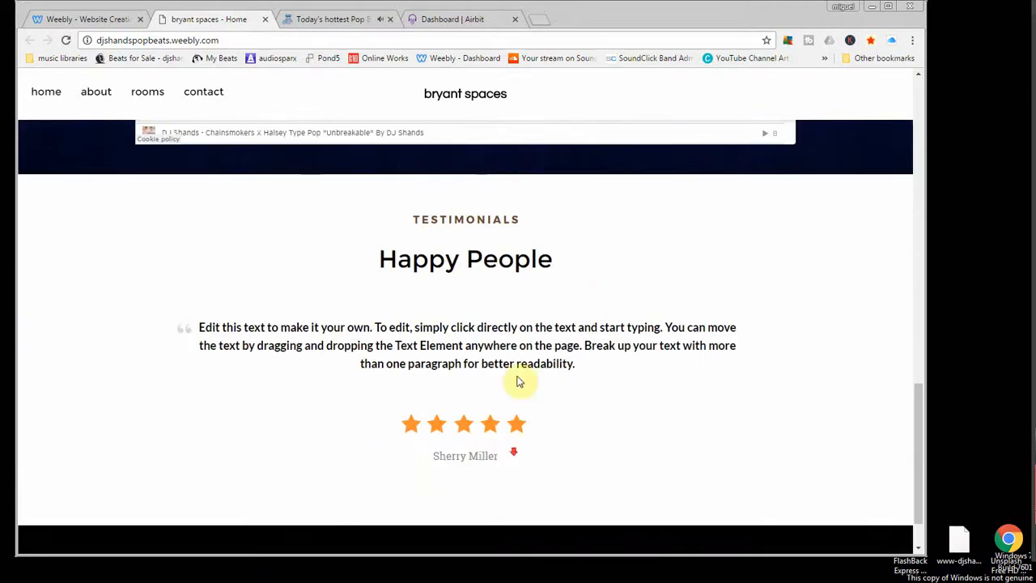
scroll(496, 414, "down", 1)
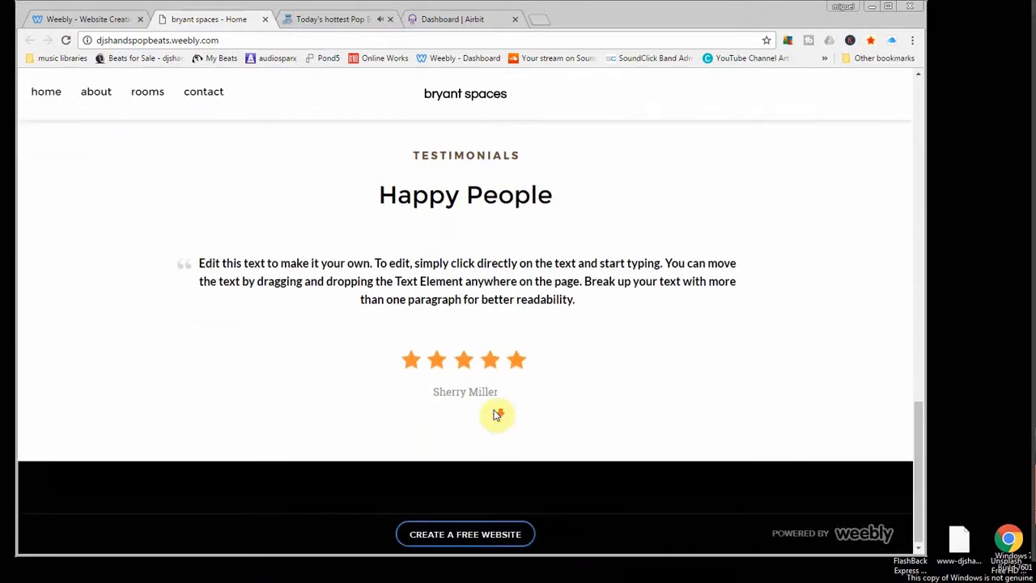
left_click(354, 20)
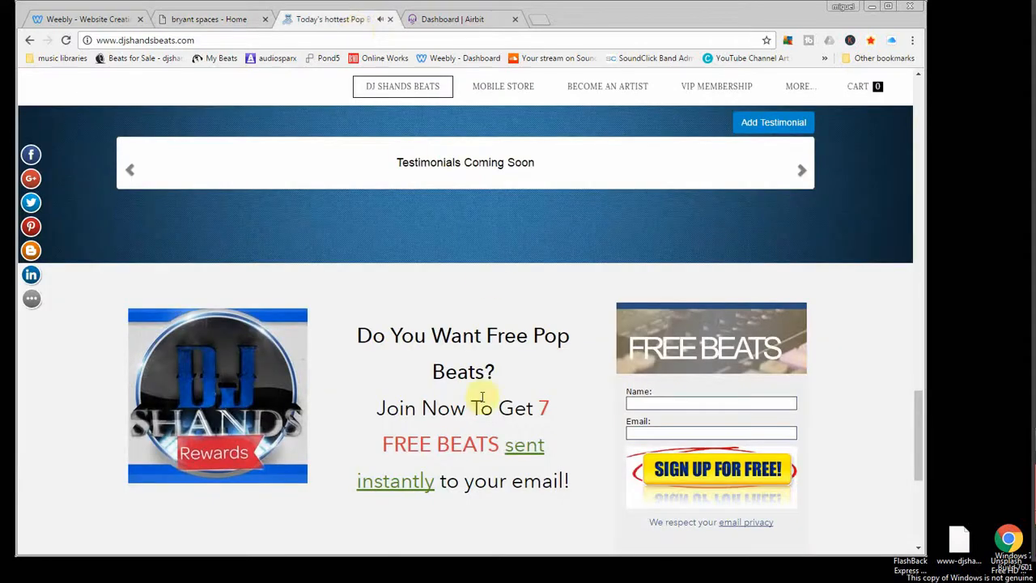
Examine the reference site's free-beats sign-up, "Why Buy Beats Online?" text, social icons and PayPal and Stripe badges, then go back to its beat store
scroll(480, 394, "down", 3)
scroll(486, 388, "up", 2)
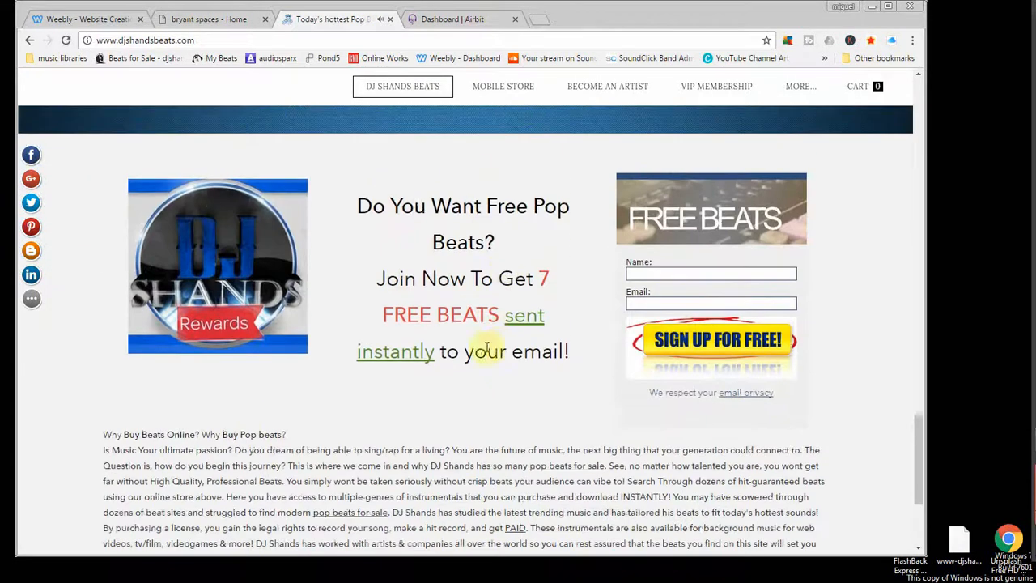
scroll(493, 401, "down", 3)
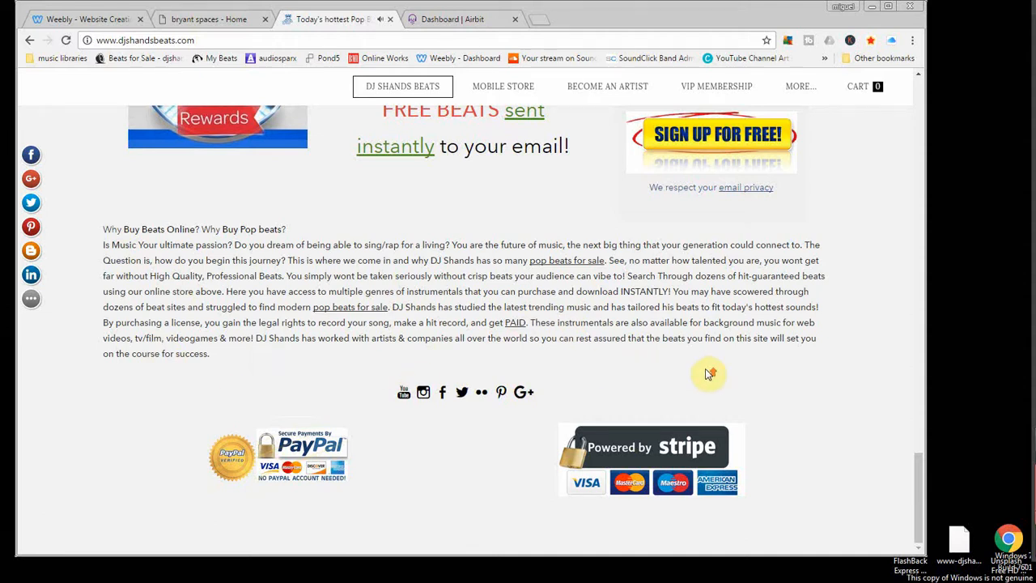
scroll(709, 374, "up", 8)
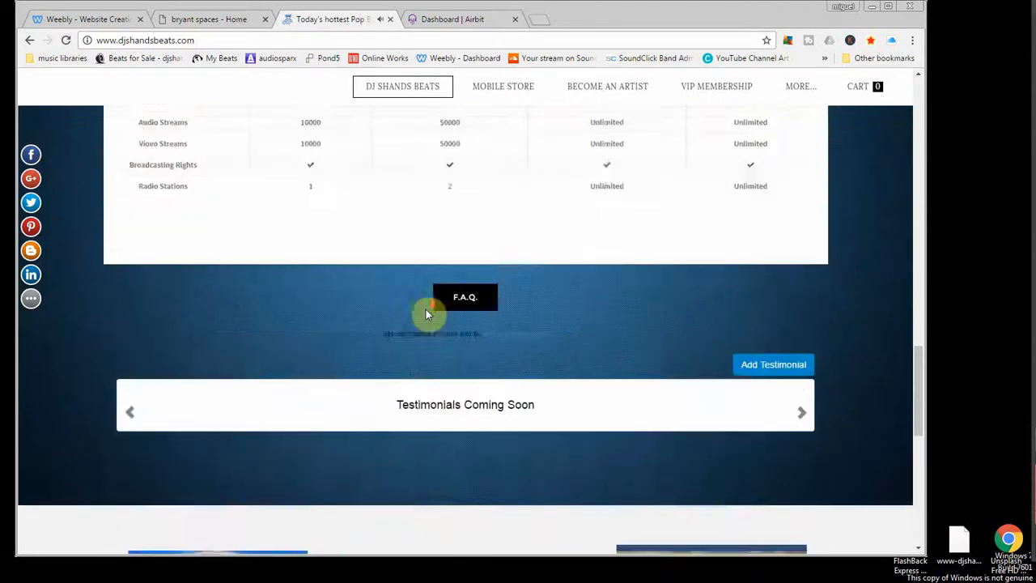
scroll(365, 474, "up", 3)
scroll(620, 469, "down", 5)
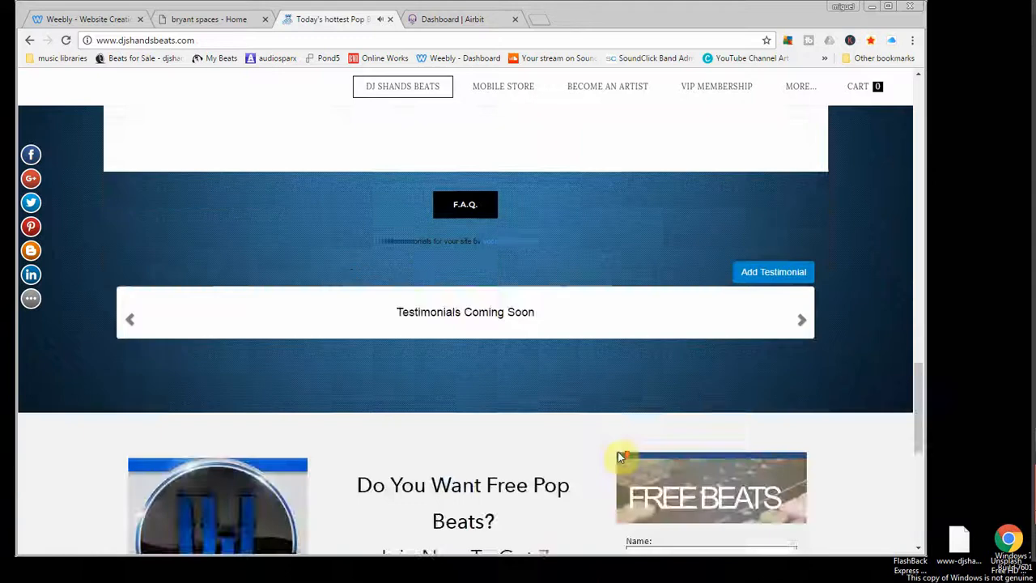
scroll(439, 420, "down", 6)
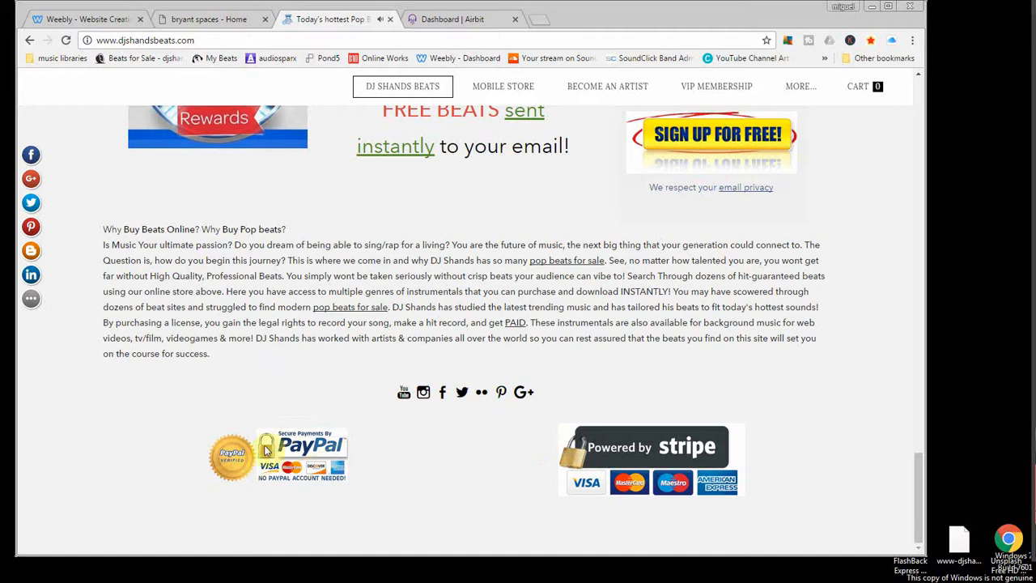
scroll(339, 462, "up", 5)
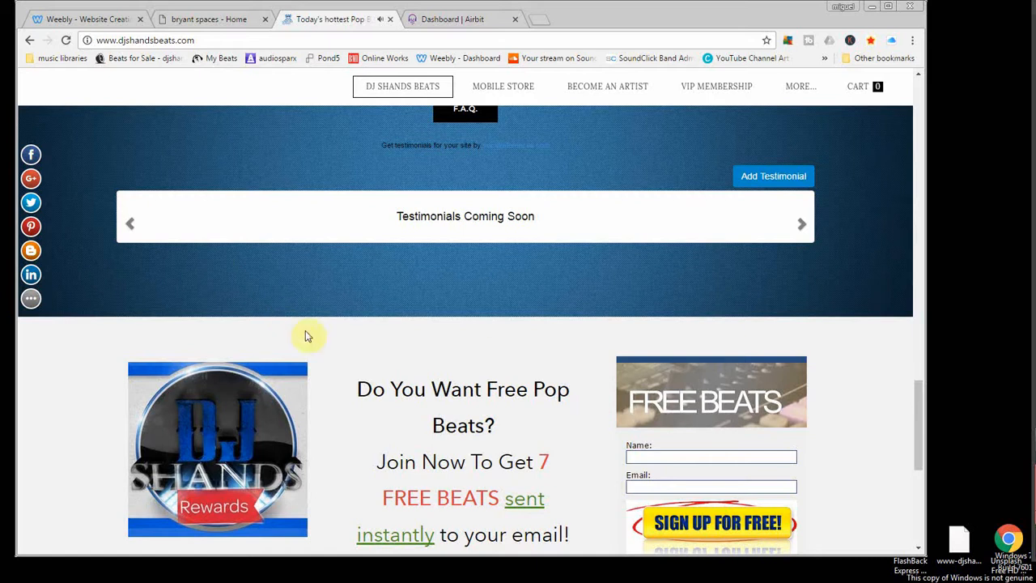
scroll(364, 303, "up", 10)
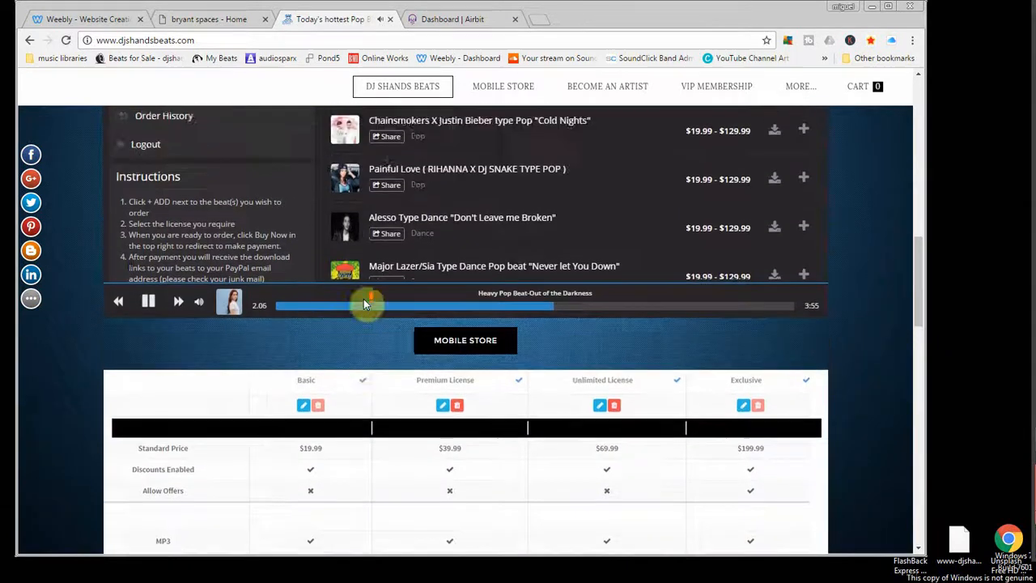
scroll(363, 303, "up", 1)
Return to the Weebly editor and look through the available page elements, from the basic ones to the installed apps
left_click(182, 19)
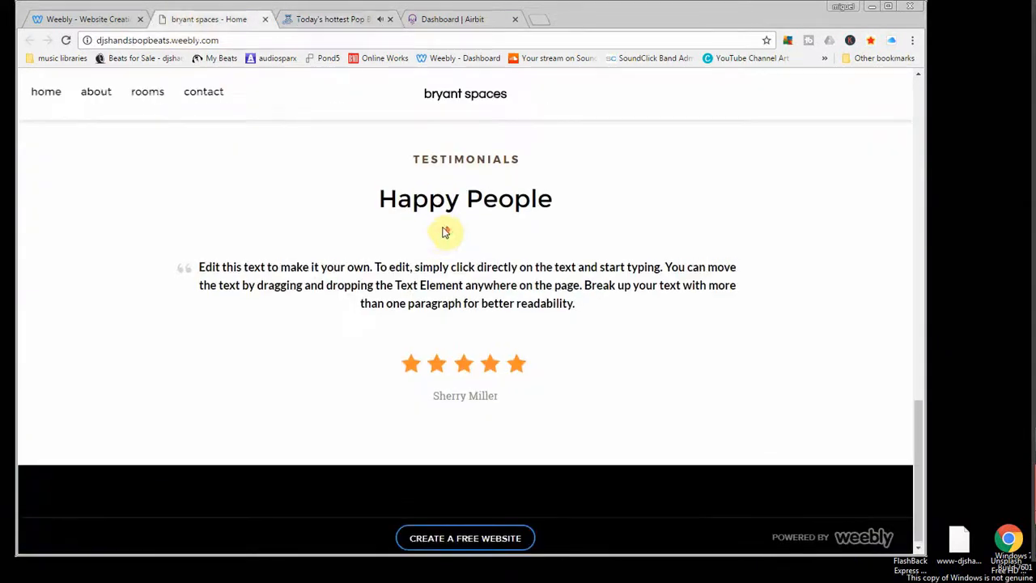
scroll(444, 231, "up", 4)
left_click(77, 20)
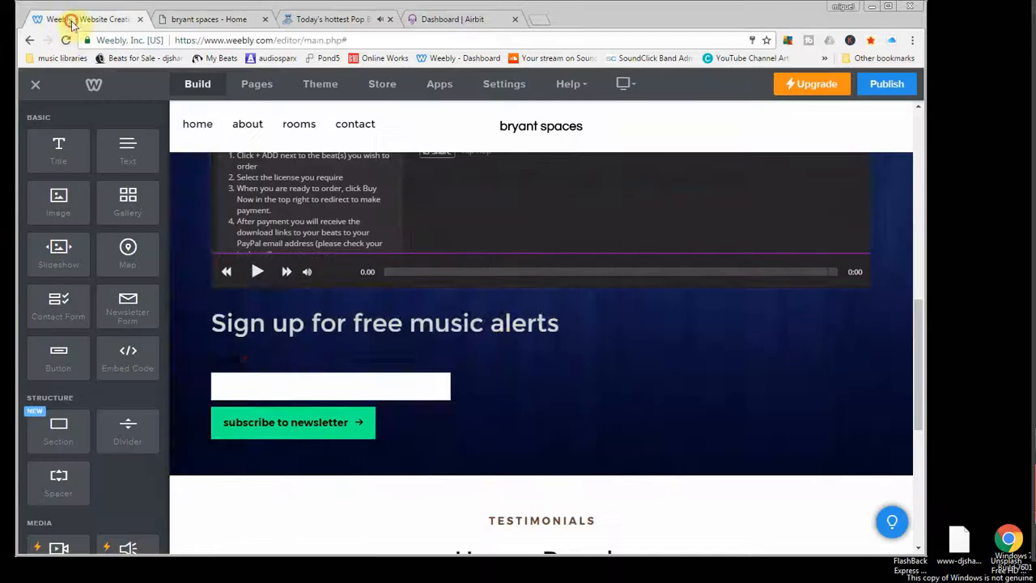
scroll(548, 389, "down", 5)
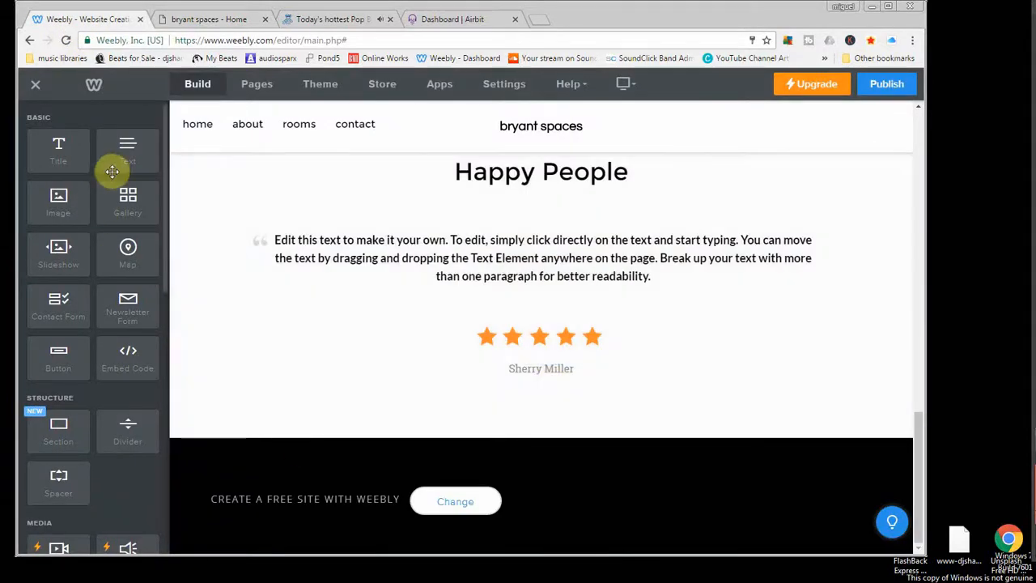
scroll(119, 287, "down", 10)
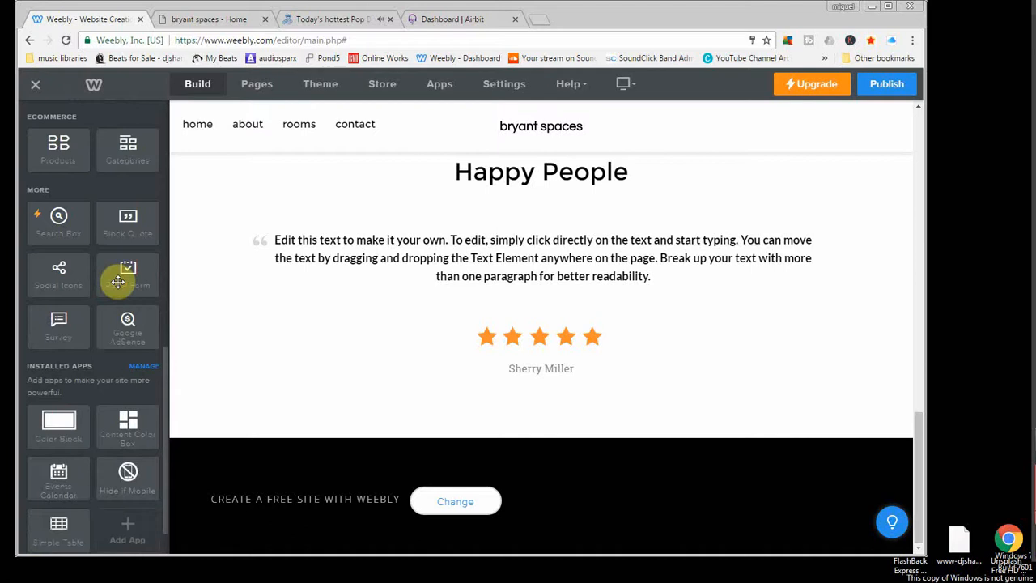
scroll(119, 282, "up", 5)
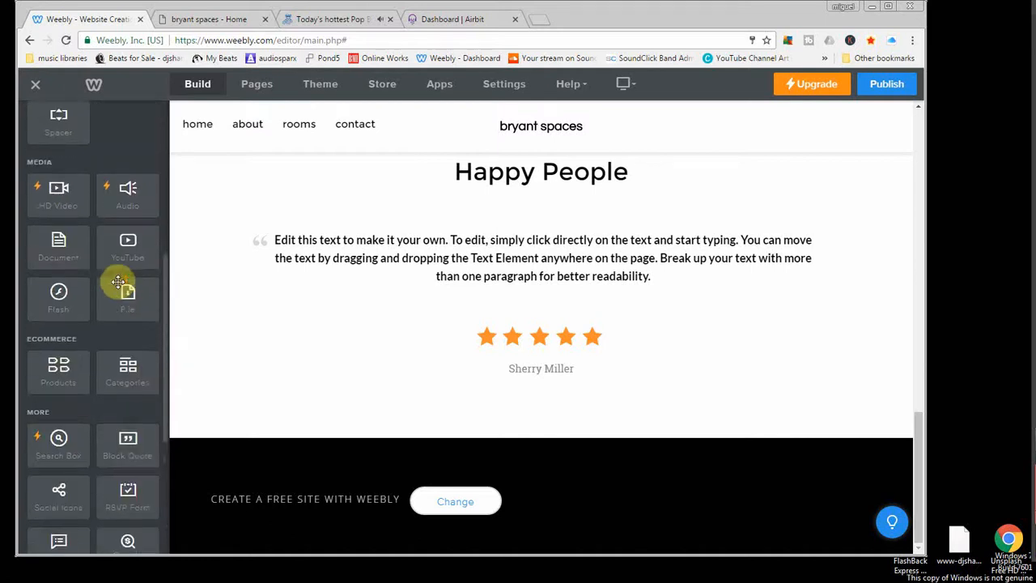
Modelled on the reference site's Mobile Store button, add a centred button between the embedded beat store and the newsletter form
left_click(331, 18)
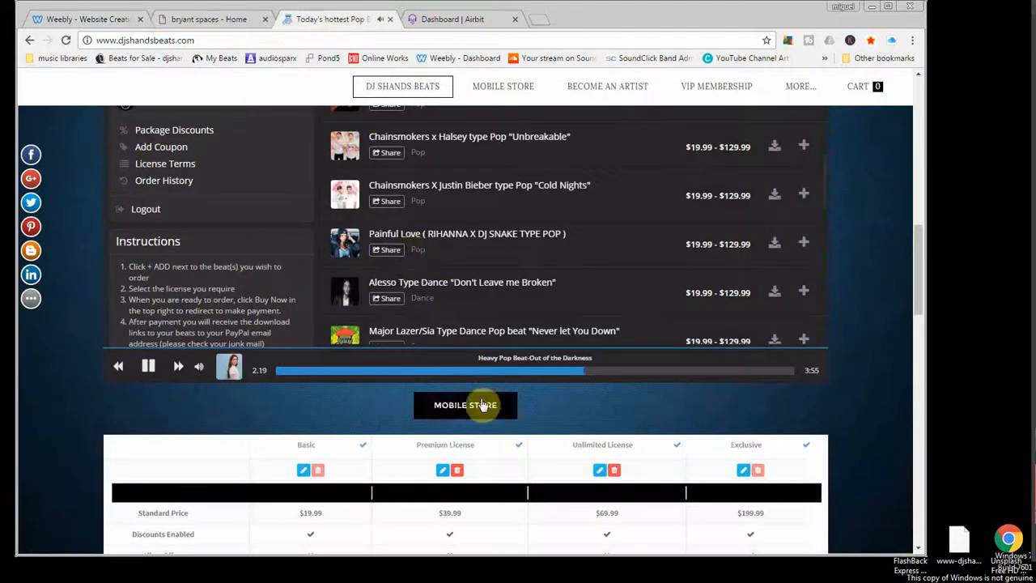
left_click(102, 19)
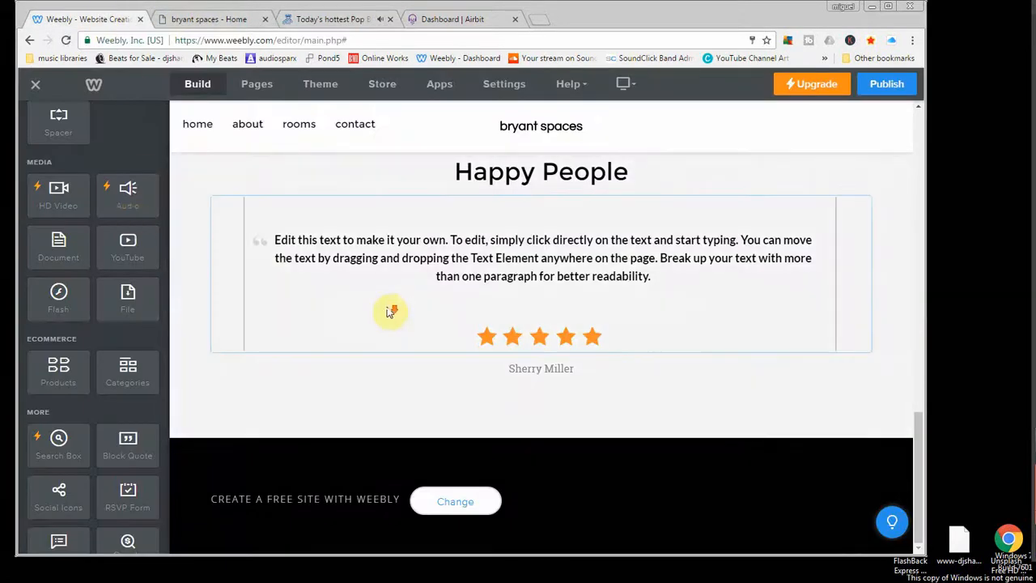
scroll(388, 307, "up", 5)
scroll(97, 202, "up", 5)
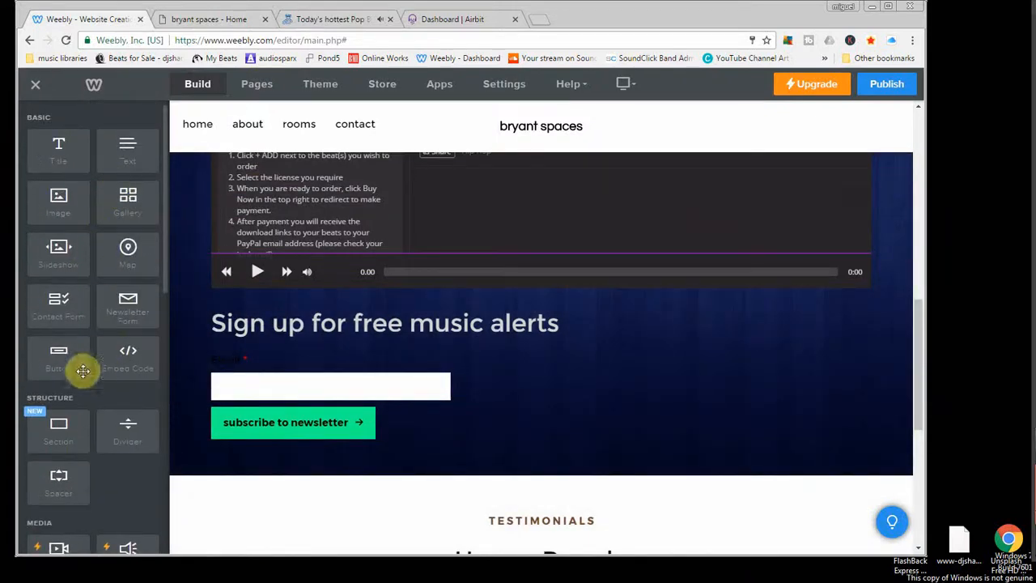
left_click_drag(51, 361, 525, 325)
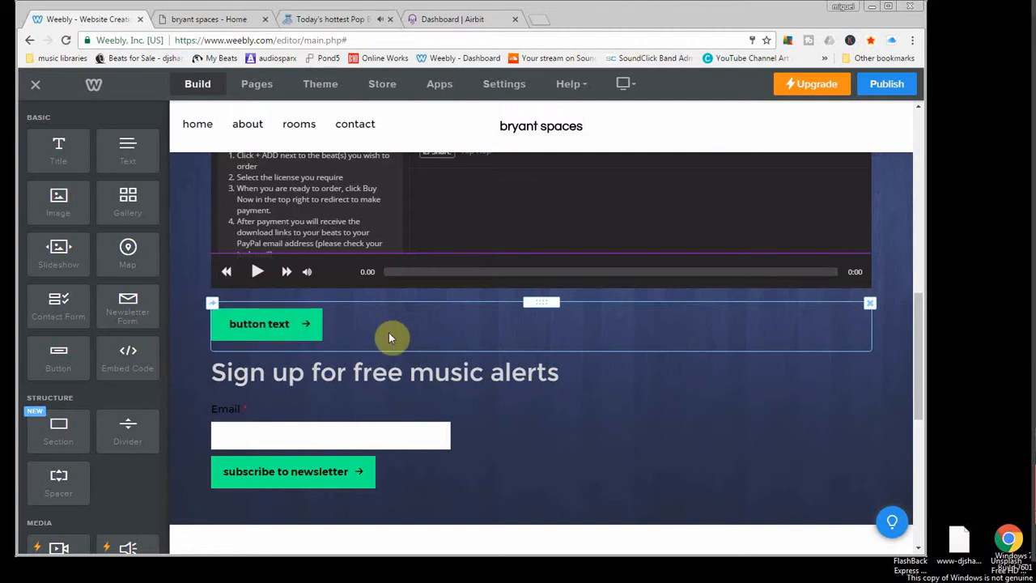
left_click(316, 330)
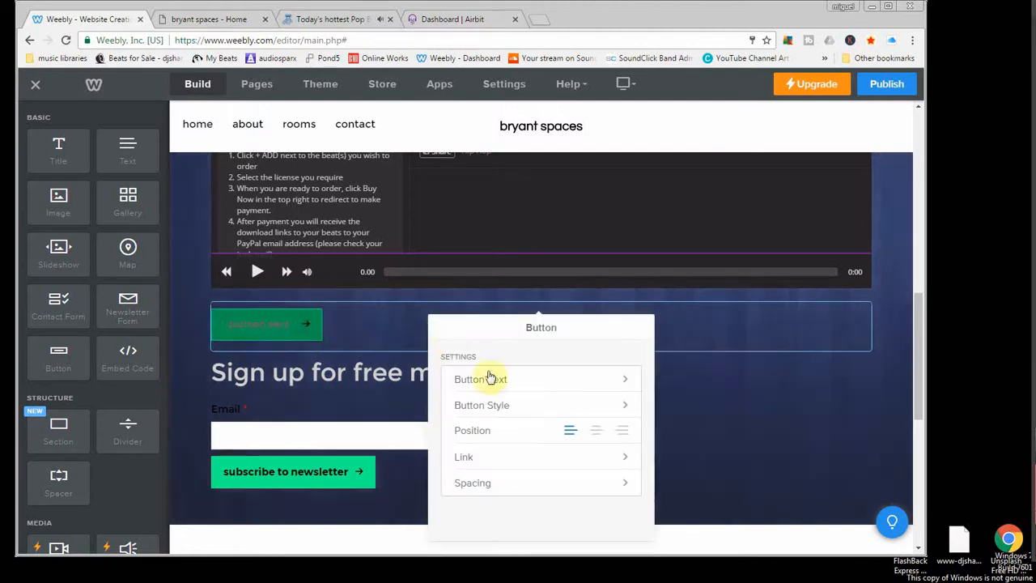
left_click(596, 430)
left_click(721, 423)
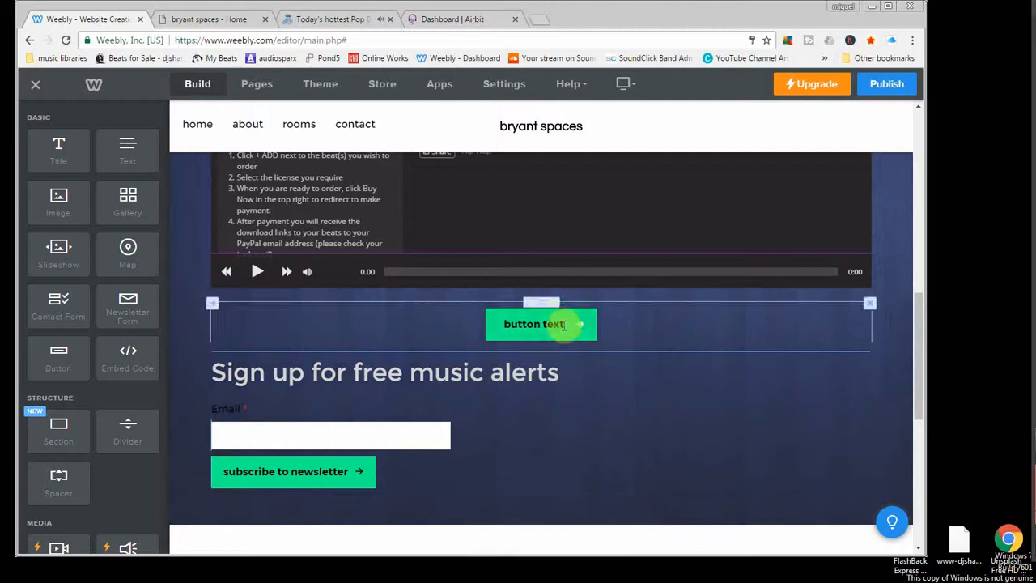
In the Airbit dashboard, copy the Player Direct URL of the "for test site" HTML5 store configuration
left_click(358, 24)
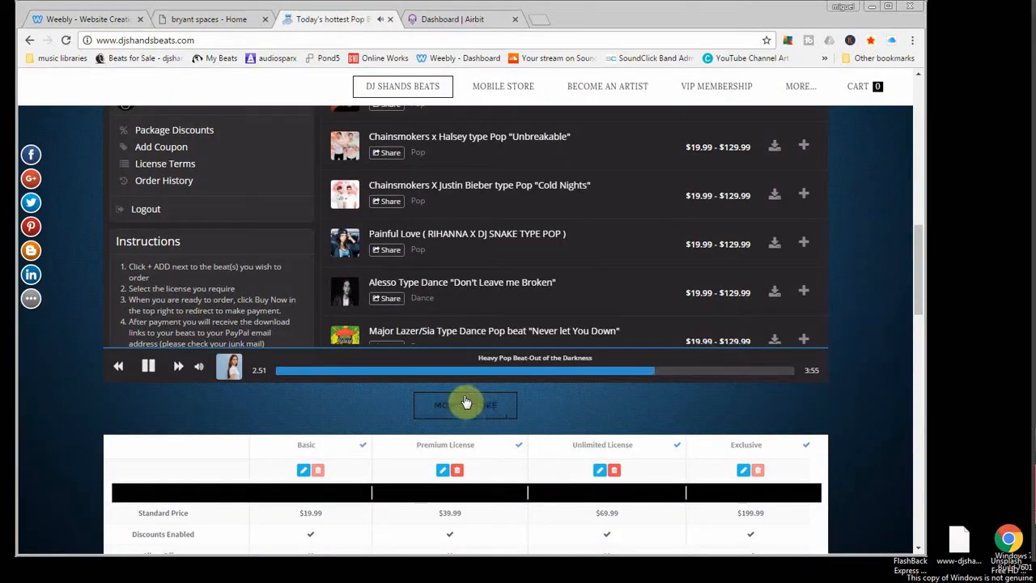
left_click(439, 19)
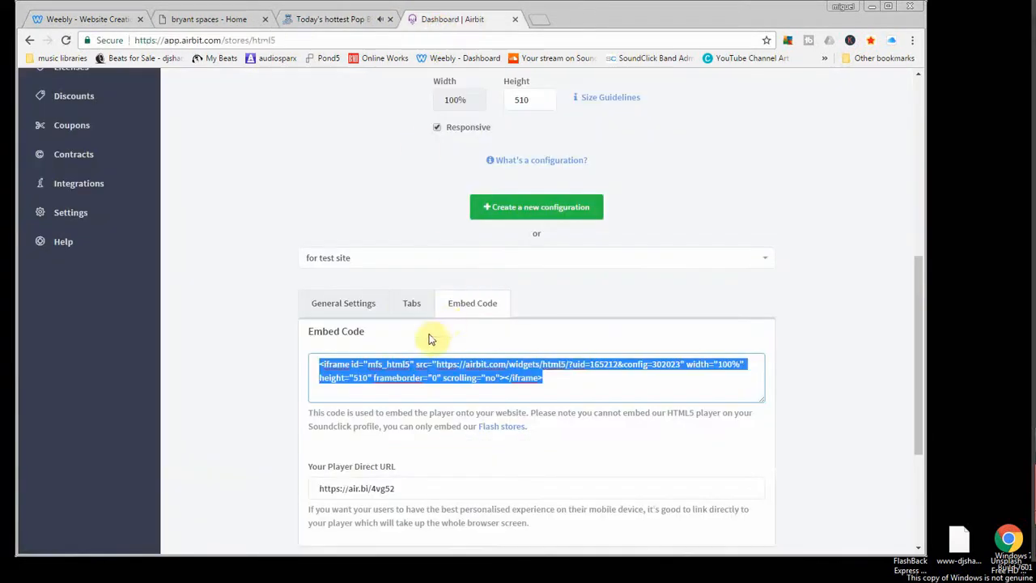
scroll(234, 305, "up", 5)
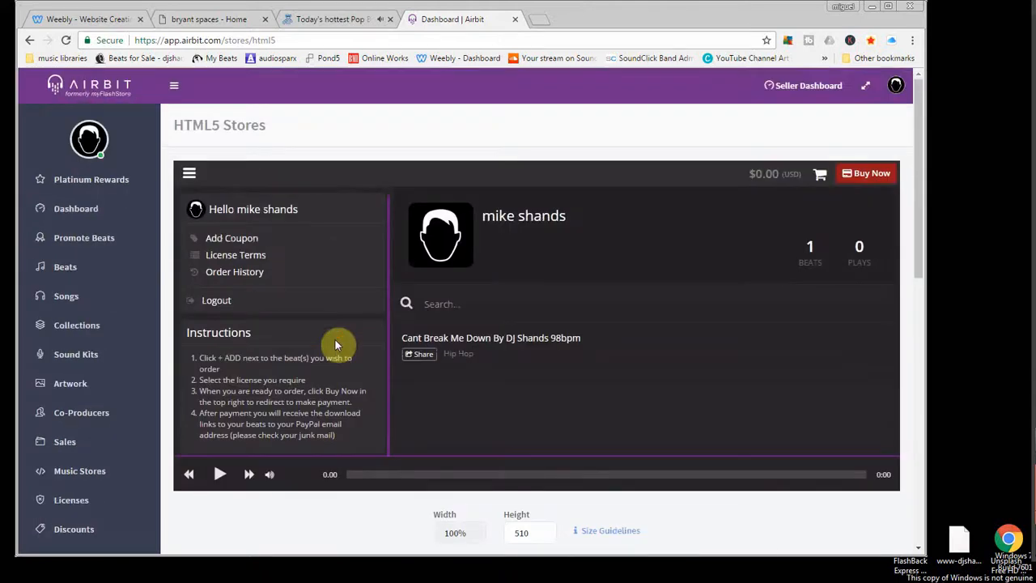
scroll(250, 351, "down", 1)
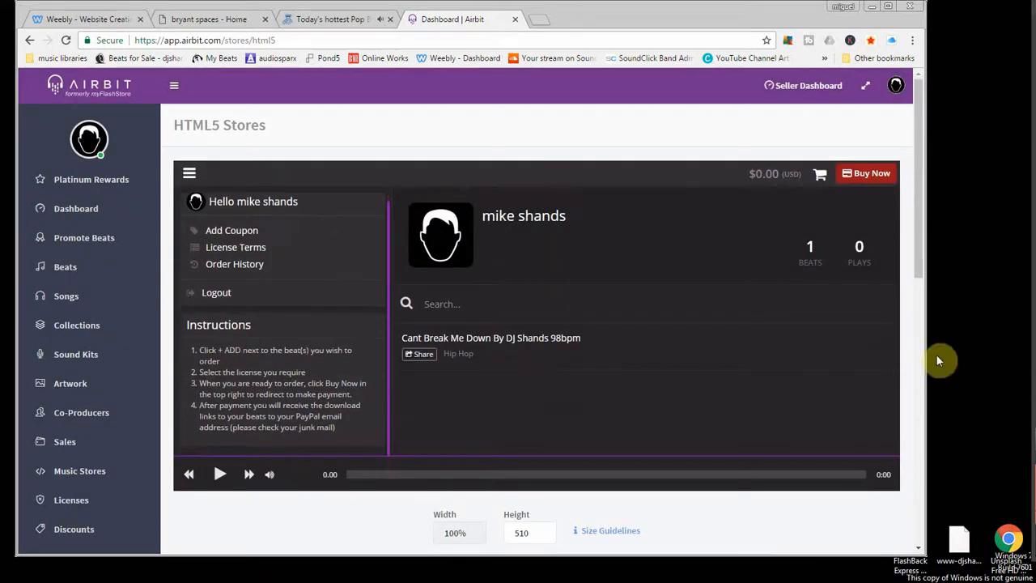
scroll(917, 359, "down", 4)
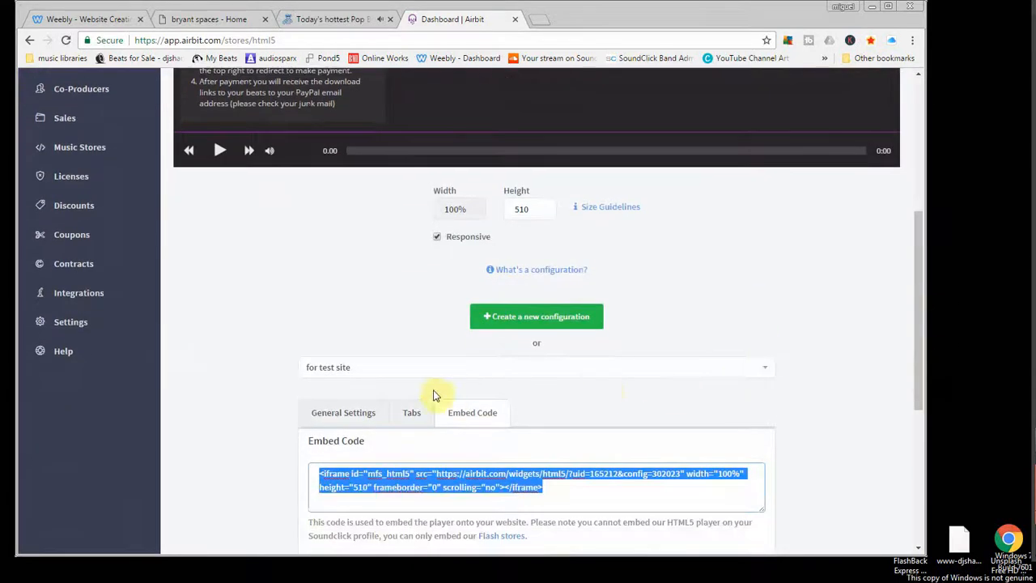
scroll(421, 364, "down", 3)
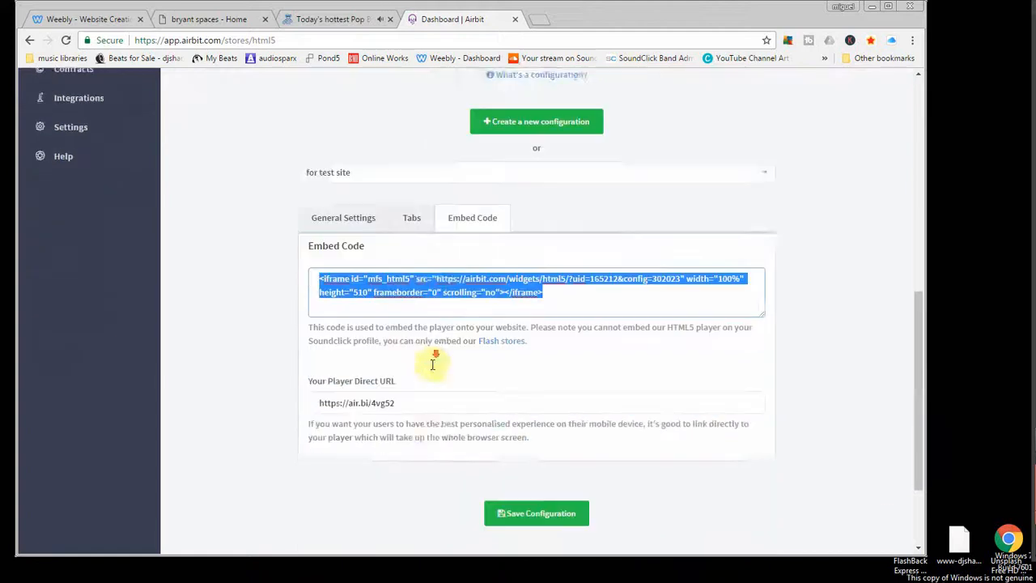
scroll(432, 364, "down", 1)
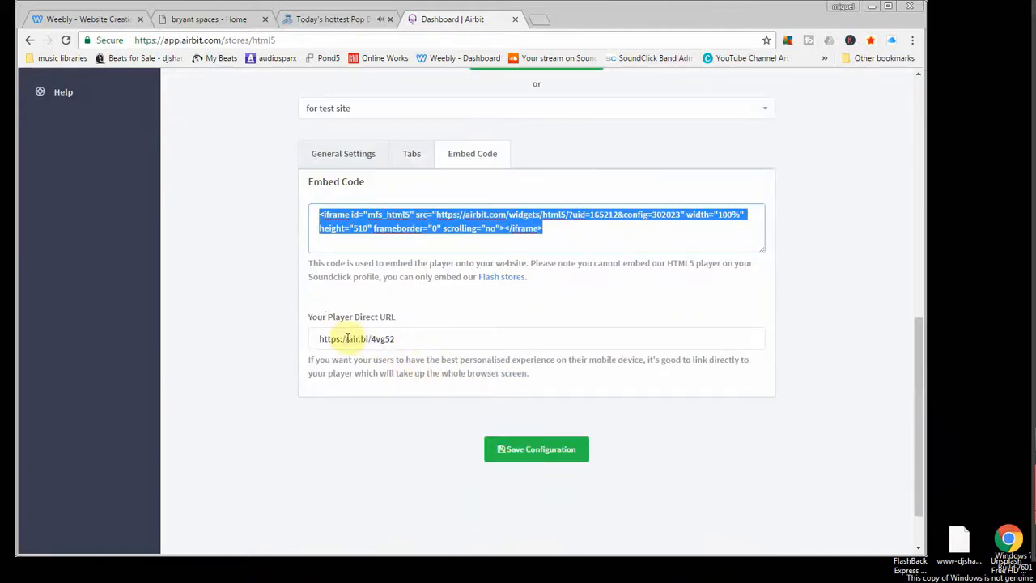
left_click(348, 338)
triple_click(347, 339)
right_click(348, 338)
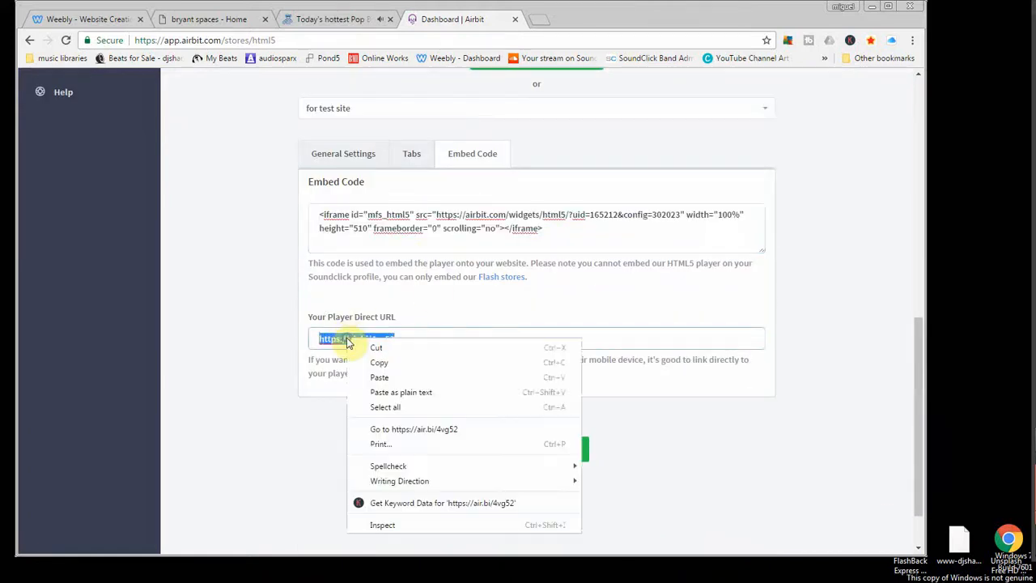
left_click(396, 364)
Return to the Weebly editor and add a new external page named Mobile Store to the site
left_click(349, 19)
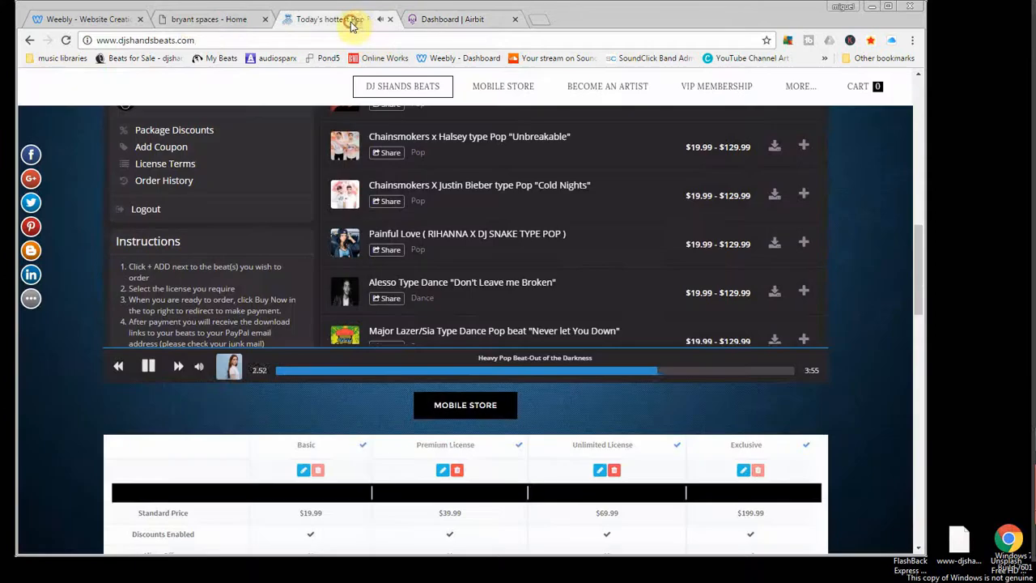
left_click(188, 20)
left_click(112, 18)
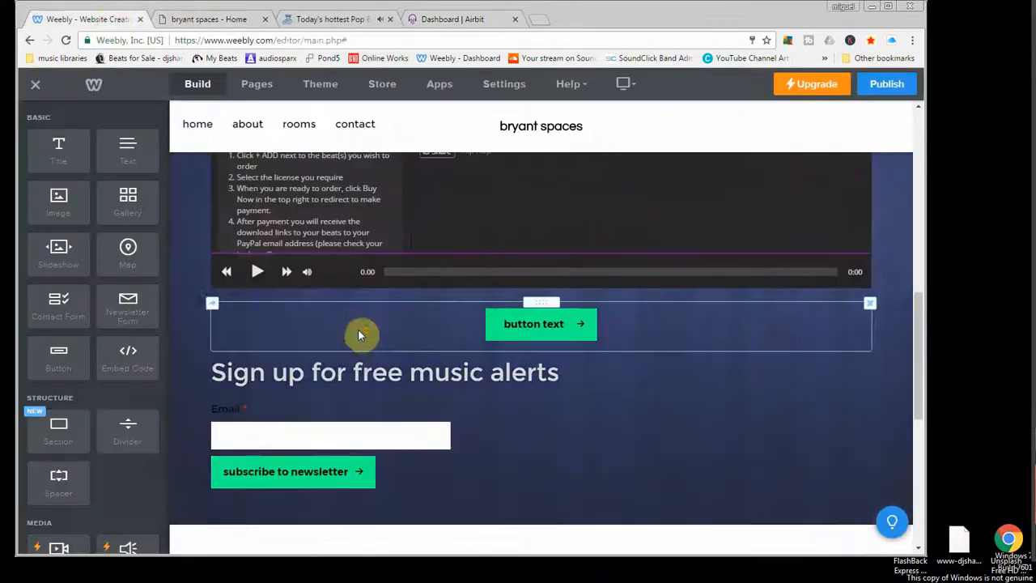
scroll(361, 332, "up", 4)
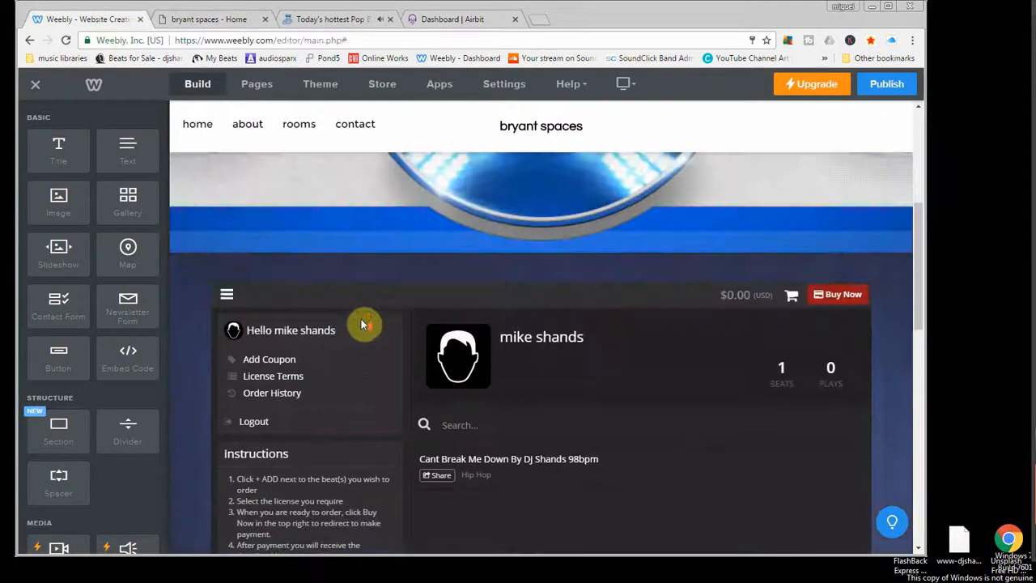
left_click(257, 86)
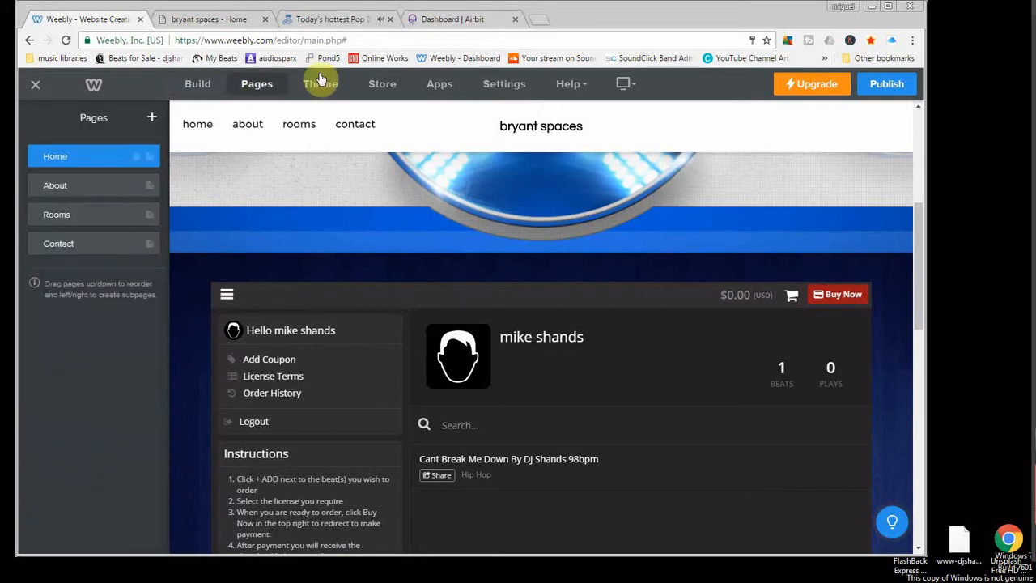
left_click(153, 121)
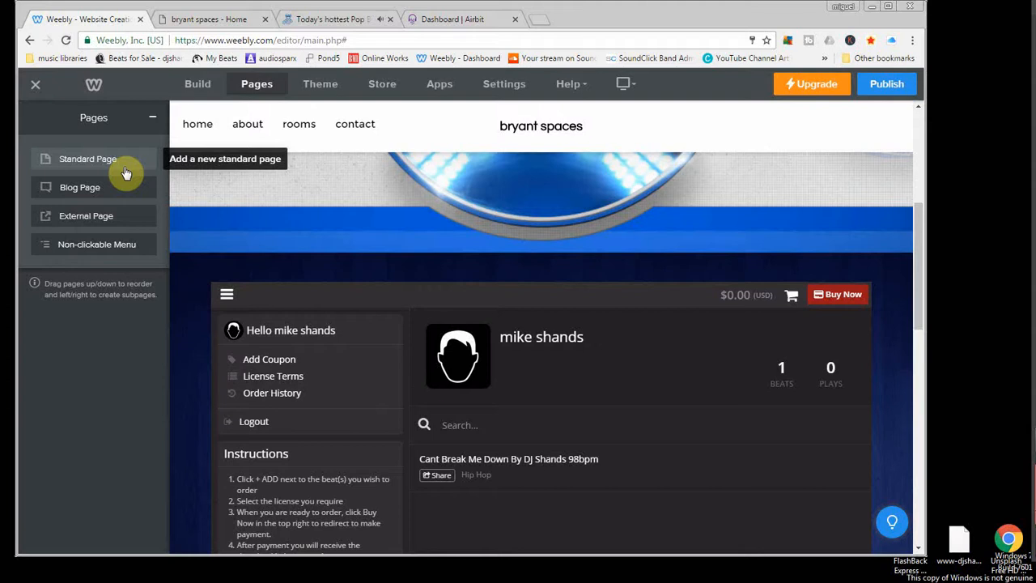
left_click(113, 217)
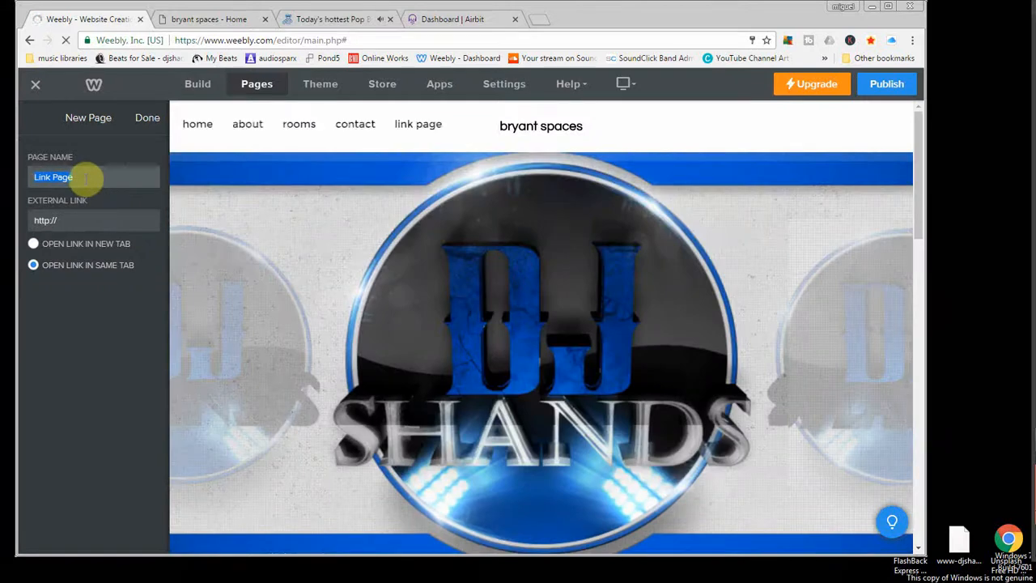
type("Mobile Store")
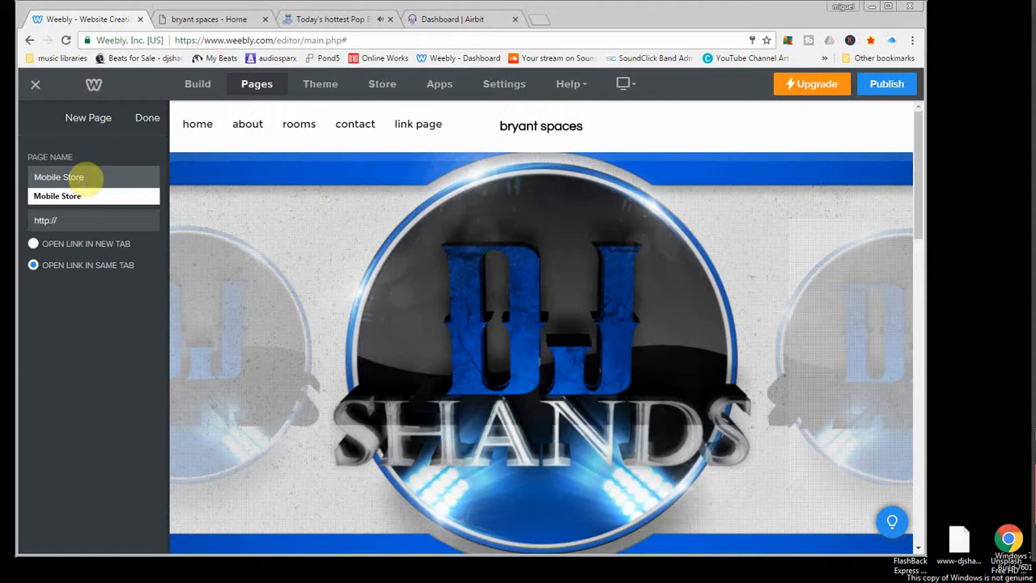
left_click(96, 196)
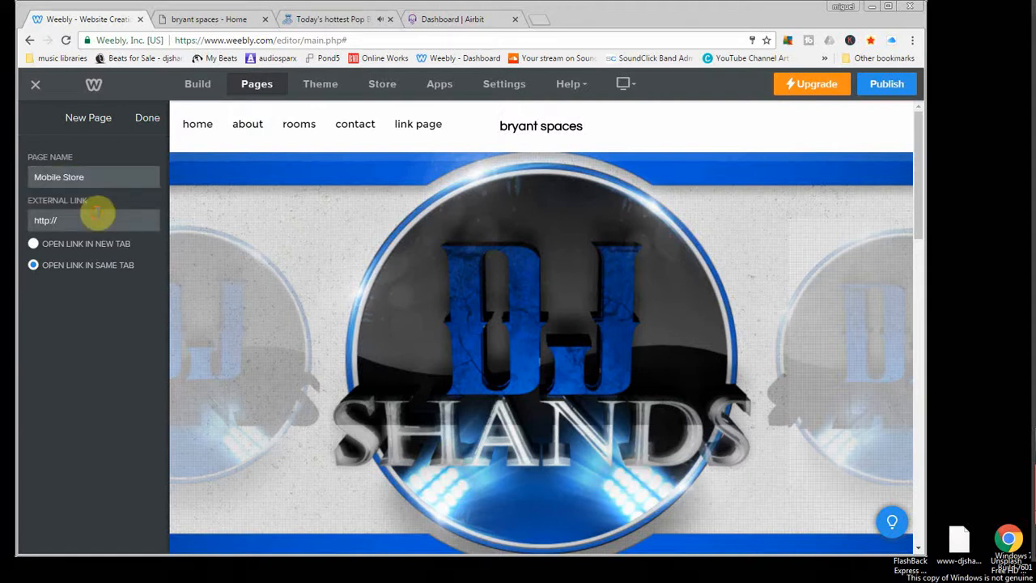
triple_click(56, 222)
key("ctrl+v")
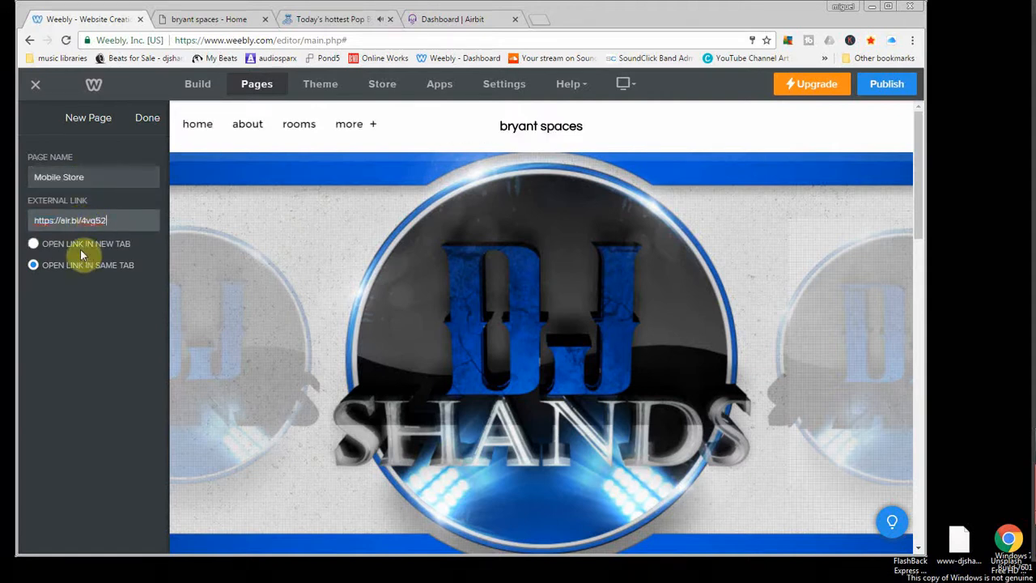
left_click(83, 251)
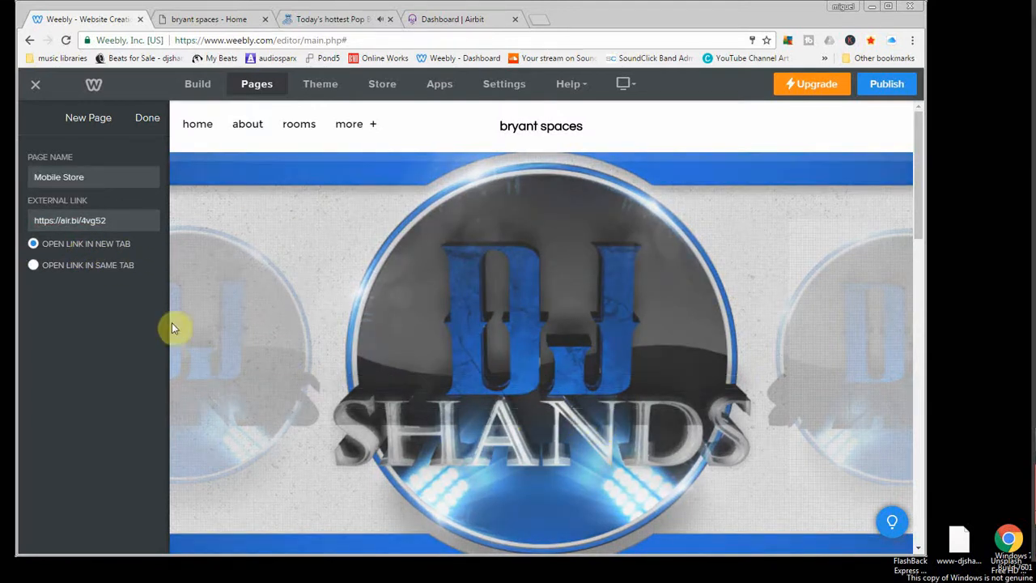
left_click(144, 121)
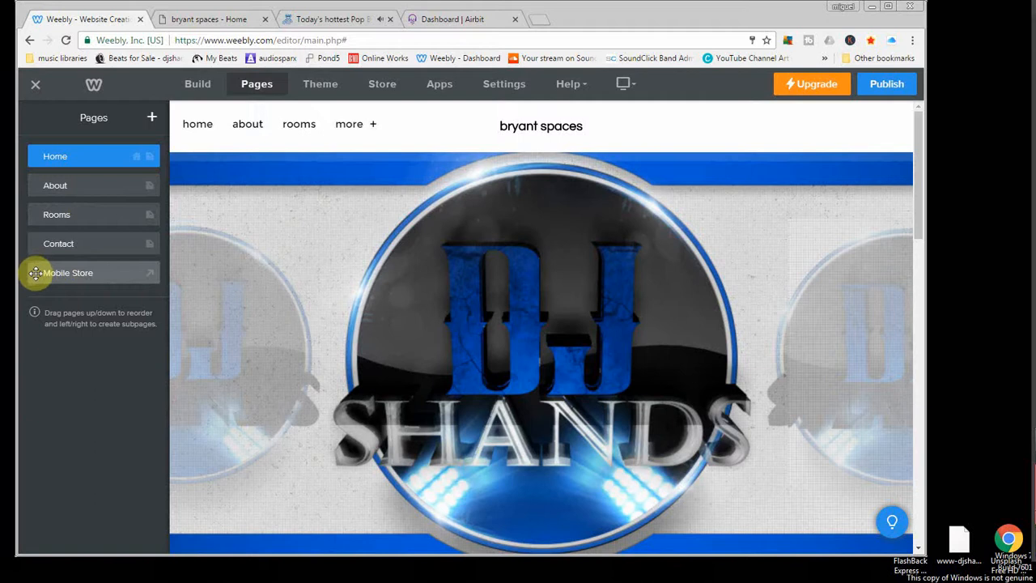
left_click_drag(36, 273, 38, 188)
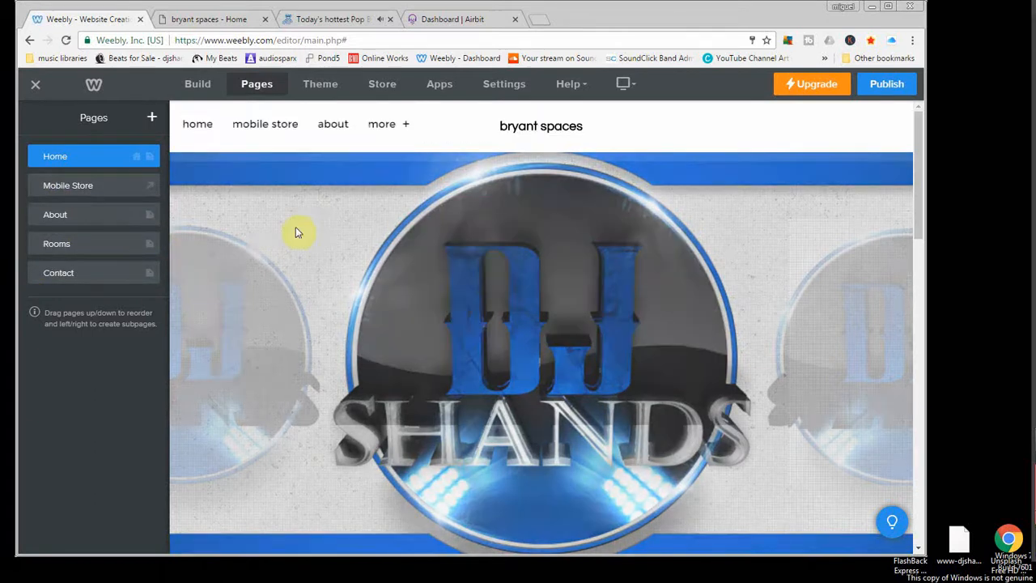
Link the button between the beat store and the newsletter form to the Mobile Store standard page, opening in a new window
scroll(404, 415, "down", 12)
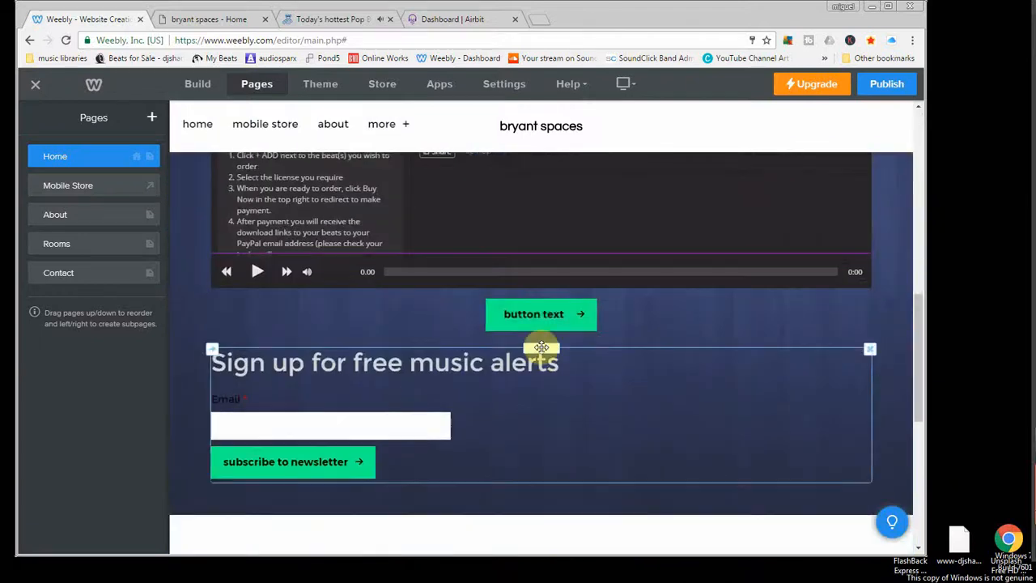
left_click(534, 311)
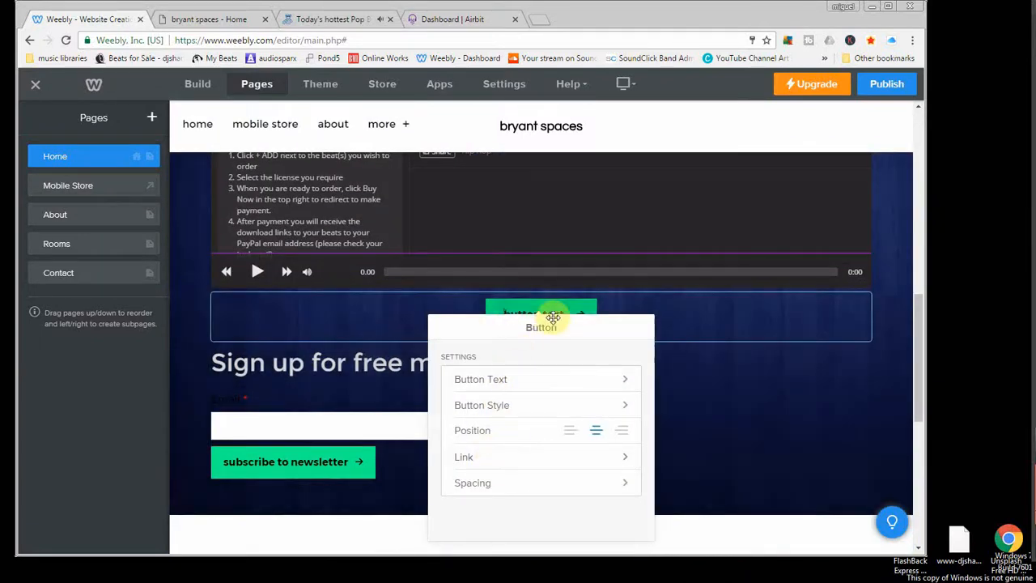
left_click(507, 458)
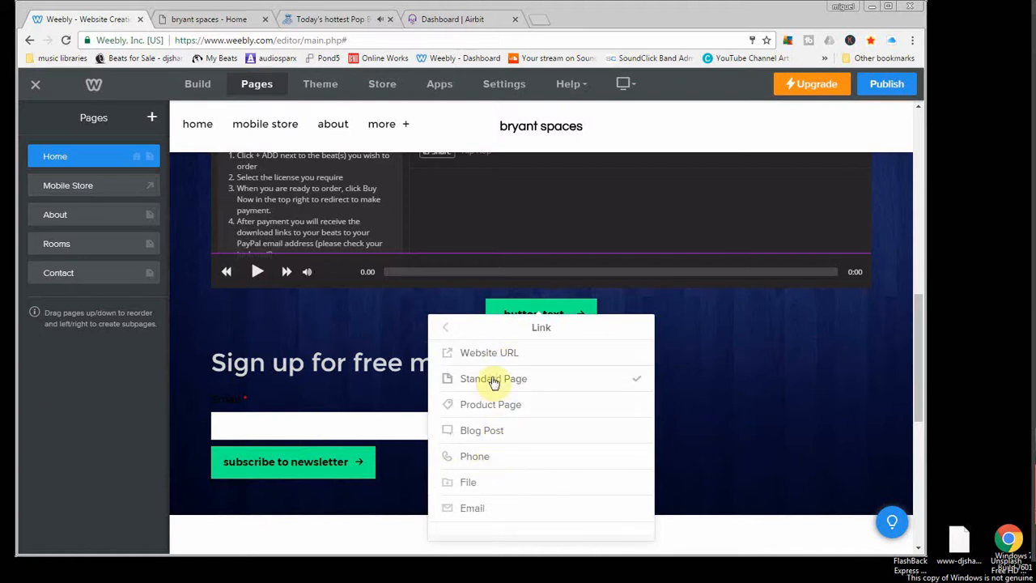
left_click(493, 380)
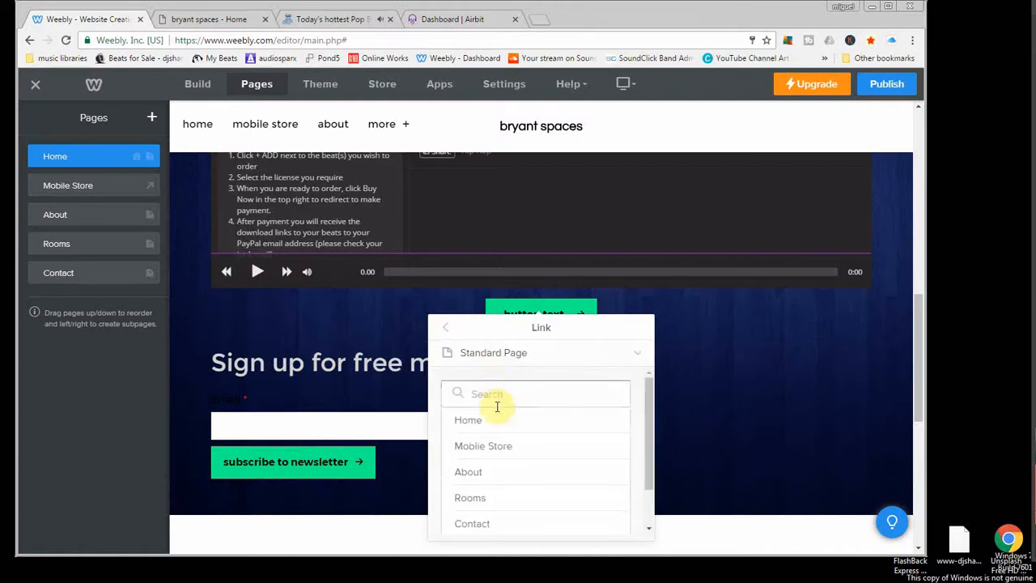
left_click(491, 494)
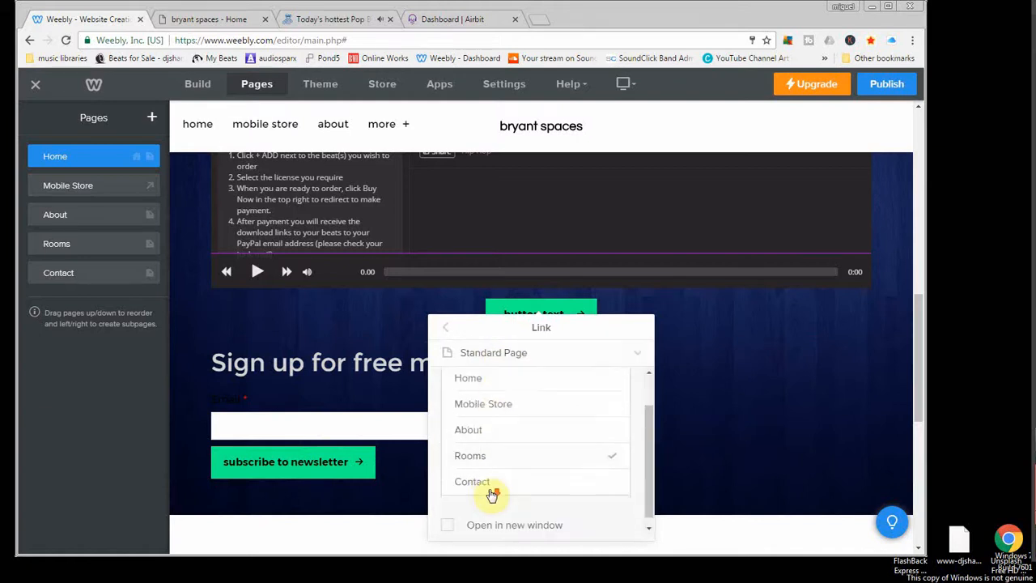
left_click(499, 401)
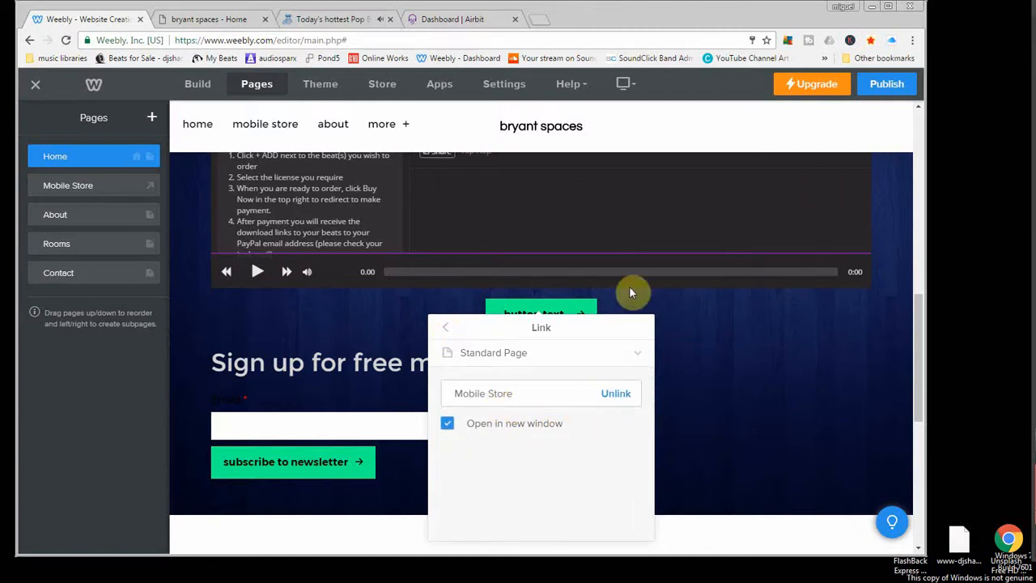
Publish the website, open the updated live homepage in its own tab and close the outdated copy
left_click(877, 85)
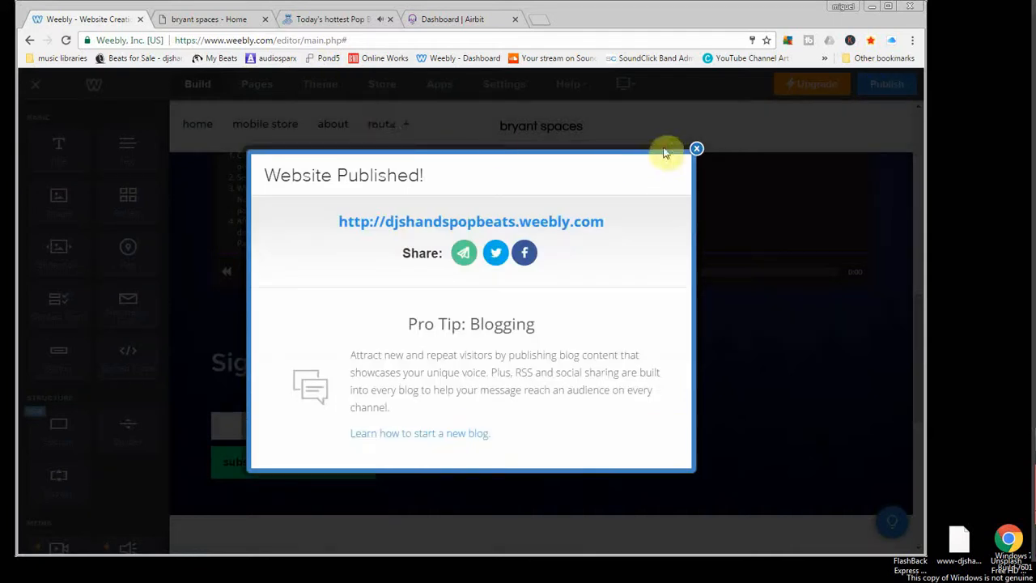
right_click(384, 225)
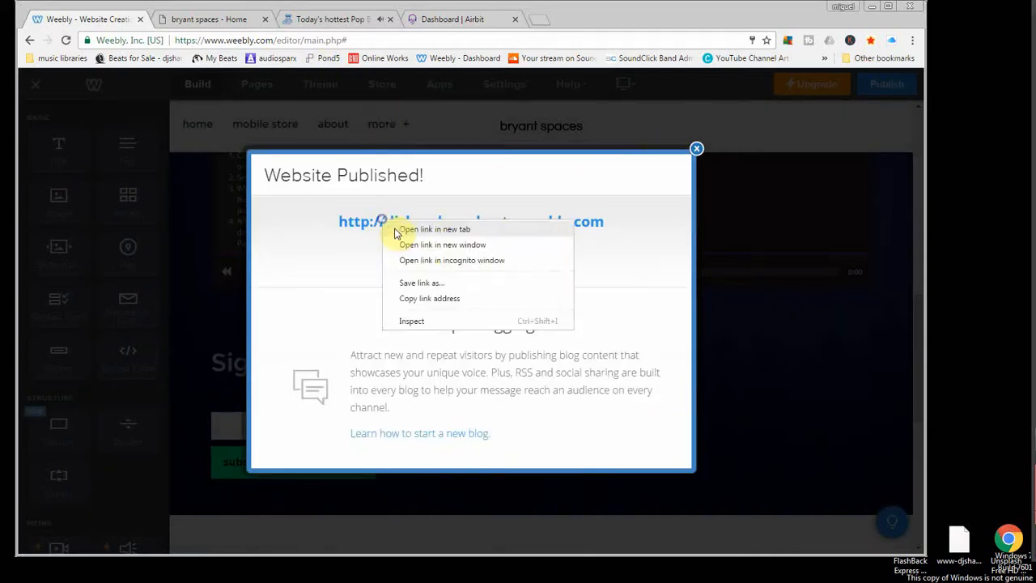
left_click(401, 230)
left_click(320, 28)
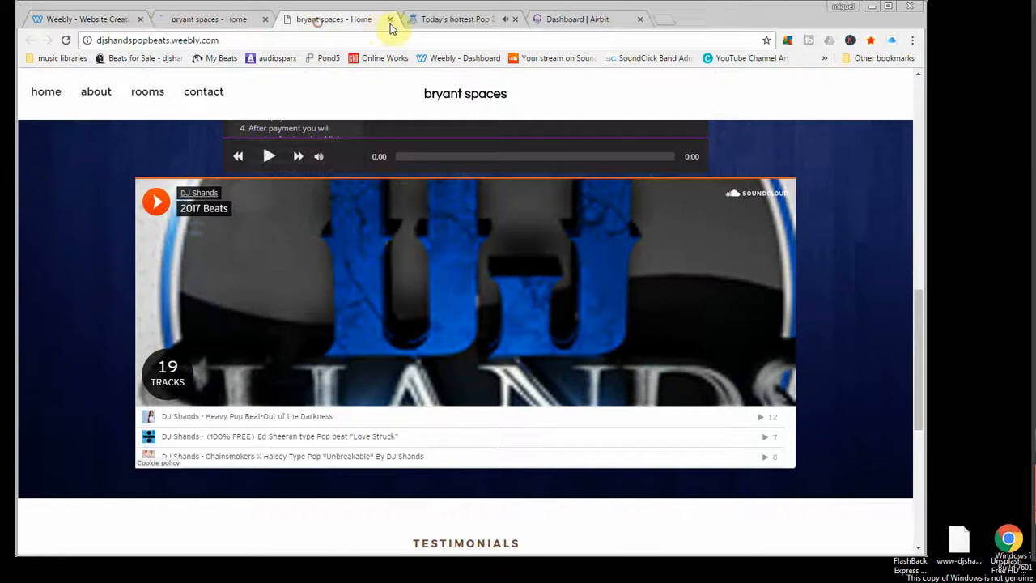
left_click(389, 18)
left_click(212, 20)
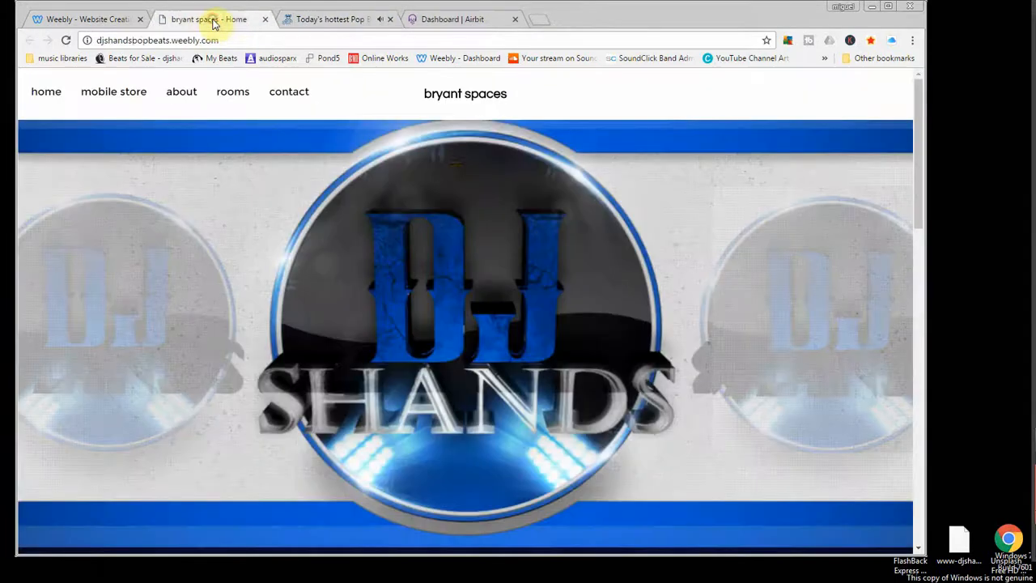
Test the button below the beat store on the live homepage, then close the page it opens
scroll(487, 269, "down", 7)
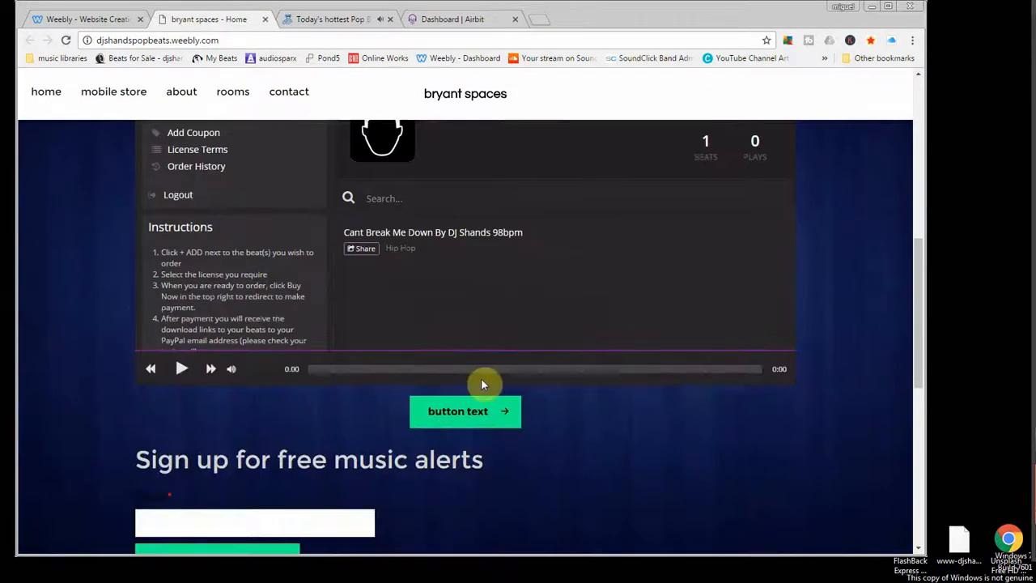
scroll(286, 347, "up", 7)
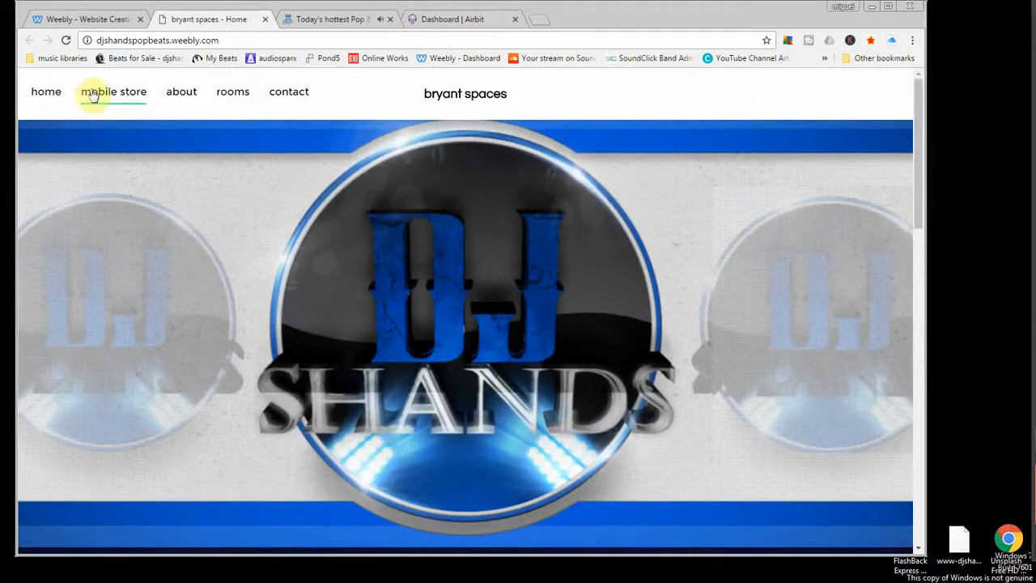
scroll(147, 157, "down", 7)
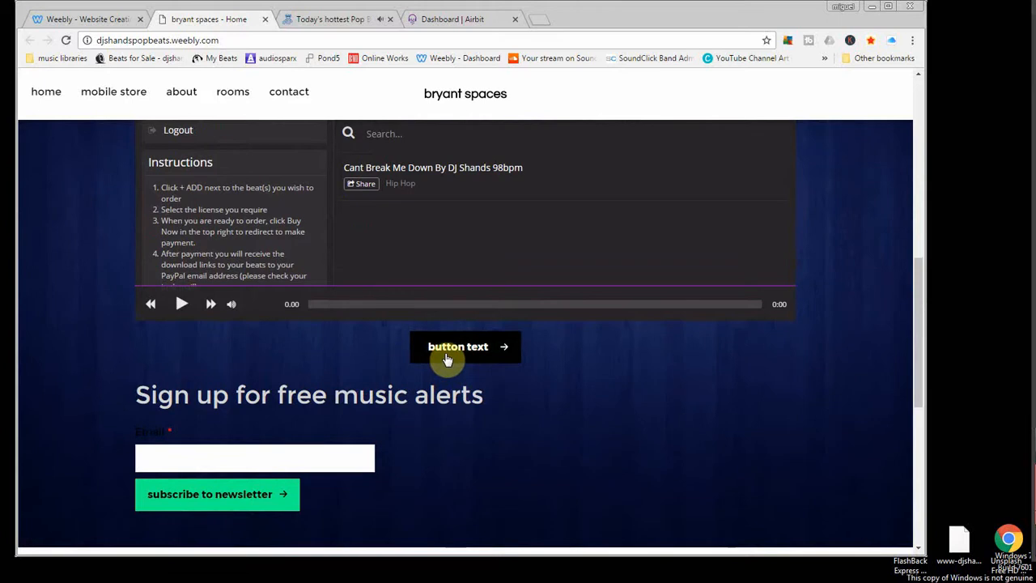
left_click(447, 360)
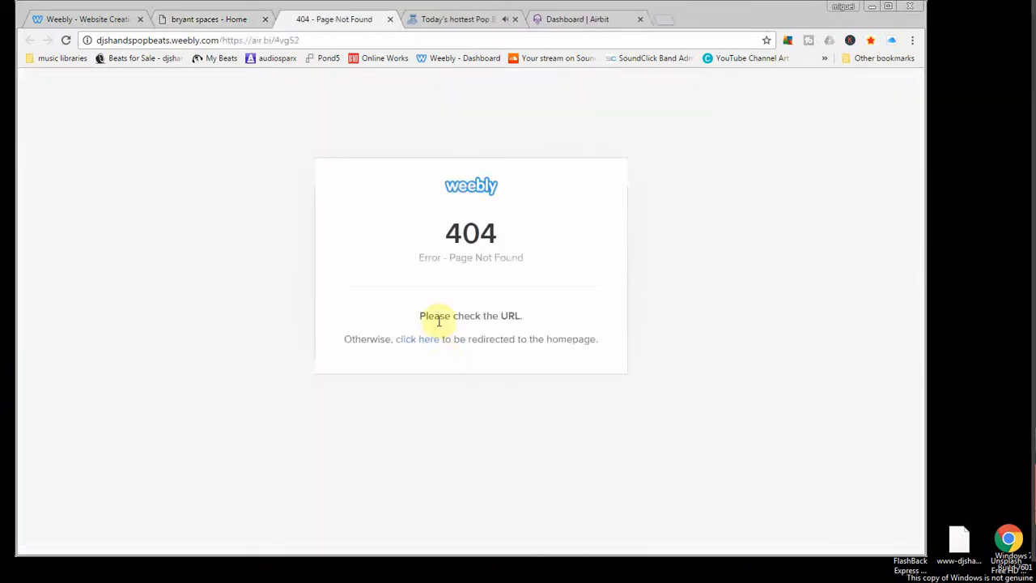
left_click(390, 19)
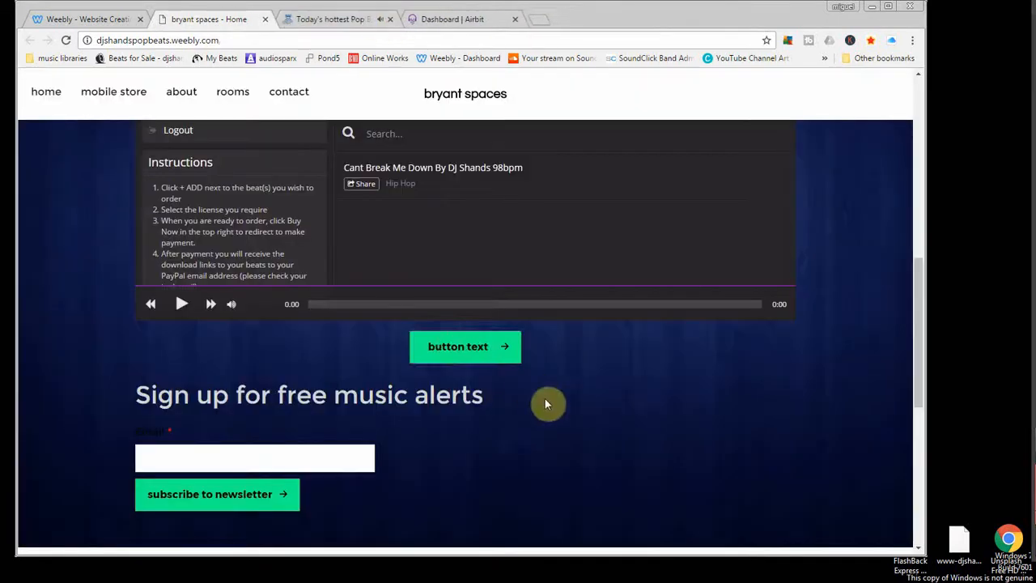
Test the mobile store link in the live site's navigation, view the store in a maximized window, then close it
scroll(545, 398, "up", 3)
scroll(561, 394, "up", 4)
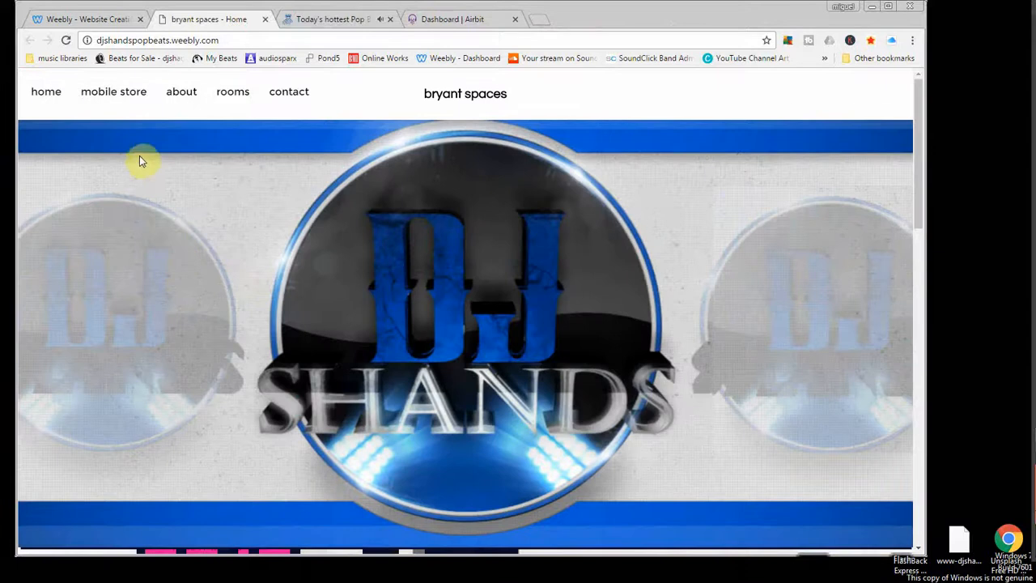
scroll(277, 324, "down", 3)
scroll(153, 162, "up", 3)
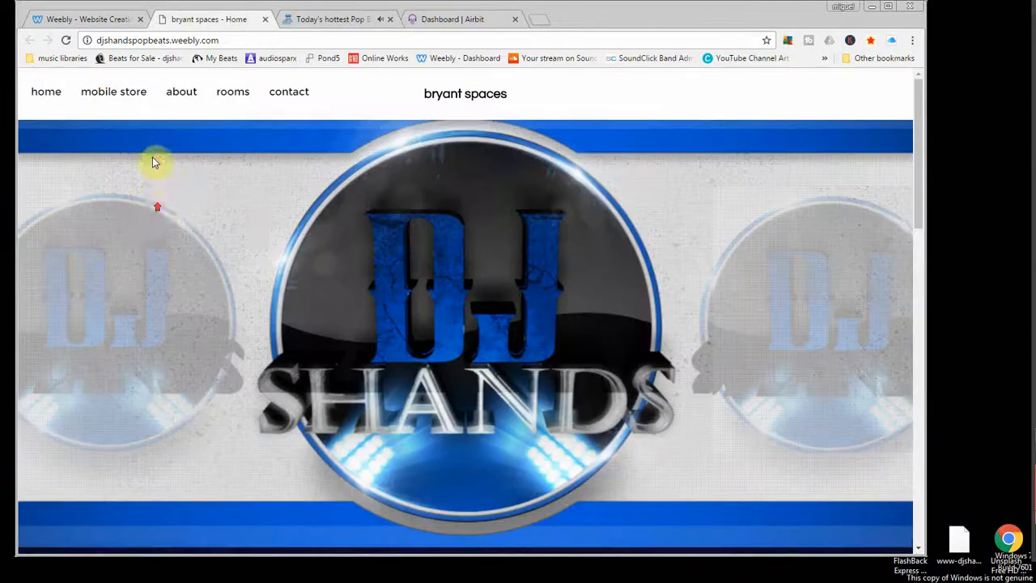
left_click(113, 97)
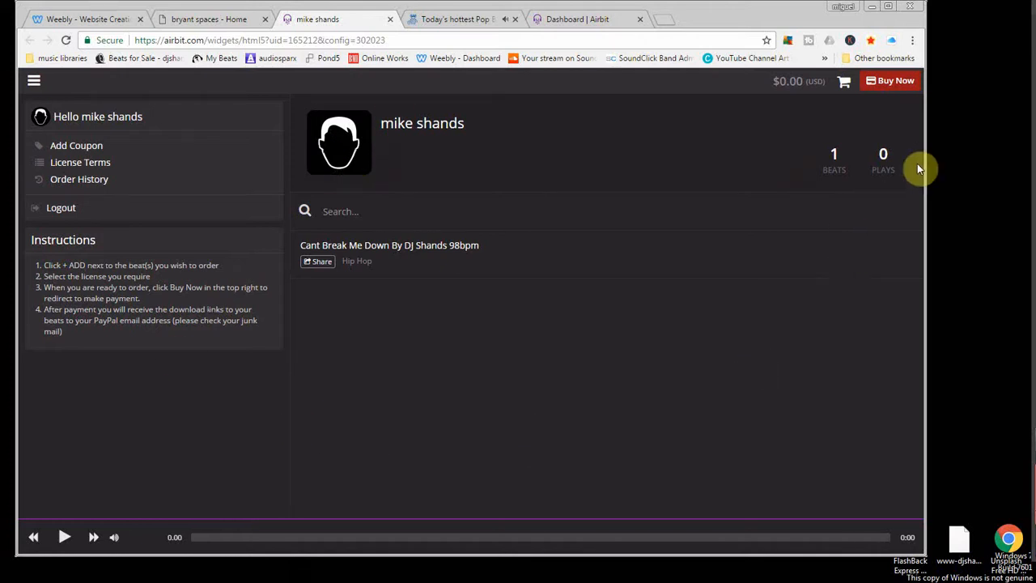
left_click(888, 7)
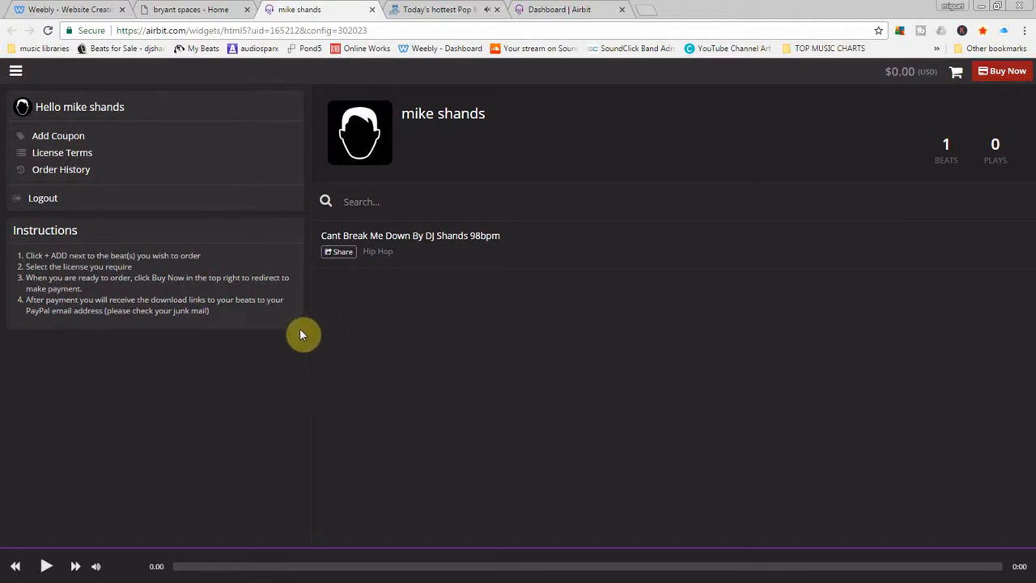
left_click(372, 10)
scroll(241, 179, "down", 3)
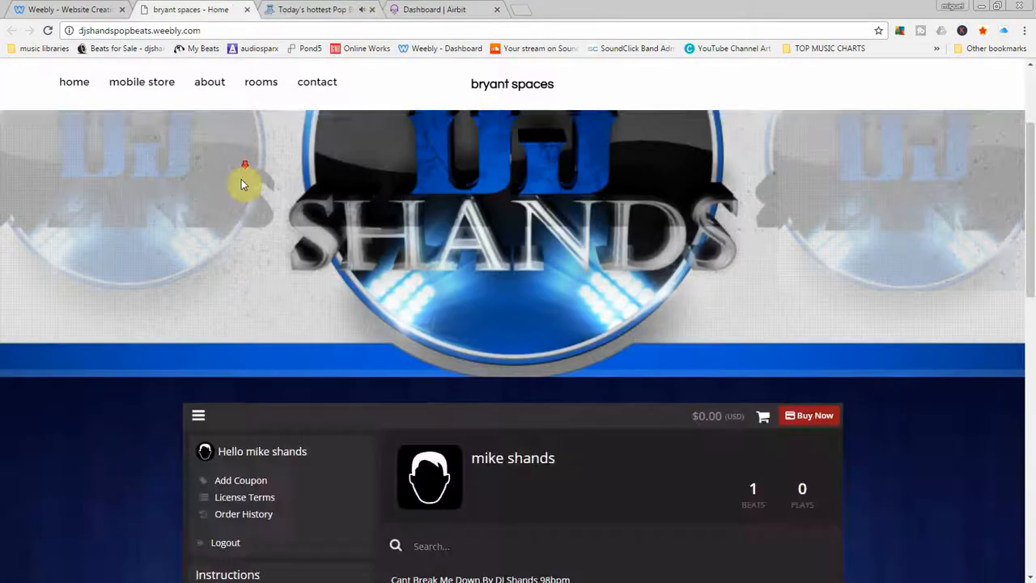
Return to the Weebly editor, dismiss the publish confirmation and review the link settings of the button below the beat store
left_click(73, 9)
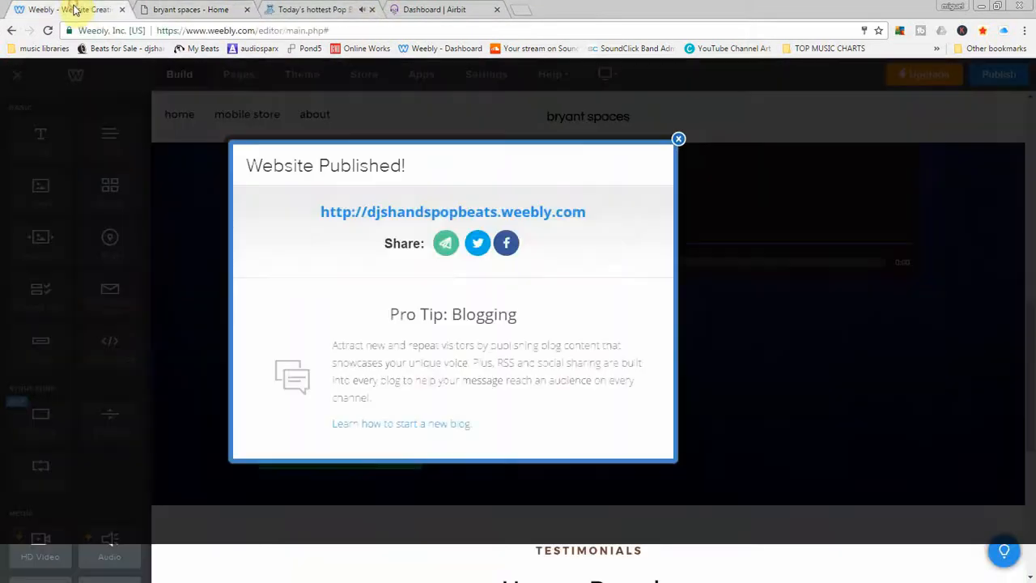
left_click(677, 139)
scroll(575, 343, "down", 1)
left_click(578, 239)
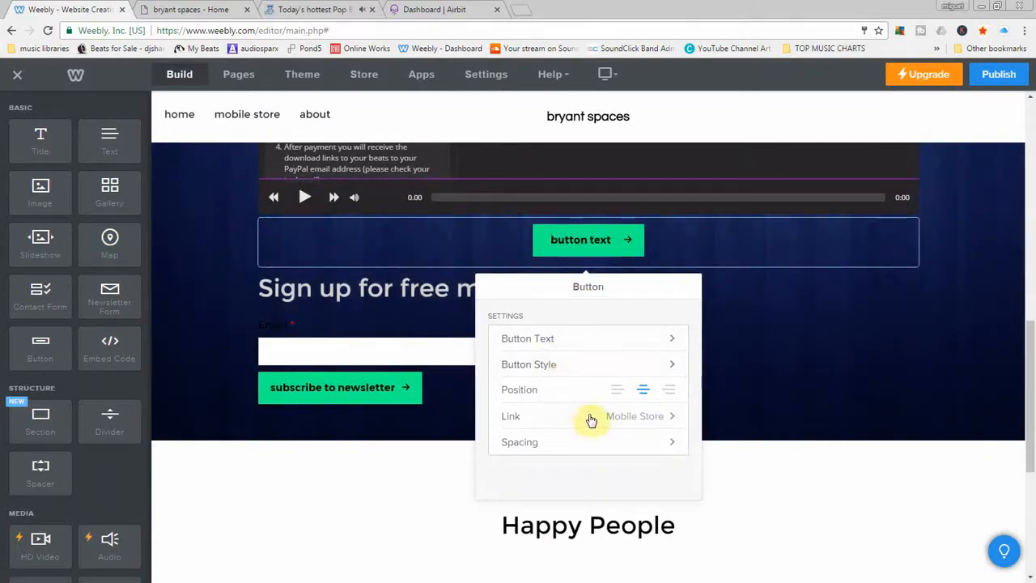
left_click(619, 420)
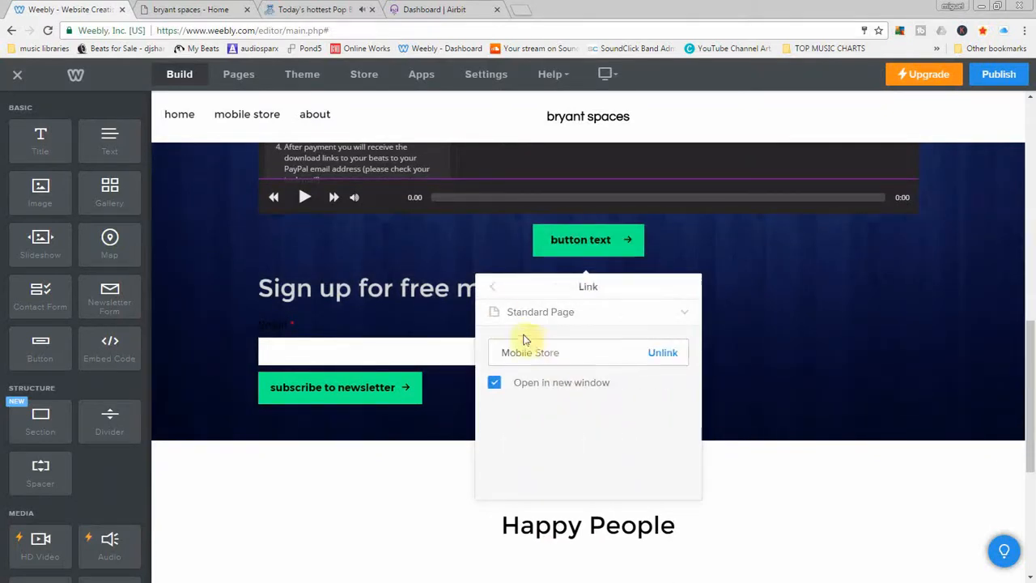
left_click(490, 290)
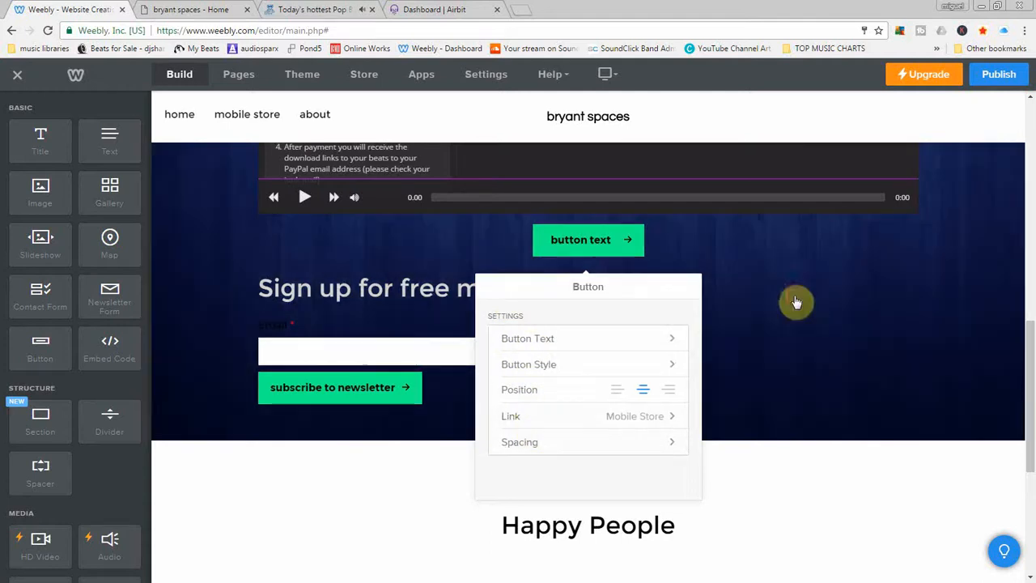
left_click(796, 298)
left_click(763, 255)
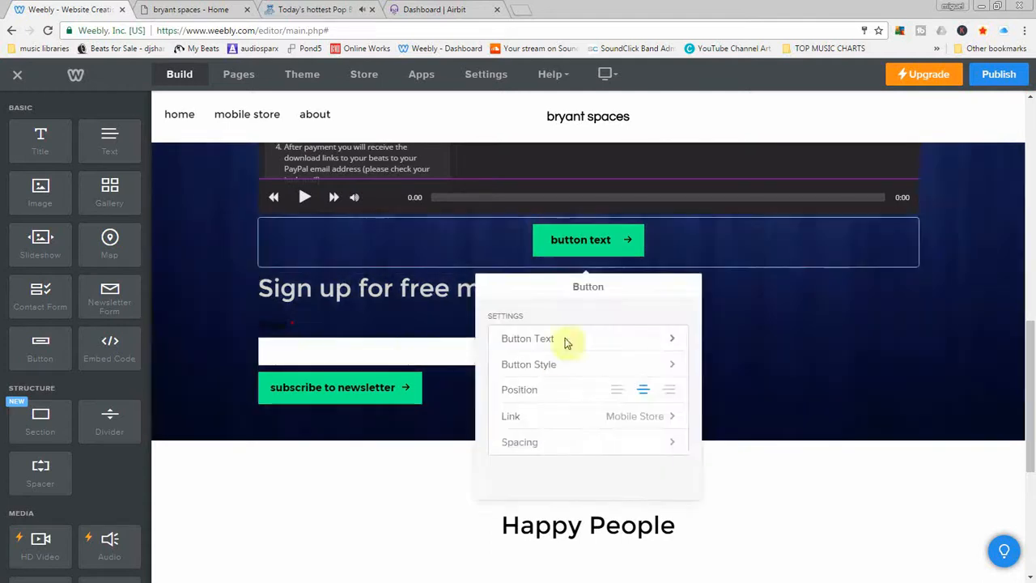
left_click(557, 340)
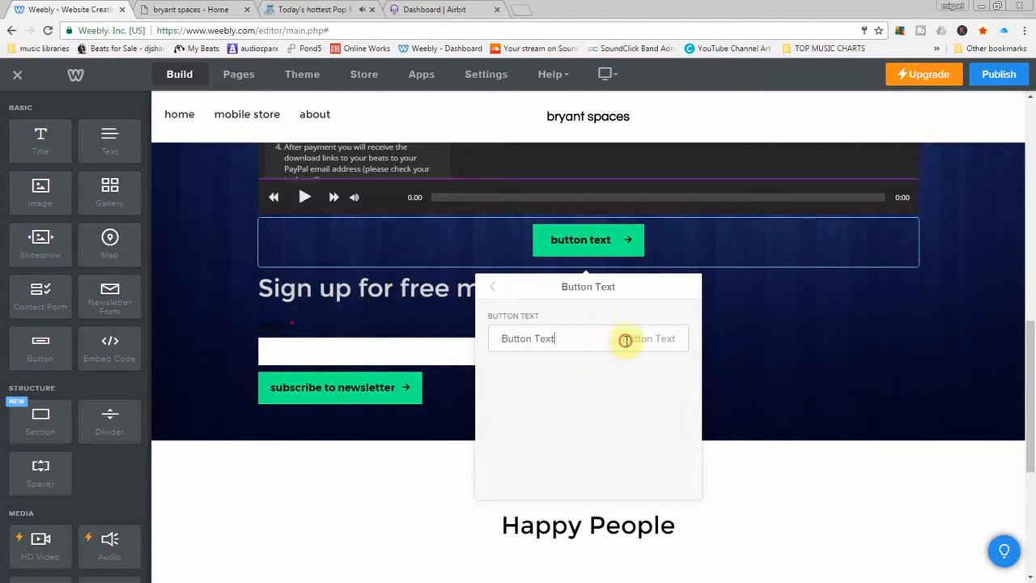
left_click_drag(624, 340, 335, 358)
left_click(335, 358)
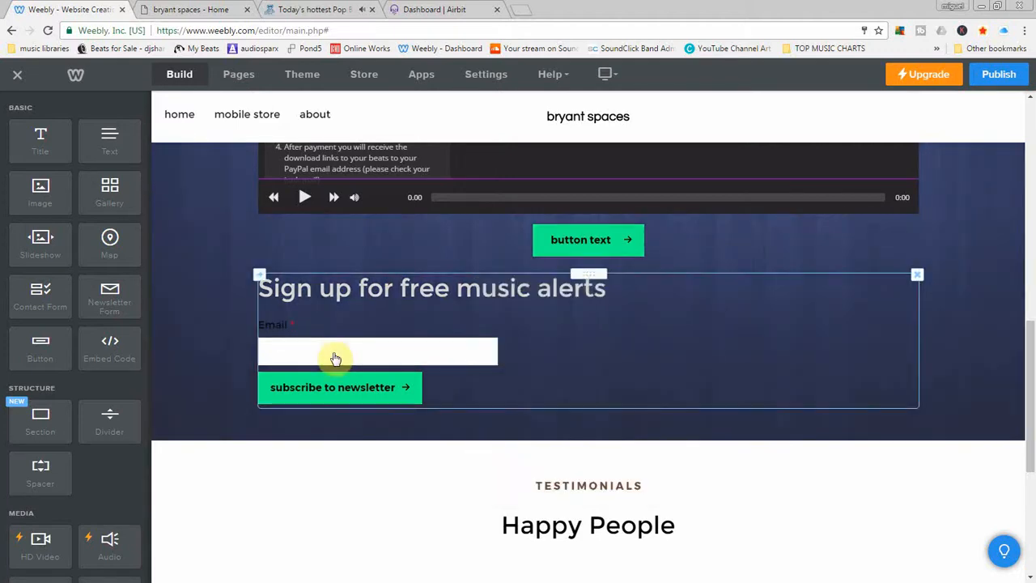
Set the text of the button below the beat store to "Mobile Store" and open its link settings
left_click(593, 238)
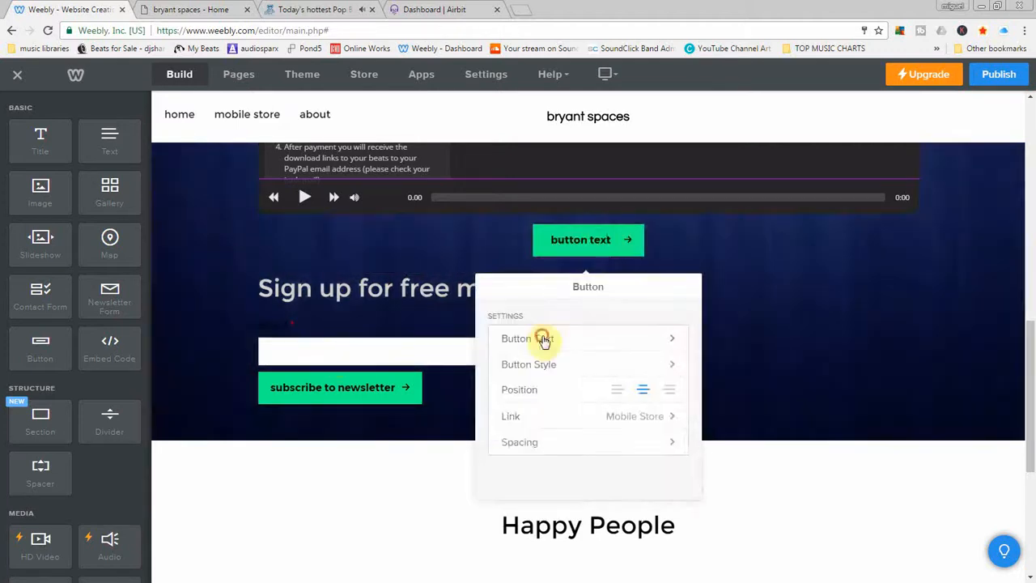
left_click(543, 341)
double_click(535, 338)
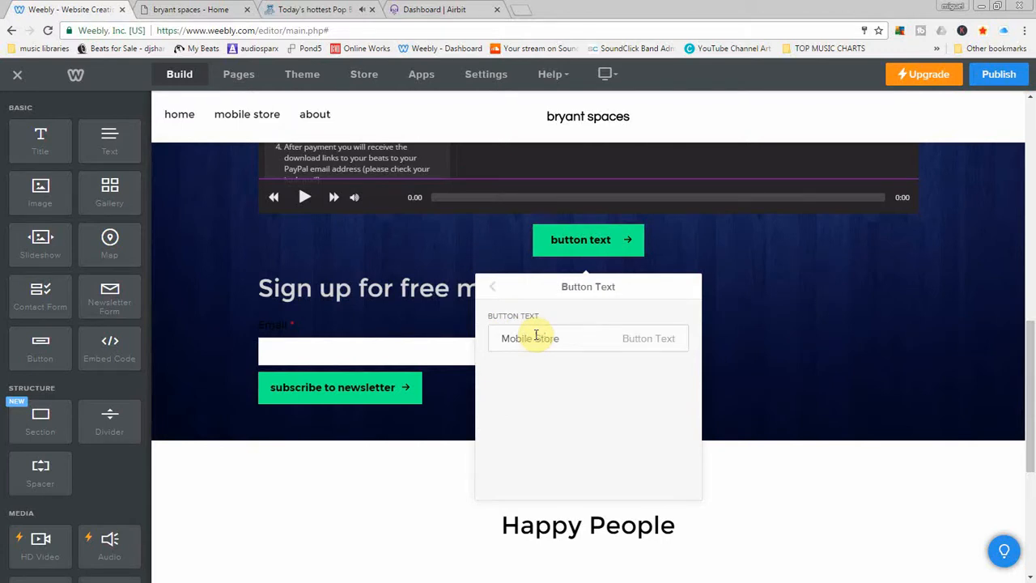
left_click(490, 285)
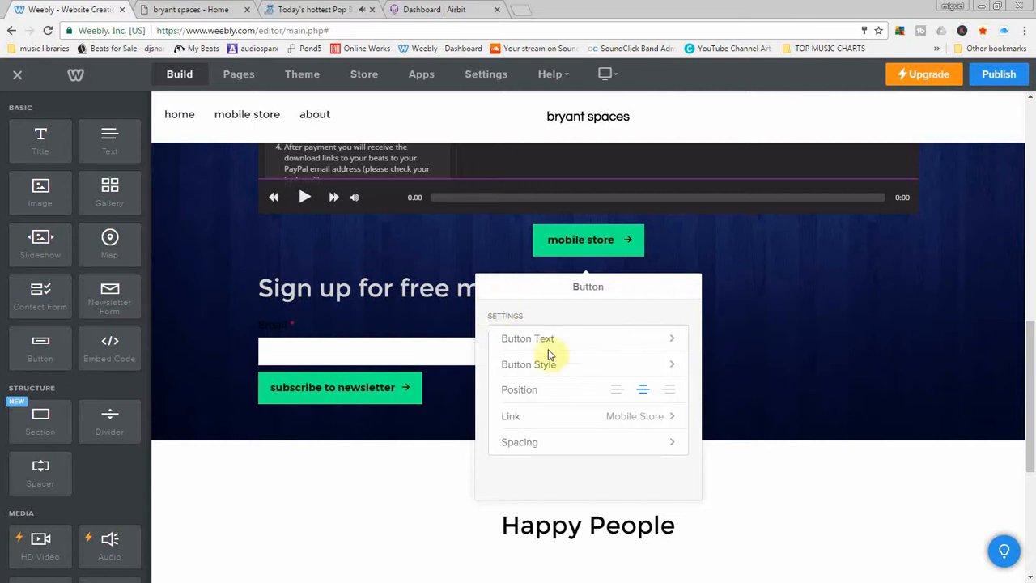
left_click(569, 422)
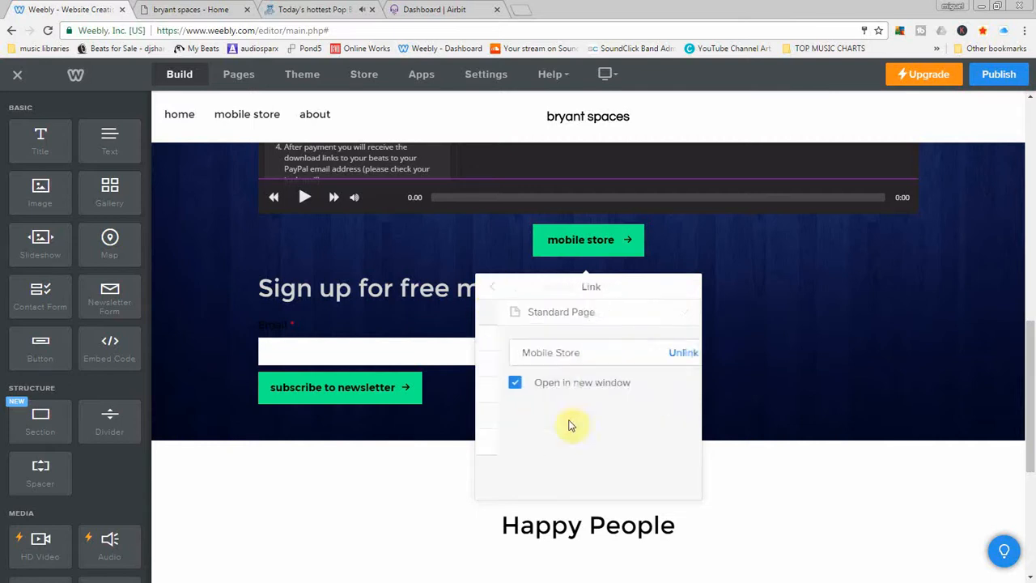
left_click(553, 356)
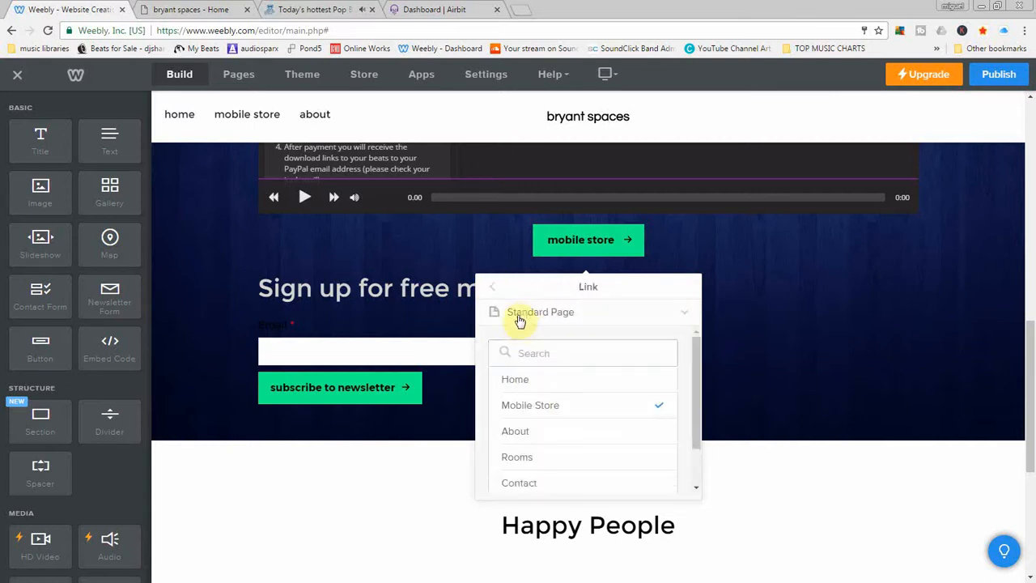
left_click(490, 281)
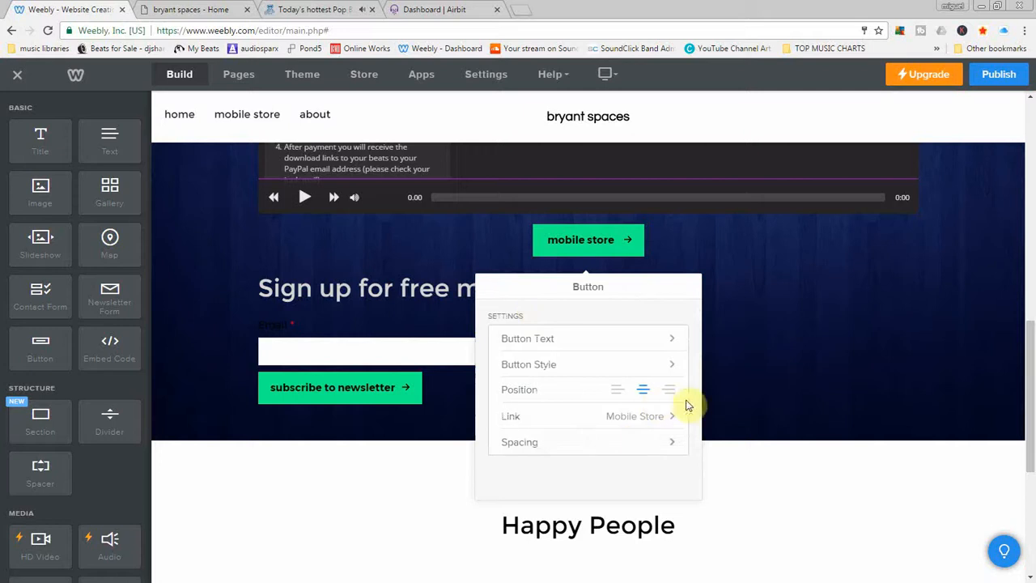
left_click(627, 418)
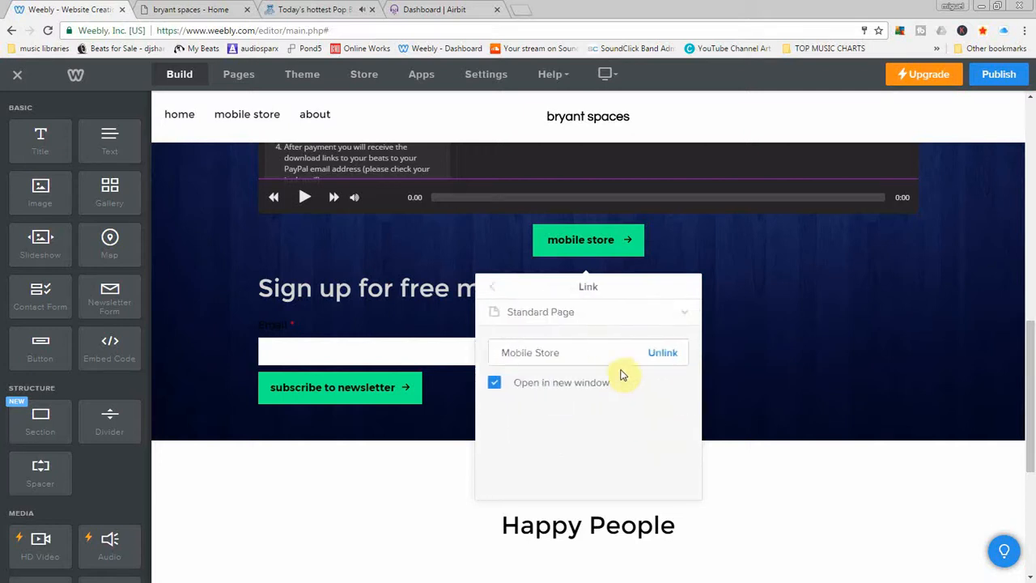
left_click(553, 320)
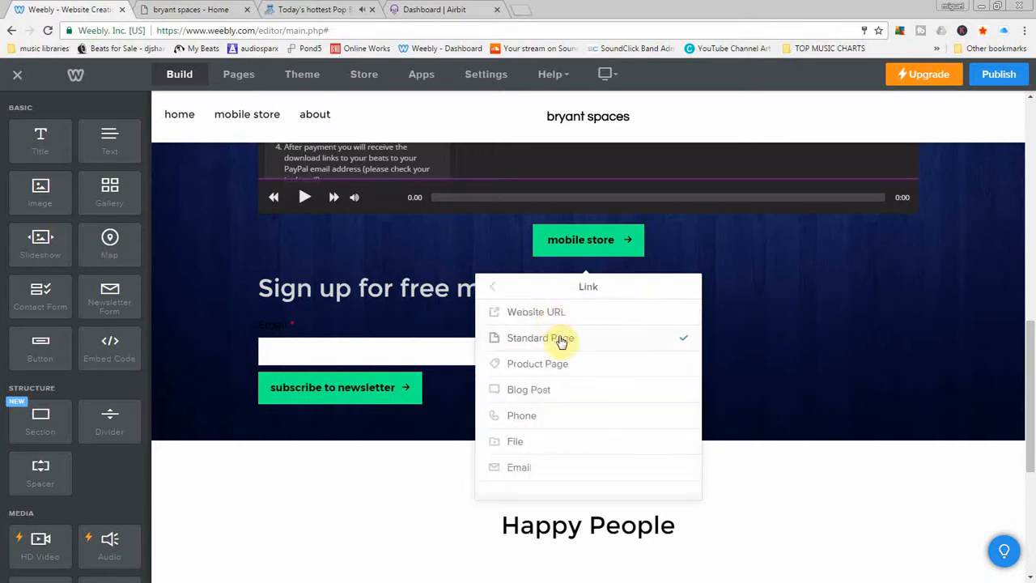
left_click(544, 318)
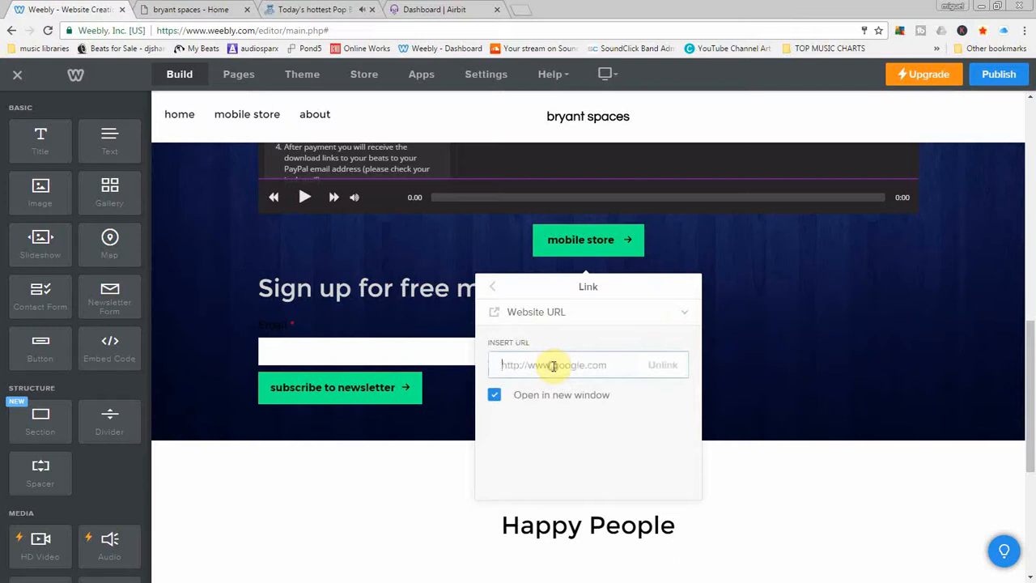
type("https://air.bi/4vg52")
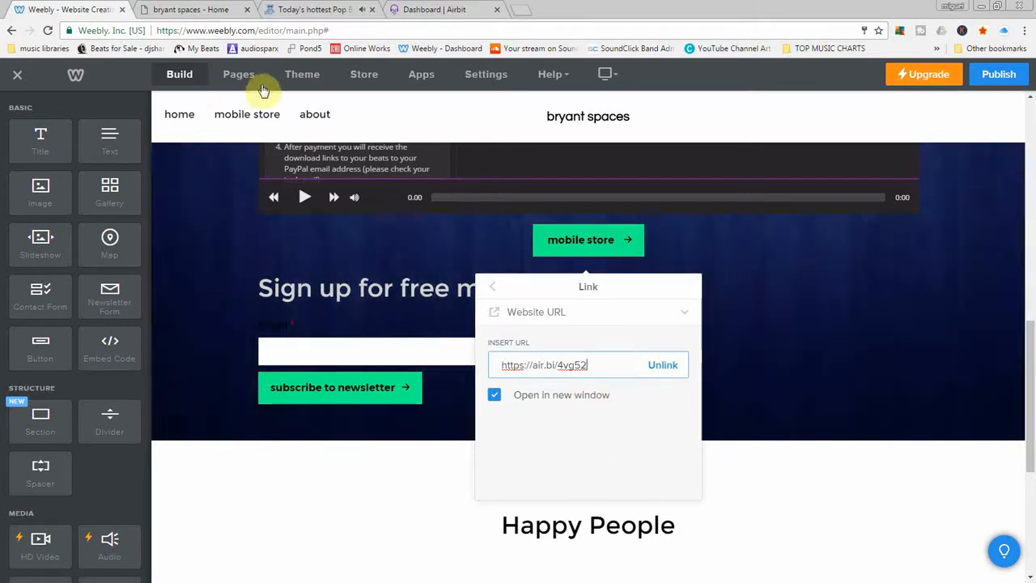
left_click(821, 362)
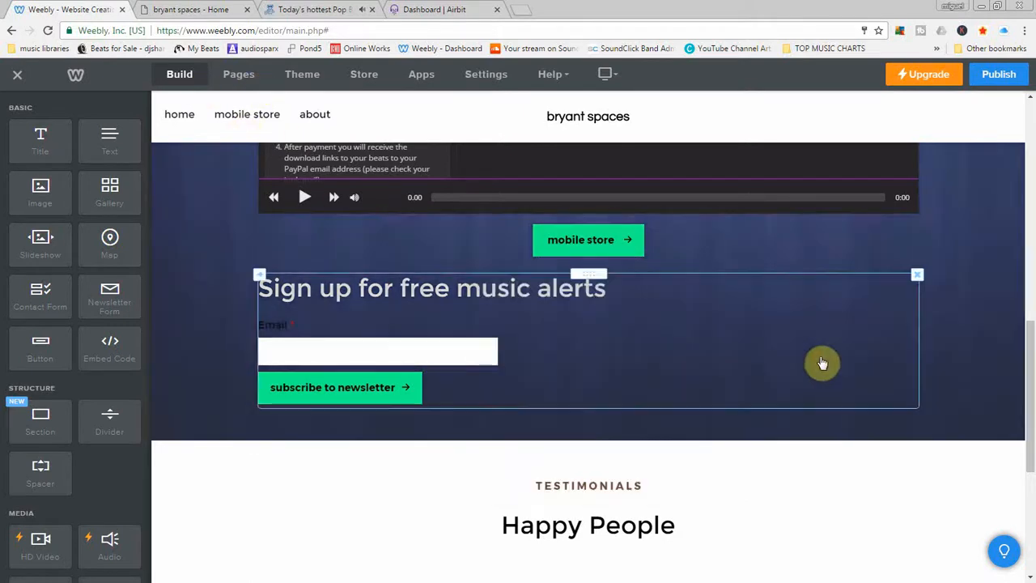
Publish the edited site and dismiss the publishing dialog
scroll(941, 377, "up", 8)
scroll(816, 378, "up", 1)
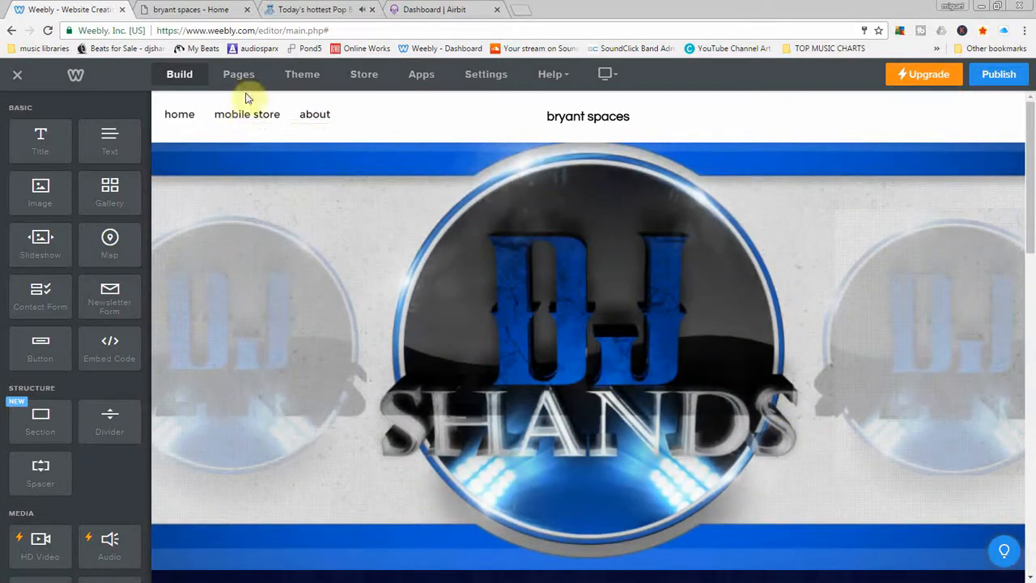
scroll(695, 409, "down", 10)
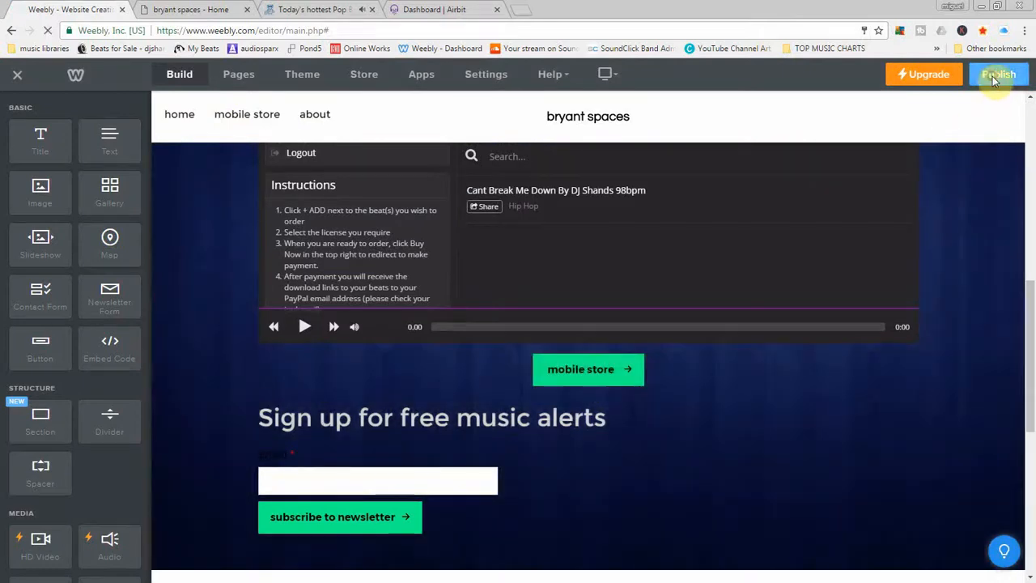
left_click(998, 73)
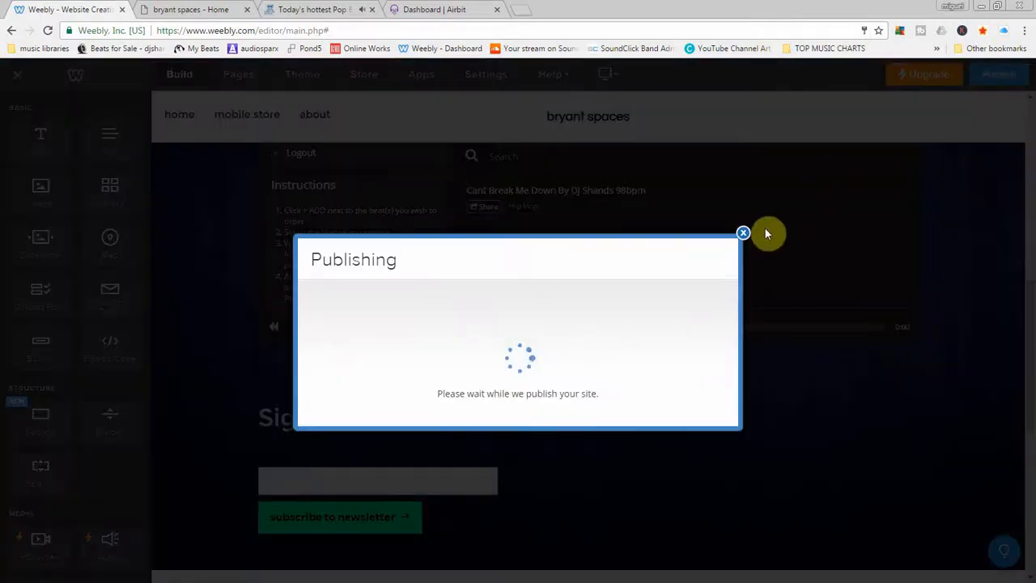
left_click(747, 148)
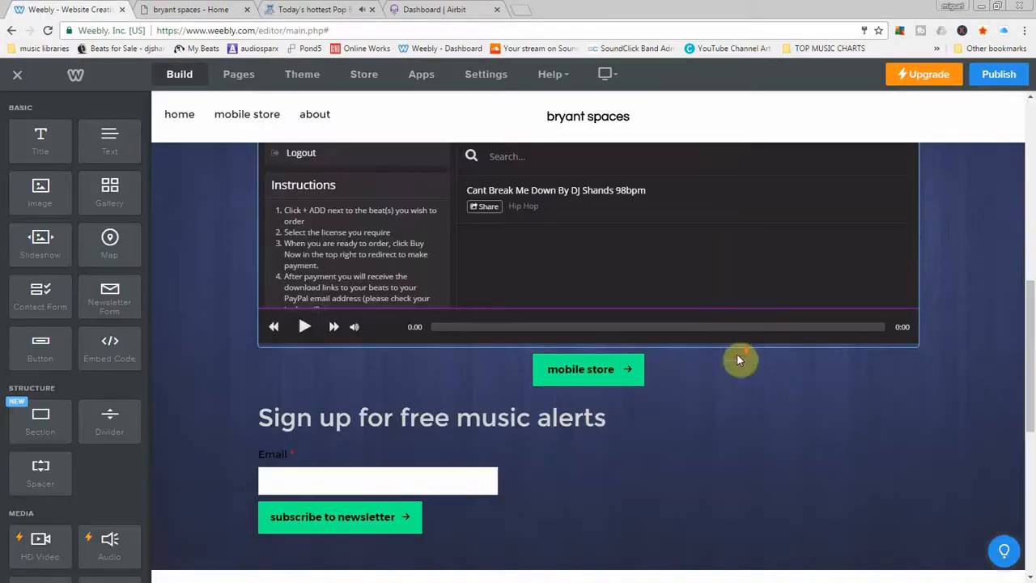
Switch to the live bryant spaces home page and inspect the button and newsletter sign-up below the beat player
scroll(736, 358, "up", 6)
scroll(665, 309, "down", 8)
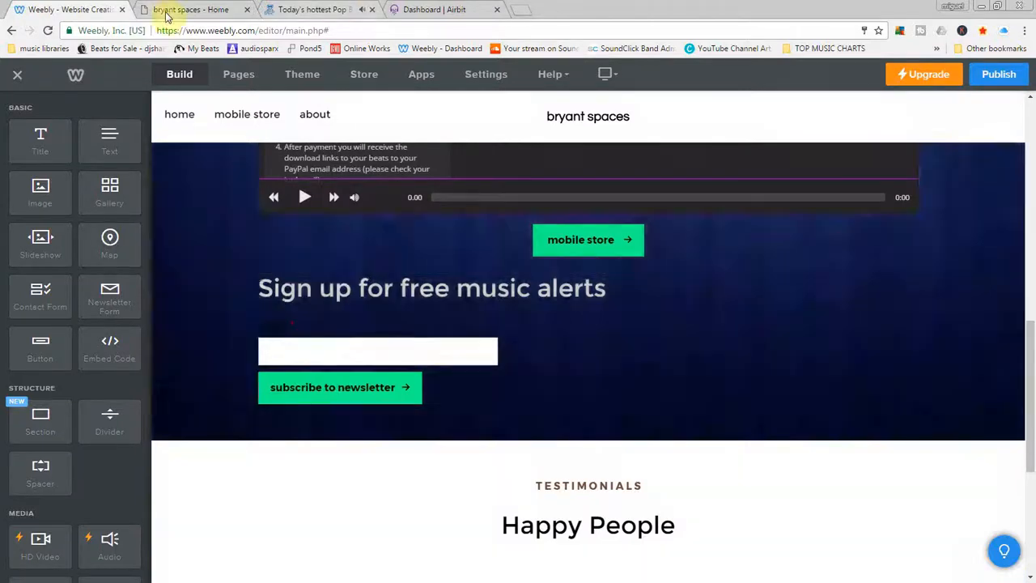
left_click(186, 9)
scroll(693, 436, "down", 10)
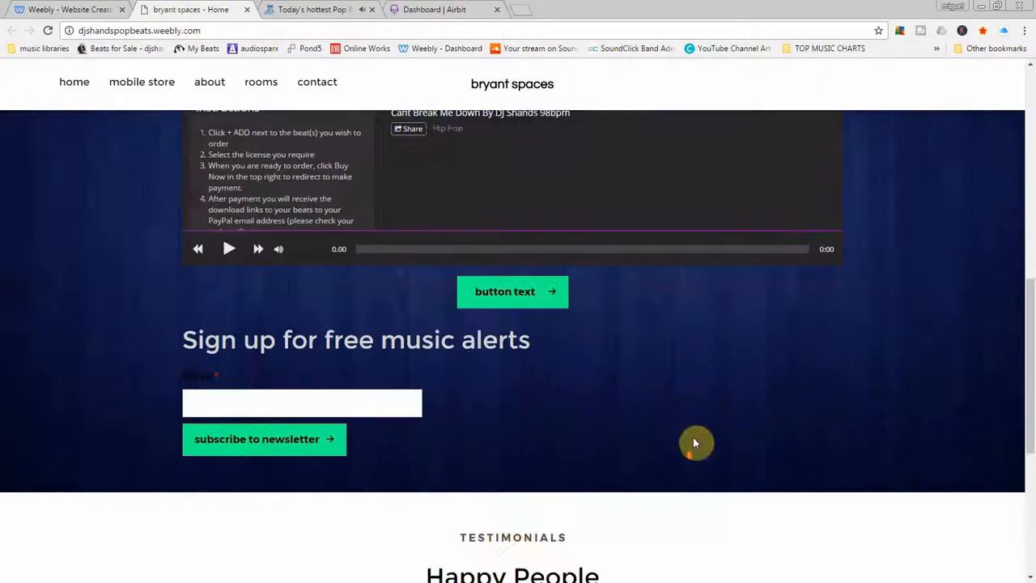
scroll(693, 437, "up", 2)
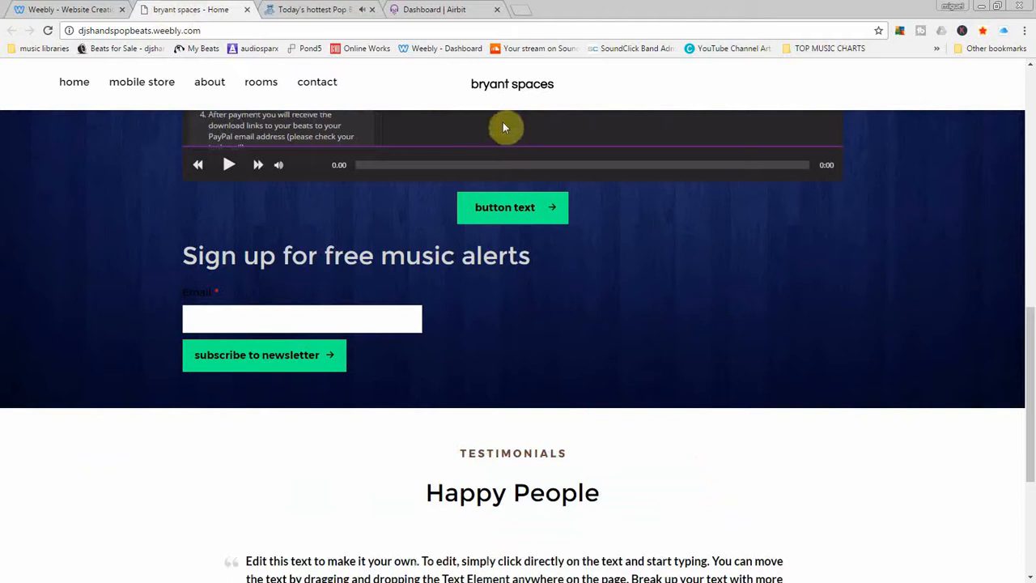
Look at the license comparison table below the mobile store button on the djshandsbeats.com site
left_click(284, 9)
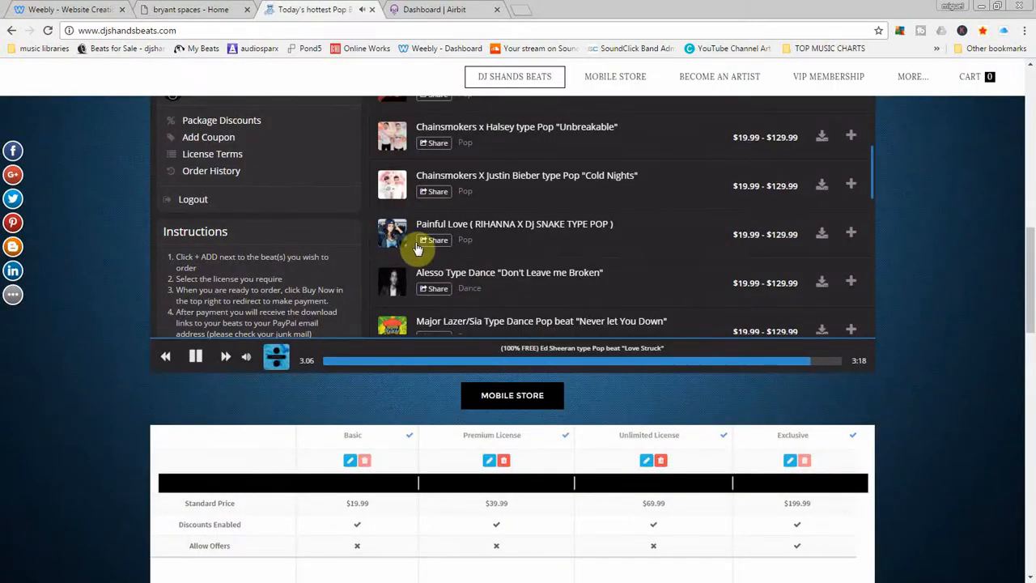
scroll(485, 345, "down", 3)
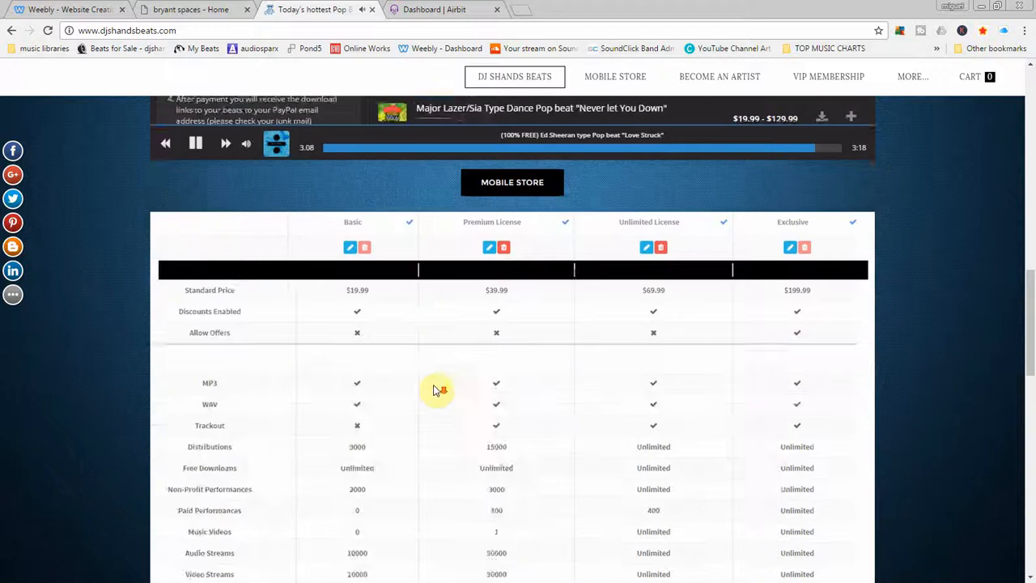
scroll(434, 391, "down", 2)
scroll(413, 252, "up", 1)
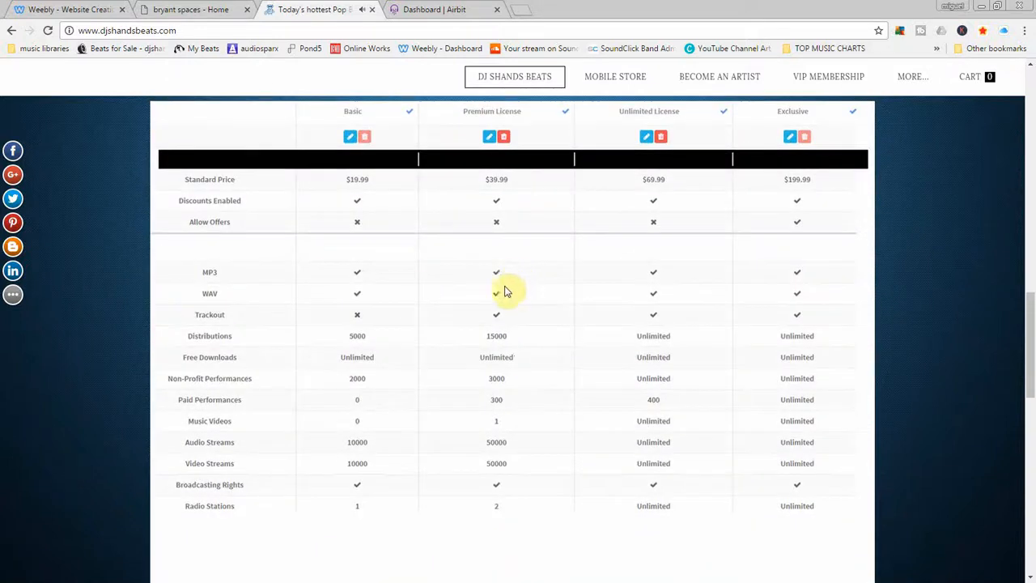
Switch to the Airbit dashboard and open its Licenses page
left_click(421, 11)
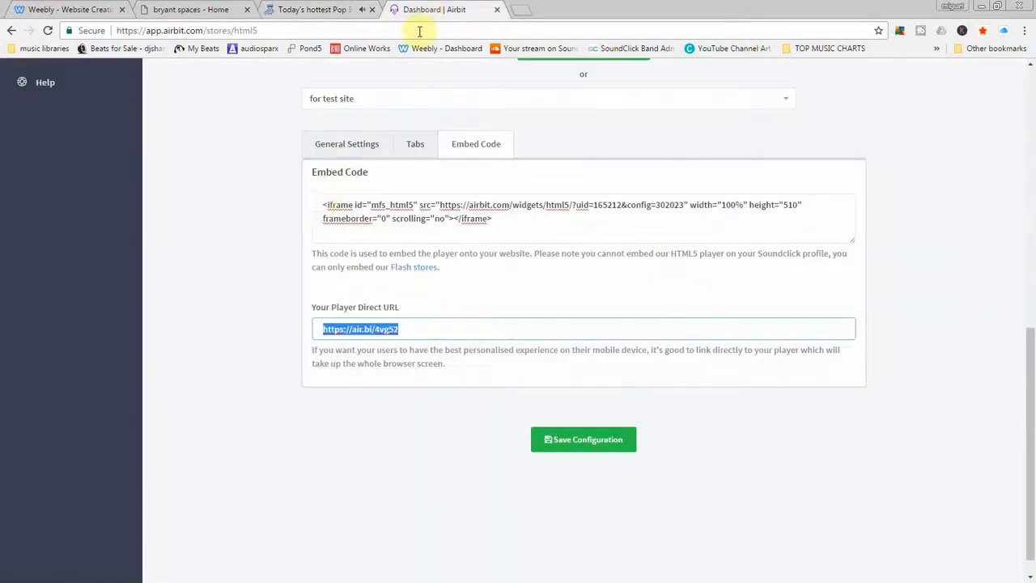
scroll(296, 224, "up", 4)
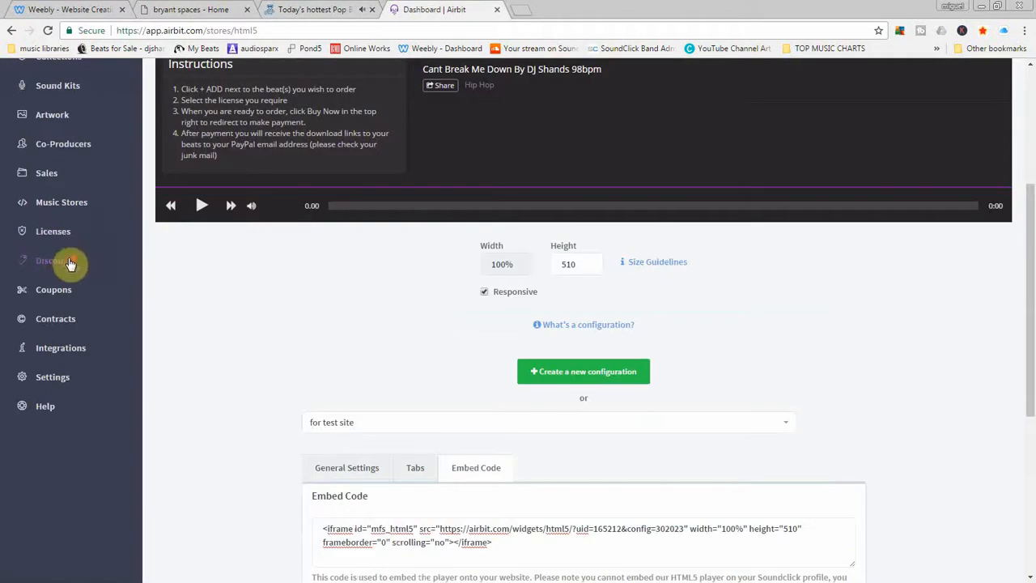
scroll(65, 259, "up", 2)
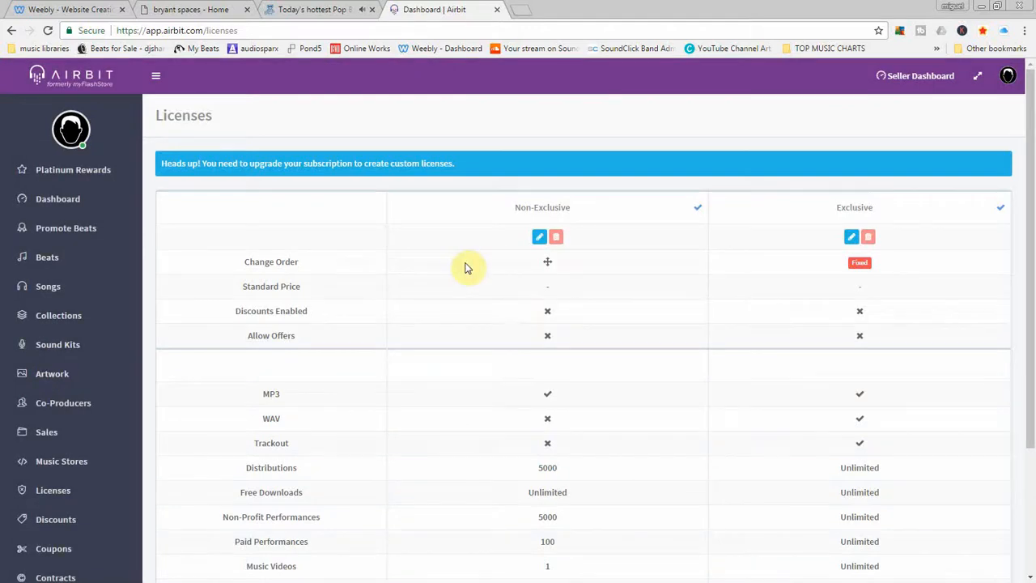
Examine the Non-Exclusive and Exclusive license terms in the Airbit table, from standard price down to radio stations
scroll(467, 270, "down", 2)
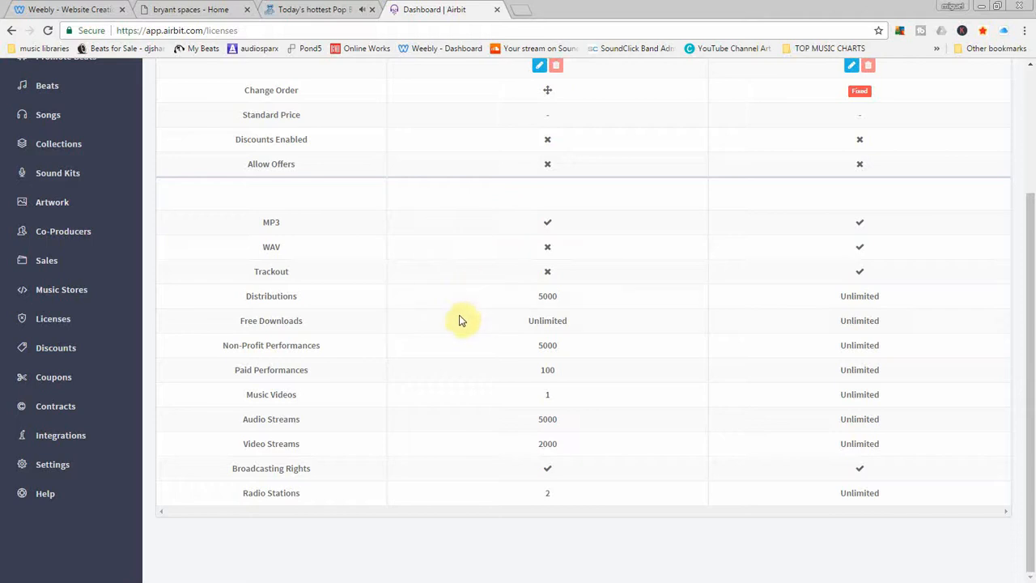
scroll(370, 242, "up", 1)
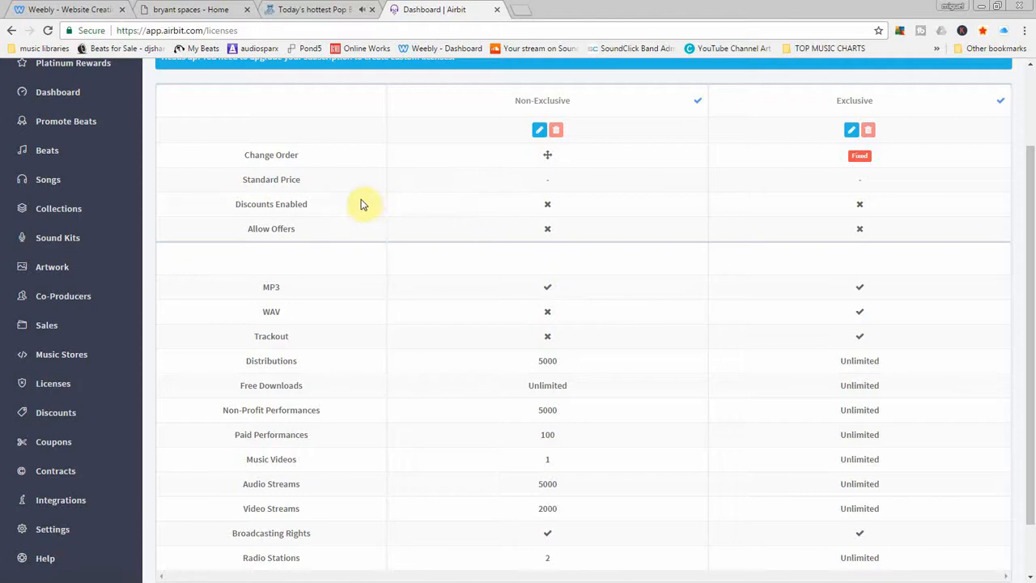
scroll(538, 292, "down", 1)
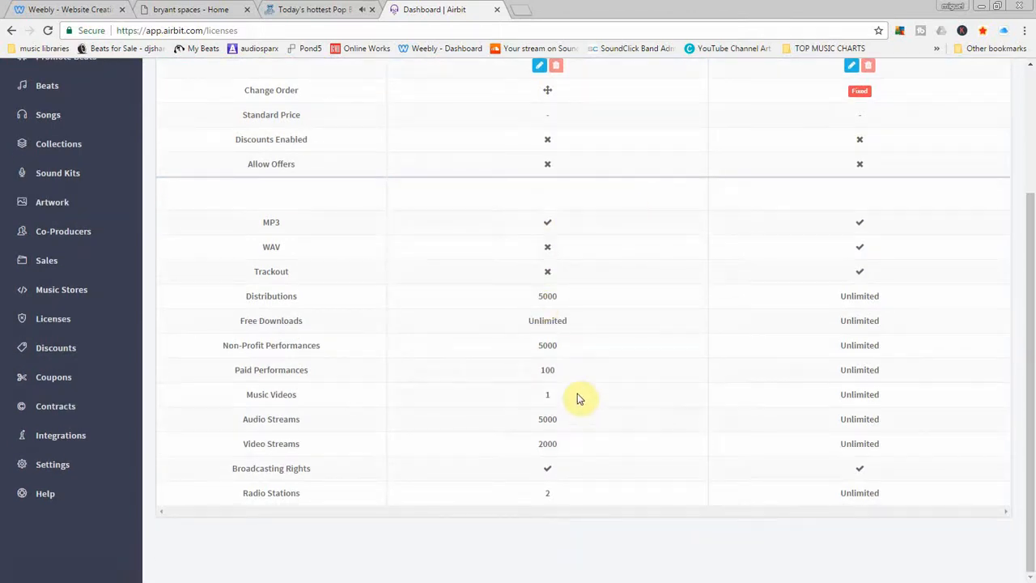
scroll(797, 307, "up", 3)
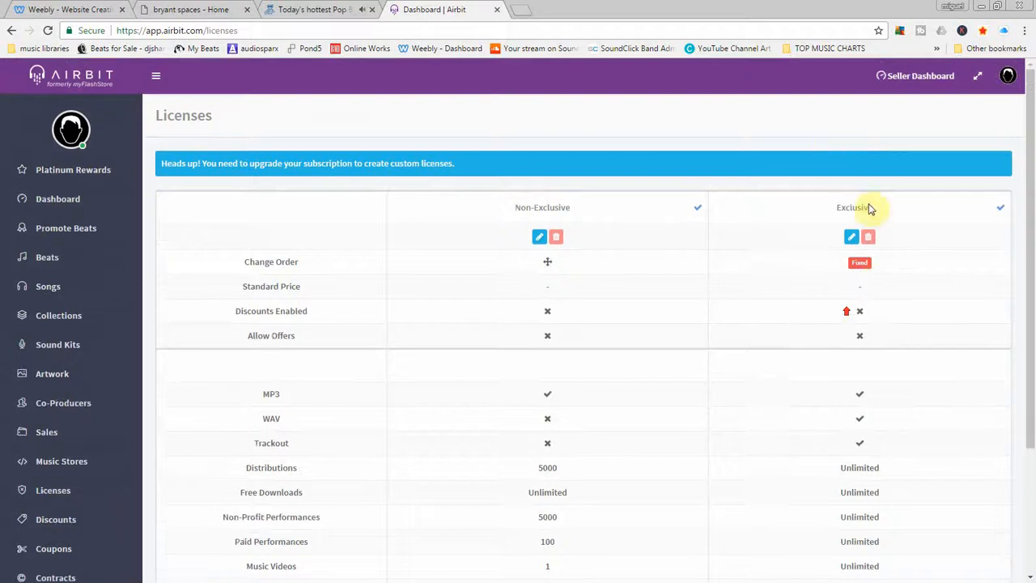
scroll(841, 425, "down", 2)
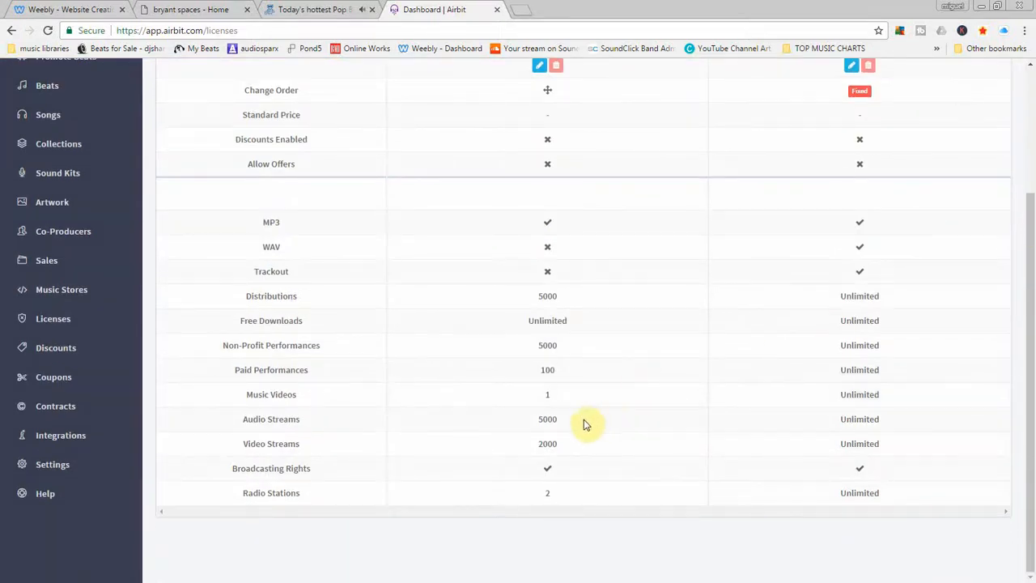
scroll(559, 425, "up", 2)
scroll(558, 425, "down", 1)
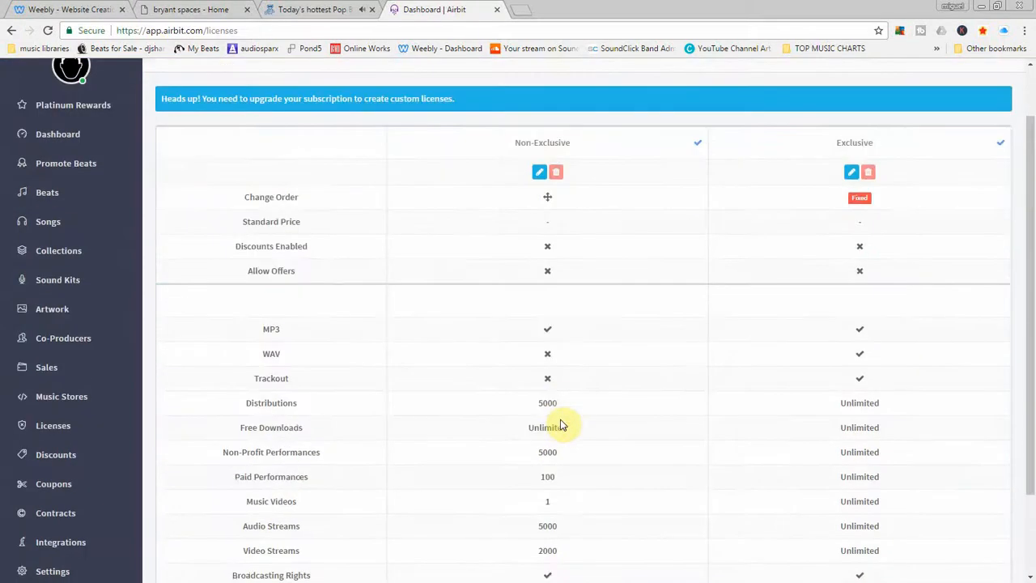
scroll(539, 427, "down", 2)
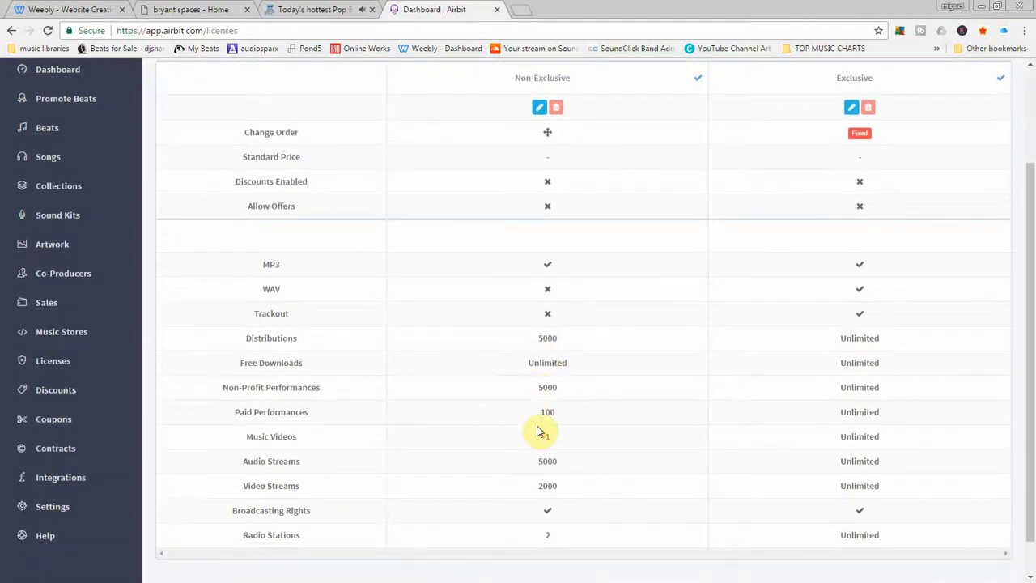
scroll(540, 427, "up", 1)
scroll(540, 426, "down", 1)
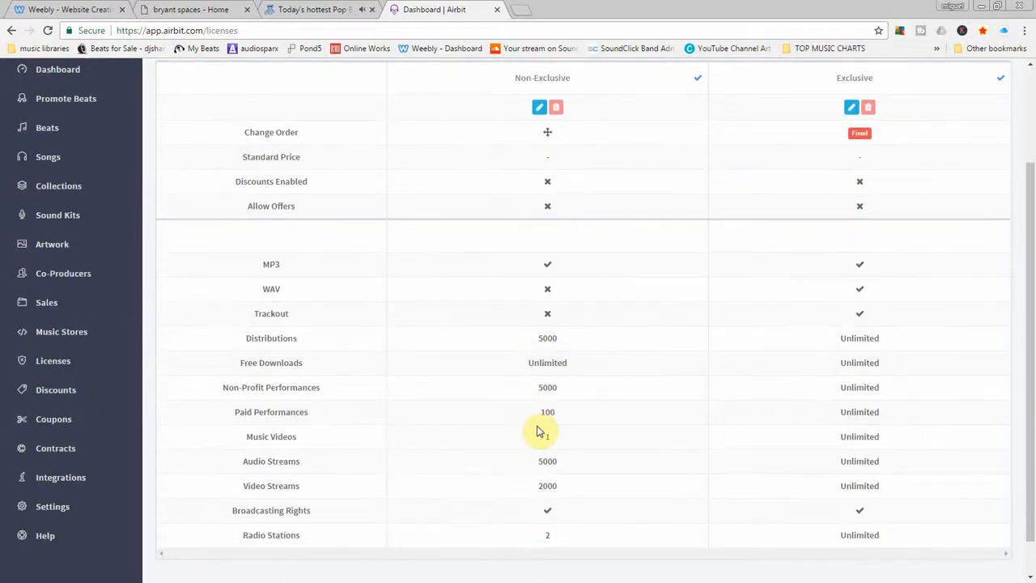
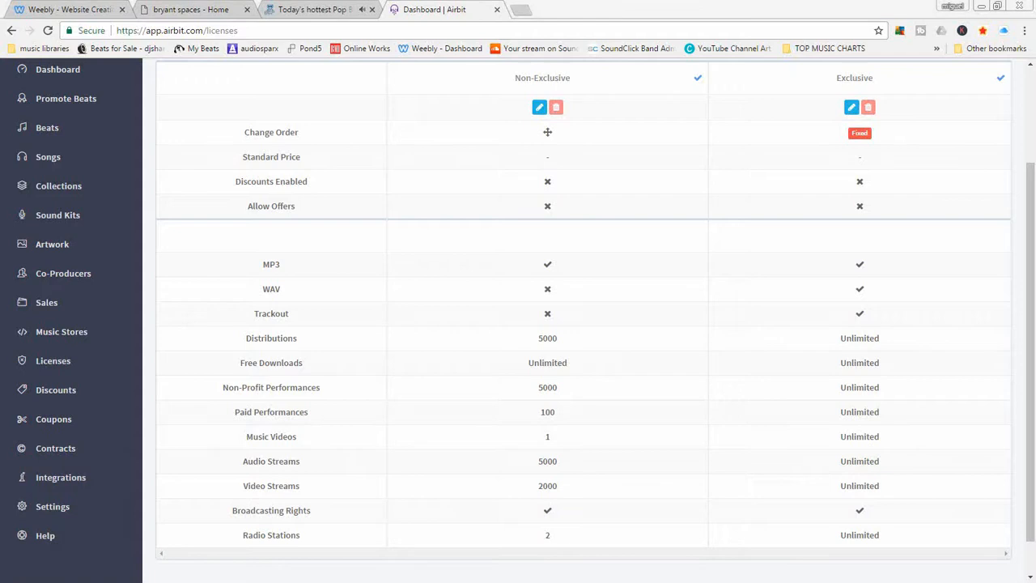
Switch to Paint and cut the license table area, about 1250 × 615 px, out of the Airbit page screenshot
left_click_drag(1009, 76, 324, 124)
double_click(323, 125)
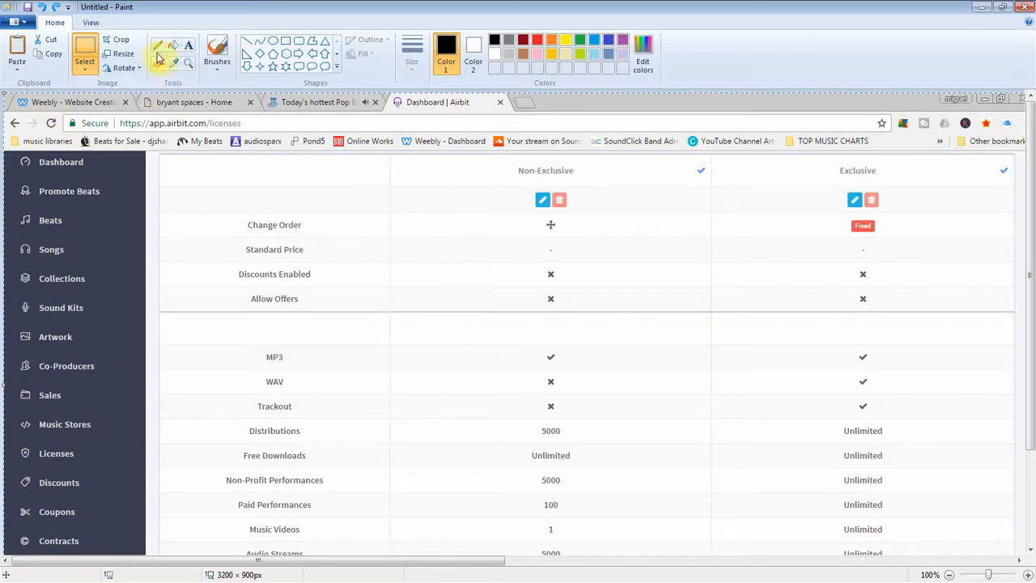
left_click(85, 49)
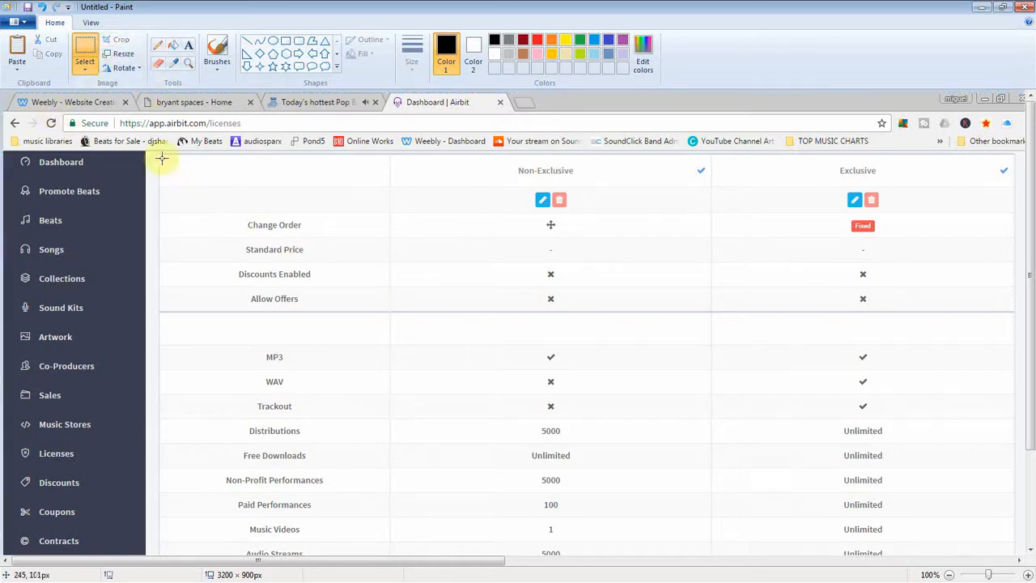
mouse_move(158, 156)
left_mouse_down()
mouse_move(720, 538)
mouse_move(1011, 485)
mouse_move(966, 534)
mouse_move(966, 554)
left_mouse_up()
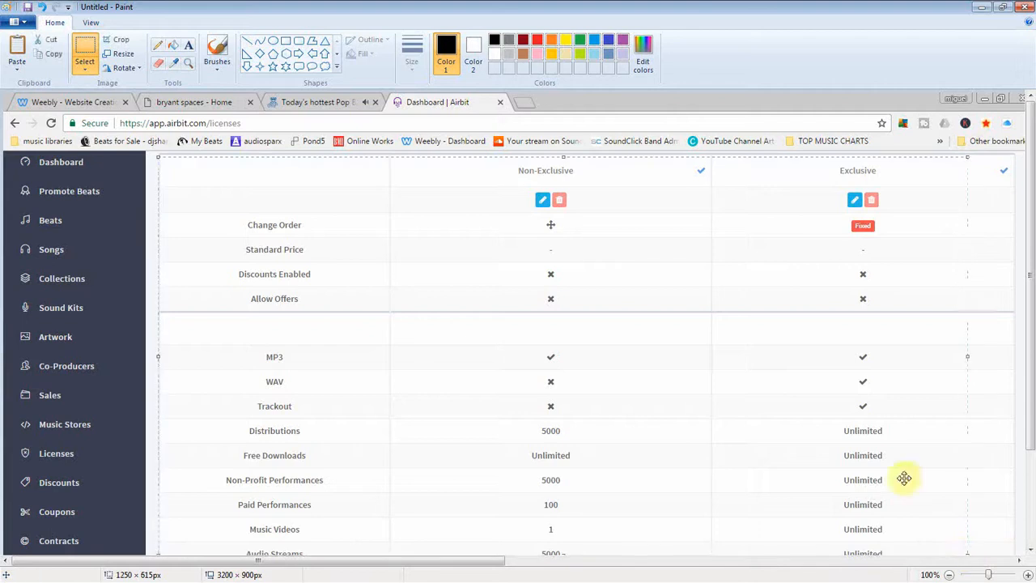
right_click(467, 295)
left_click(499, 317)
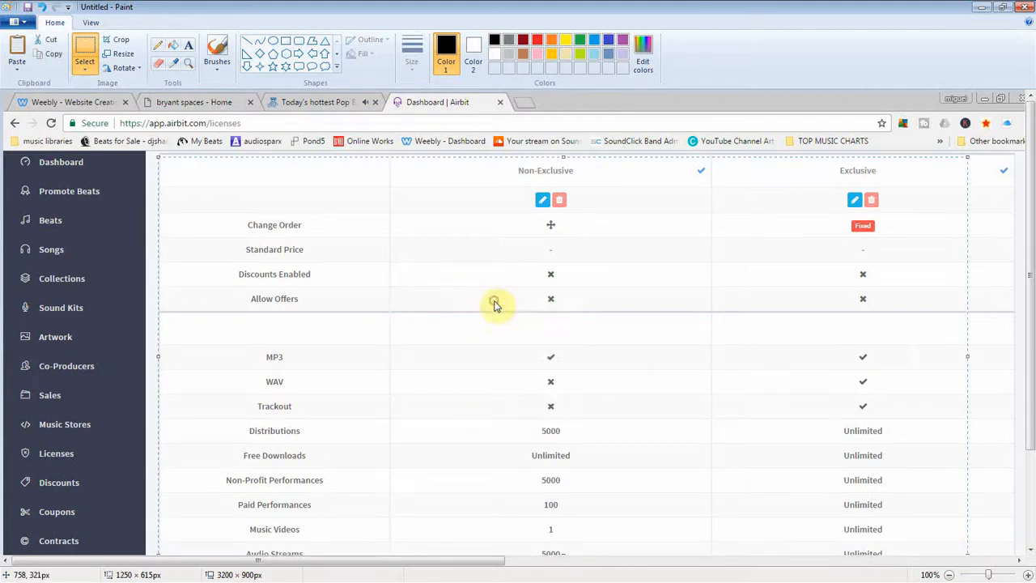
key("Delete")
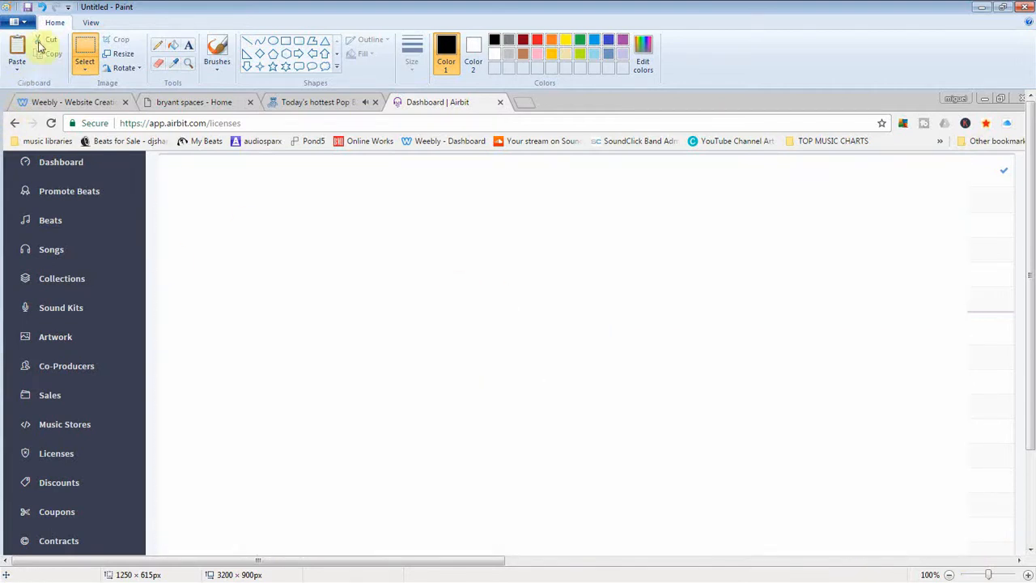
Start a new Paint image without saving the screenshot, paste the cut license table and stretch it to about 1250 × 620 px
key("ctrl+n")
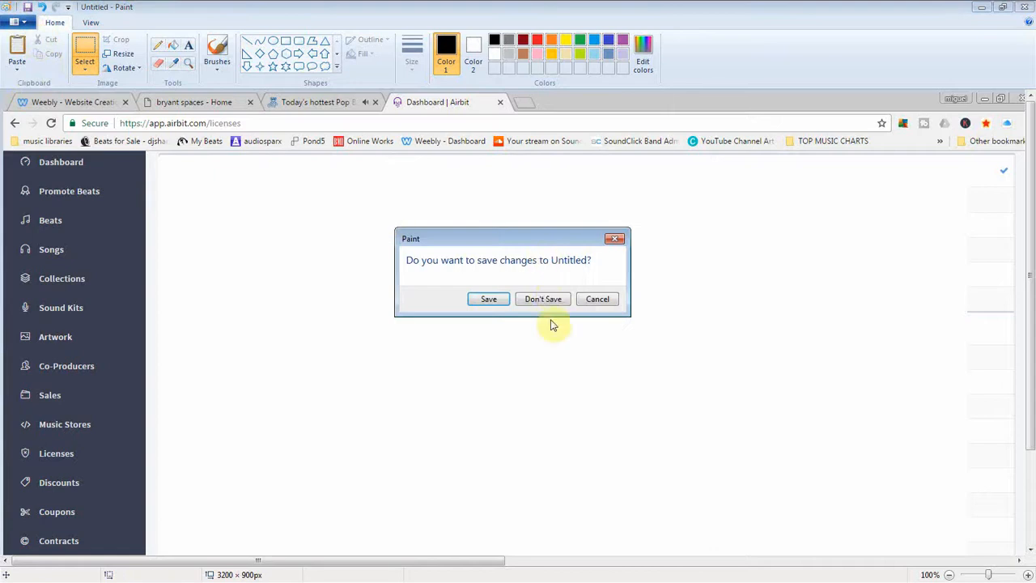
left_click(545, 296)
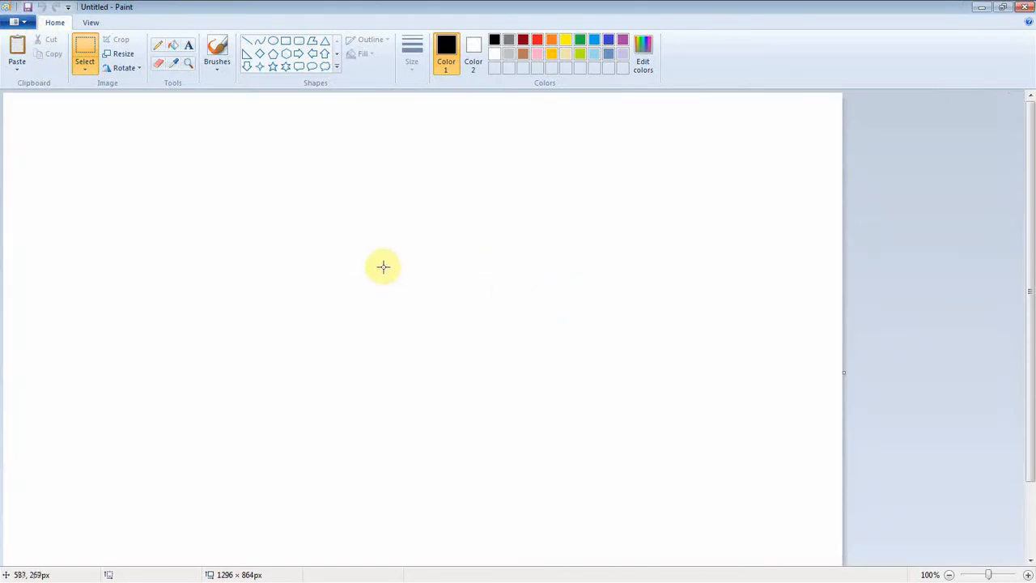
key("ctrl+v")
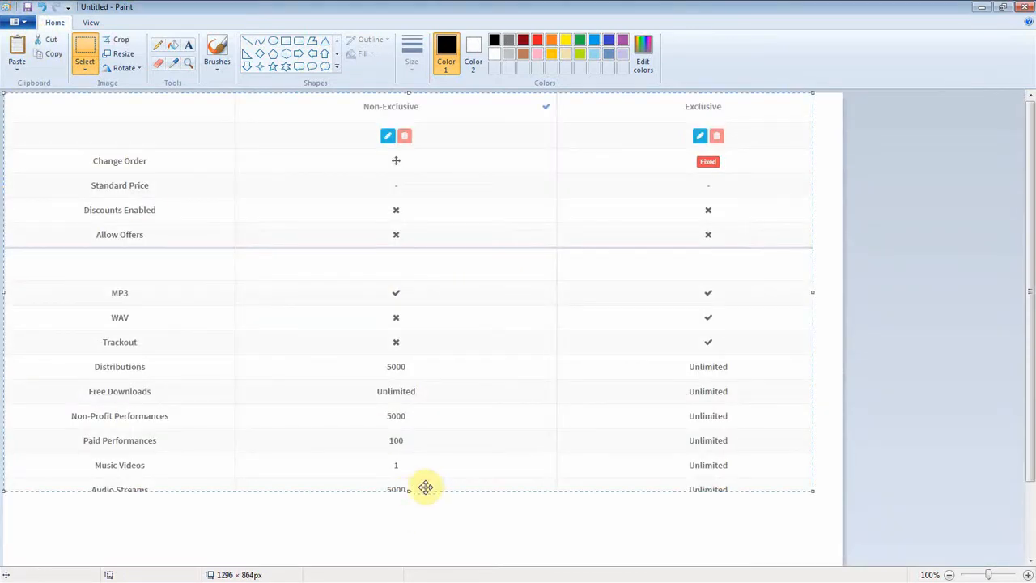
mouse_move(412, 489)
left_mouse_down()
mouse_move(412, 522)
mouse_move(411, 493)
left_mouse_up()
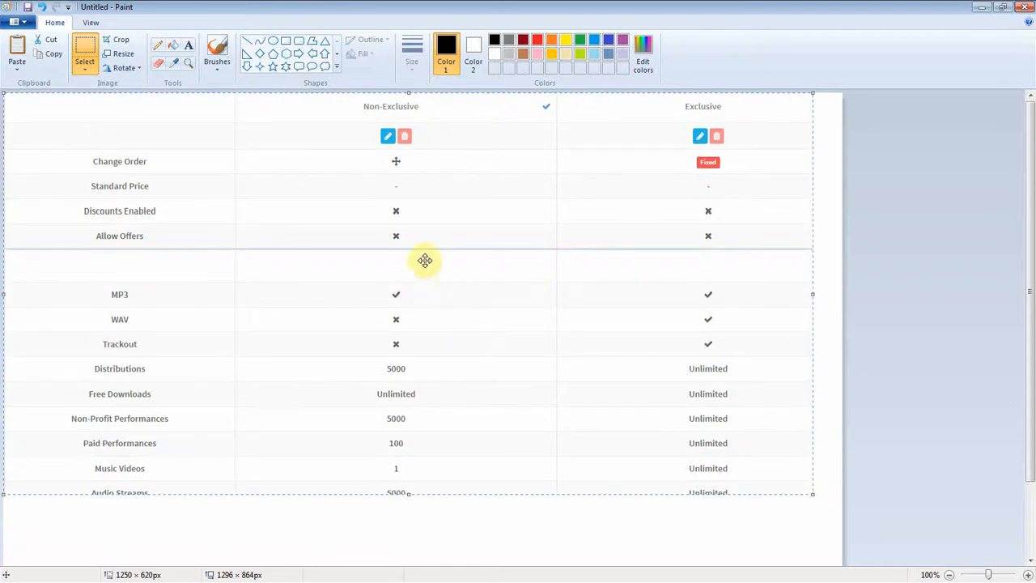
right_click(478, 278)
left_click(541, 300)
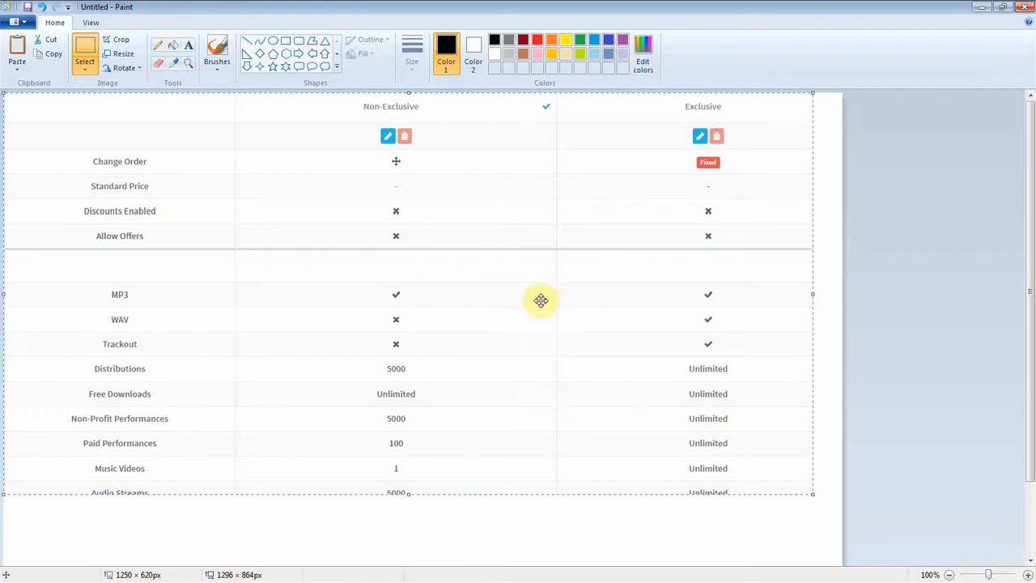
Switch back to djshandsbeats.com in the browser and look over the license table, mobile store button and promotional banner
mouse_move(214, 7)
left_mouse_down()
mouse_move(208, 335)
mouse_move(228, 394)
left_mouse_up()
left_click(322, 7)
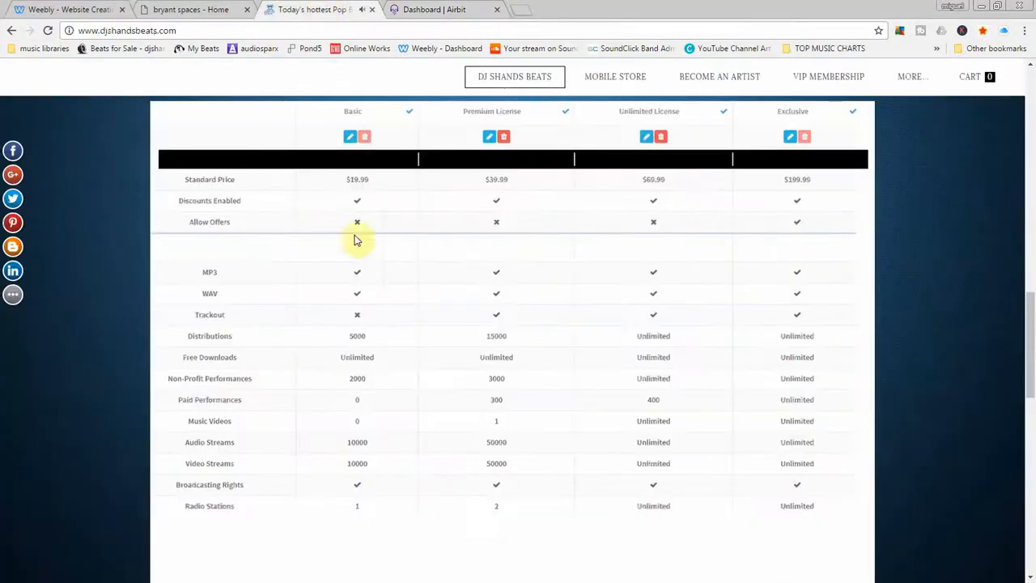
scroll(470, 256, "up", 3)
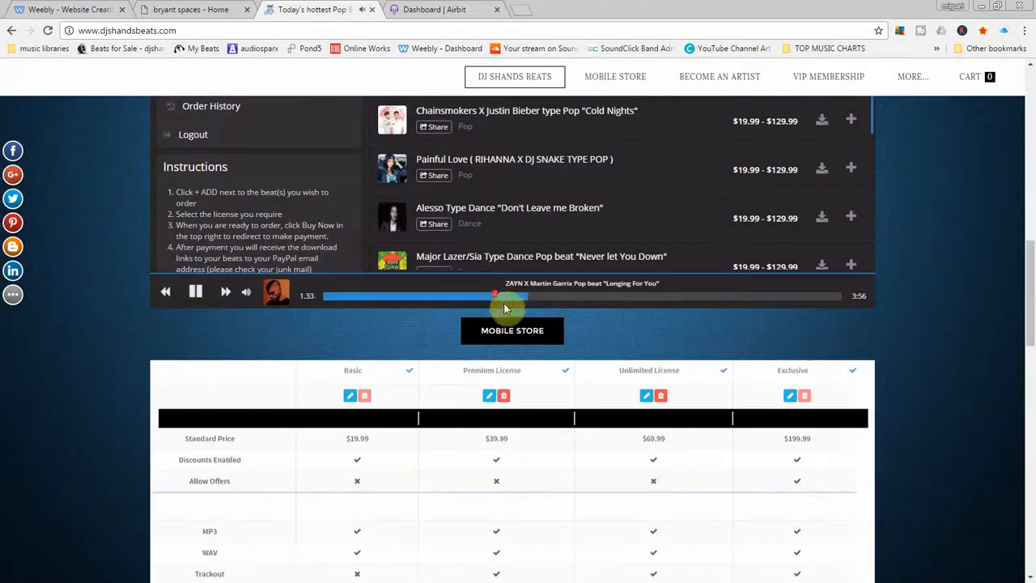
scroll(527, 340, "up", 7)
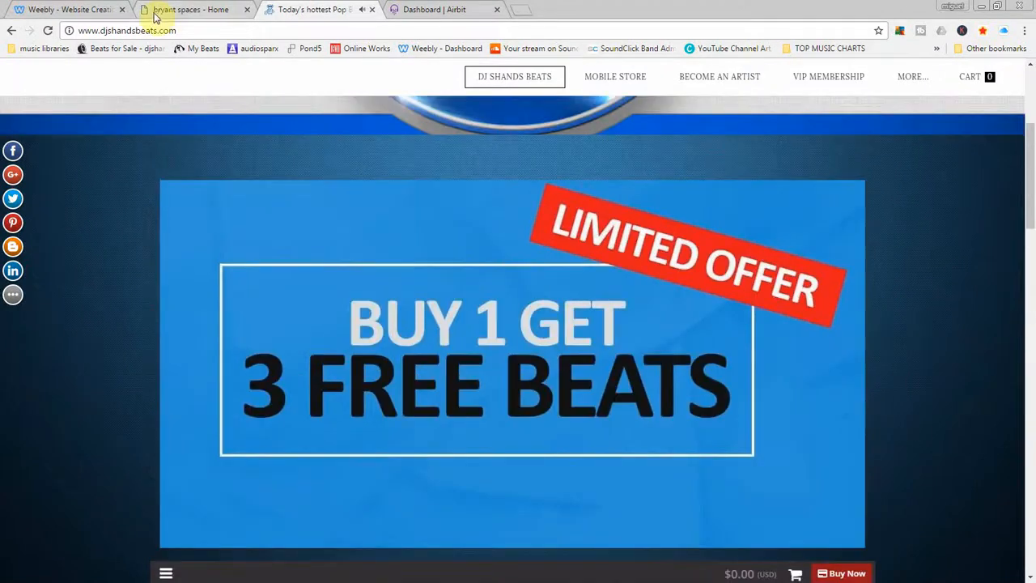
In the Weebly editor, add an image element between the beat player and the mobile store button and open its file upload
left_click(156, 12)
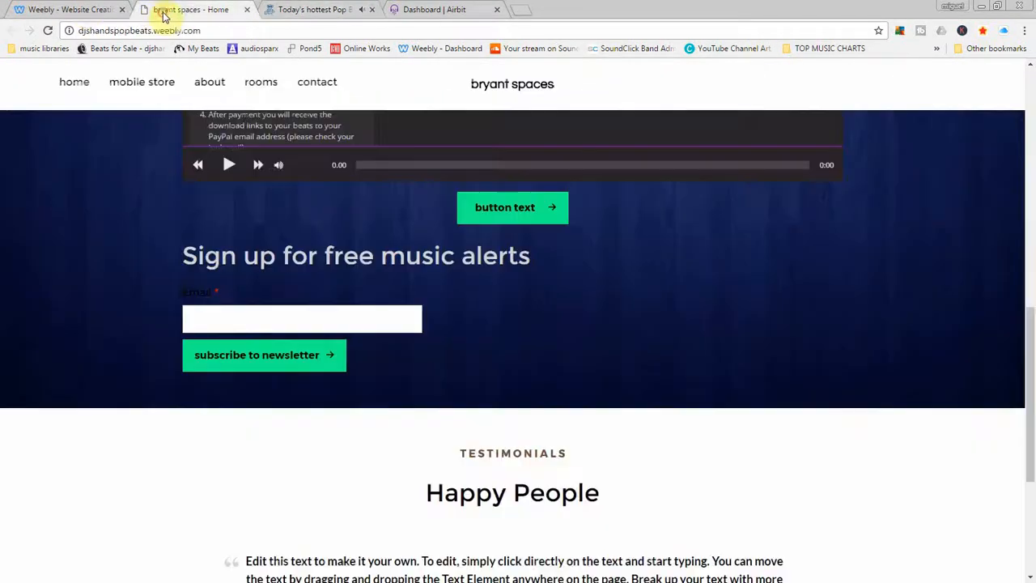
left_click(80, 8)
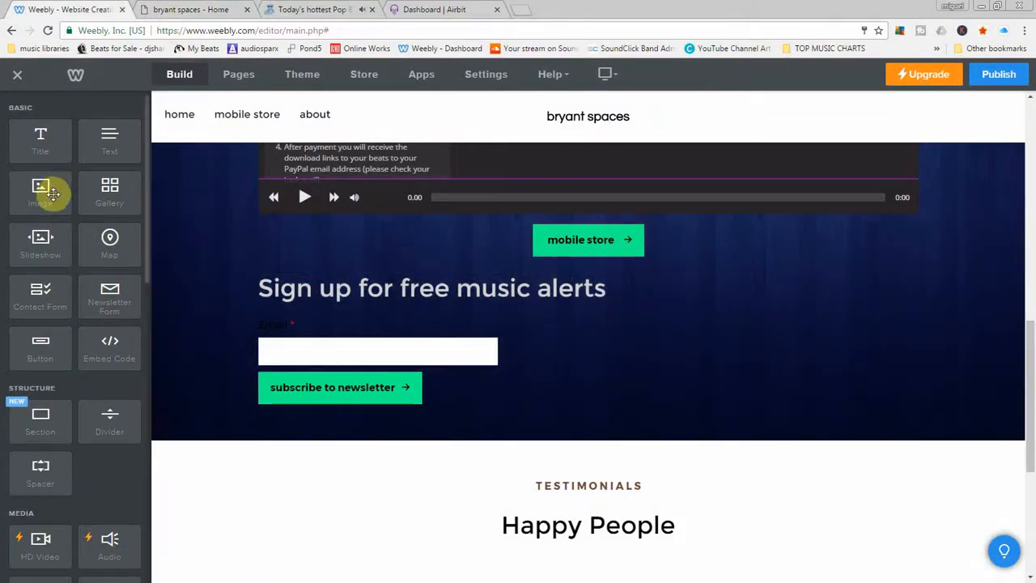
left_click_drag(51, 192, 483, 242)
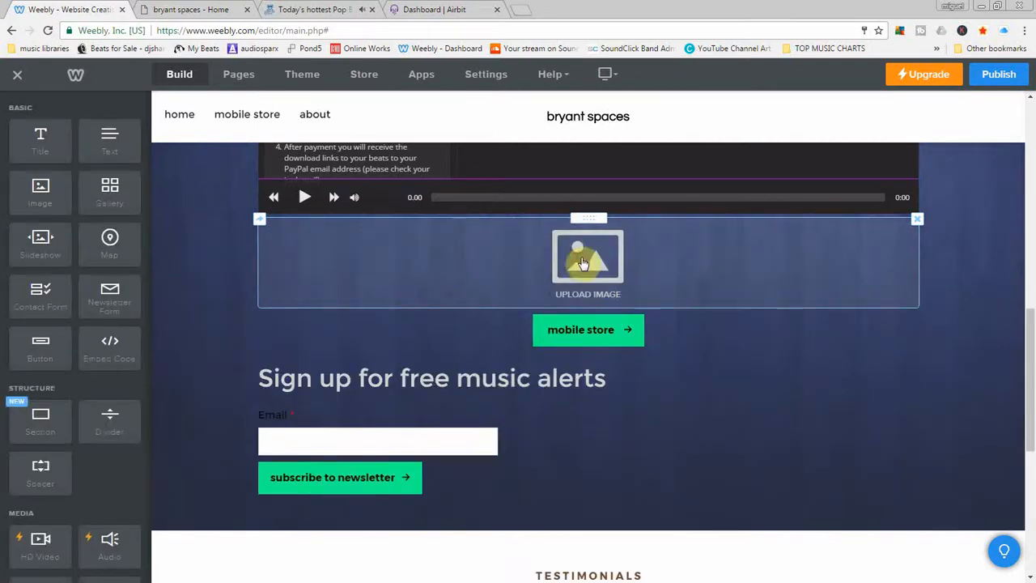
left_click(581, 263)
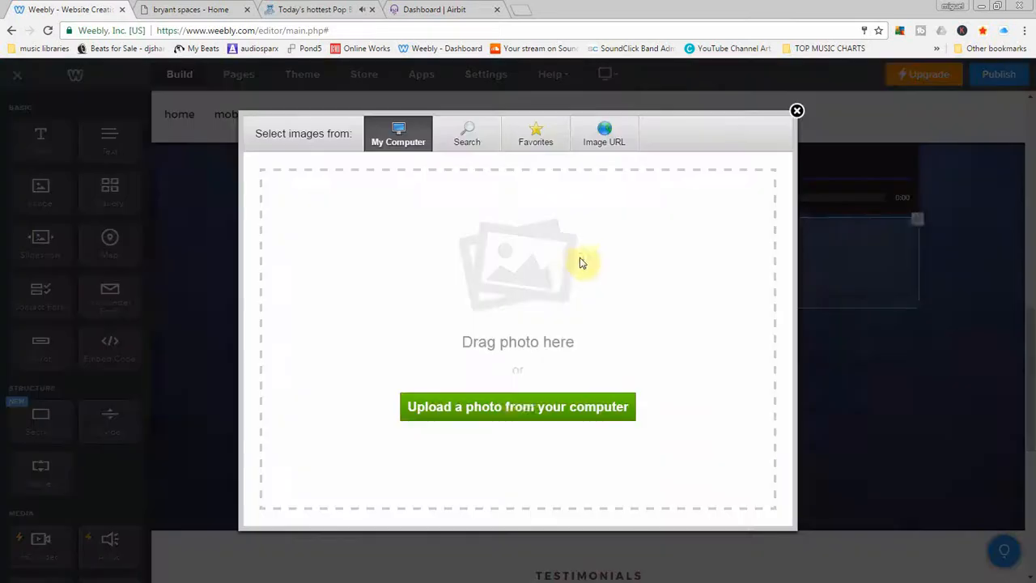
left_click(455, 410)
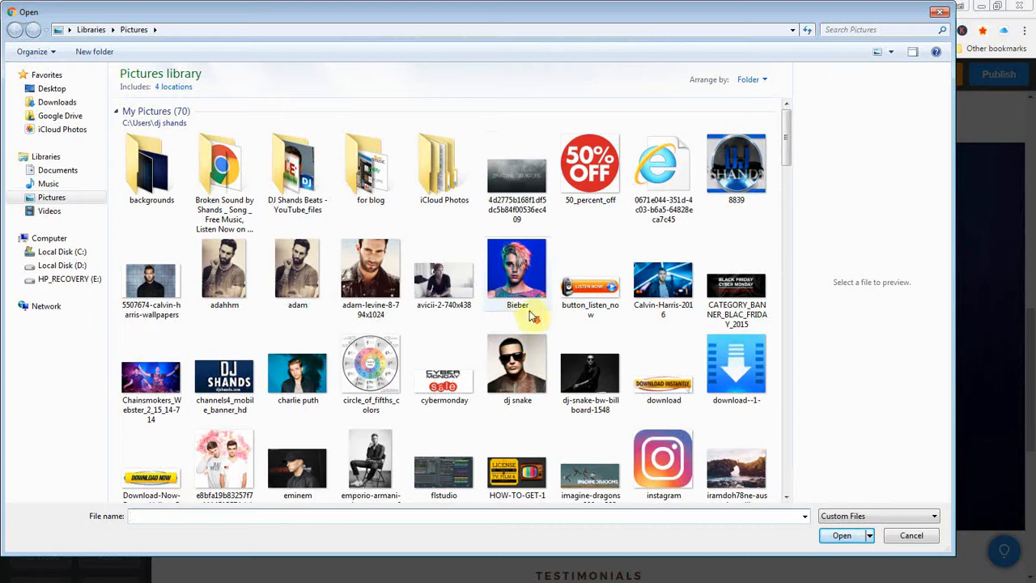
Look through the "DJ Shands Beats - YouTube_files" and "backgrounds" picture folders for the license table image
double_click(279, 186)
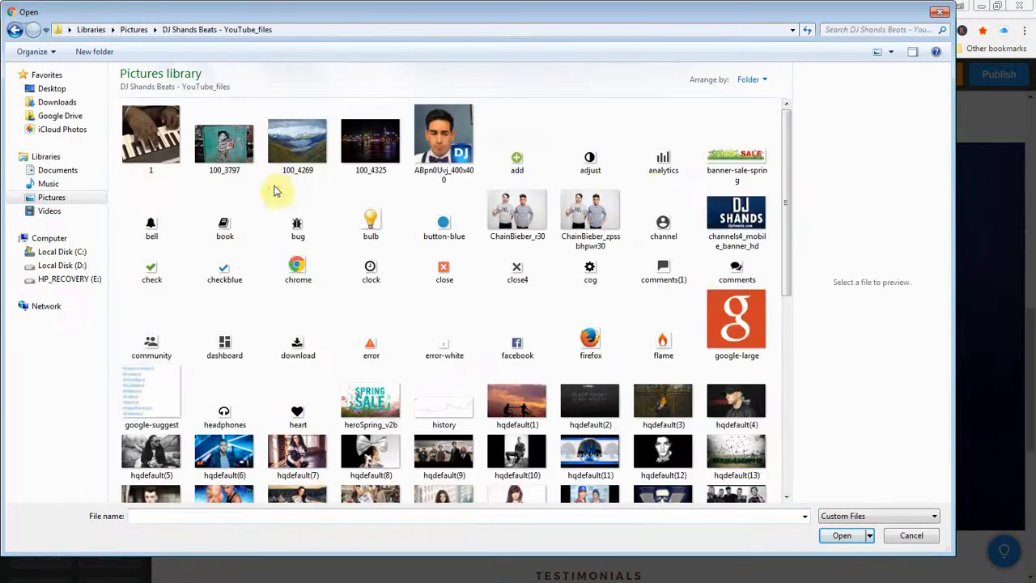
left_click_drag(789, 159, 801, 451)
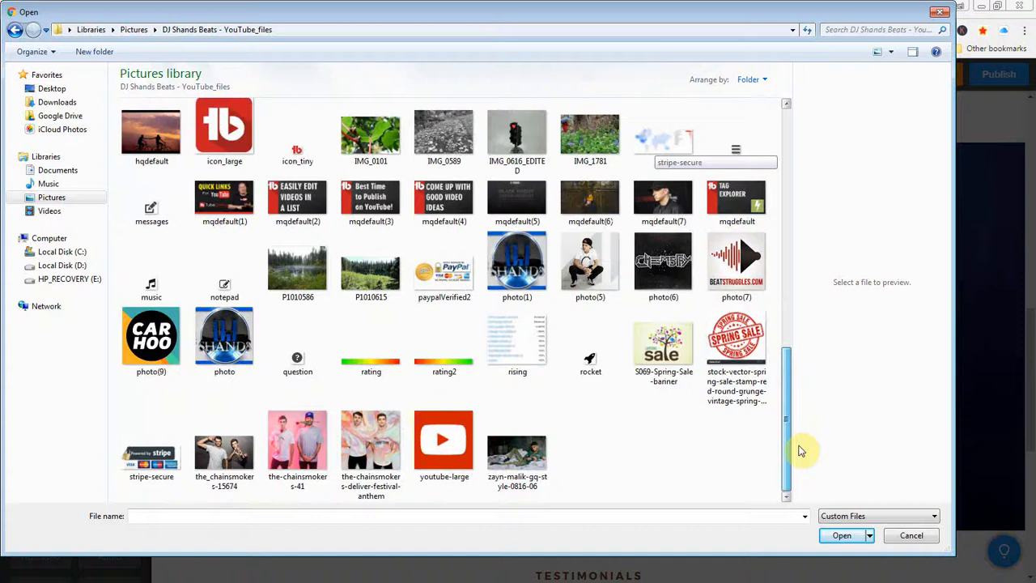
left_click_drag(790, 397, 763, 143)
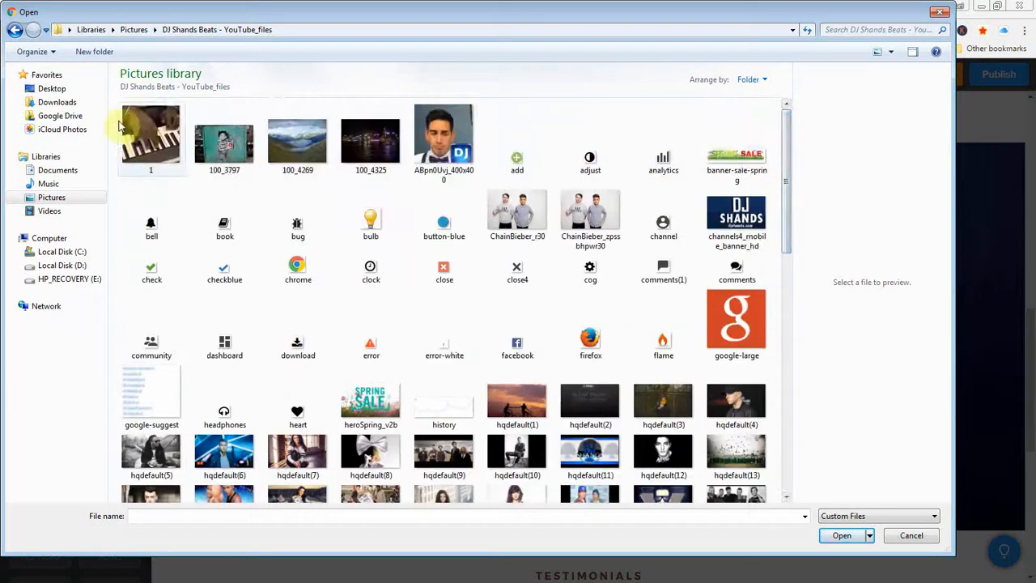
left_click(15, 29)
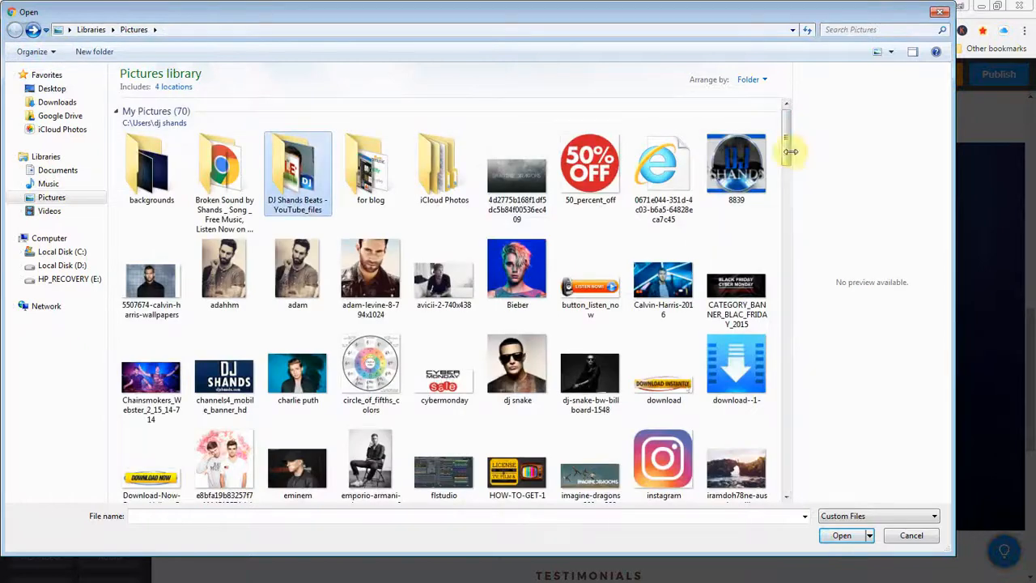
left_click_drag(790, 151, 785, 129)
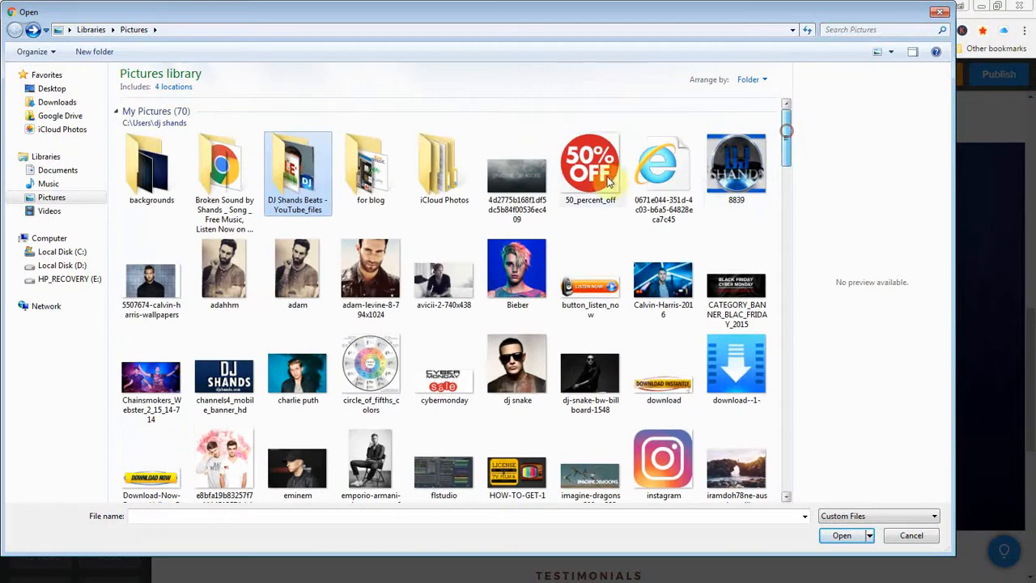
left_click(162, 189)
double_click(162, 189)
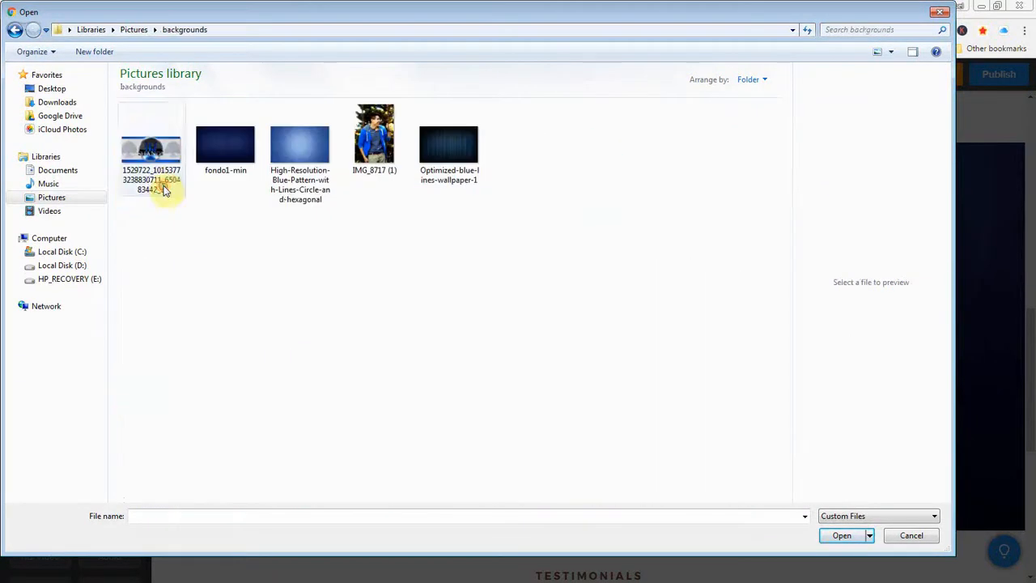
left_click(15, 30)
Try to open a file named "license" directly from the Pictures library
left_click(144, 519)
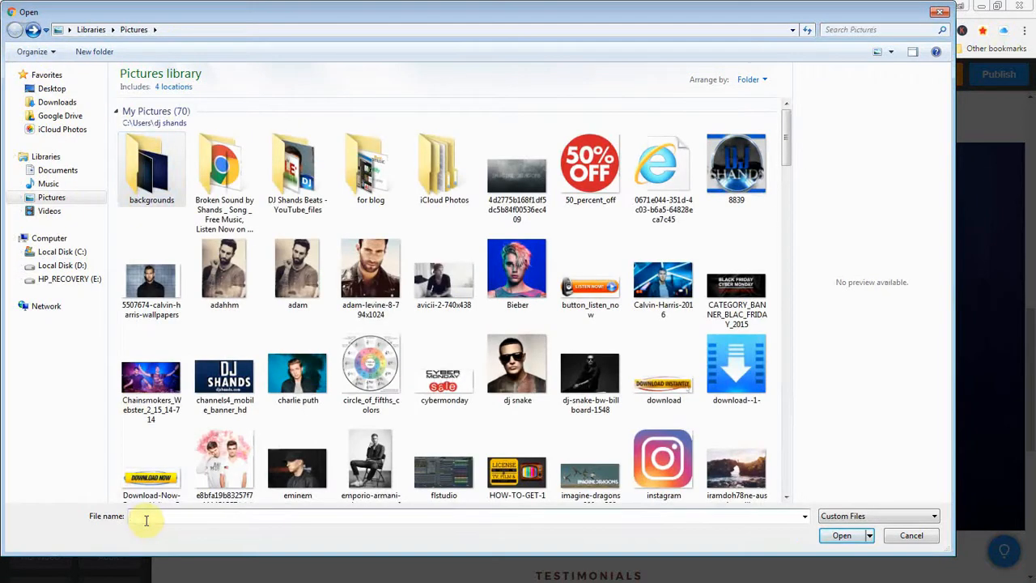
type("lic")
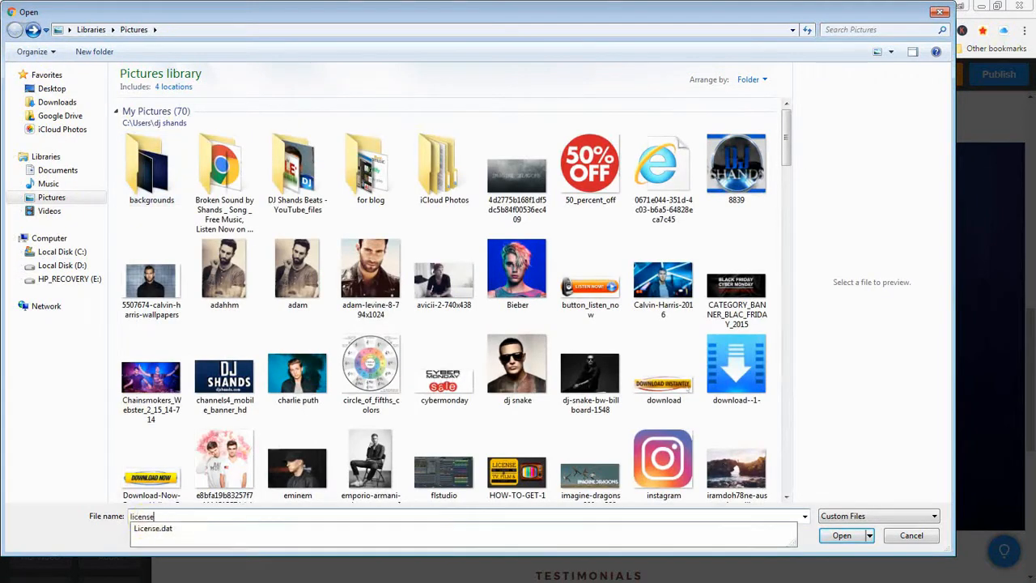
type("ense")
key("Return")
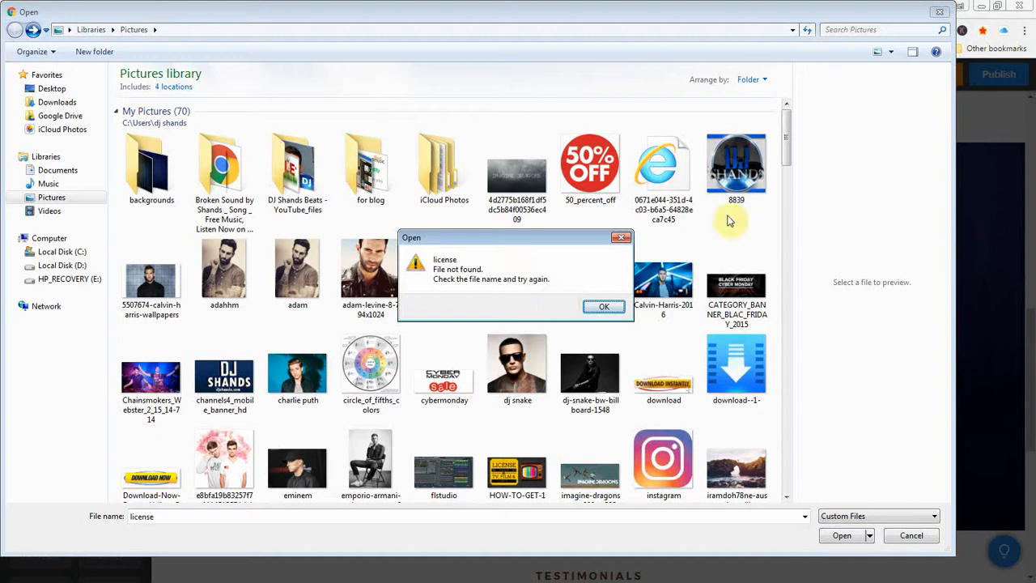
left_click(607, 306)
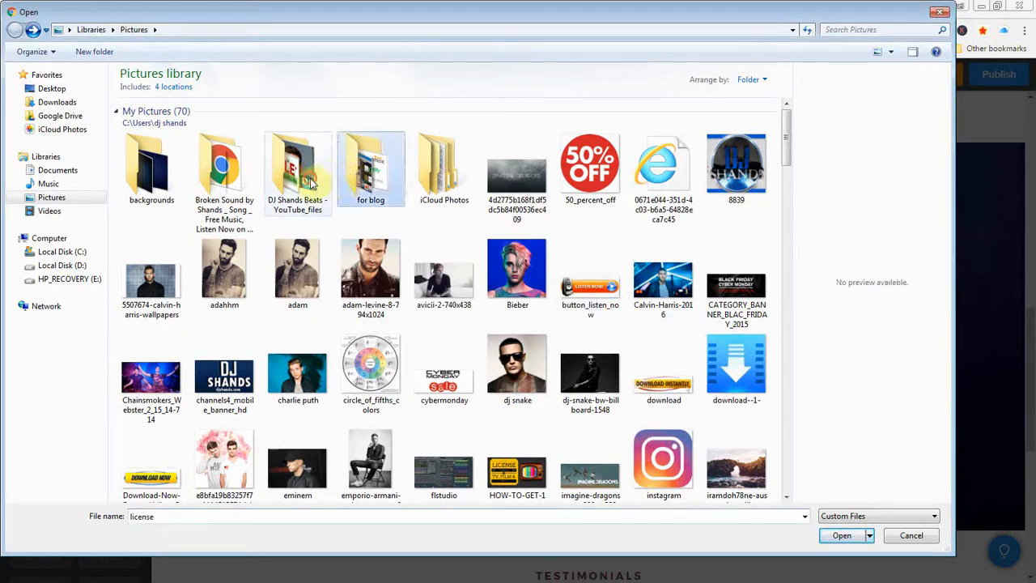
Upload the "license" image from the "for blog" folder into the new image element
double_click(366, 174)
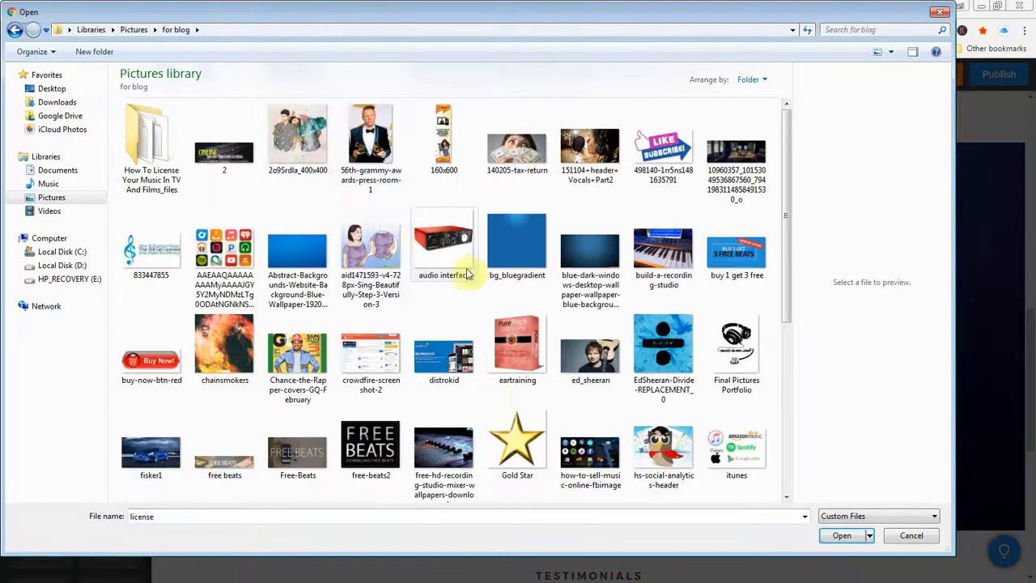
left_click_drag(789, 273, 789, 390)
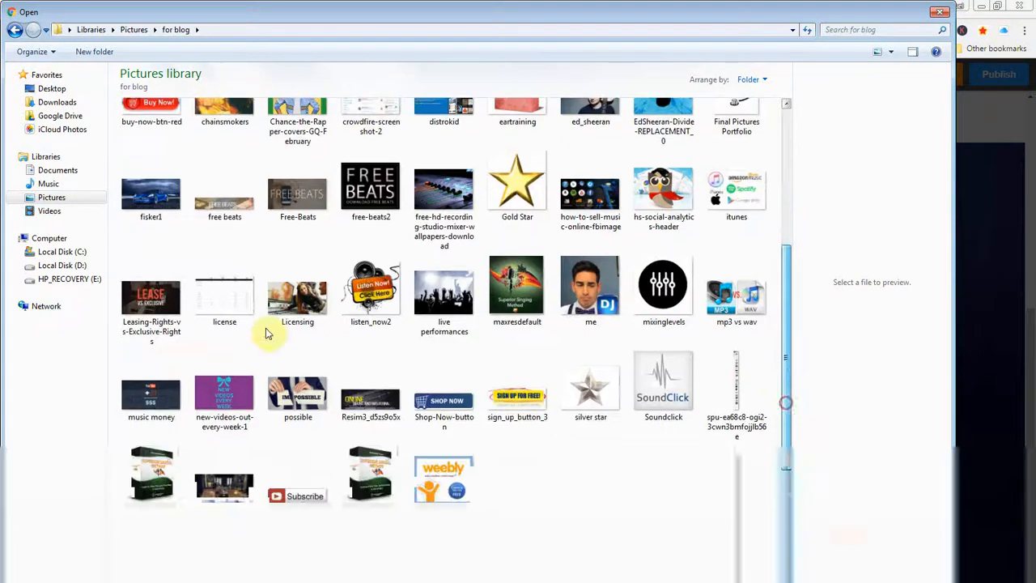
left_click(228, 310)
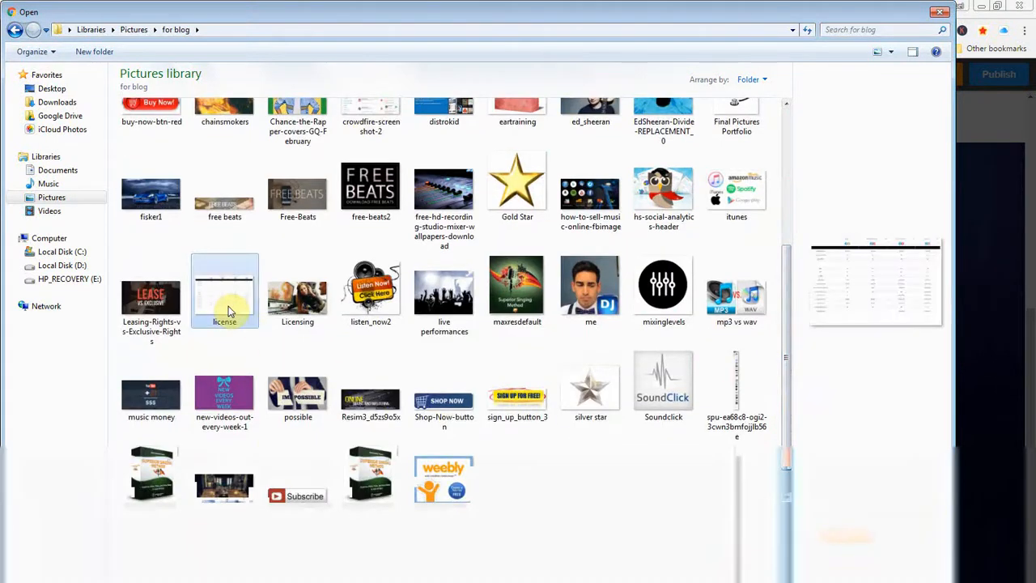
double_click(228, 306)
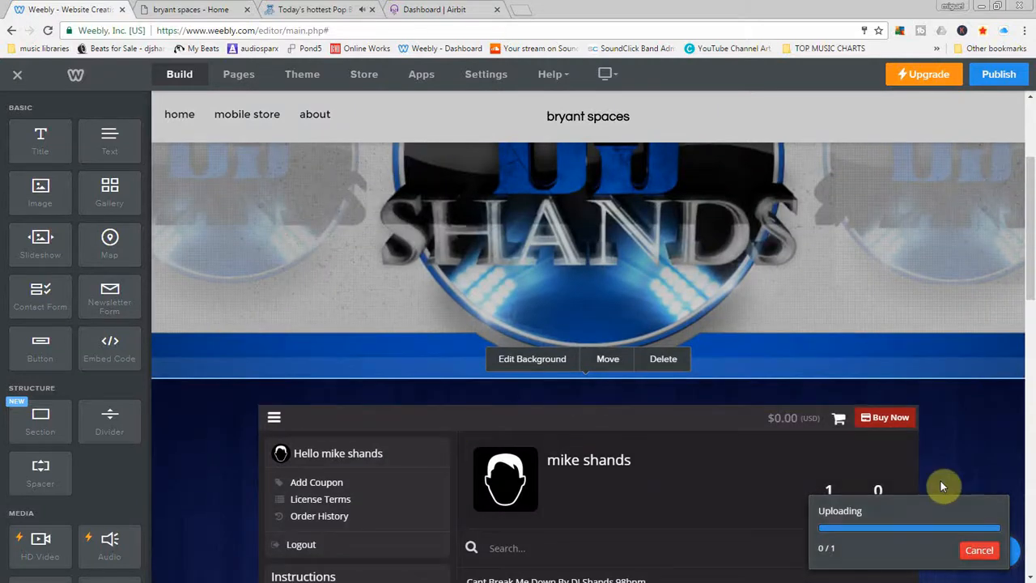
Check the license table image on the Weebly page and compare its placement with the table on djshandsbeats.com
scroll(950, 437, "down", 4)
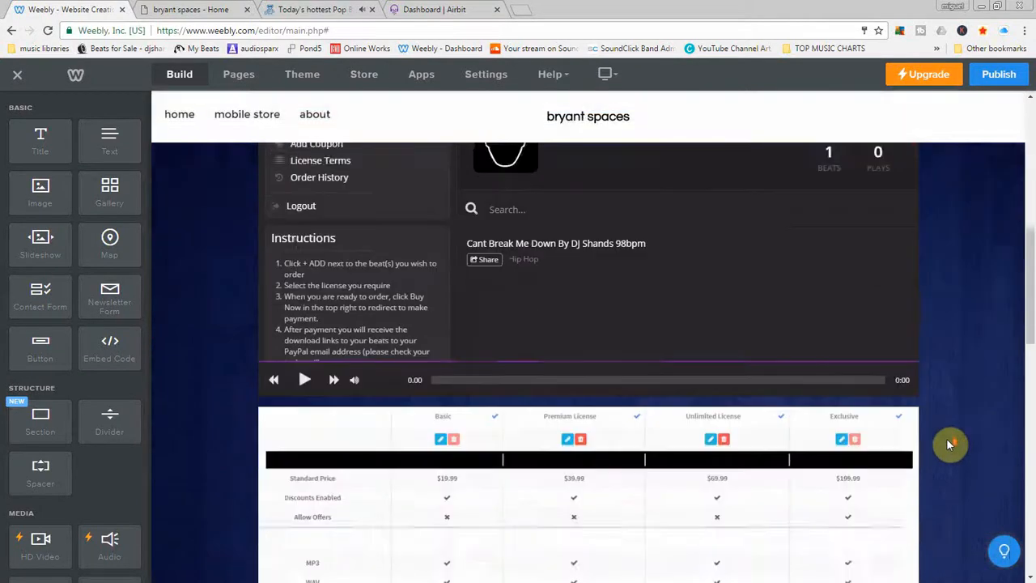
scroll(951, 443, "down", 2)
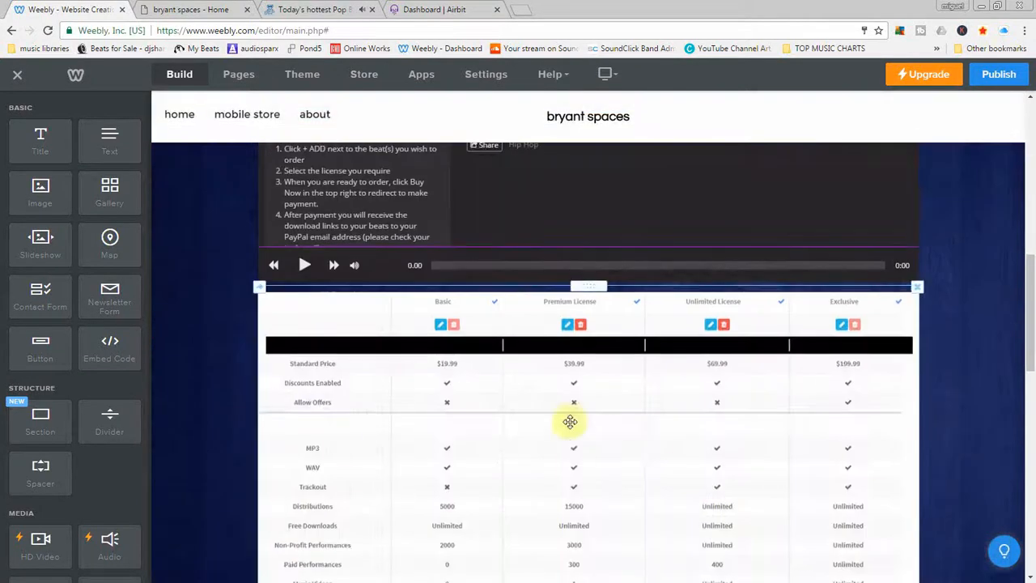
left_click(286, 17)
scroll(501, 280, "down", 10)
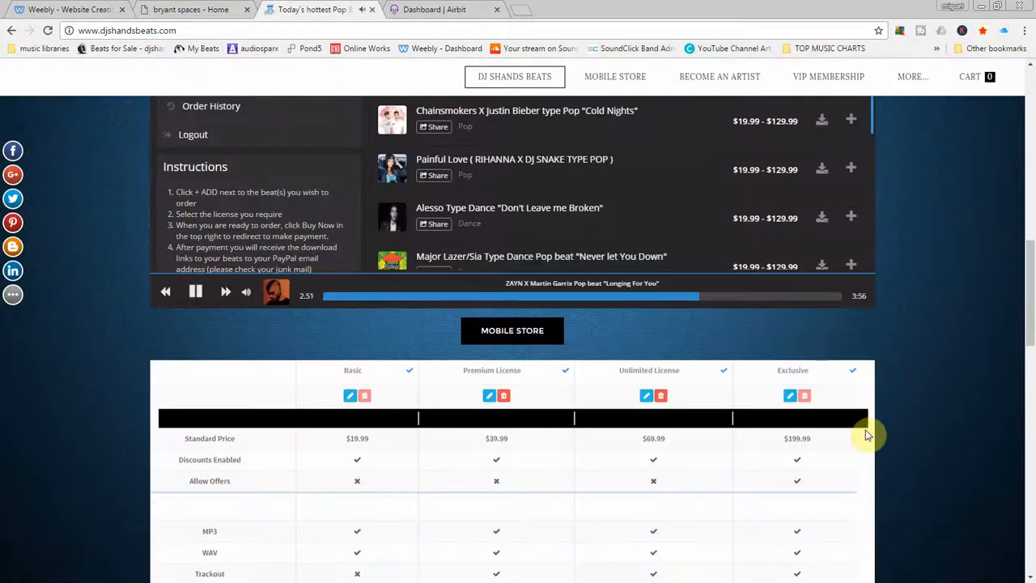
Review the license table on djshandsbeats.com, open the site's FAQ page and read its common, technical, licensing and refund questions
scroll(878, 429, "down", 4)
scroll(878, 429, "up", 3)
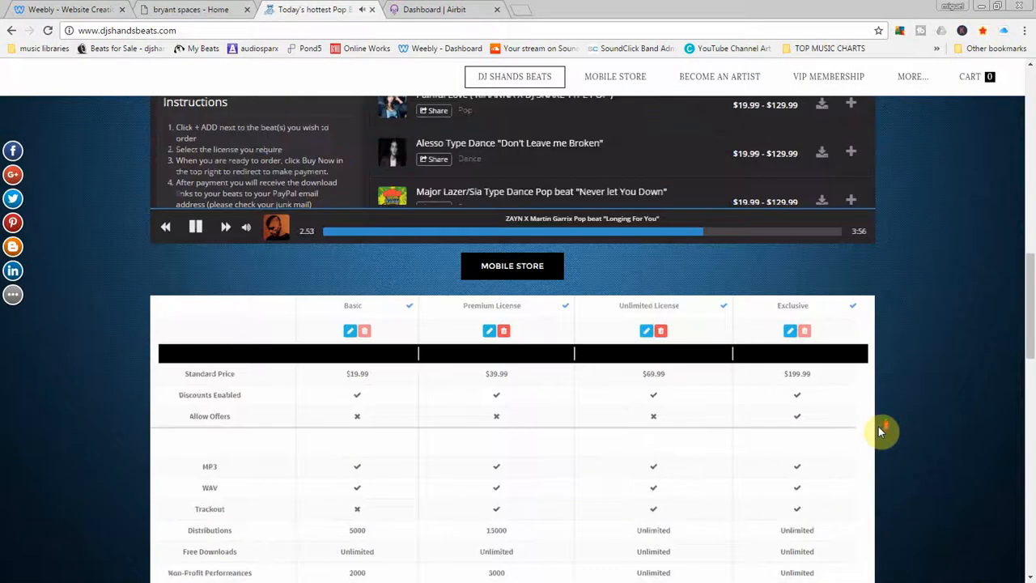
scroll(878, 426, "down", 5)
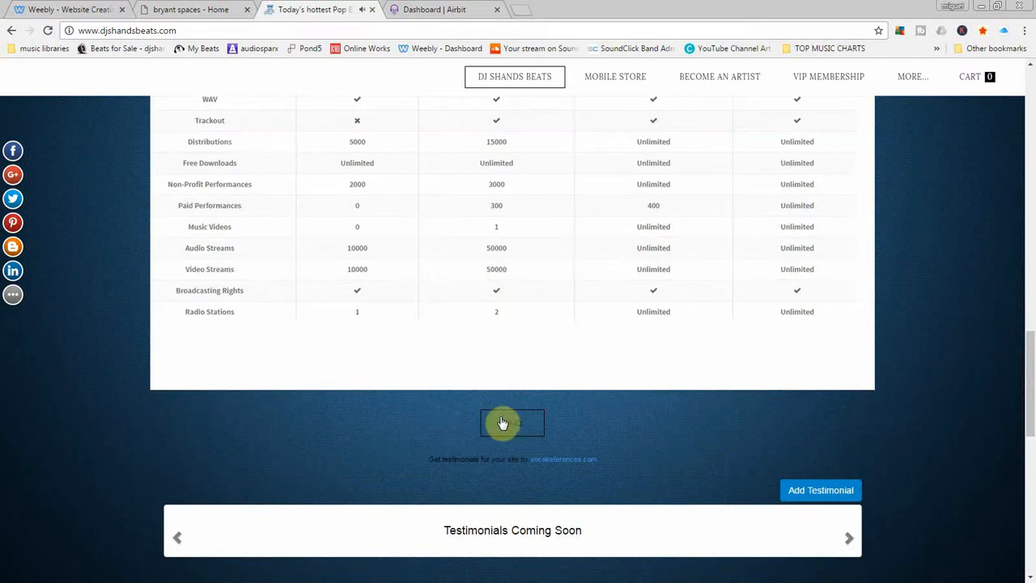
left_click(528, 432)
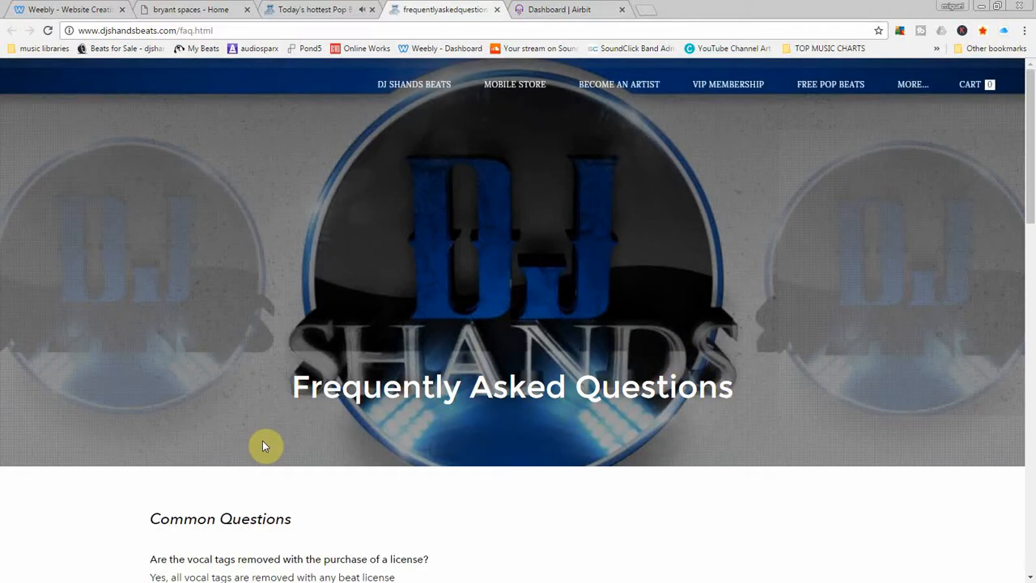
scroll(267, 450, "down", 2)
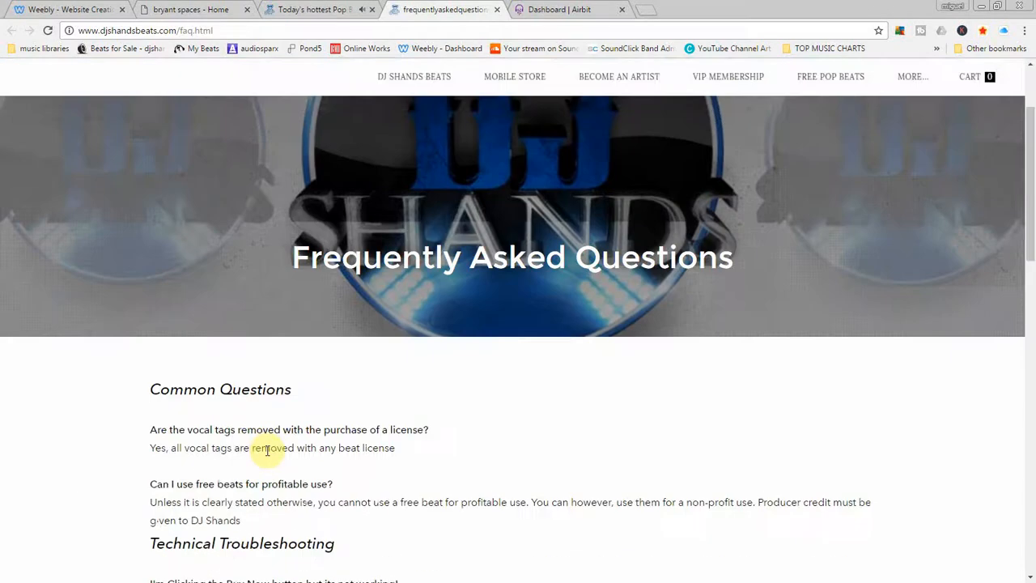
scroll(267, 450, "down", 1)
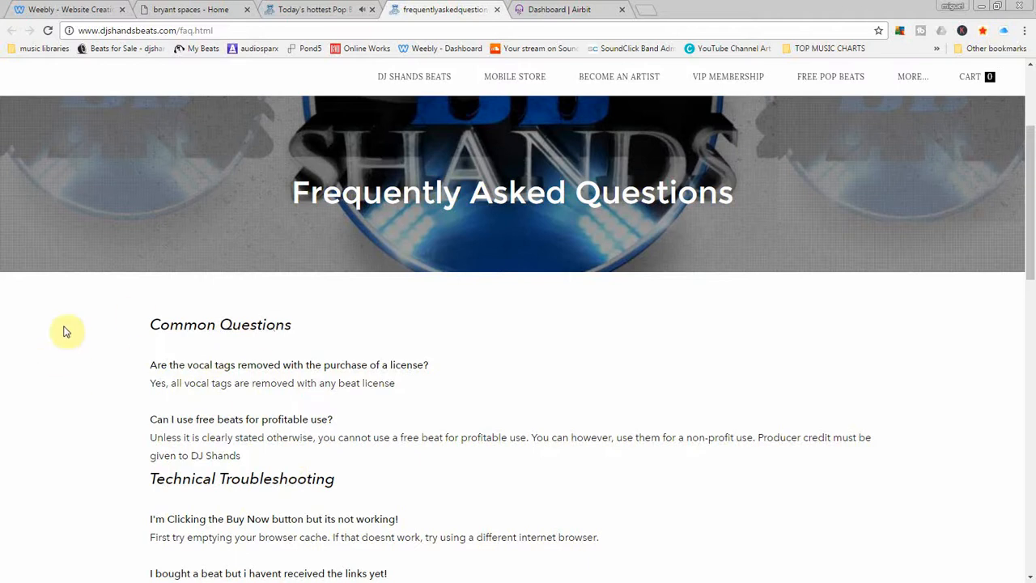
scroll(426, 347, "down", 3)
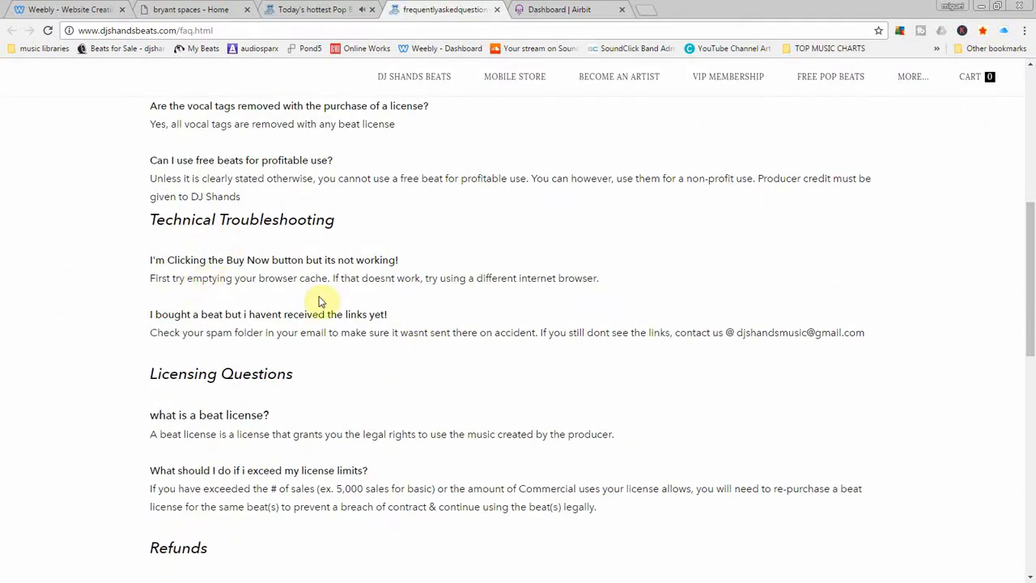
scroll(321, 301, "down", 2)
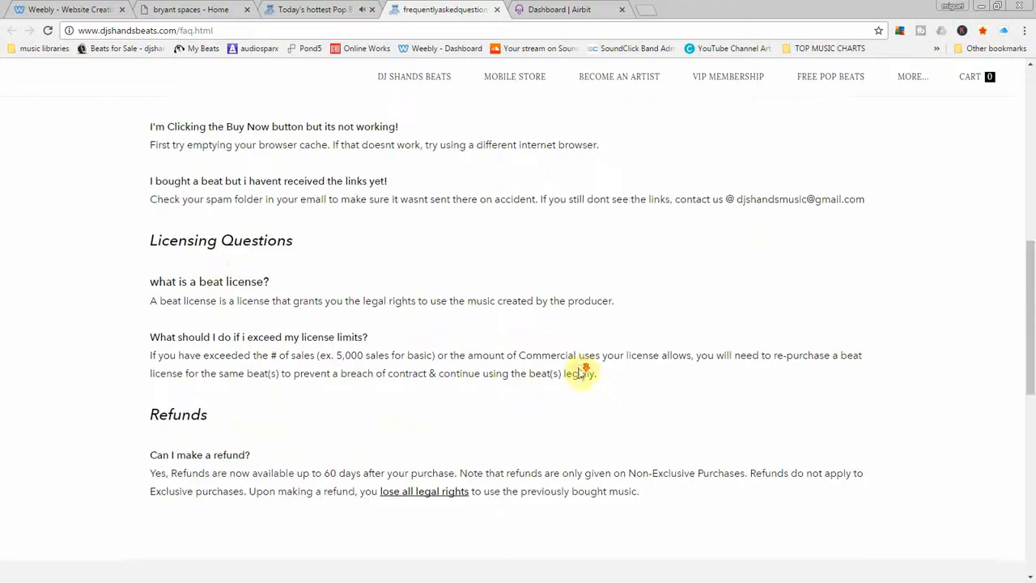
scroll(576, 371, "down", 3)
scroll(703, 302, "up", 10)
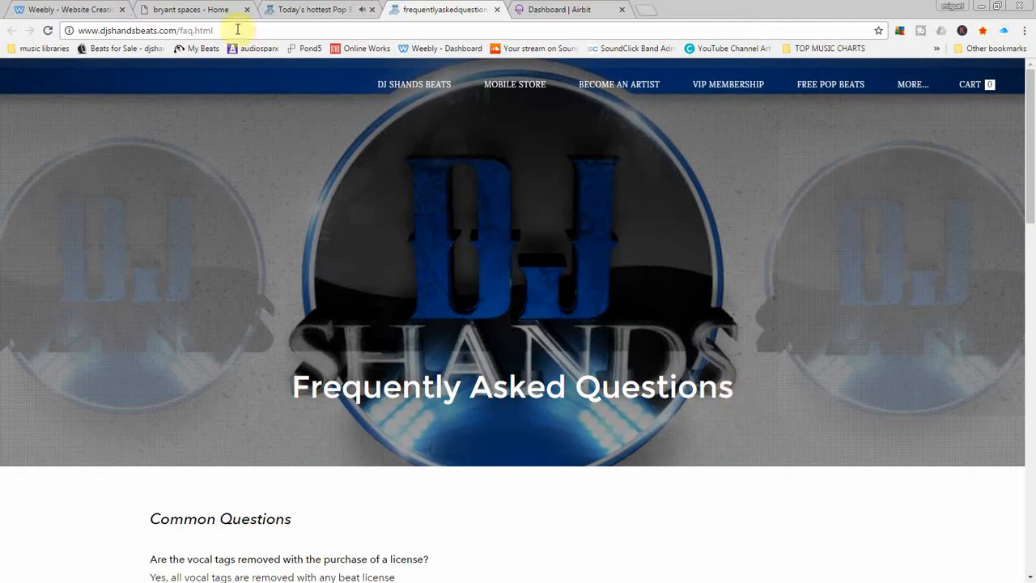
Return to the Weebly editor and add a standard page named "F.A.Q." to the site
left_click(329, 11)
scroll(439, 372, "up", 5)
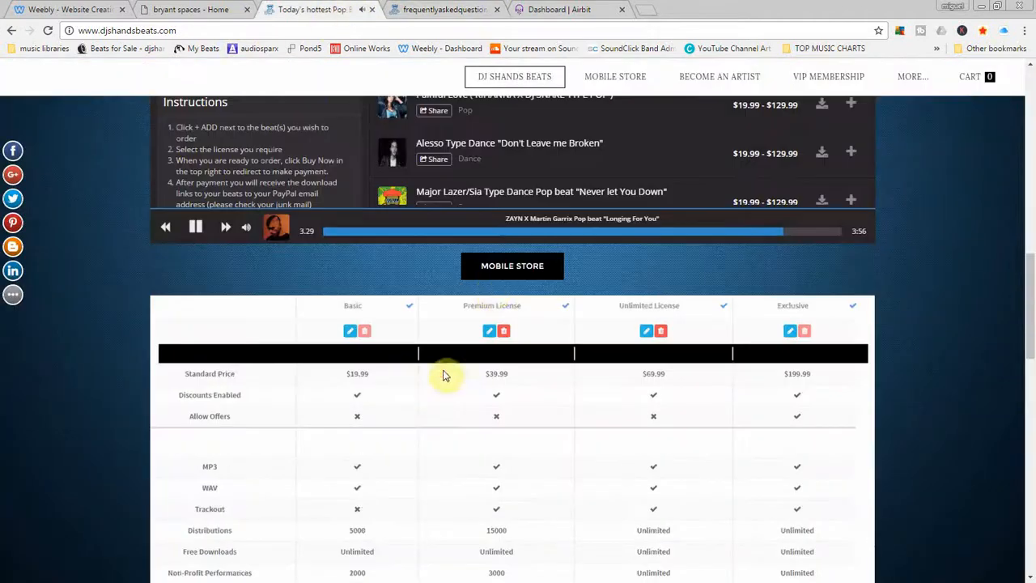
left_click(174, 9)
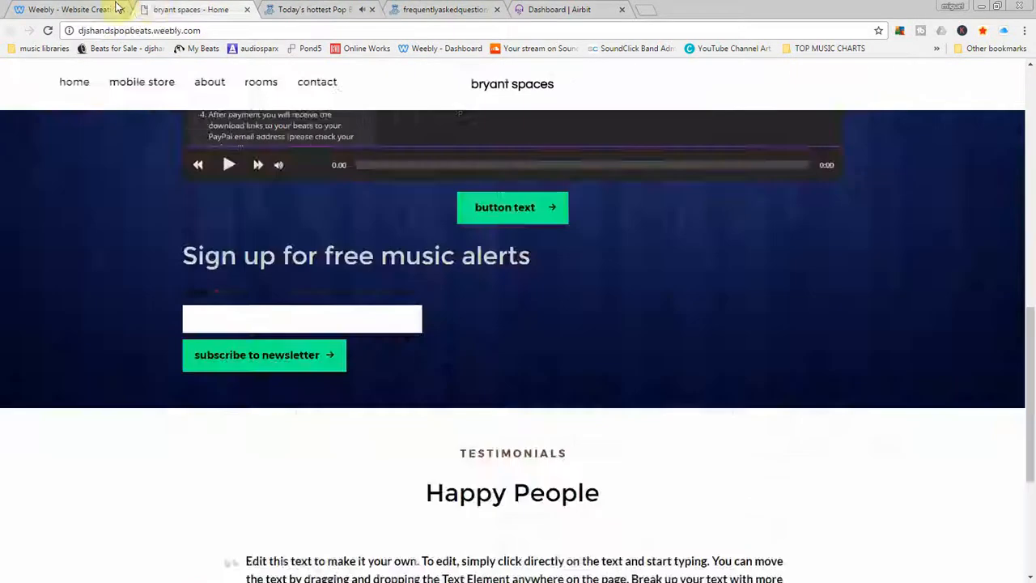
left_click(118, 8)
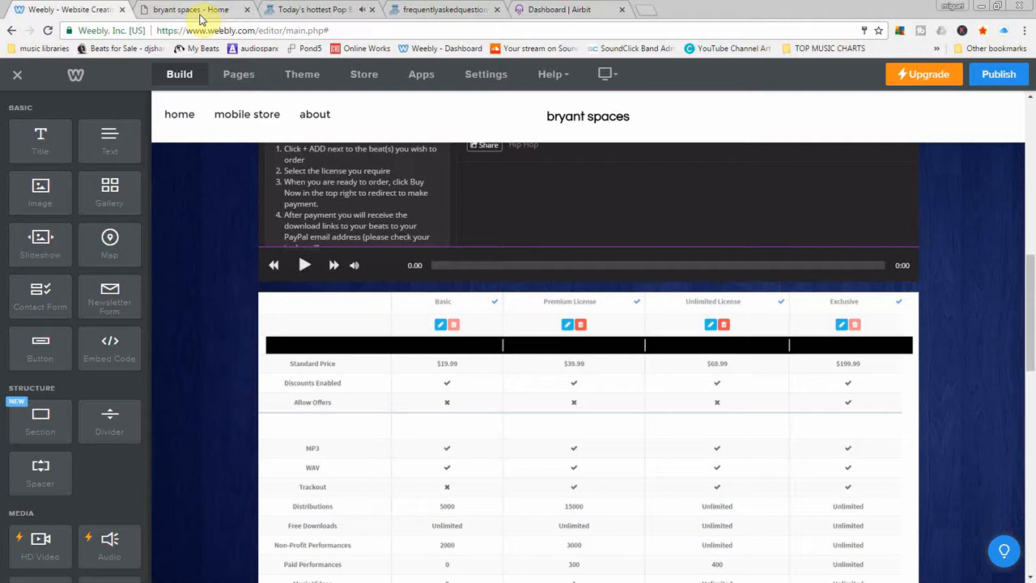
left_click(234, 77)
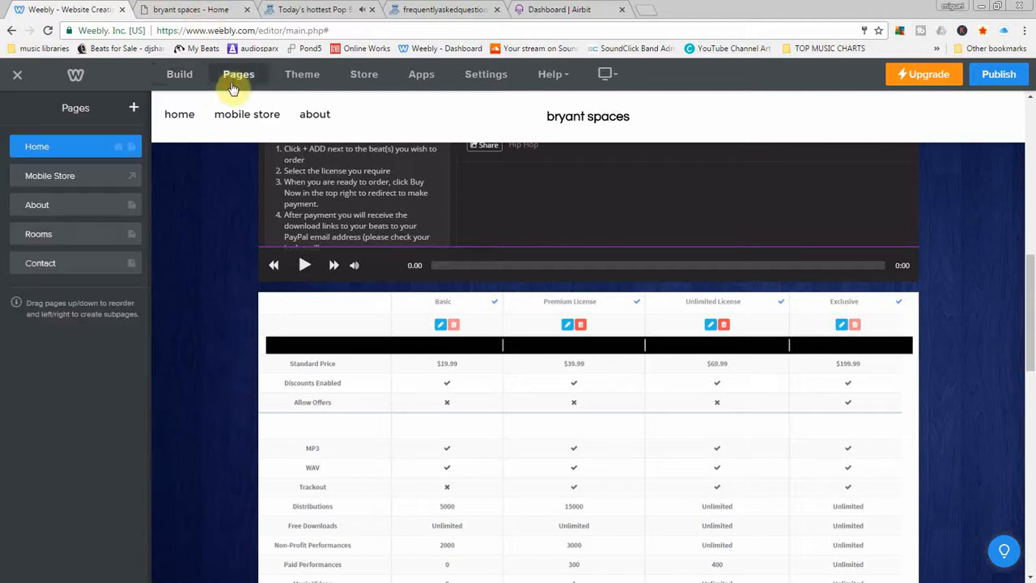
left_click(132, 110)
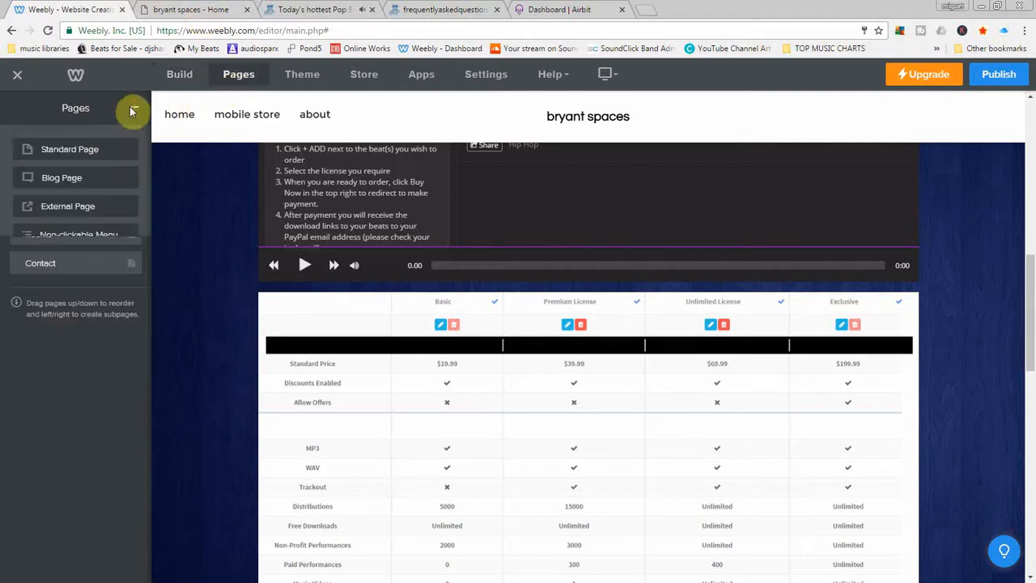
left_click(104, 151)
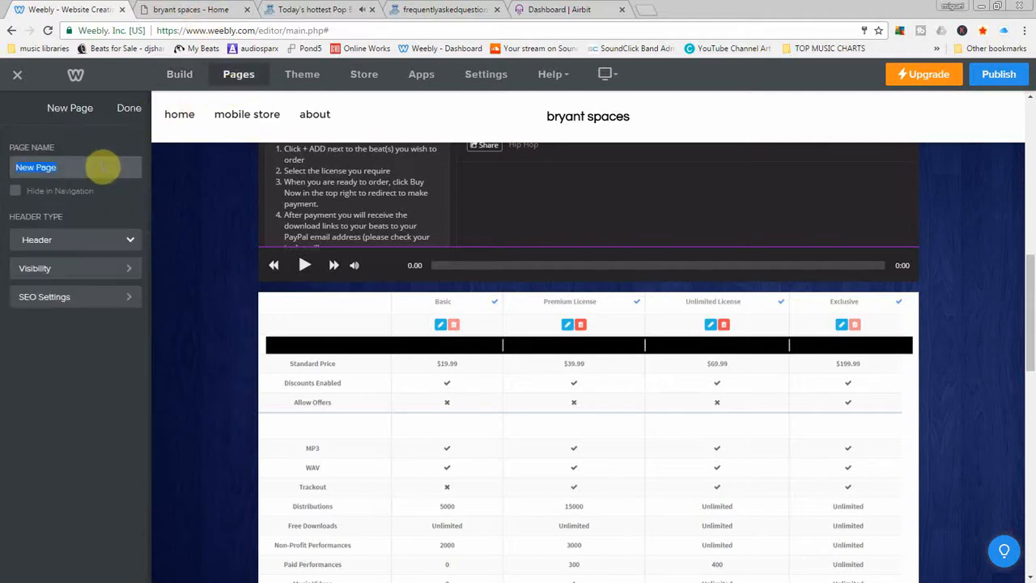
type("F")
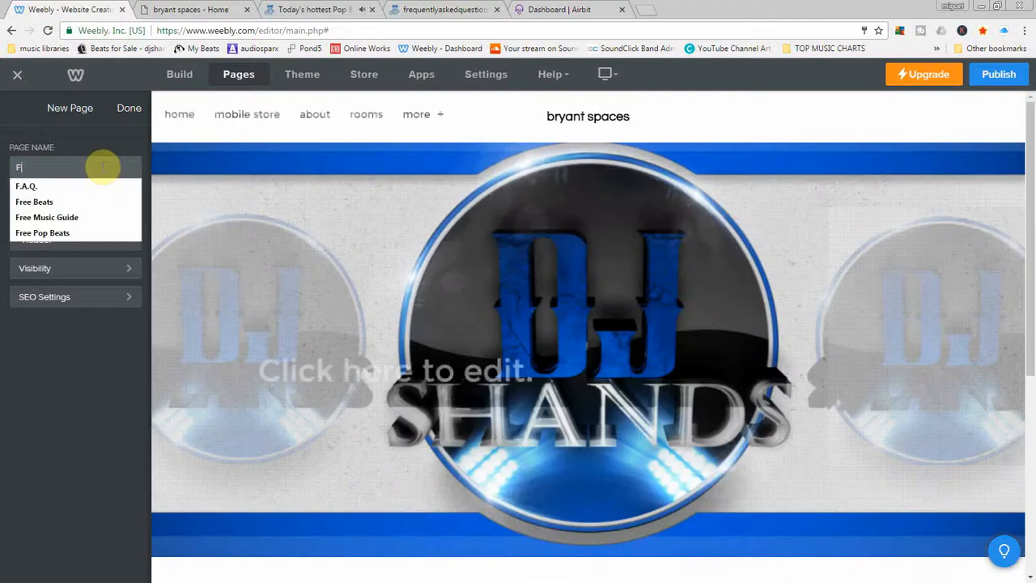
key("Down")
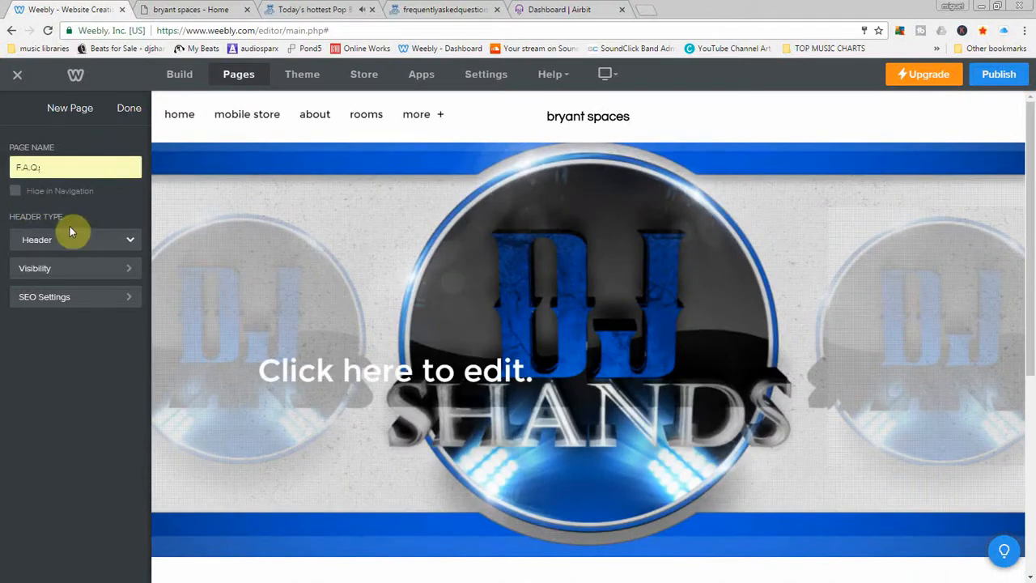
Replace the placeholder title in the F.A.Q. page header with "Frequently Asked Questions", followed by a line break
left_click(397, 374)
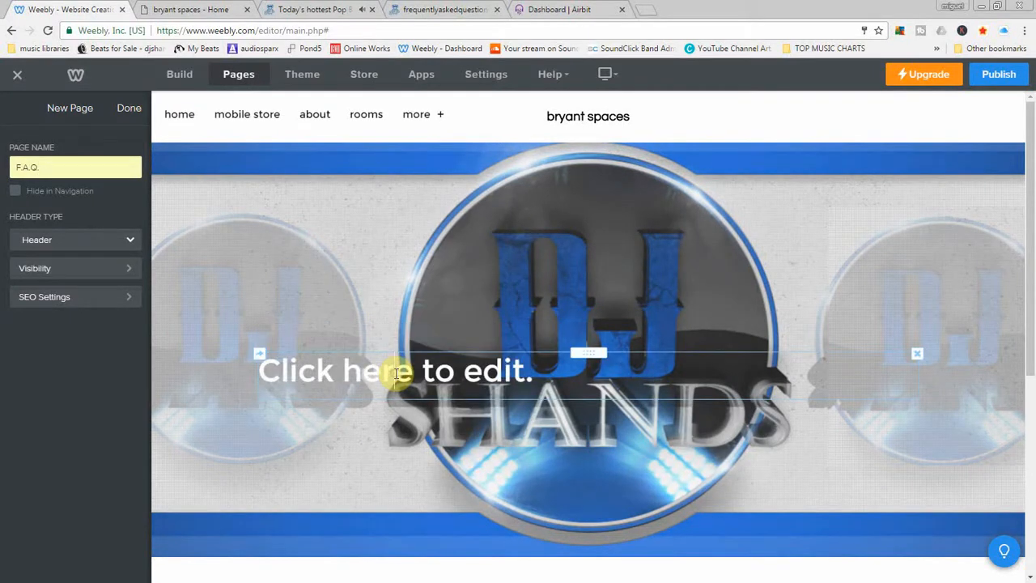
left_click(396, 374)
type("Fre")
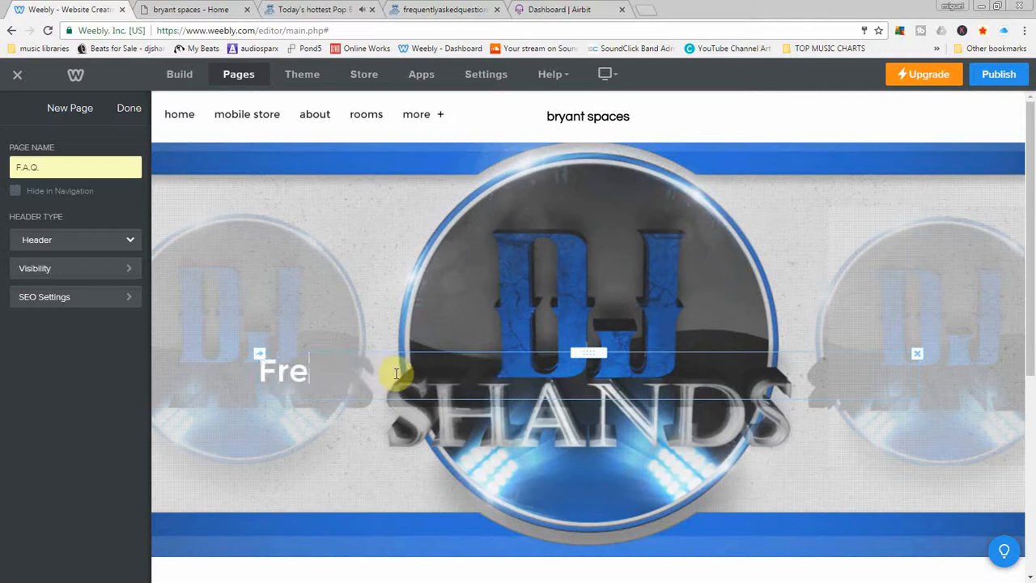
type("quently Asked")
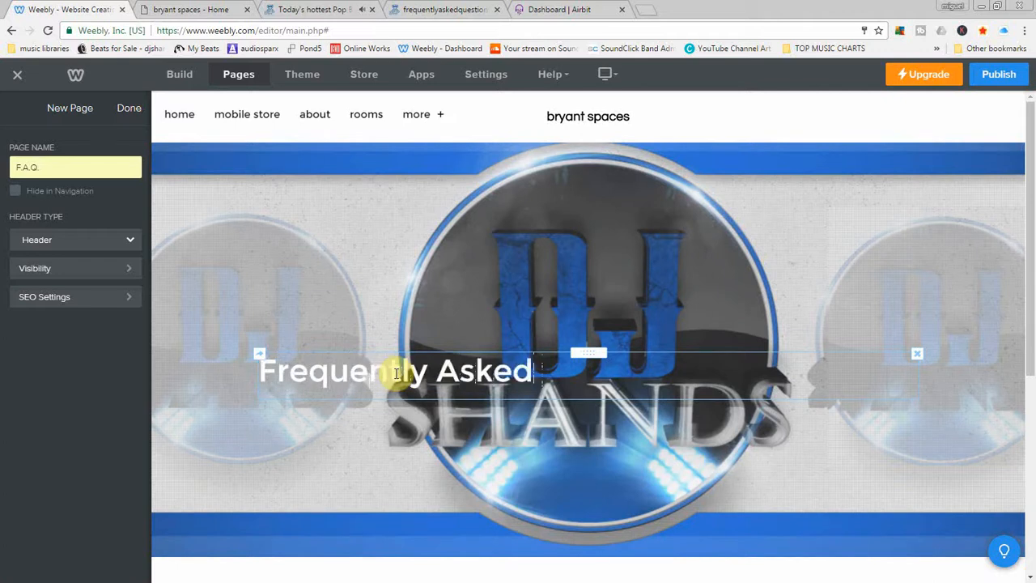
type(" WQ")
key("BackSpace")
key("BackSpace")
key("BackSpace")
type("Questions")
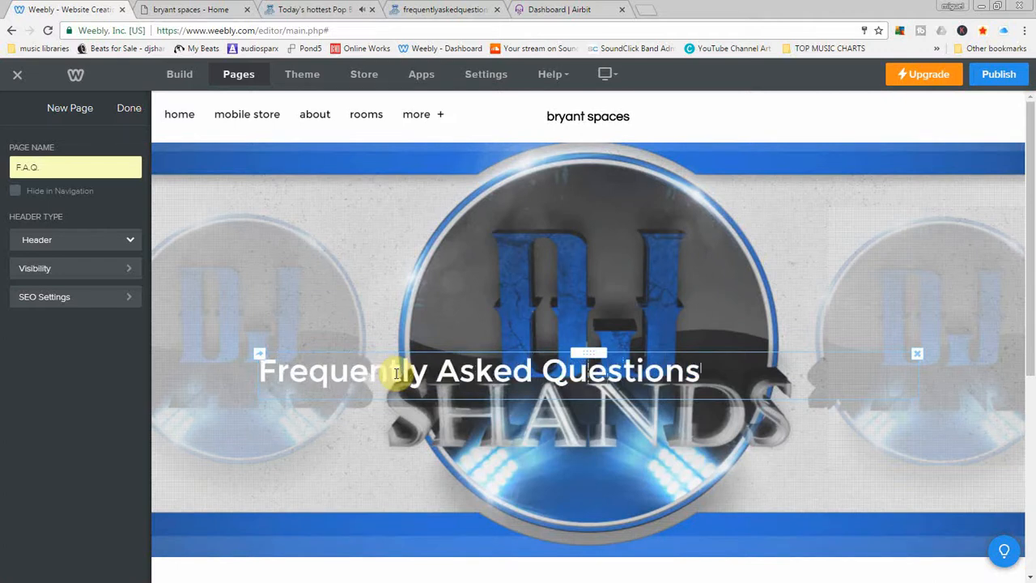
key("Return")
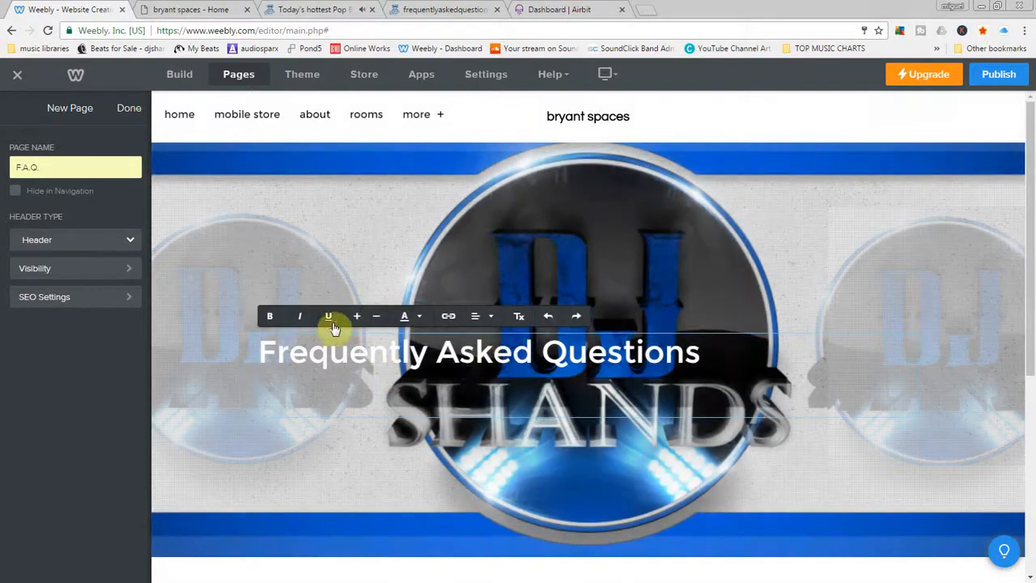
Centre the "Frequently Asked Questions" title in the page header
left_click(479, 316)
left_click(482, 358)
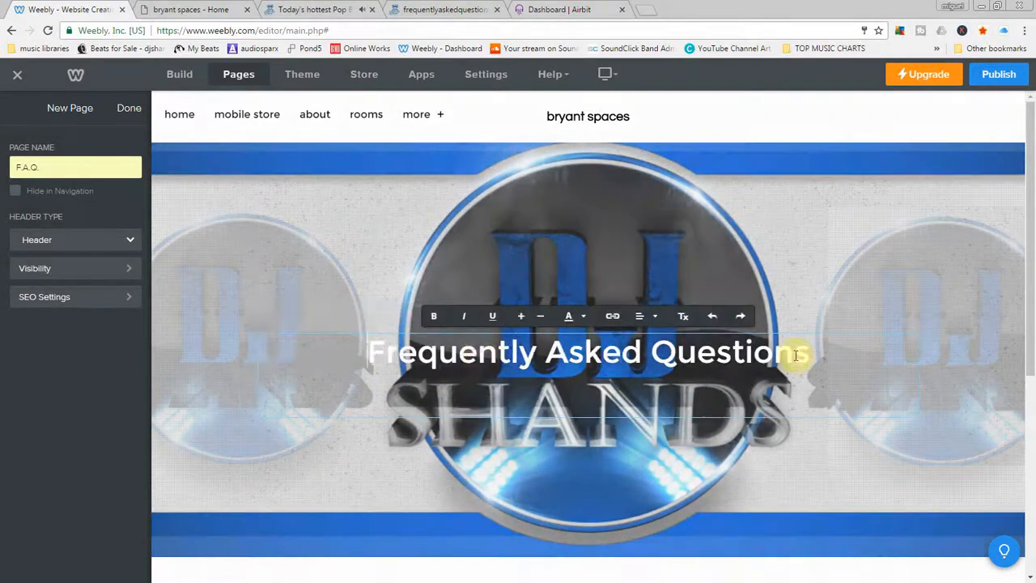
left_click(935, 463)
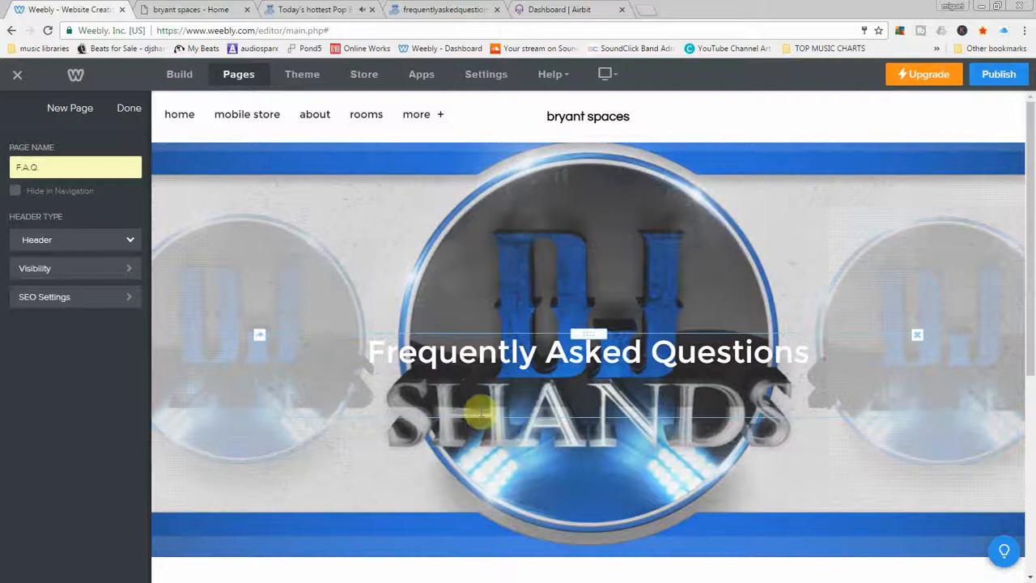
Add a text element to the empty content area below the F.A.Q. page header and open it for editing
scroll(485, 411, "down", 4)
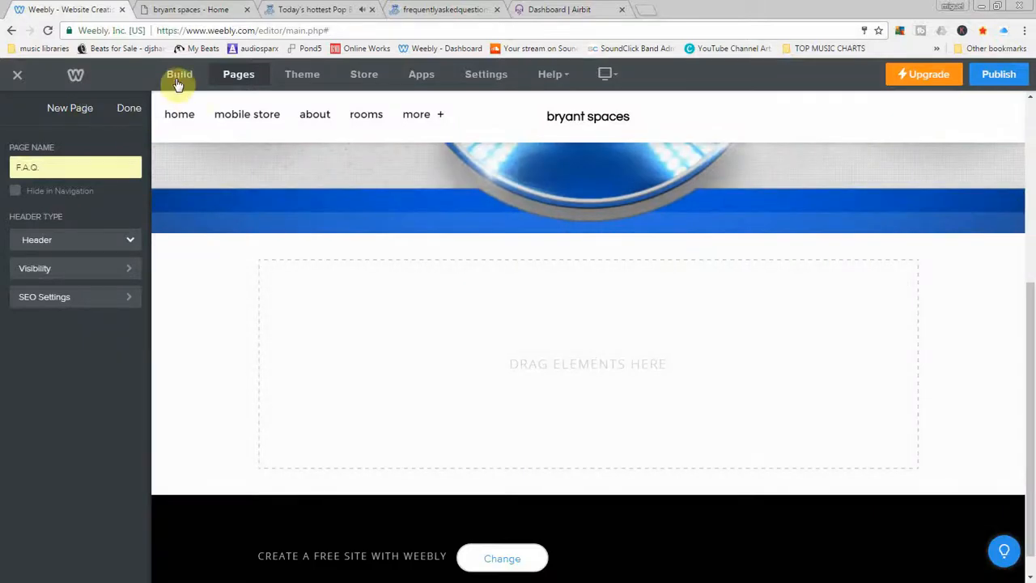
left_click(178, 81)
left_click_drag(106, 154, 496, 367)
left_click(332, 274)
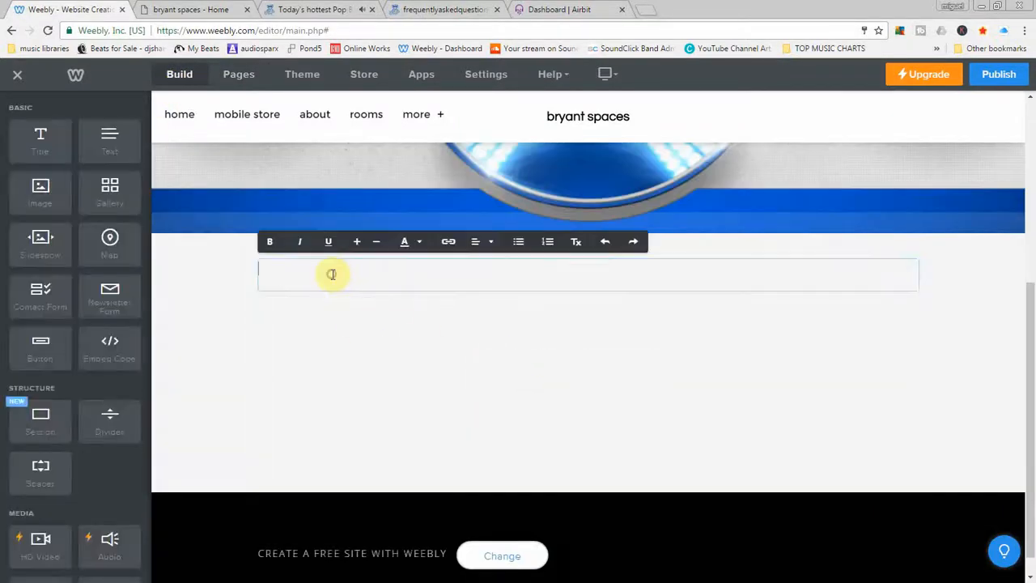
Copy the question-and-answer text, from Common Questions through Refunds, from djshandsbeats.com/faq.html into the new Weebly text element
left_click(559, 9)
left_click(457, 8)
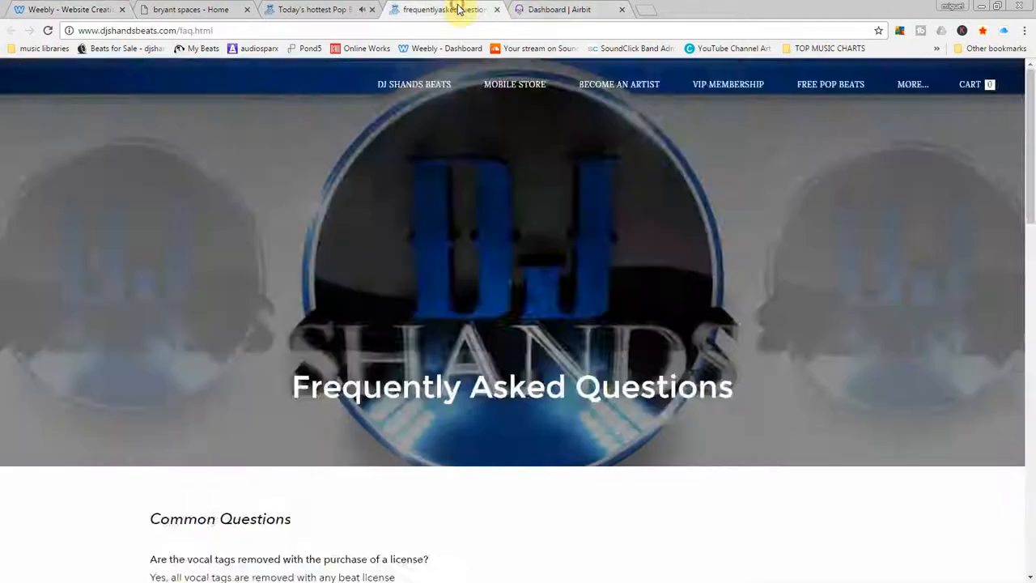
scroll(378, 369, "down", 4)
left_click_drag(148, 197, 407, 449)
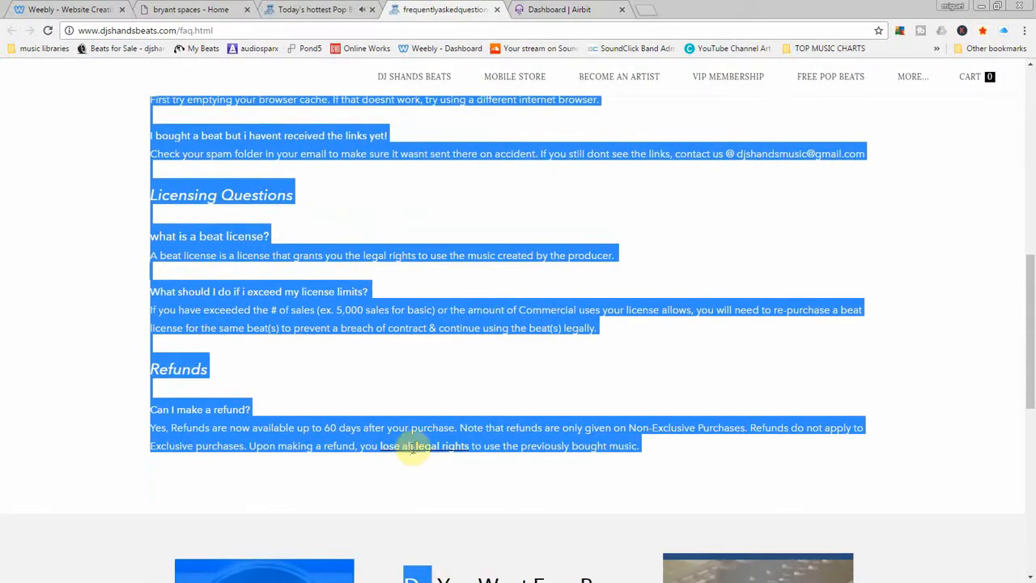
left_click(221, 10)
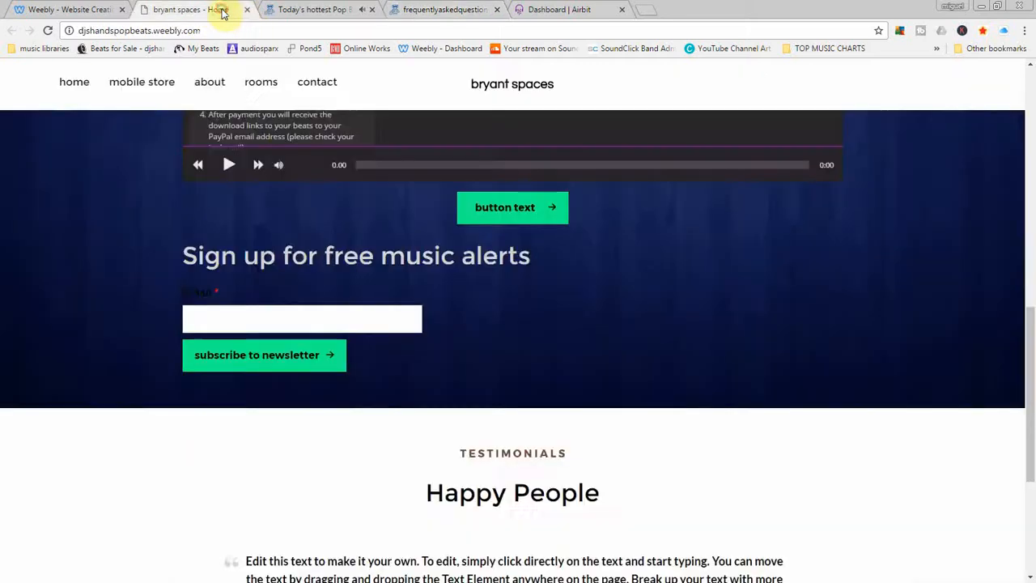
left_click(293, 10)
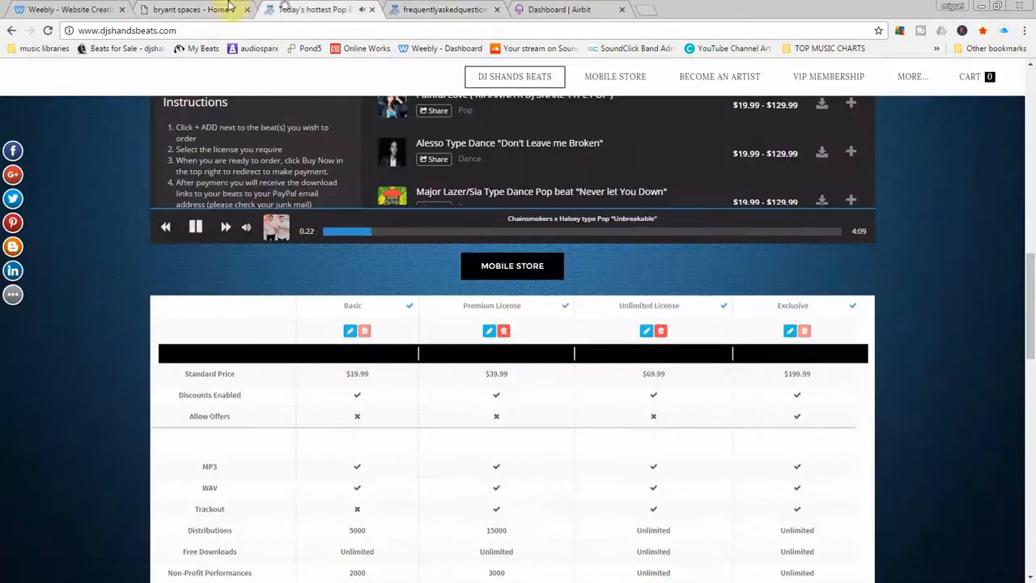
left_click(34, 9)
left_click(300, 279)
key("ctrl+v")
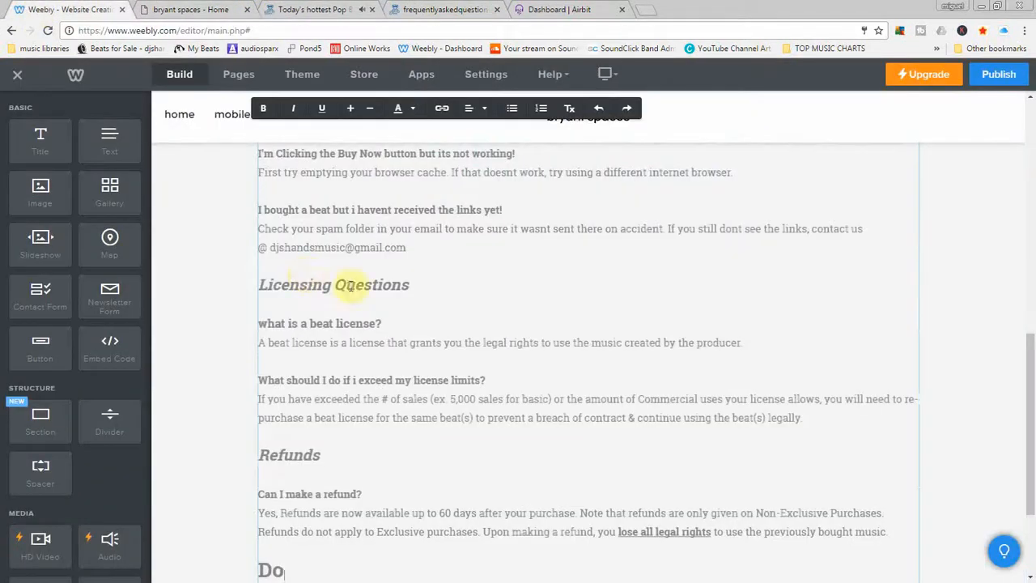
Check the copied FAQ text on the Weebly page from the Common Questions heading to the end of the Refunds section
scroll(251, 280, "up", 5)
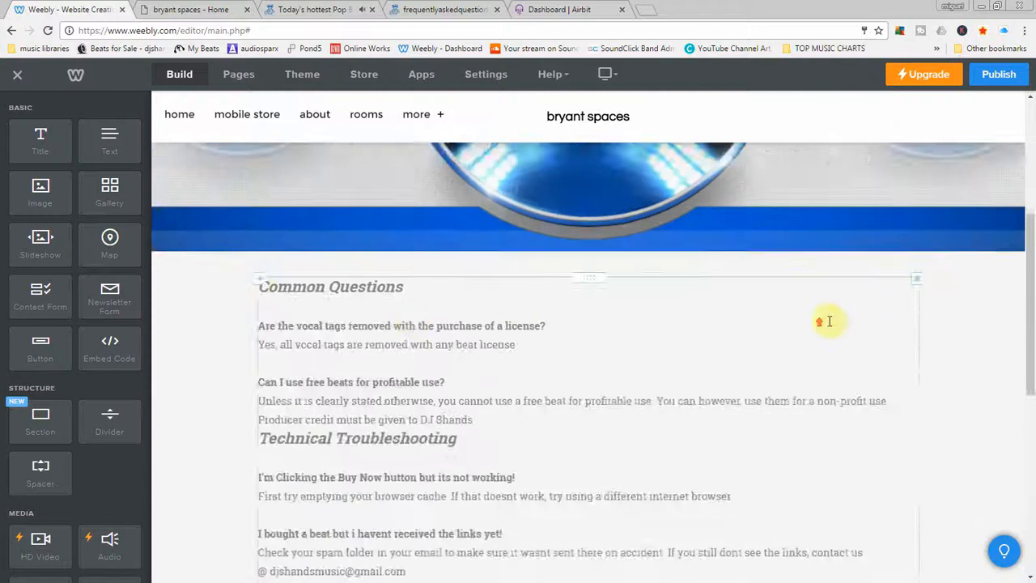
scroll(485, 445, "up", 4)
scroll(733, 478, "down", 10)
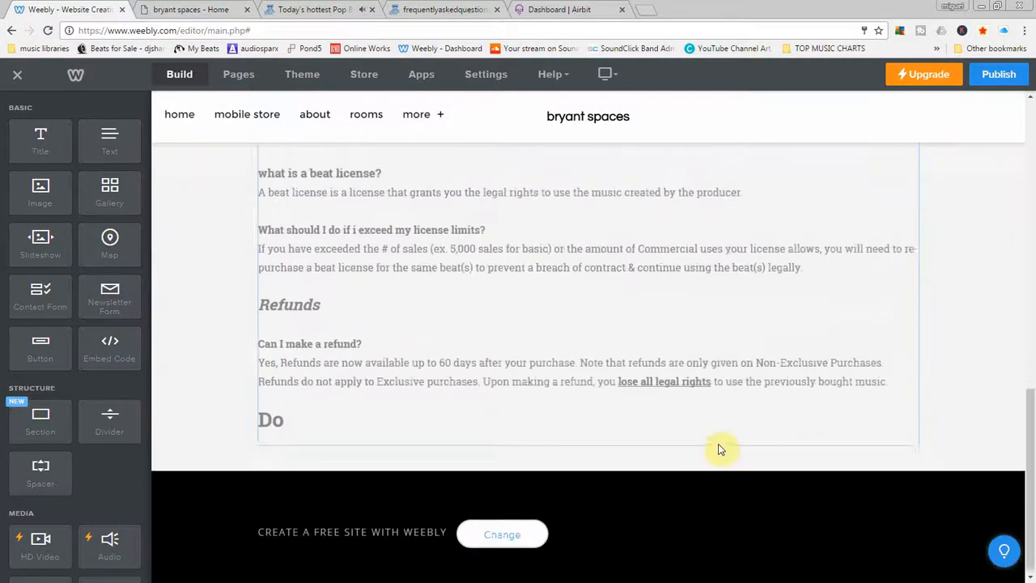
left_click(336, 430)
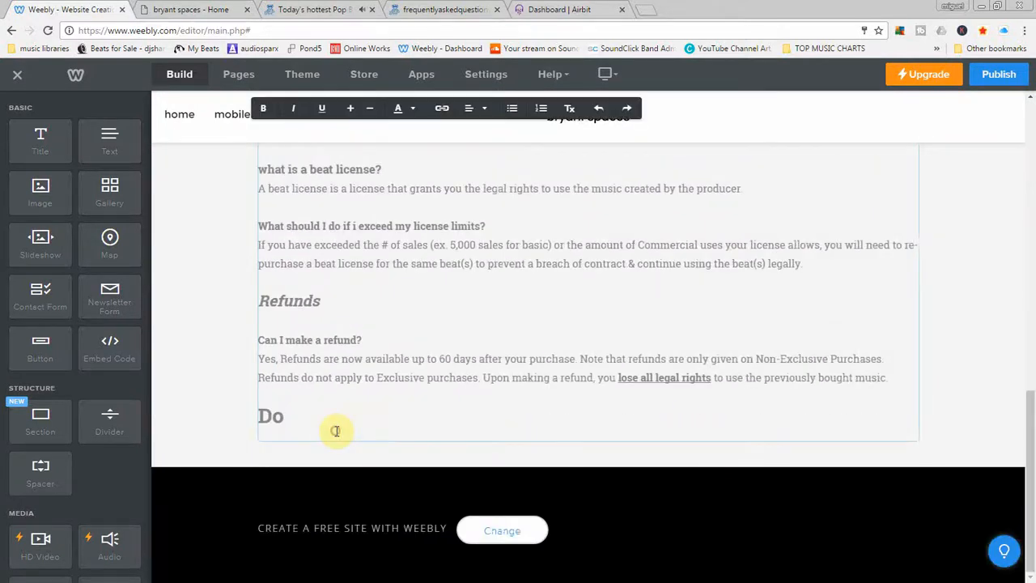
key("ctrl+Home")
scroll(362, 432, "down", 7)
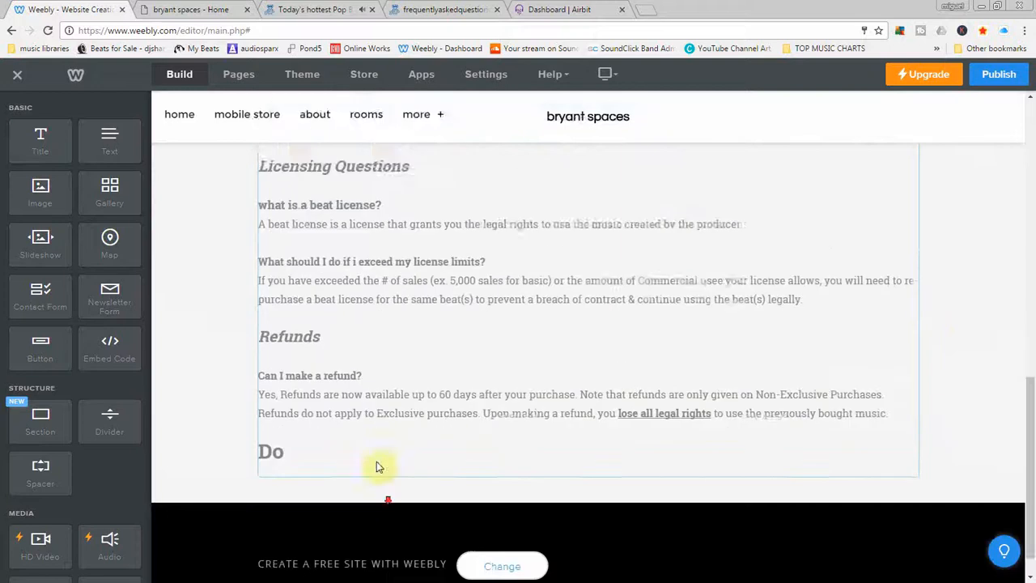
scroll(962, 156, "up", 10)
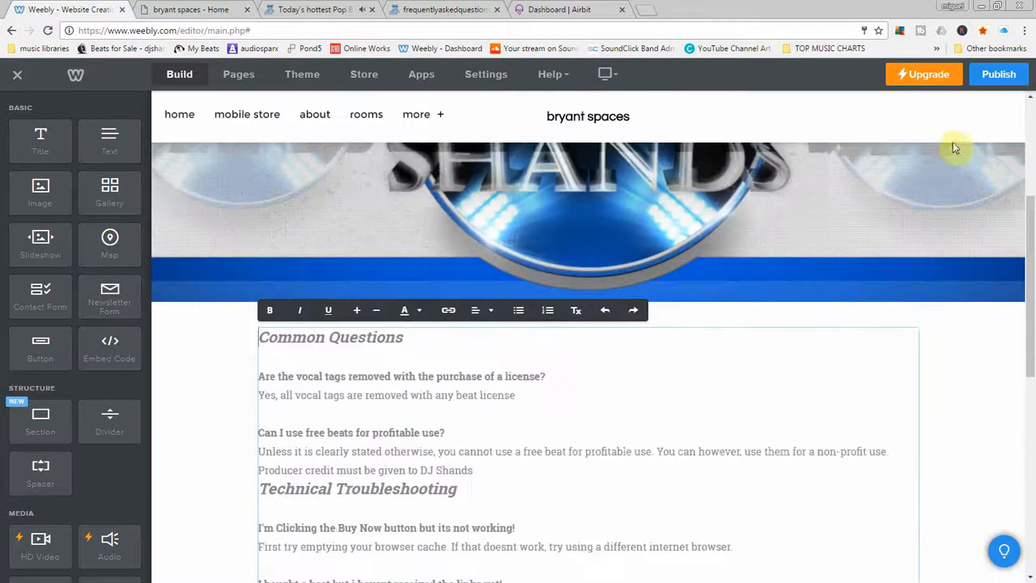
Publish the updated site and dismiss the confirmation dialog
left_click(992, 74)
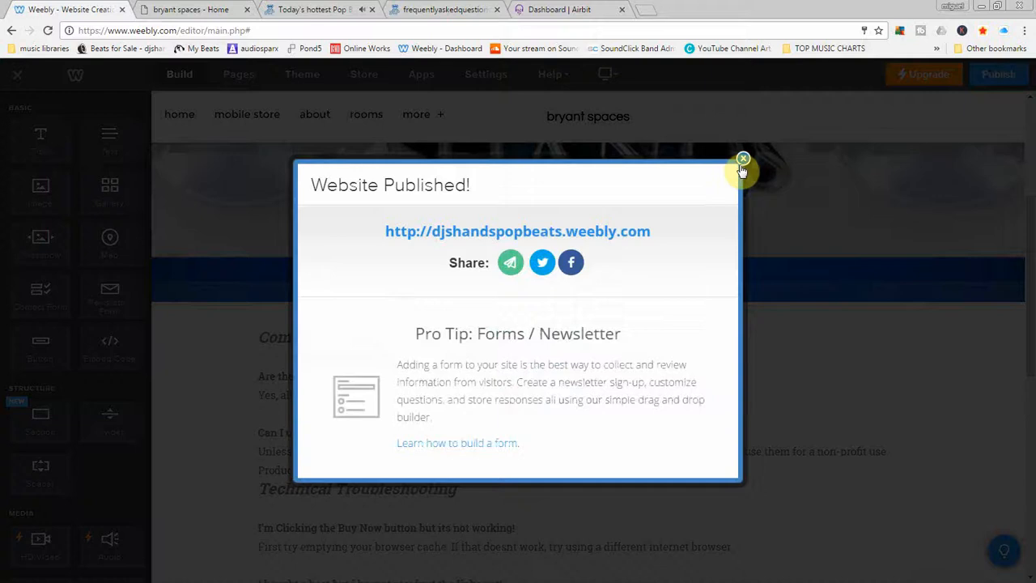
left_click(742, 159)
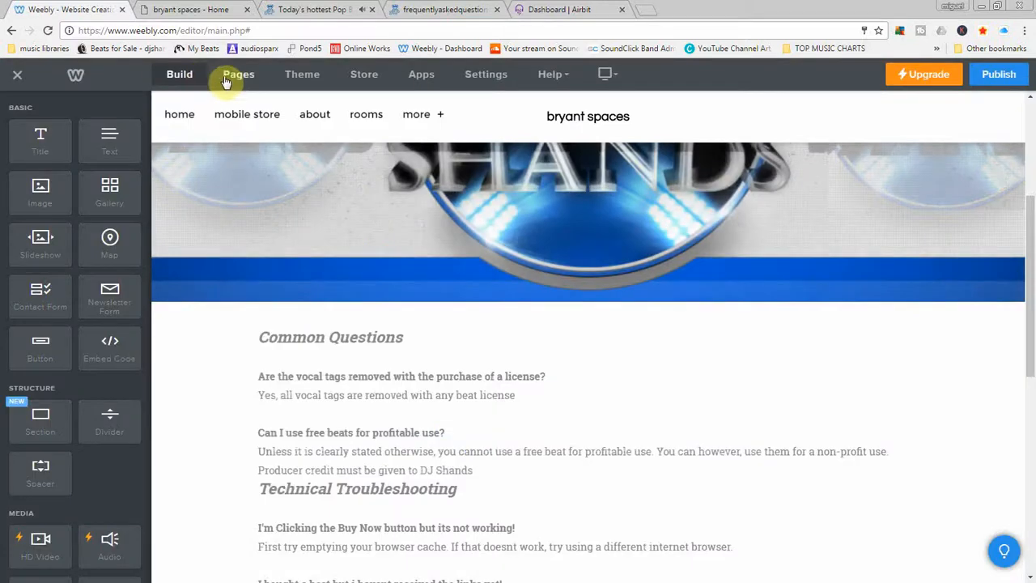
Reorder the site's pages so that F.A.Q. sits directly below About and above Rooms
left_click(229, 79)
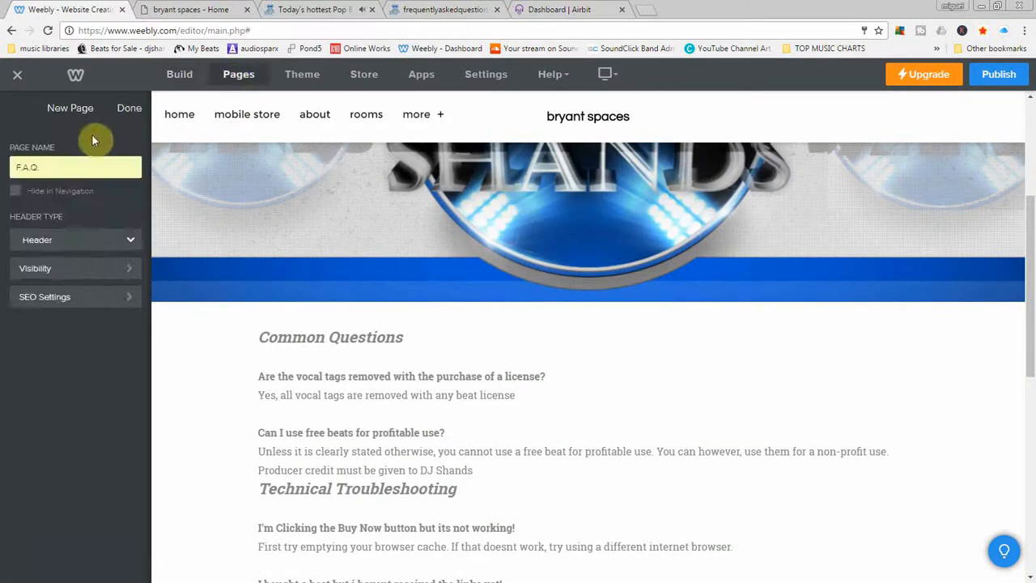
left_click(139, 111)
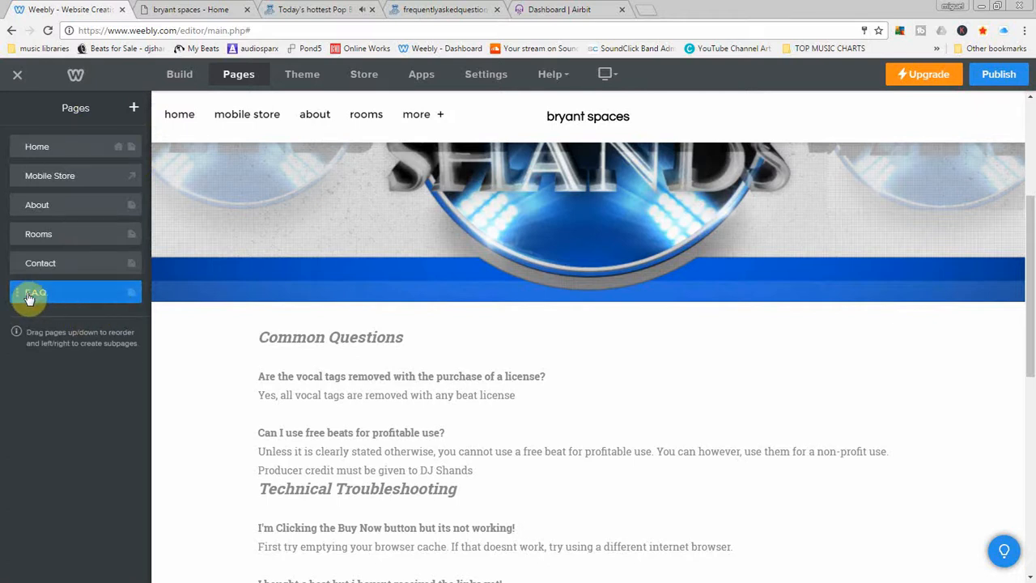
left_click_drag(14, 292, 16, 237)
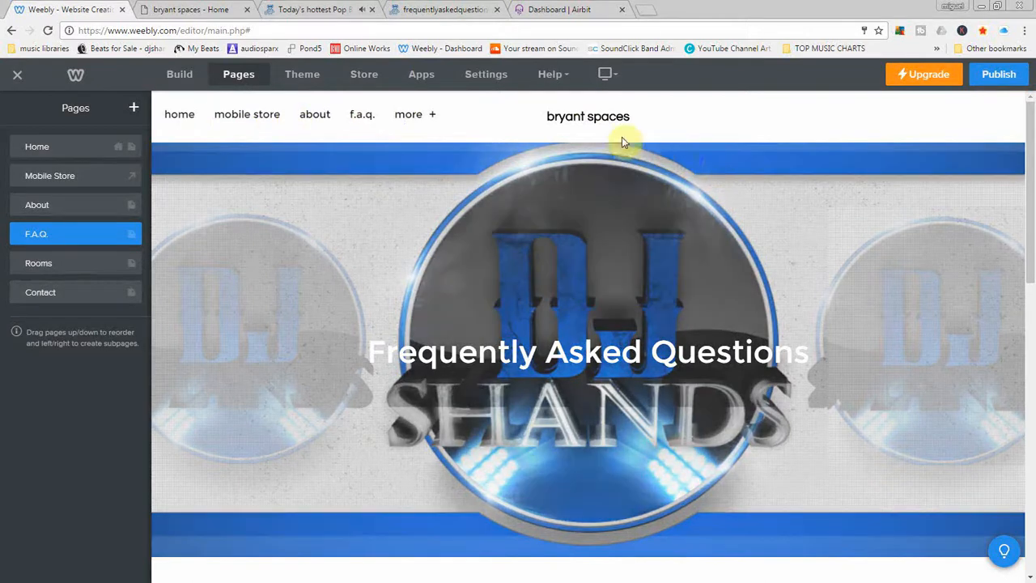
Clear the site title in the general site settings, disable showing the title on the top of pages, and save
mouse_move(596, 114)
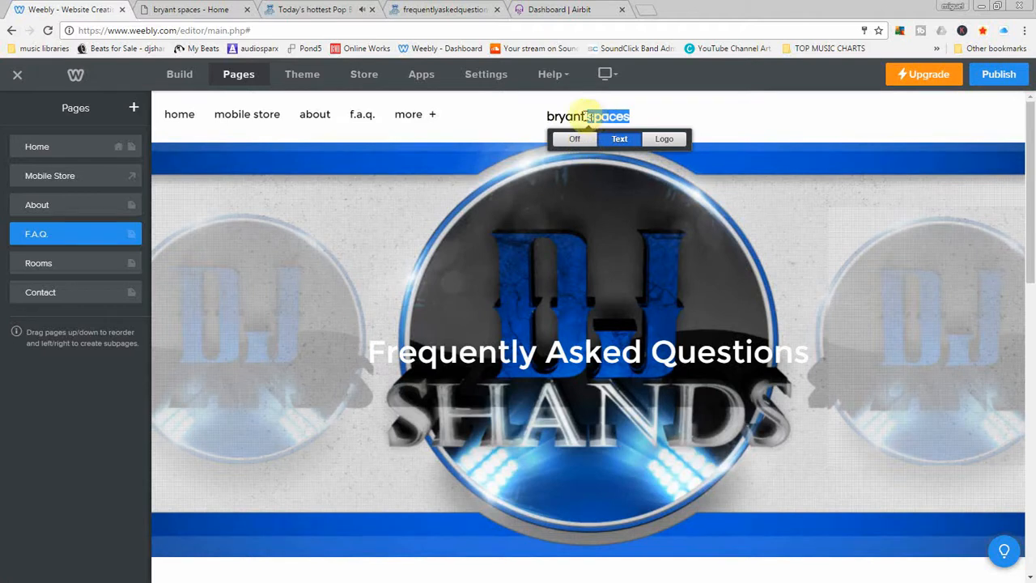
left_click(483, 77)
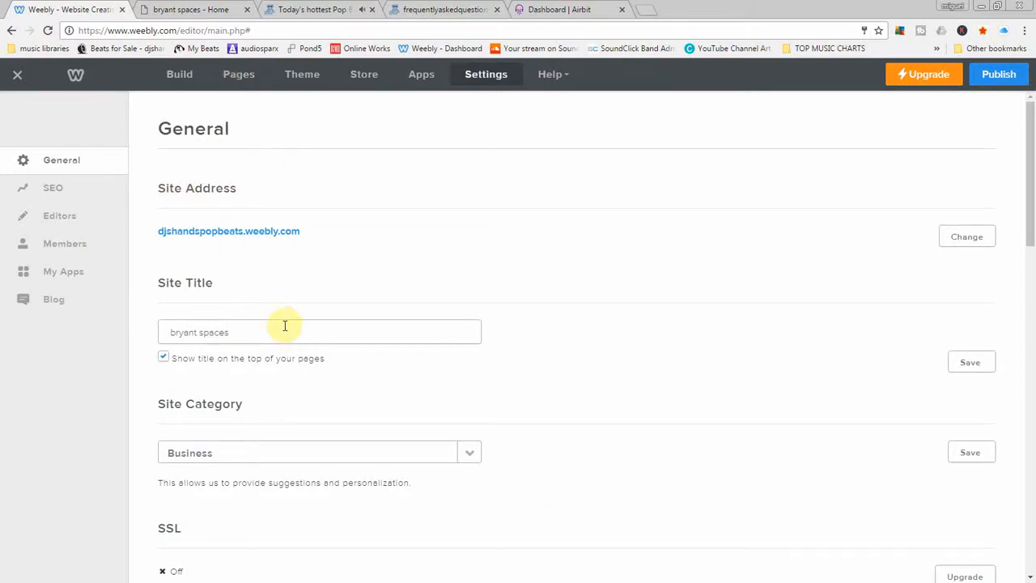
scroll(285, 325, "down", 2)
scroll(287, 331, "up", 1)
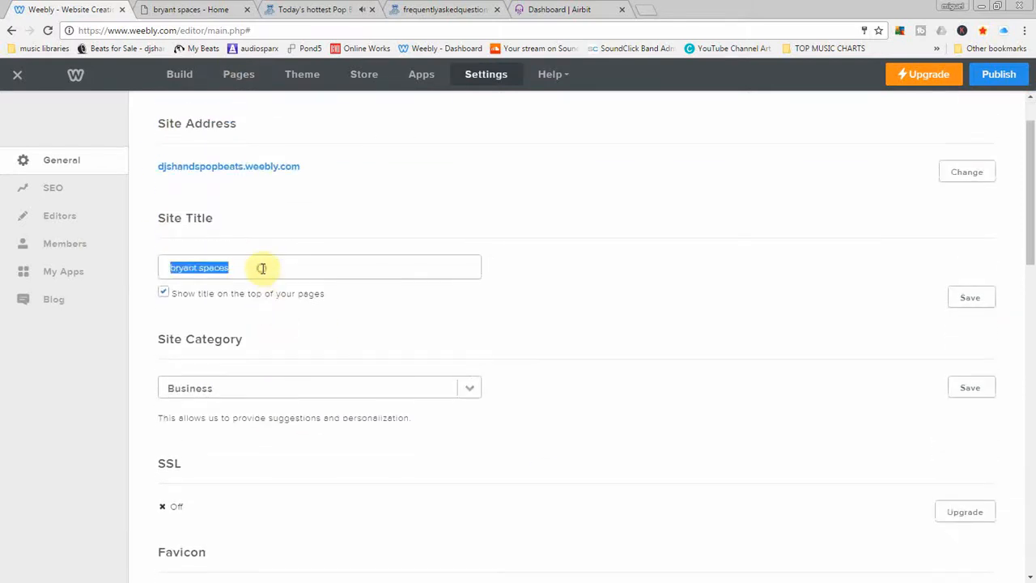
key("BackSpace")
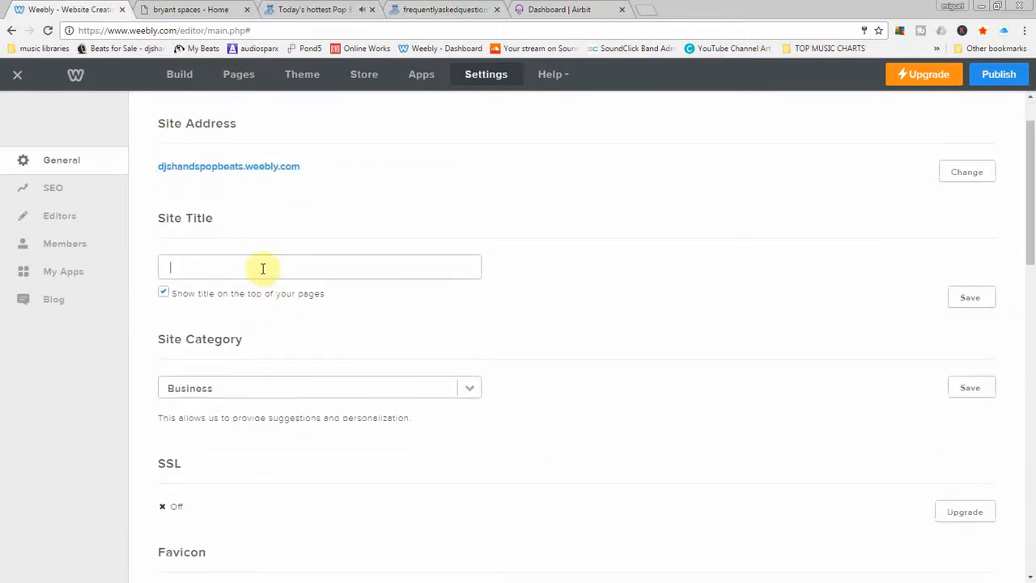
left_click(165, 295)
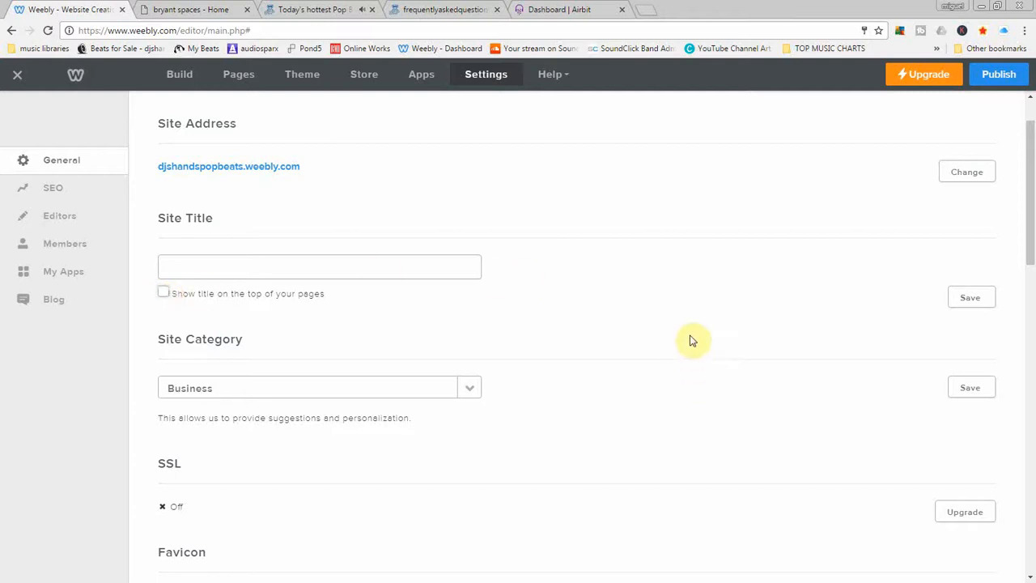
left_click(951, 304)
Review the general site settings, including the Site Category options, down to the Un-publish section
scroll(471, 319, "down", 3)
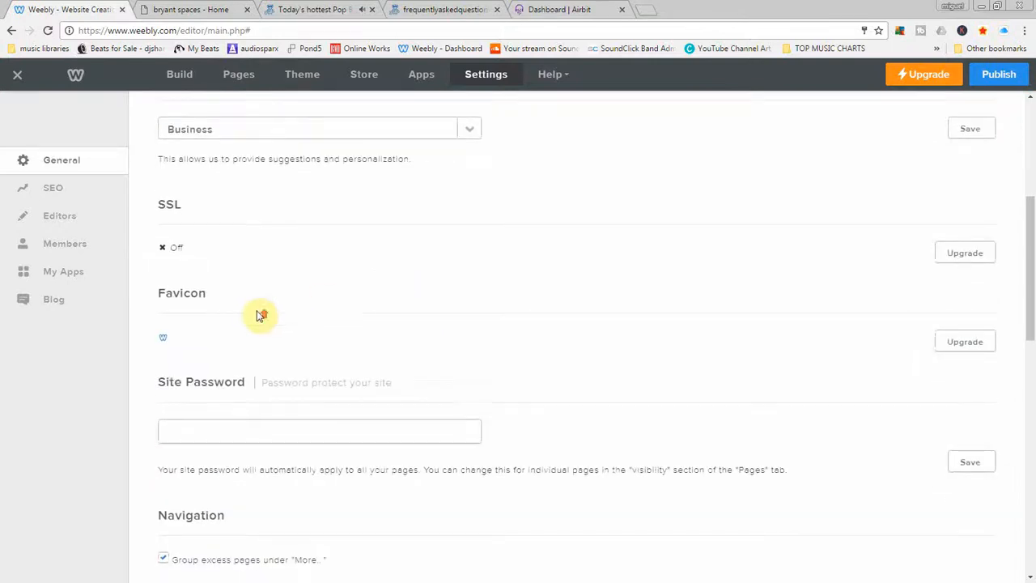
scroll(261, 315, "up", 2)
left_click(465, 259)
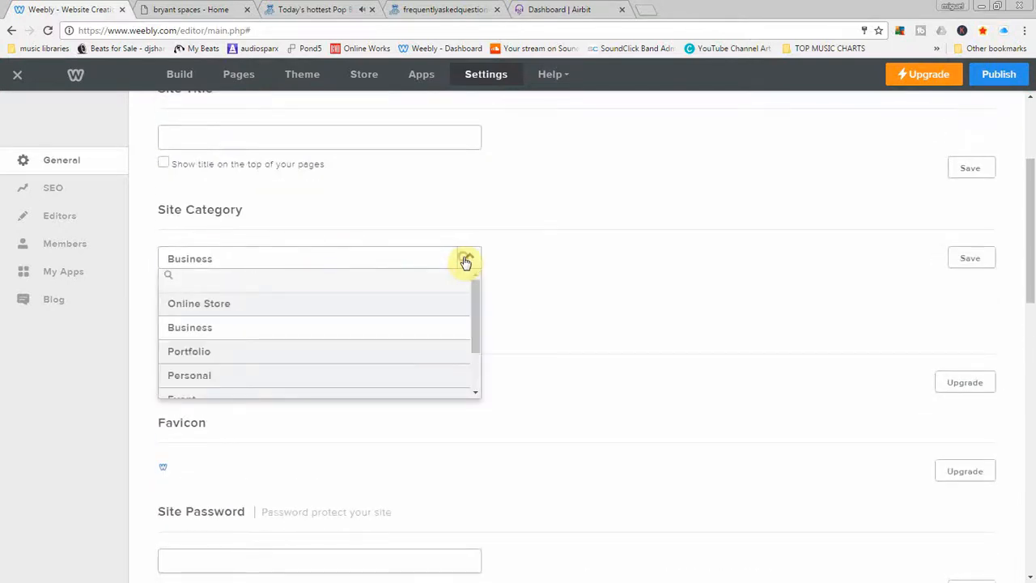
left_click(465, 260)
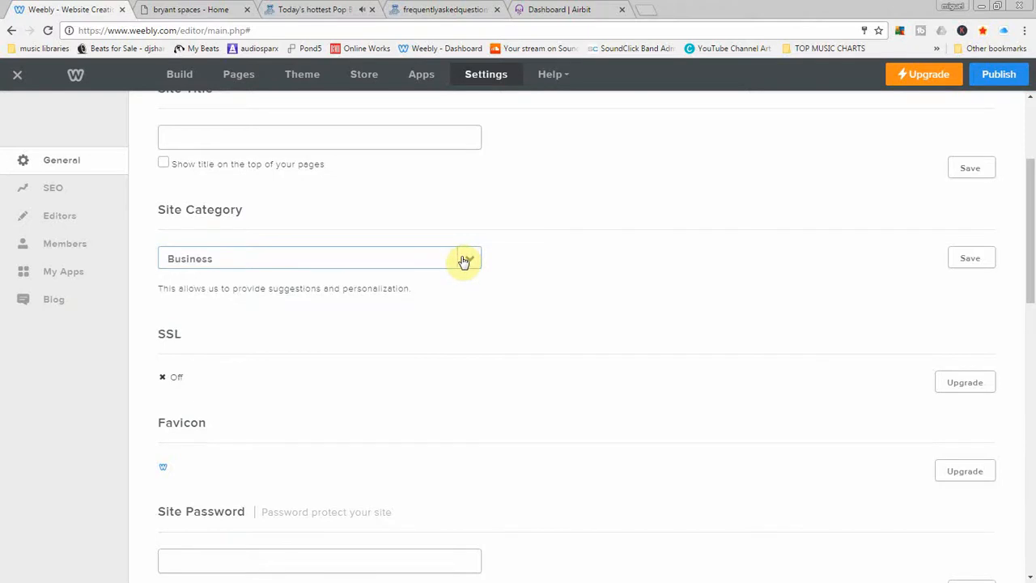
scroll(550, 369, "down", 7)
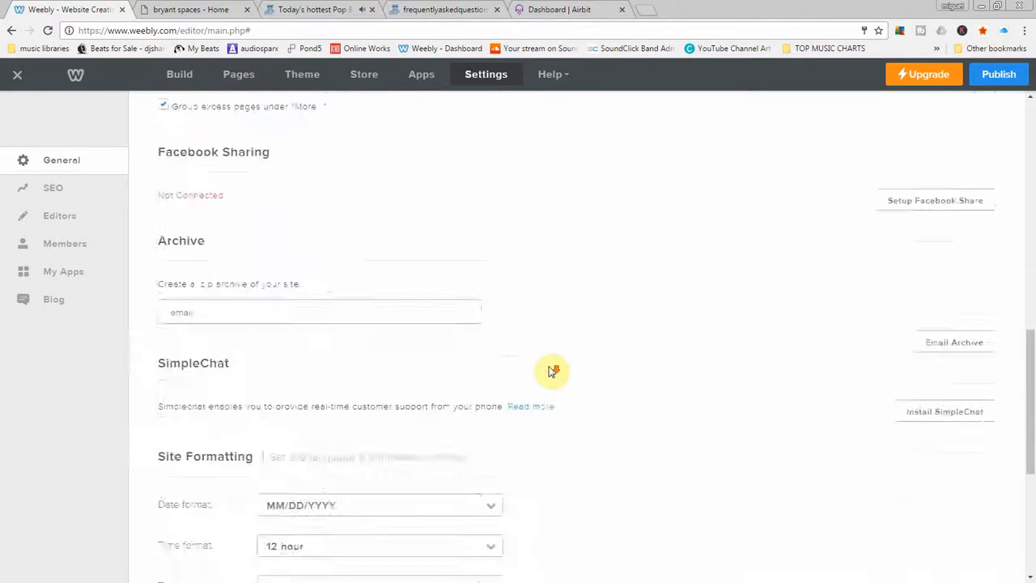
scroll(550, 369, "down", 4)
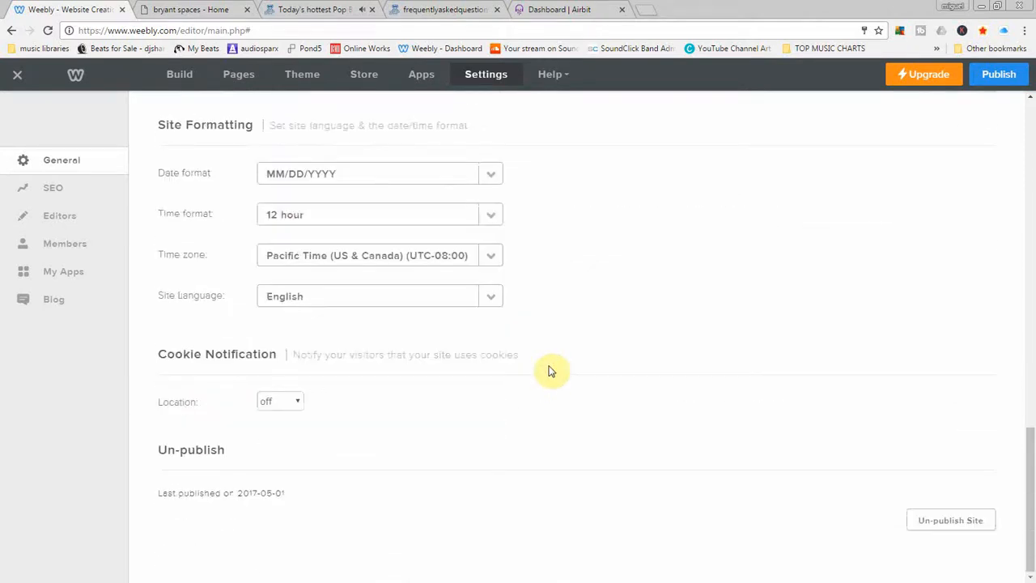
scroll(548, 370, "up", 10)
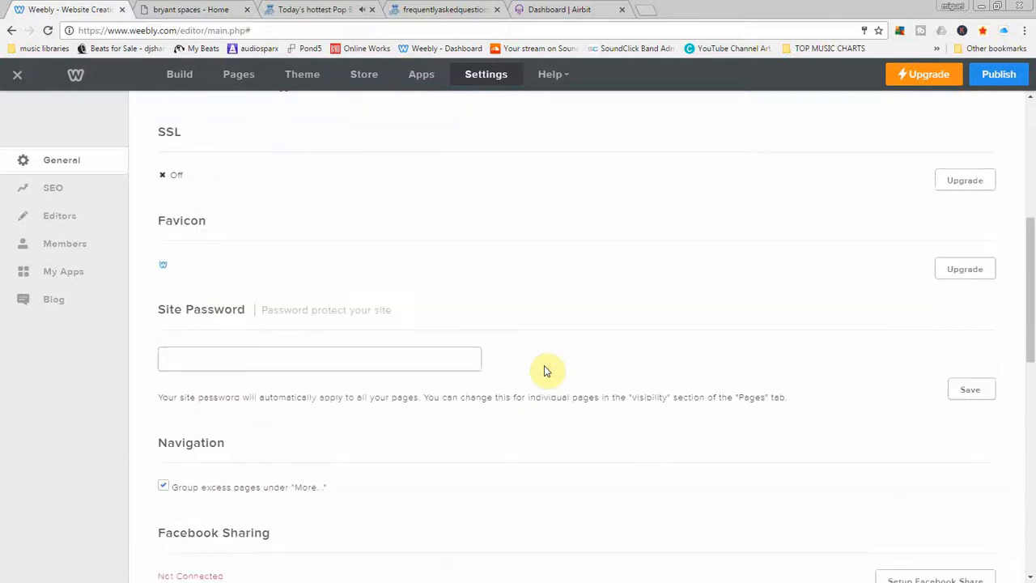
scroll(548, 368, "up", 4)
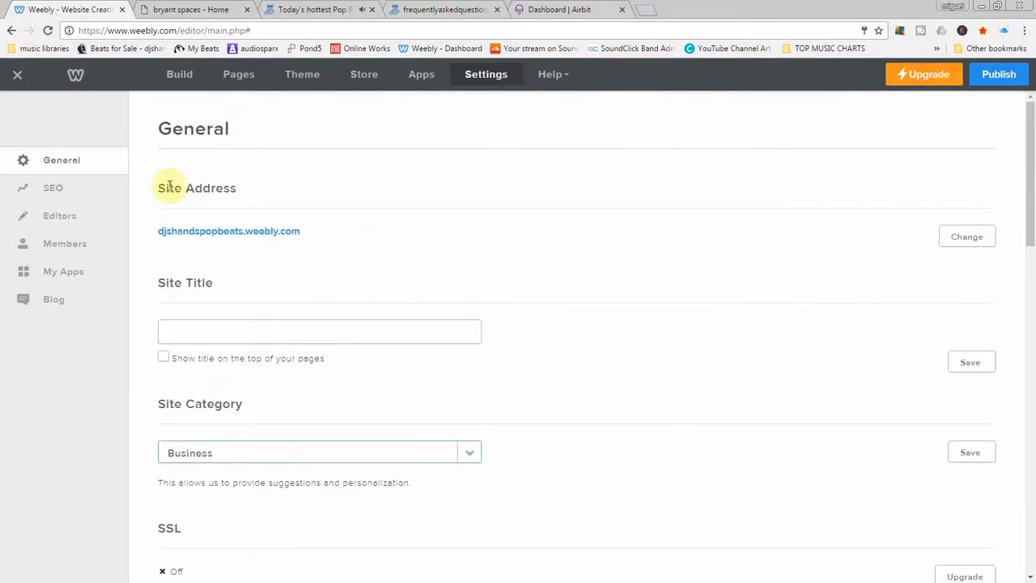
Open the Site Description field in the SEO settings and look up the djshandsbeats.com description in a Google search for "dj shands beats"
left_click(46, 190)
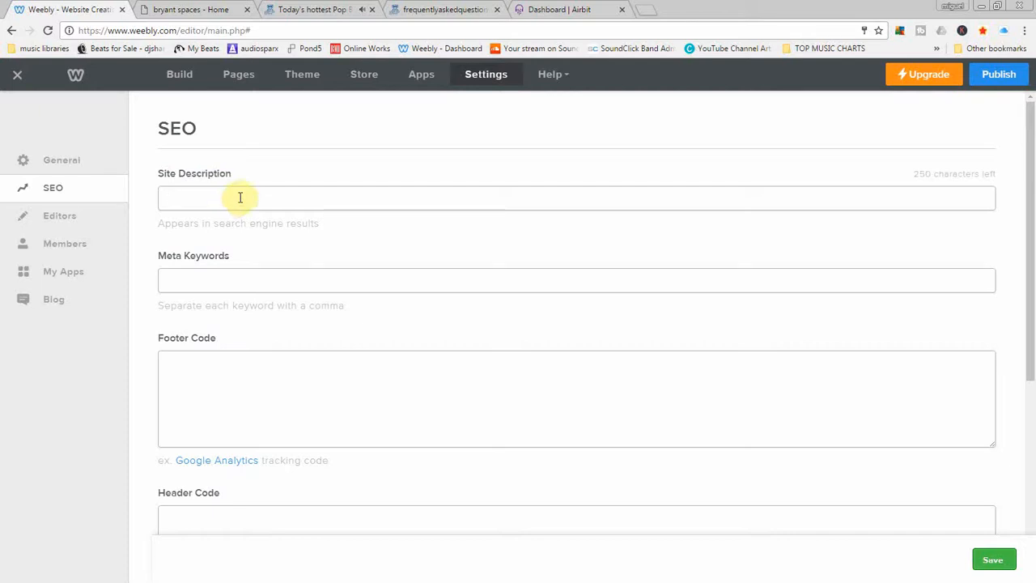
left_click(240, 198)
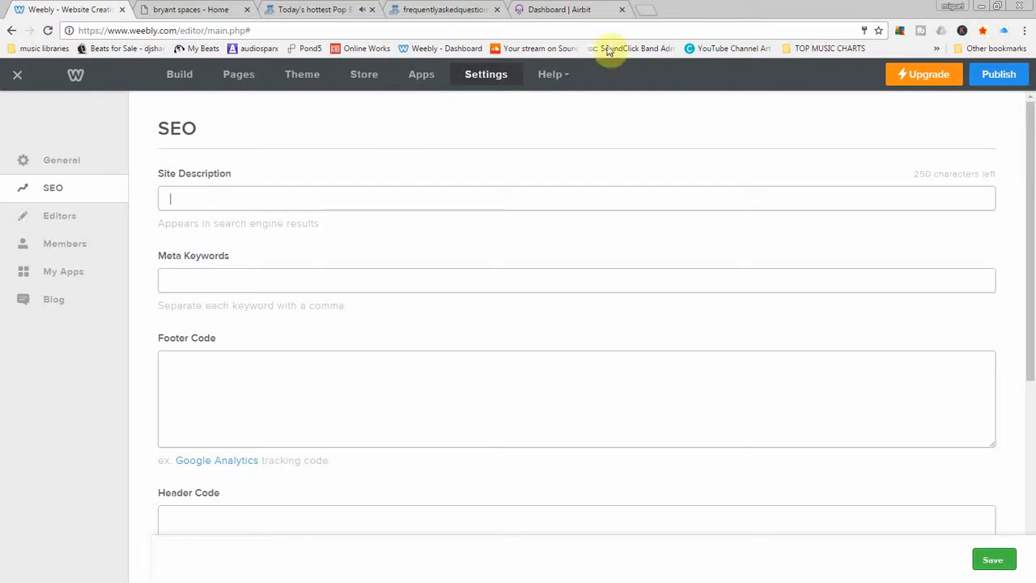
left_click(654, 15)
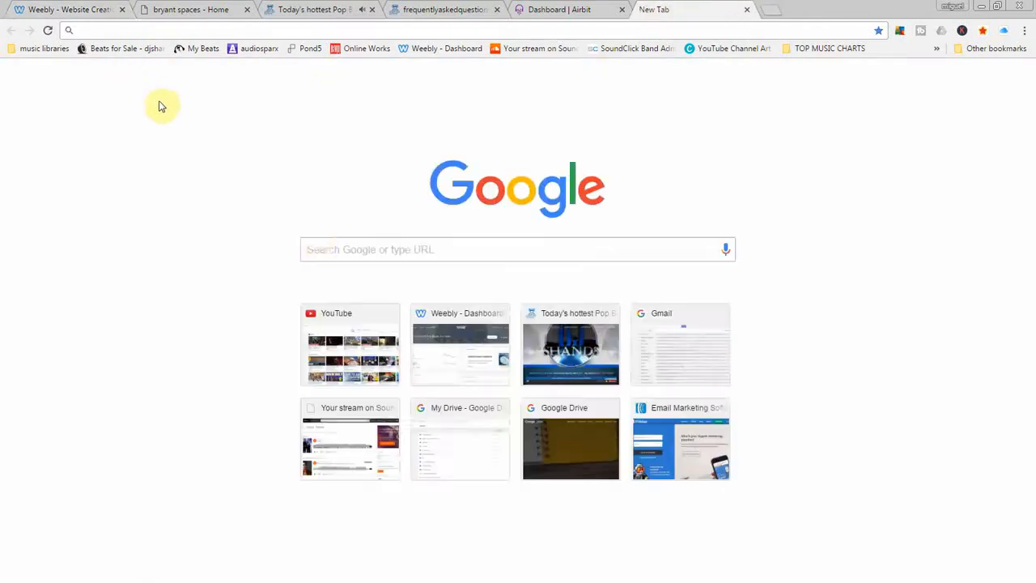
left_click(323, 249)
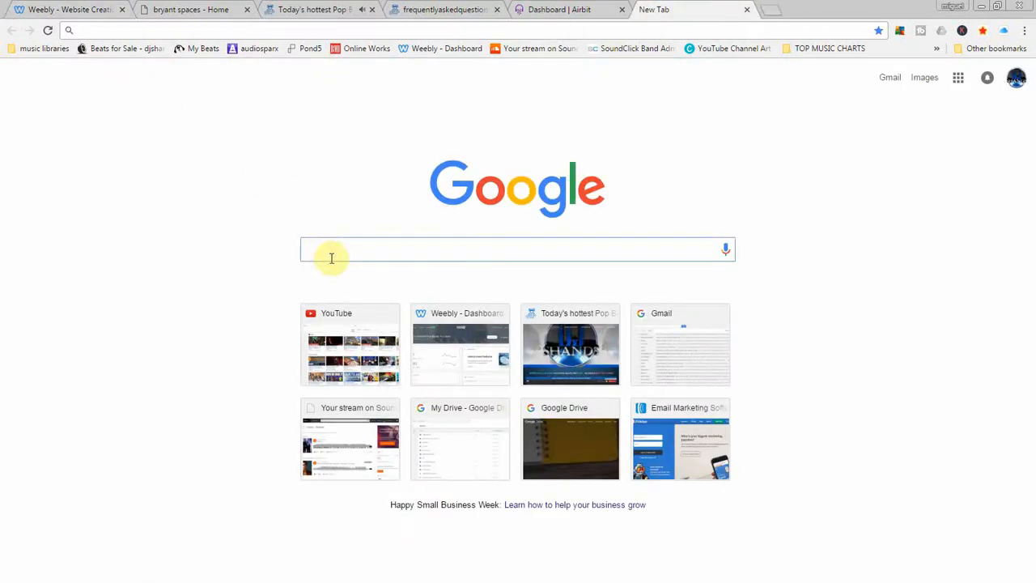
type("dj shands beats")
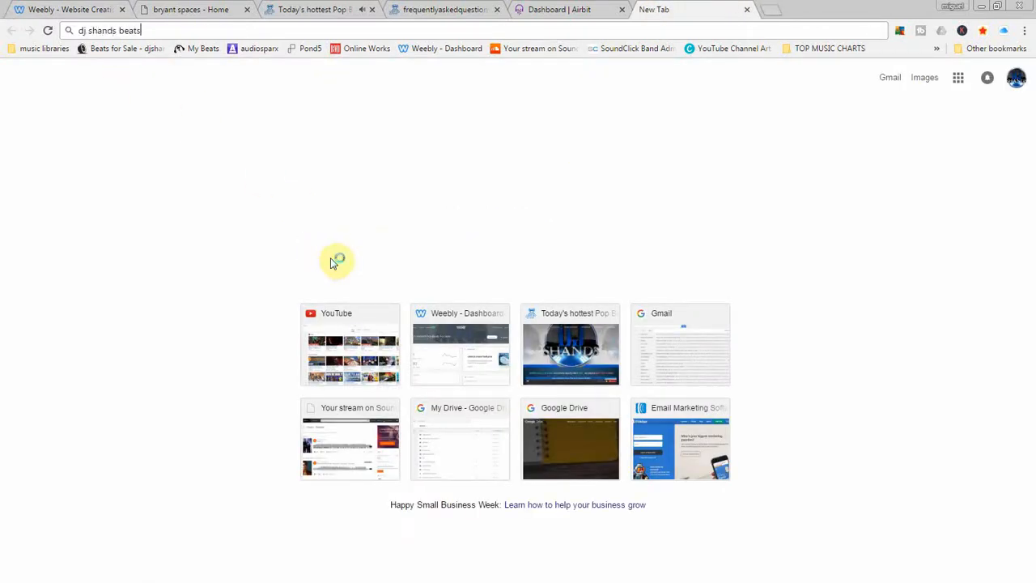
key("Return")
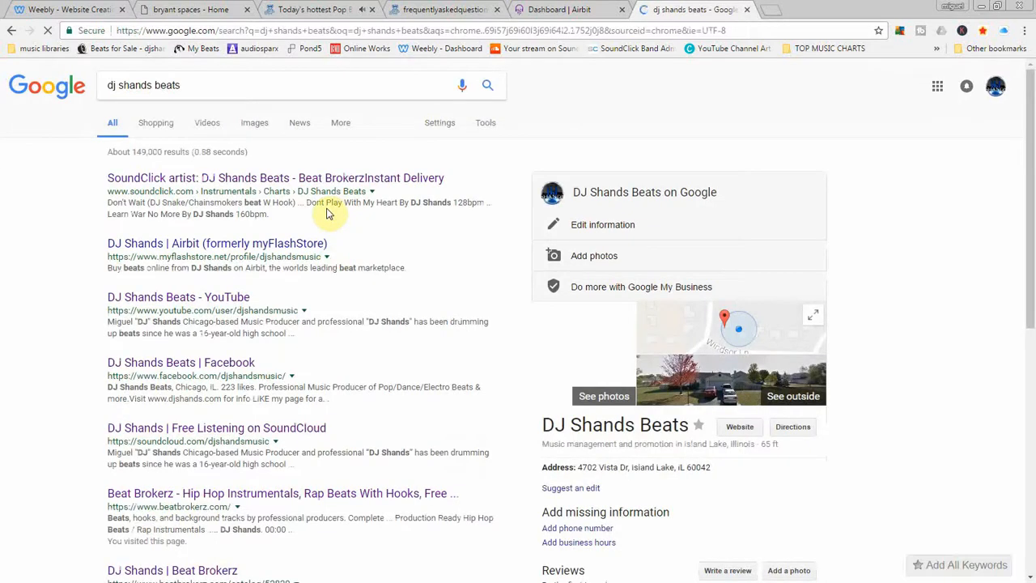
scroll(437, 324, "down", 6)
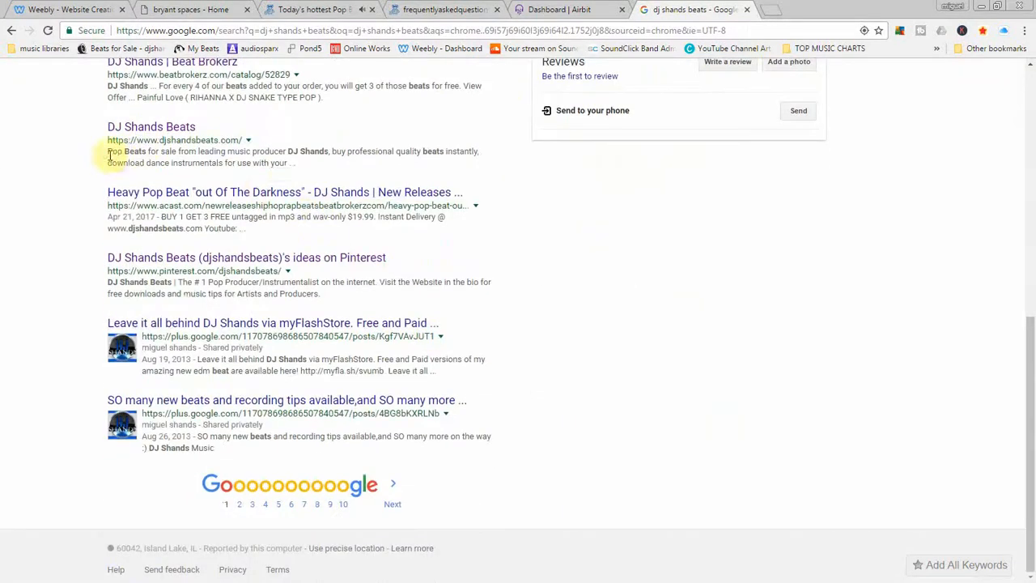
left_click_drag(110, 152, 297, 163)
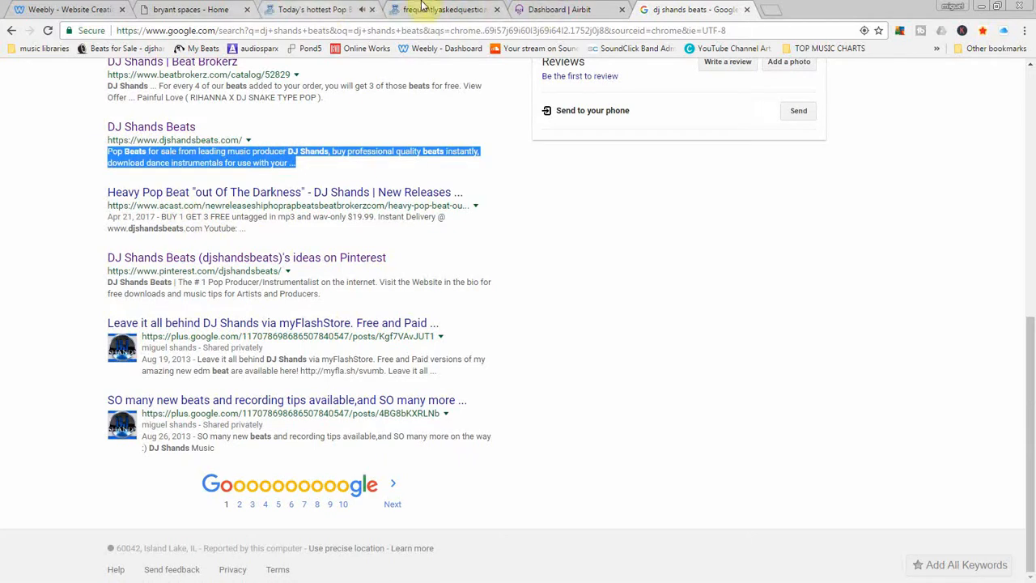
Close the frequently asked questions browser page and switch to the published djshandspopbeats.weebly.com home page
left_click(497, 10)
left_click(183, 9)
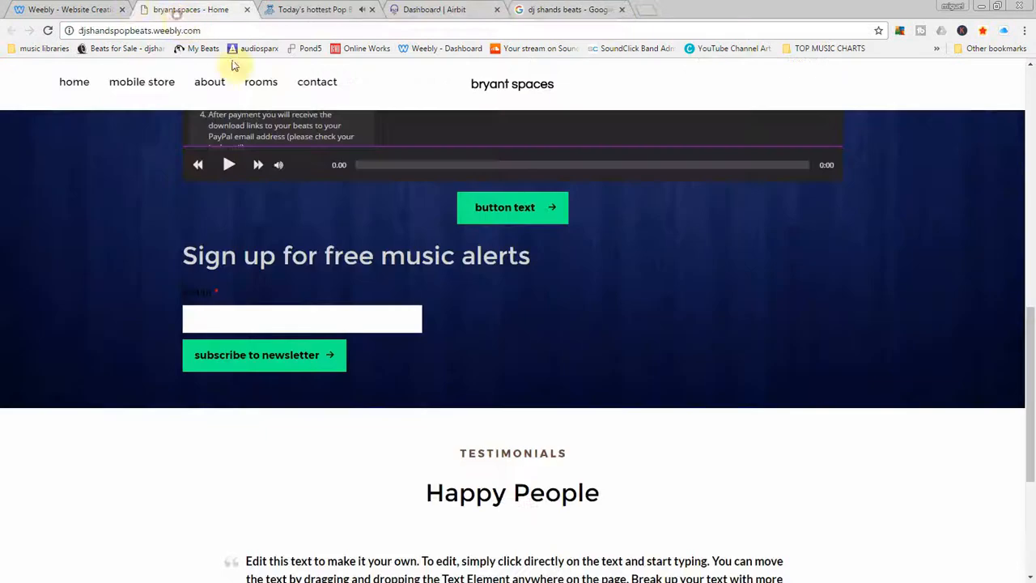
Return to the Weebly editor and look through the Editors, Members and My Apps settings
left_click(70, 9)
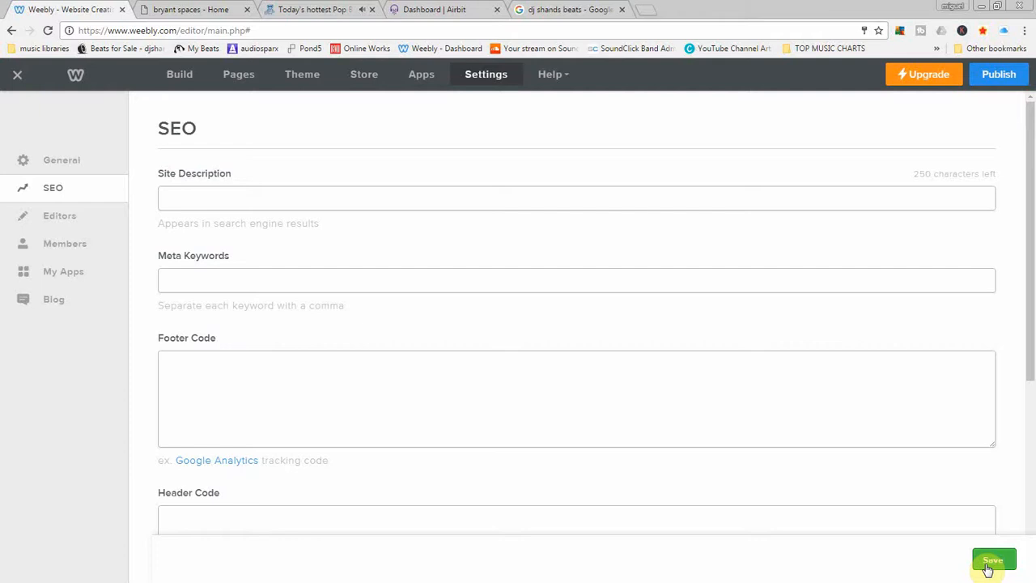
left_click(67, 219)
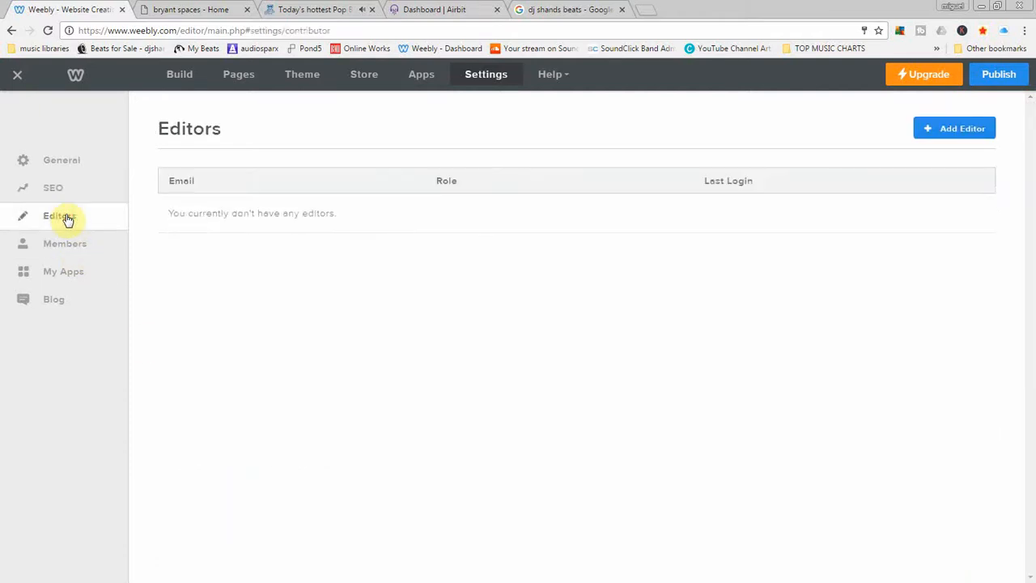
left_click(65, 243)
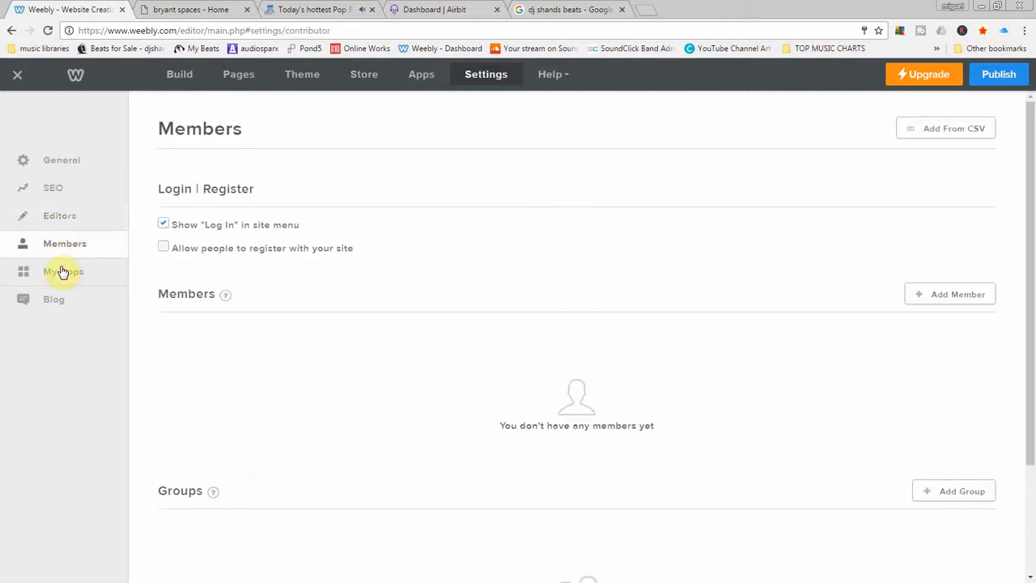
left_click(62, 271)
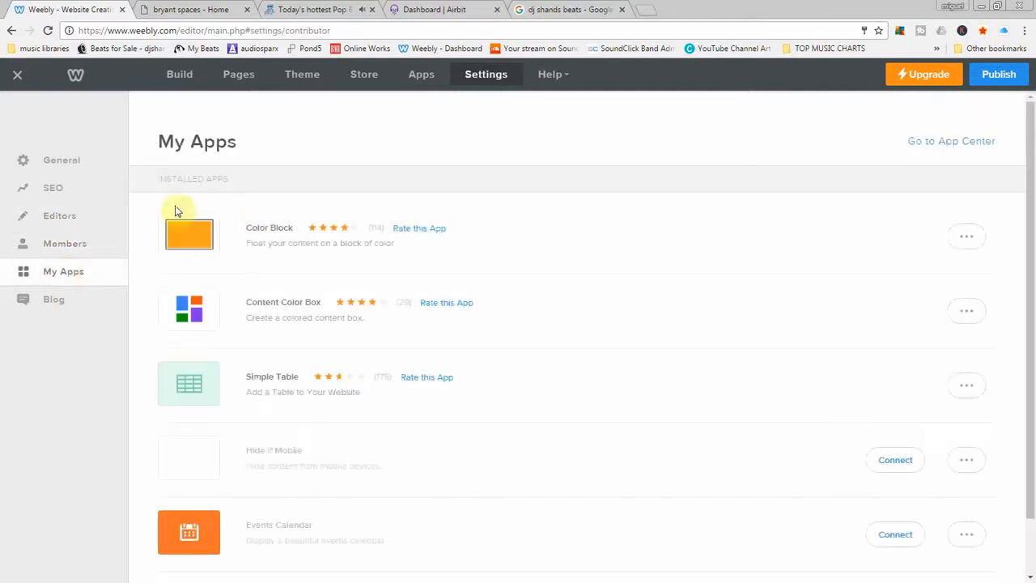
scroll(420, 435, "down", 1)
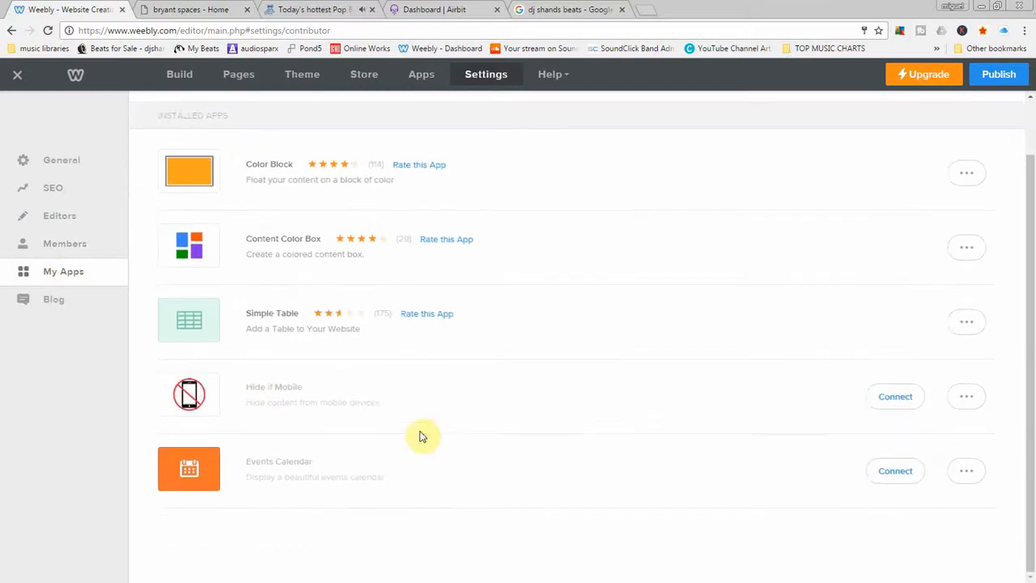
scroll(421, 435, "up", 1)
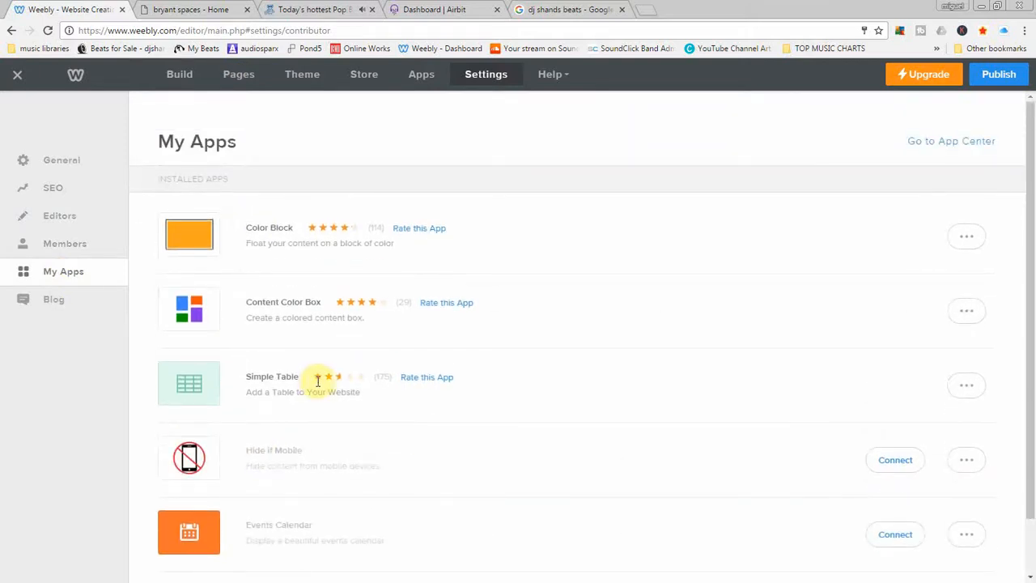
left_click(455, 9)
scroll(502, 267, "up", 2)
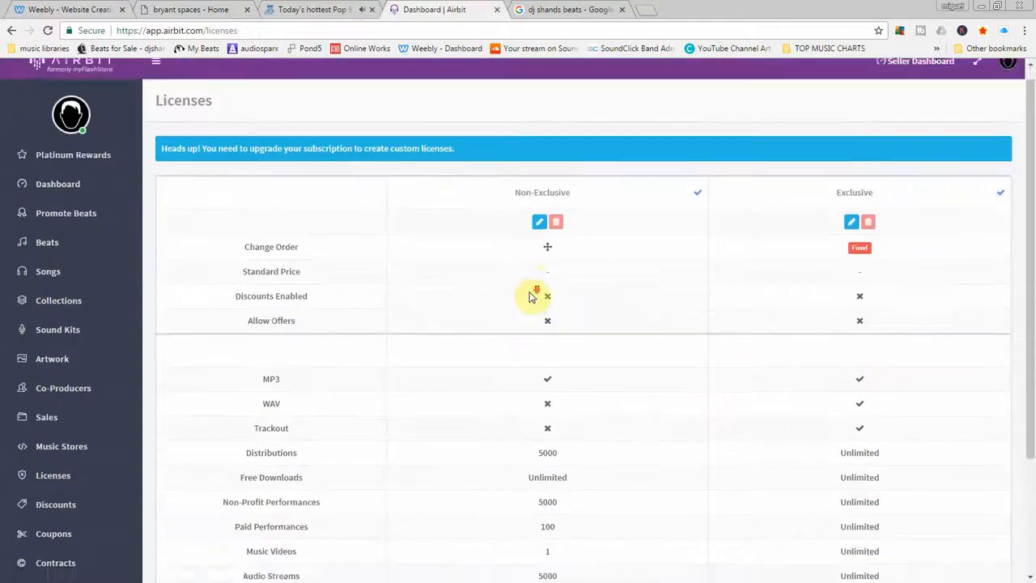
scroll(509, 267, "down", 2)
left_click(525, 9)
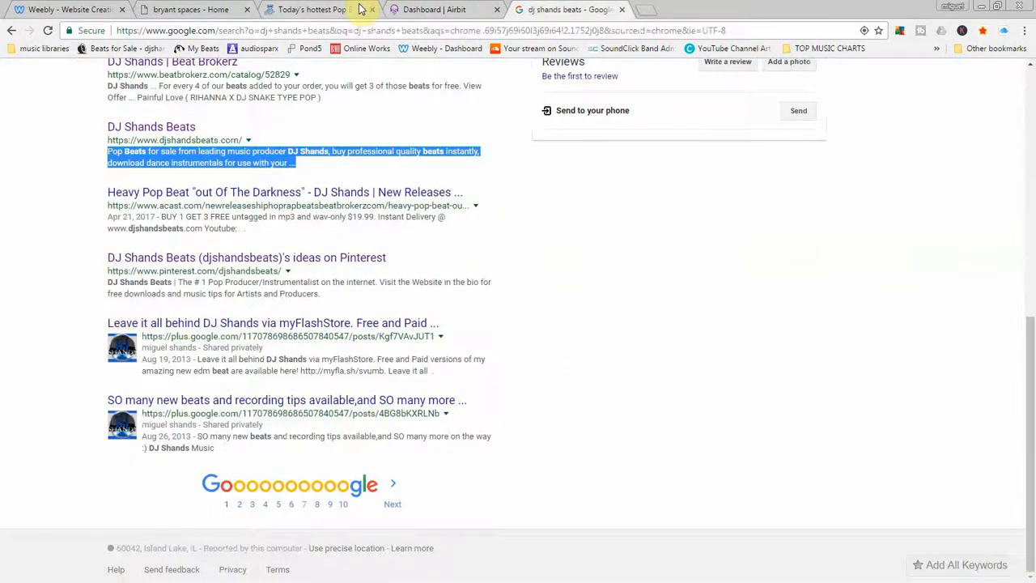
left_click(311, 9)
left_click(192, 9)
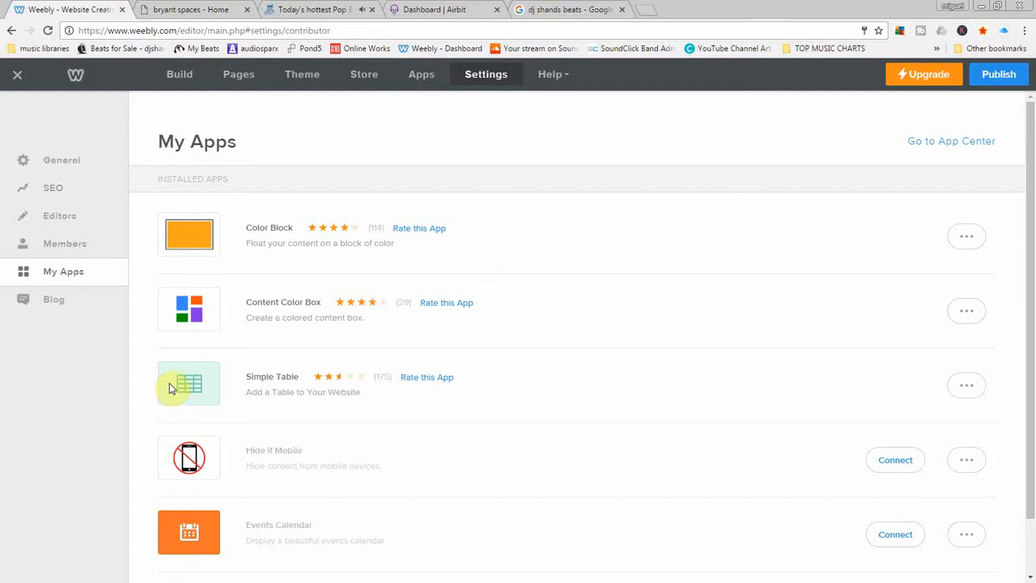
Leave the My Apps settings, publish the site again and dismiss the publishing dialog
left_click(34, 159)
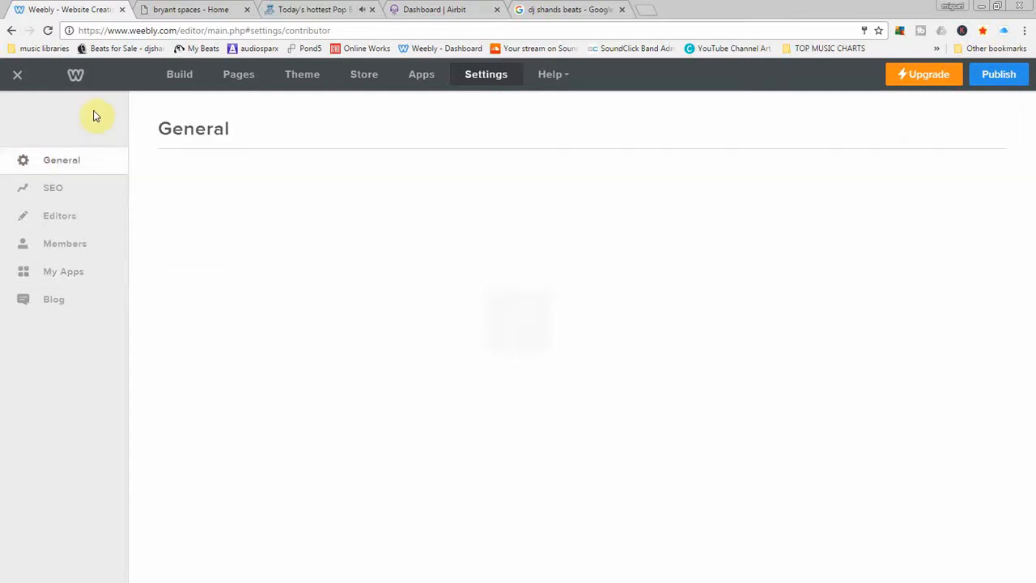
left_click(980, 75)
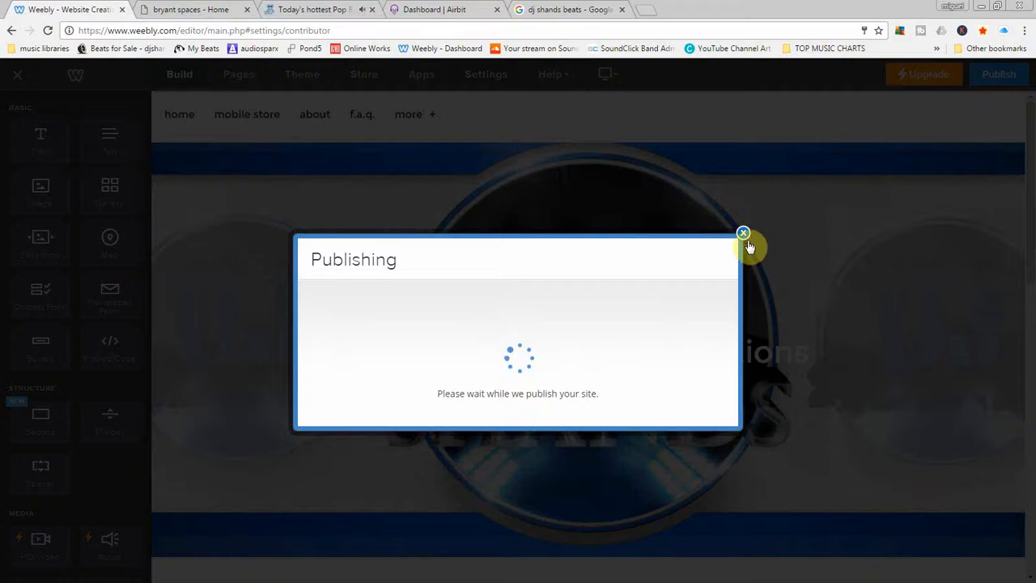
left_click(744, 187)
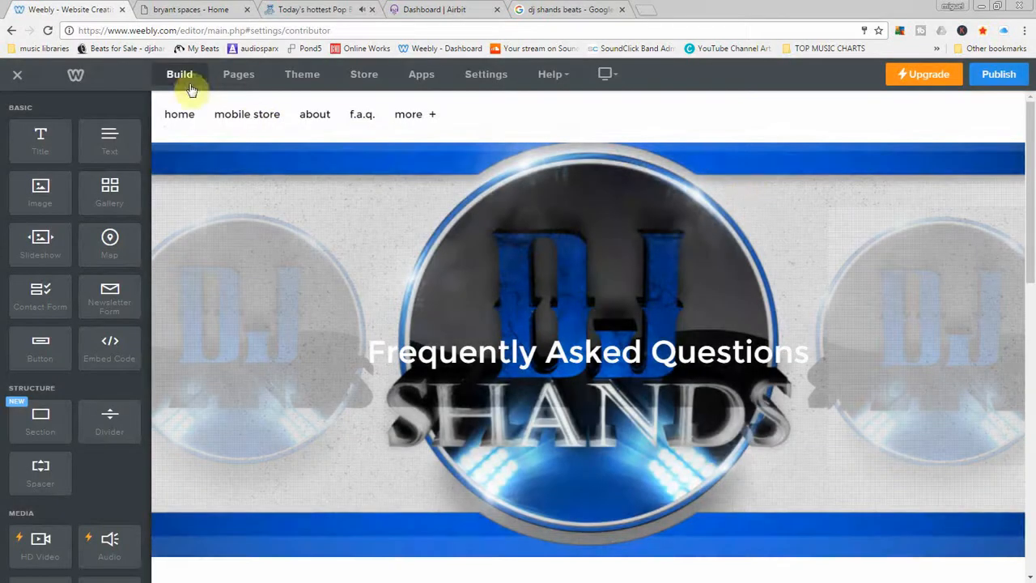
Open the home page in the editor and review it from the header banner down to the footer
left_click(177, 115)
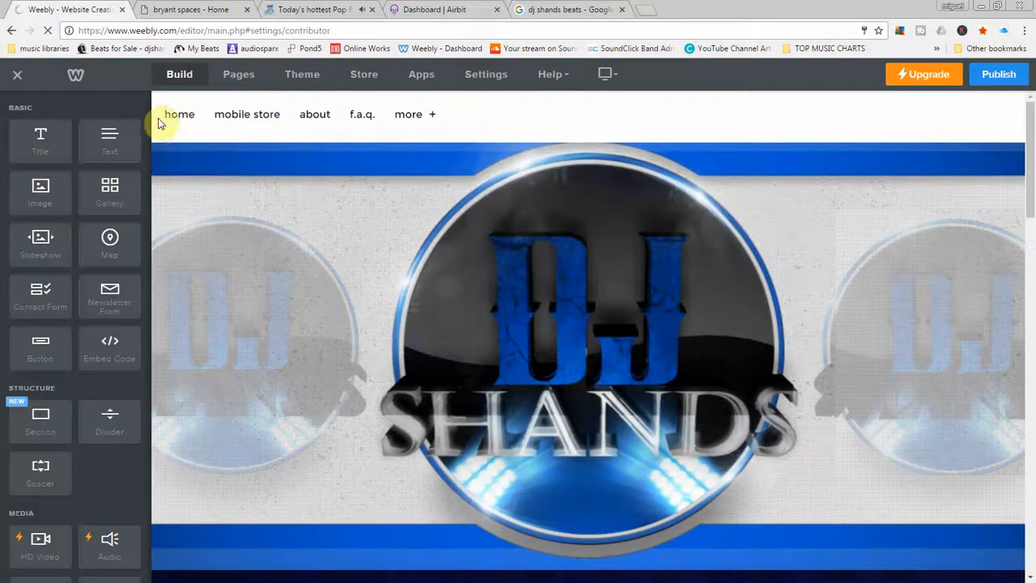
scroll(647, 372, "down", 3)
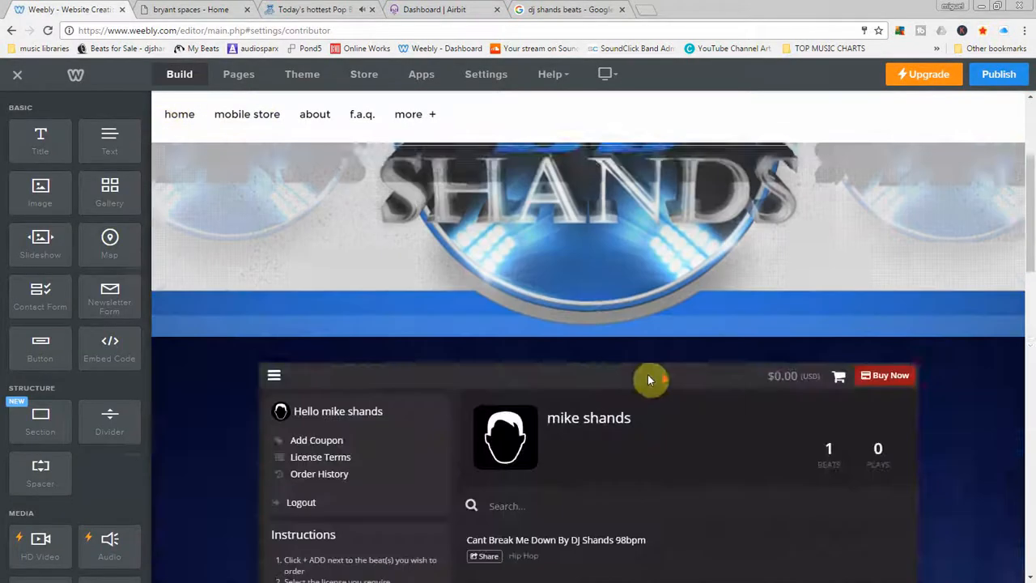
scroll(647, 375, "up", 3)
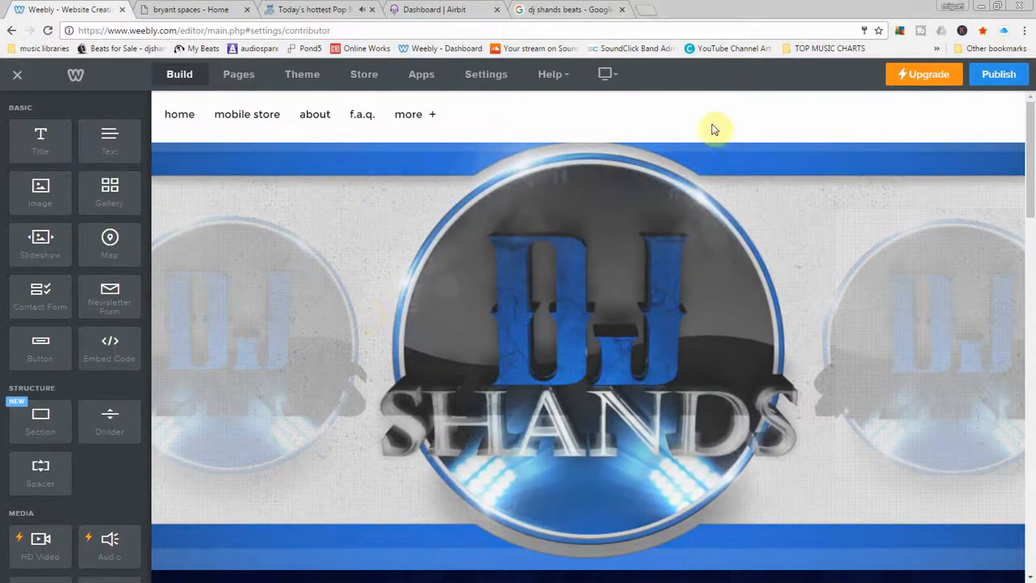
scroll(526, 180, "down", 2)
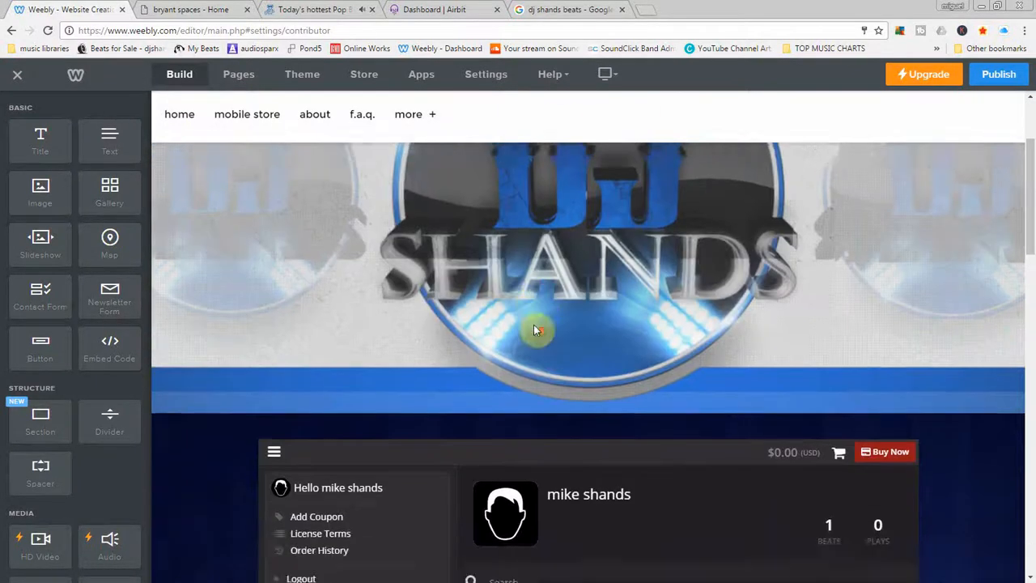
scroll(534, 324, "down", 7)
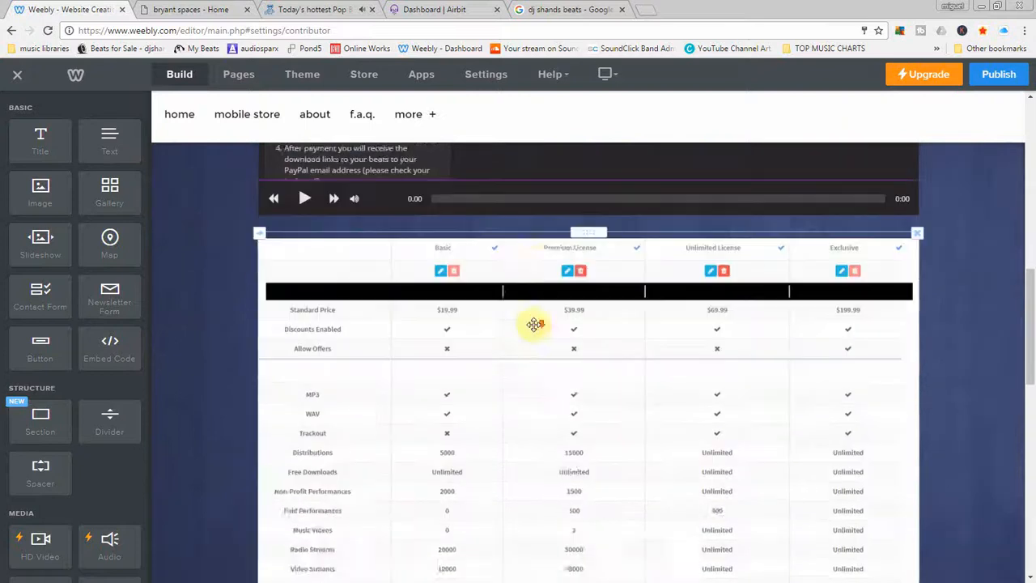
scroll(533, 324, "down", 4)
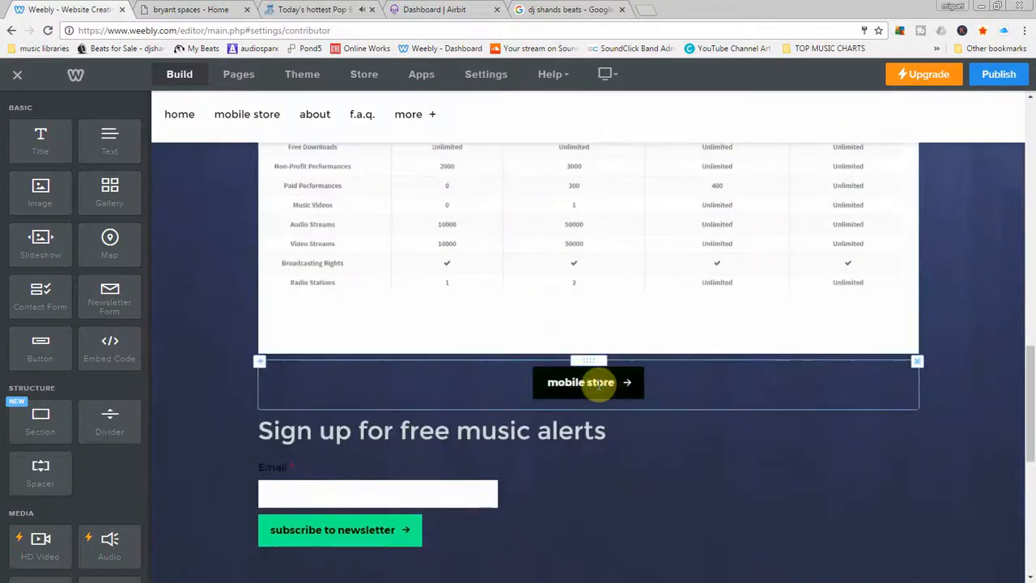
scroll(587, 400, "down", 2)
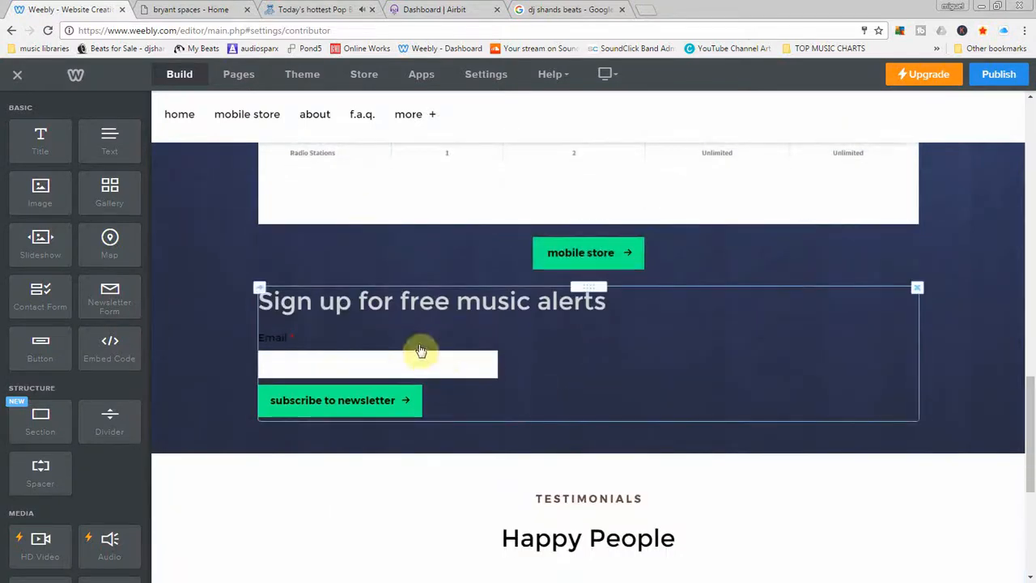
scroll(534, 461, "down", 2)
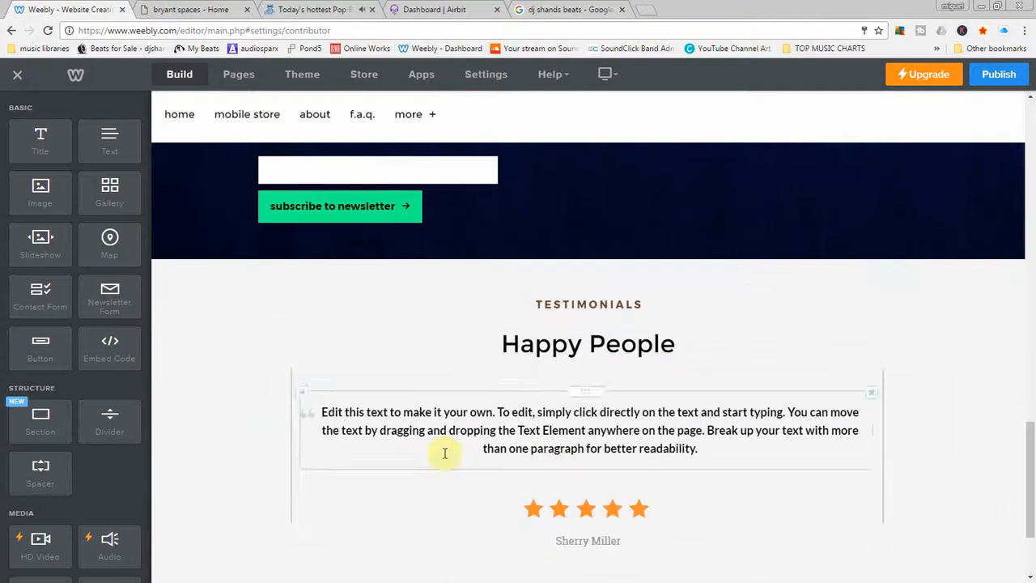
scroll(670, 490, "down", 2)
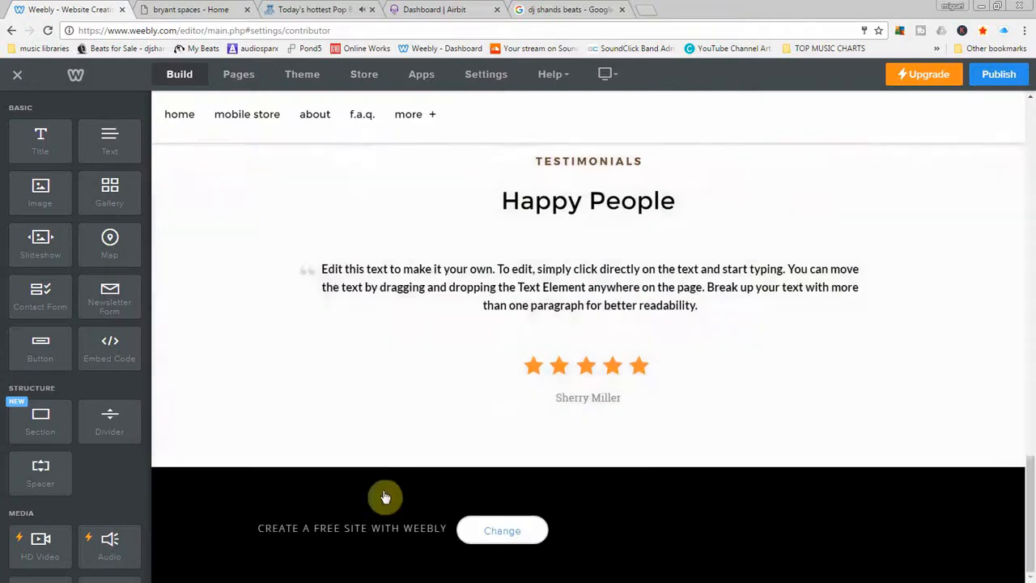
scroll(455, 395, "up", 10)
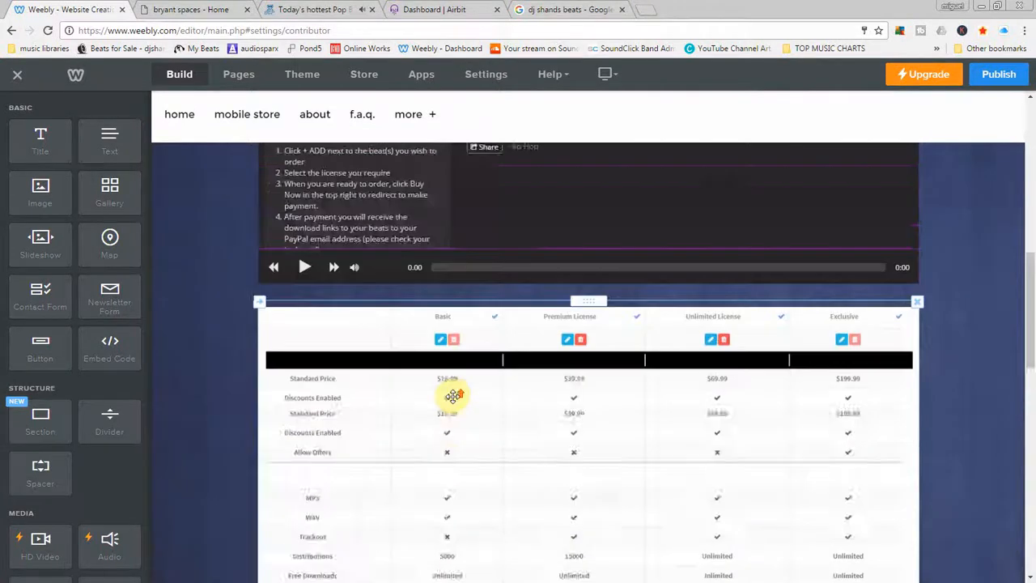
Add a centred button with the text "F.A.Q." below the newsletter sign-up form on the home page
scroll(453, 395, "down", 5)
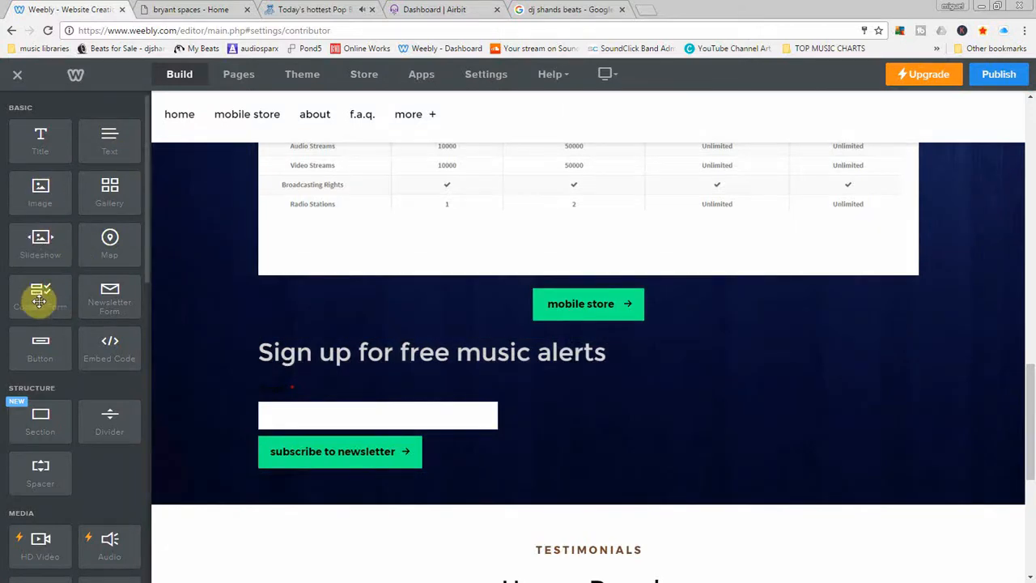
left_click_drag(40, 342, 532, 487)
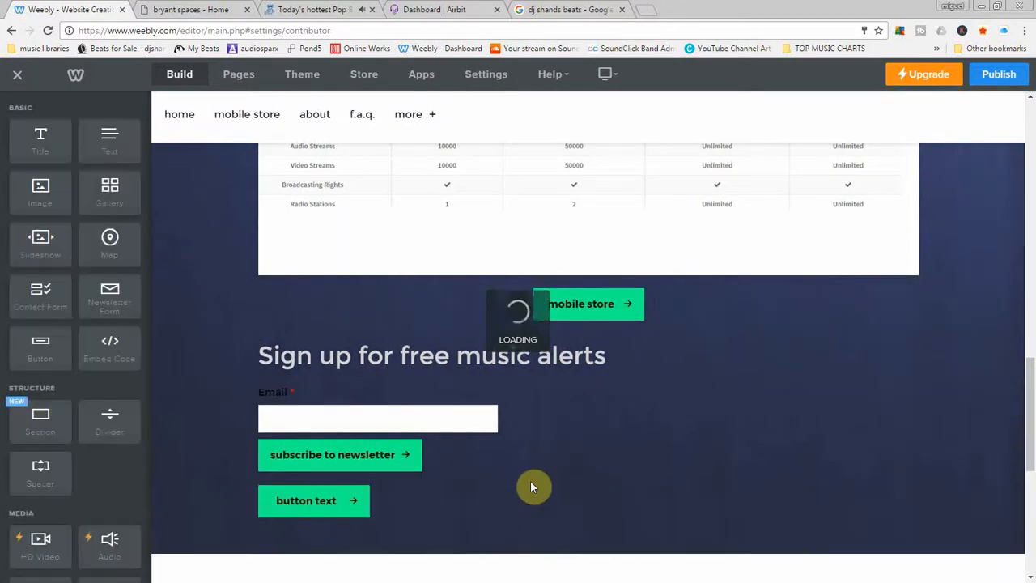
scroll(453, 453, "down", 2)
left_click(324, 374)
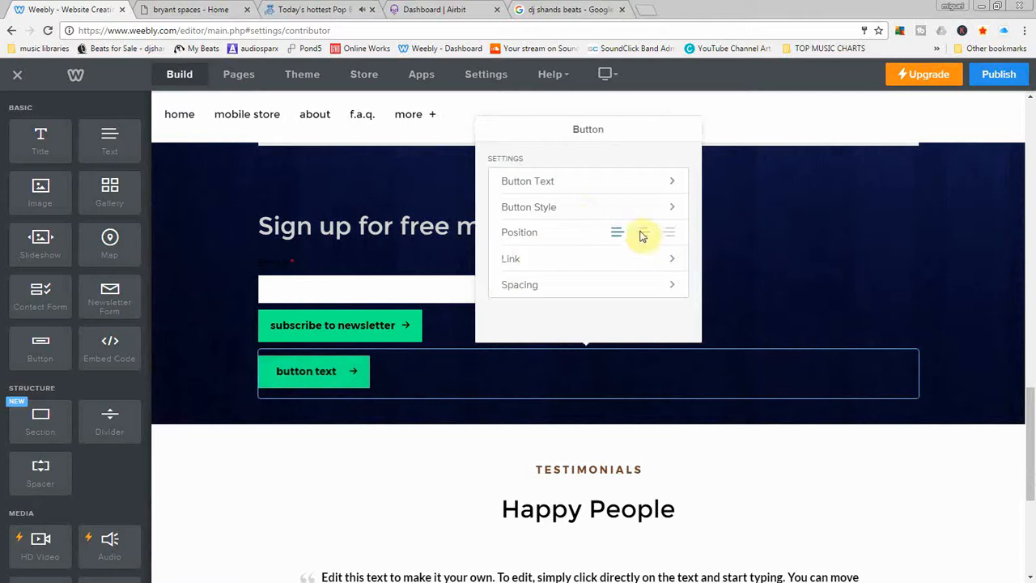
left_click(642, 232)
left_click(576, 189)
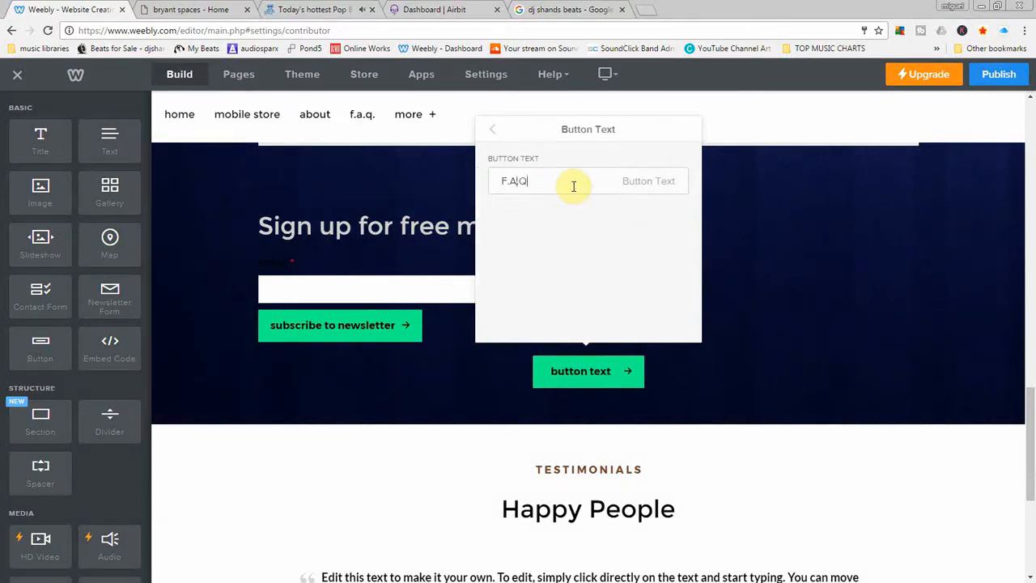
left_click(496, 136)
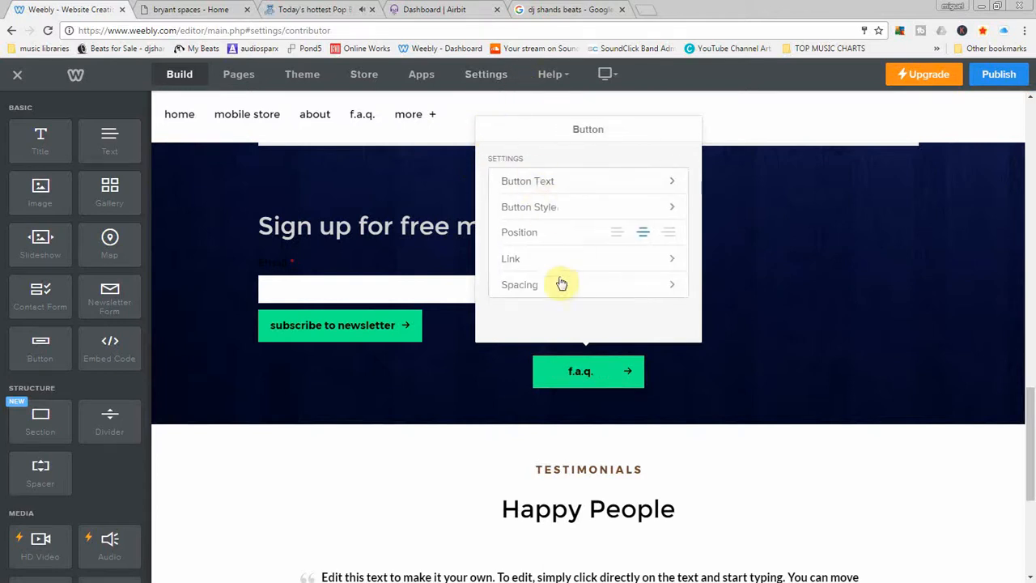
Link the F.A.Q. button to the F.A.Q. standard page and set it to open in a new window
left_click(528, 260)
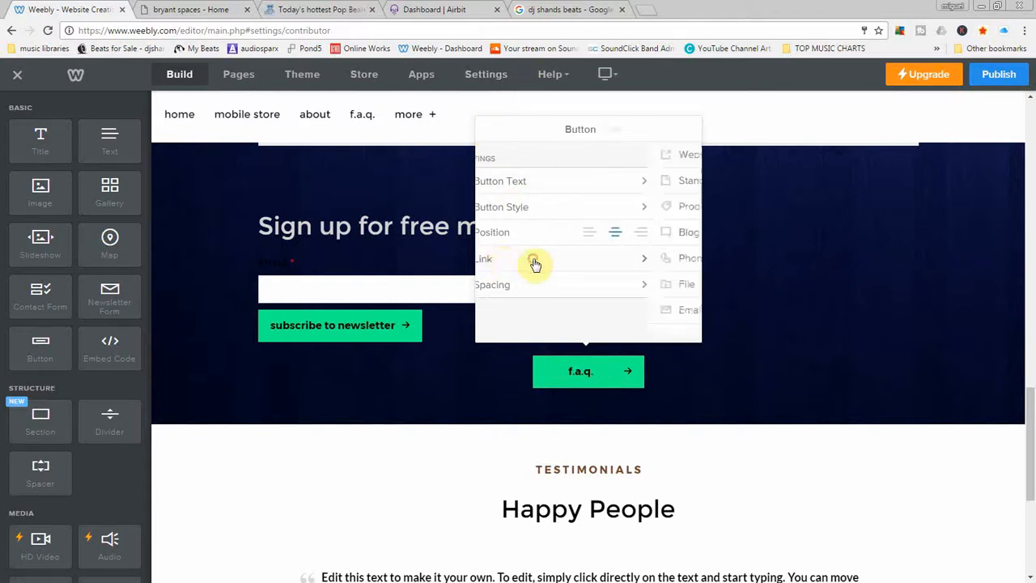
left_click(530, 180)
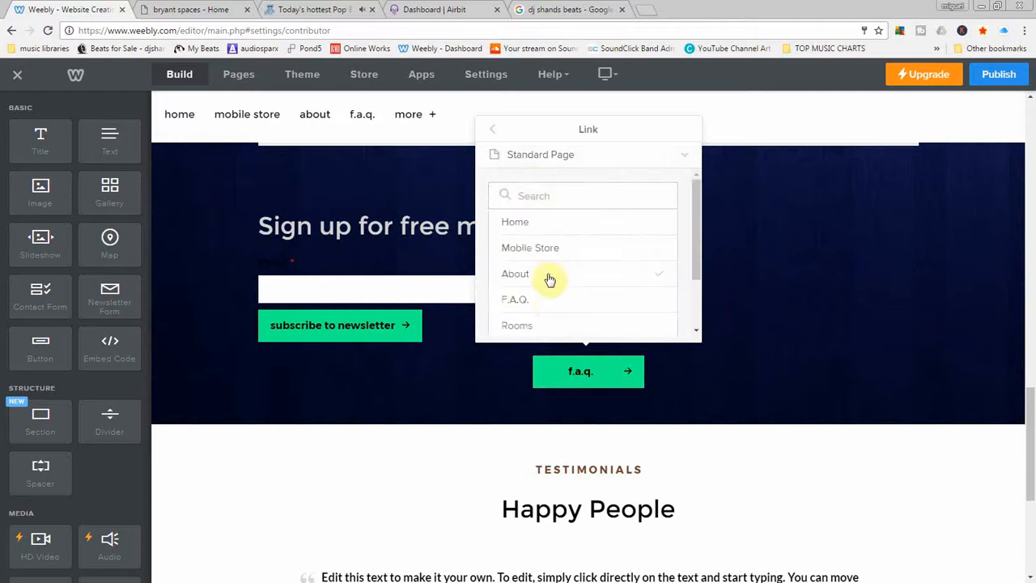
left_click(549, 301)
left_click(531, 227)
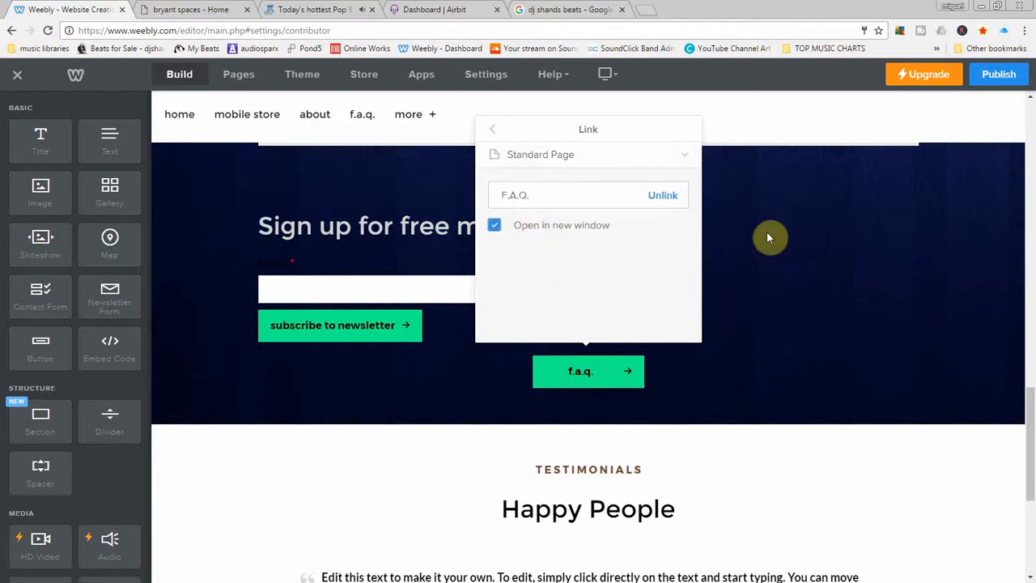
left_click(493, 137)
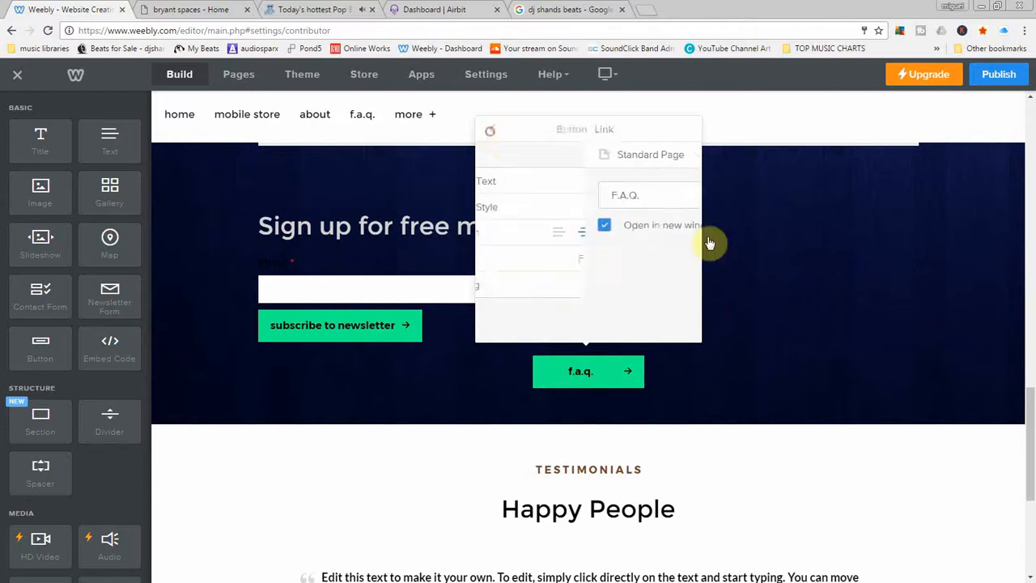
left_click(846, 350)
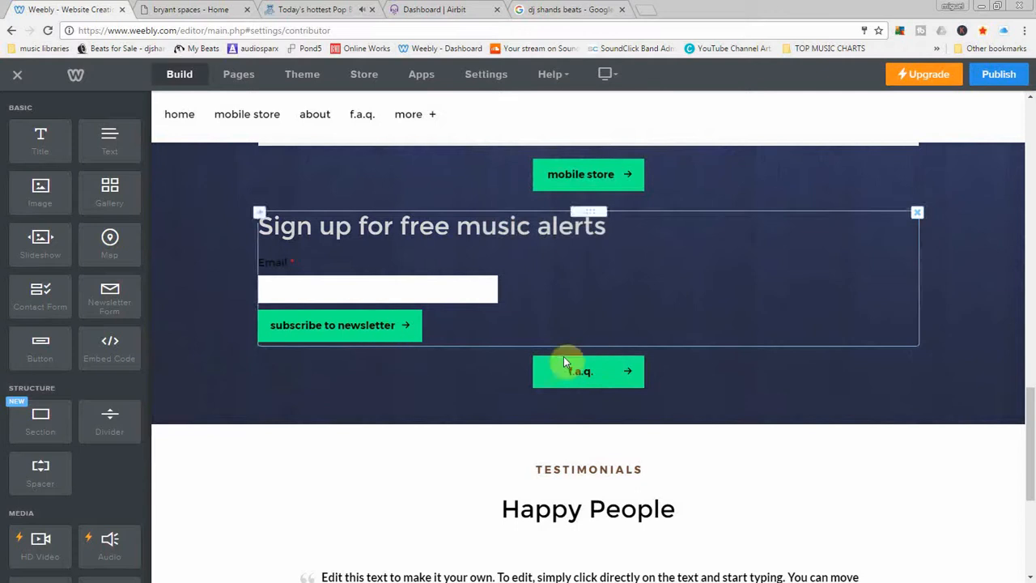
Add a Social Icons element directly below the F.A.Q. button and align it to the centre
scroll(705, 416, "down", 3)
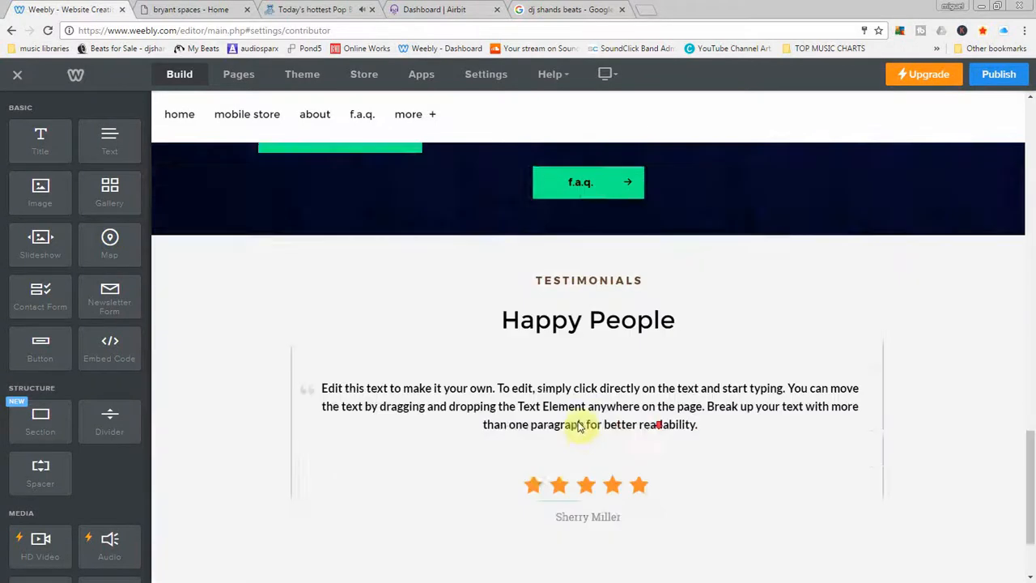
scroll(288, 406, "up", 2)
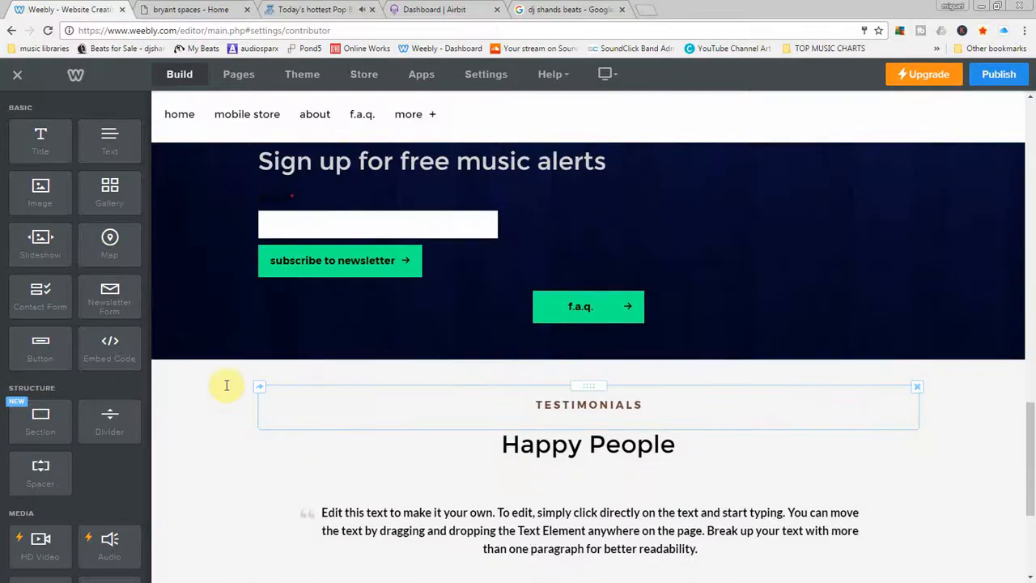
scroll(102, 401, "down", 8)
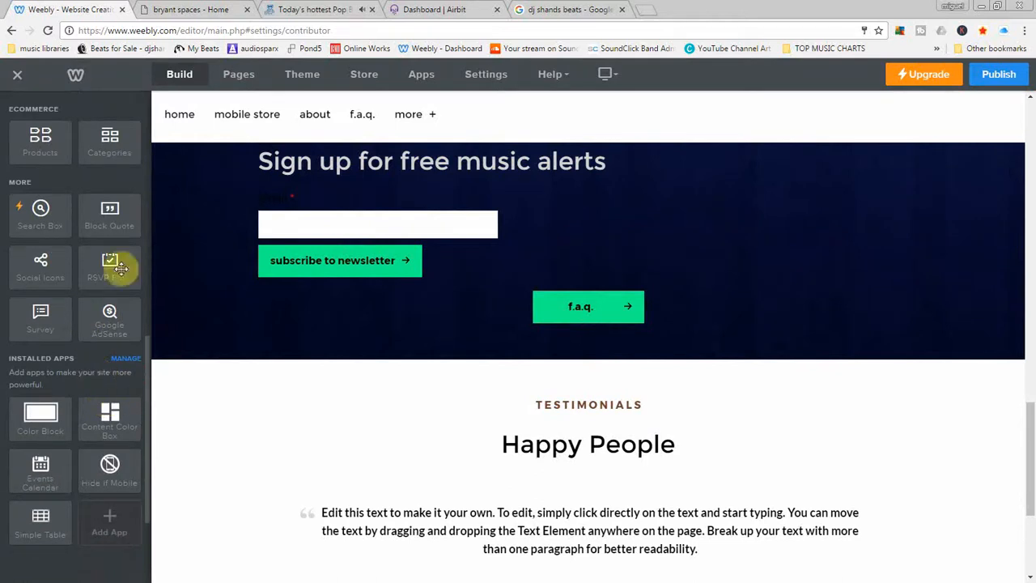
scroll(58, 271, "up", 7)
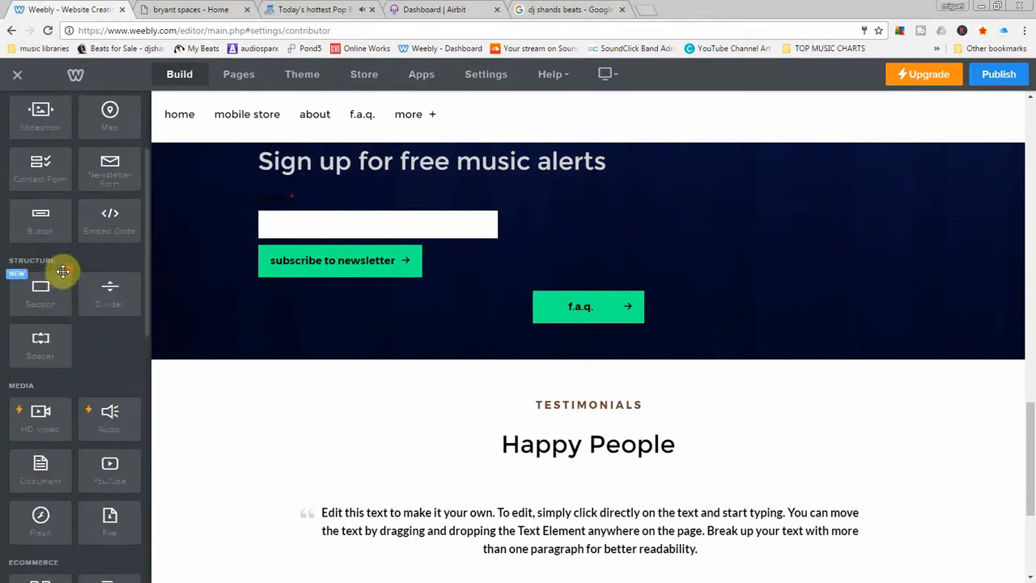
scroll(72, 315, "down", 6)
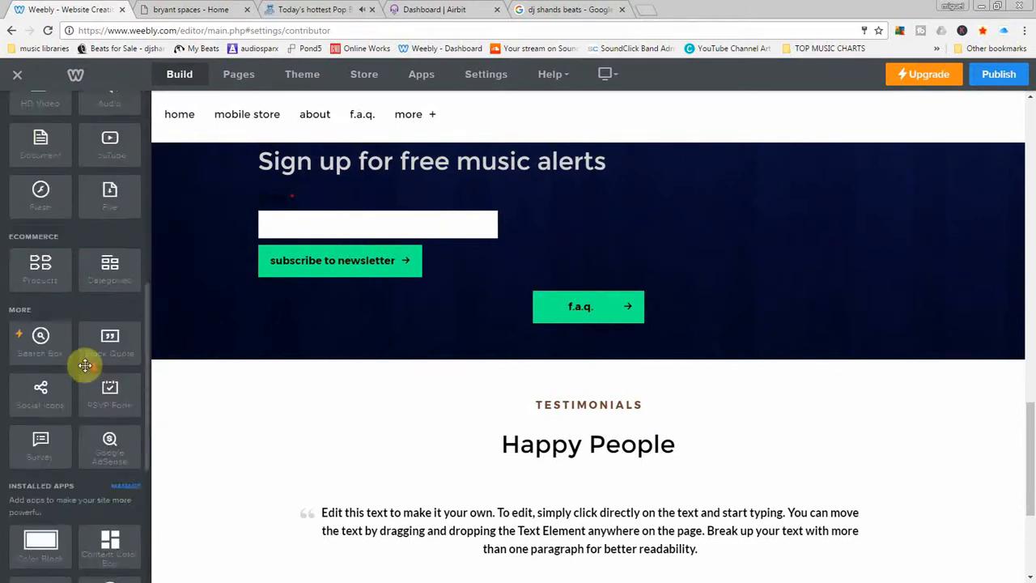
scroll(85, 365, "down", 1)
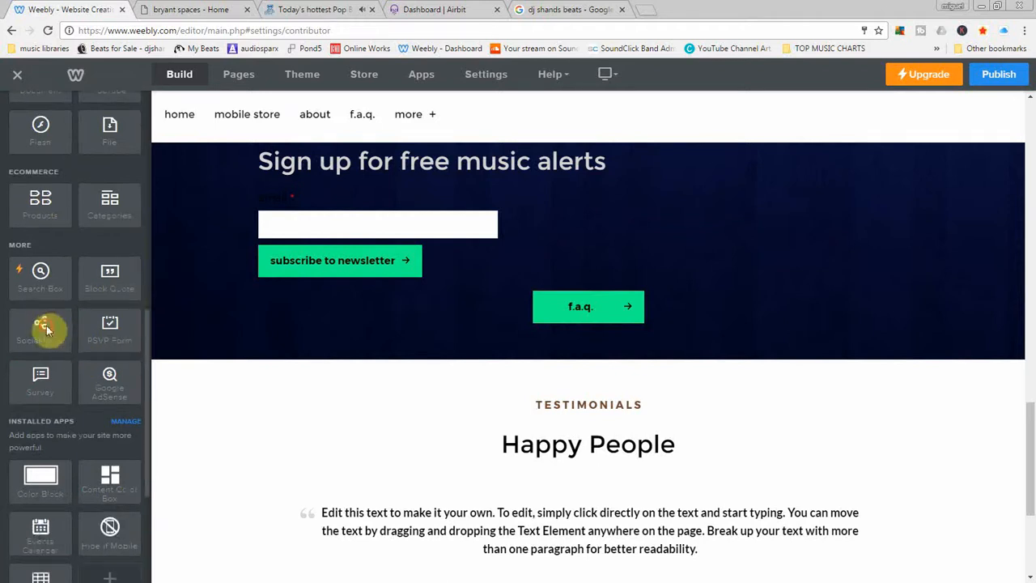
left_click_drag(47, 326, 456, 187)
scroll(312, 267, "up", 10)
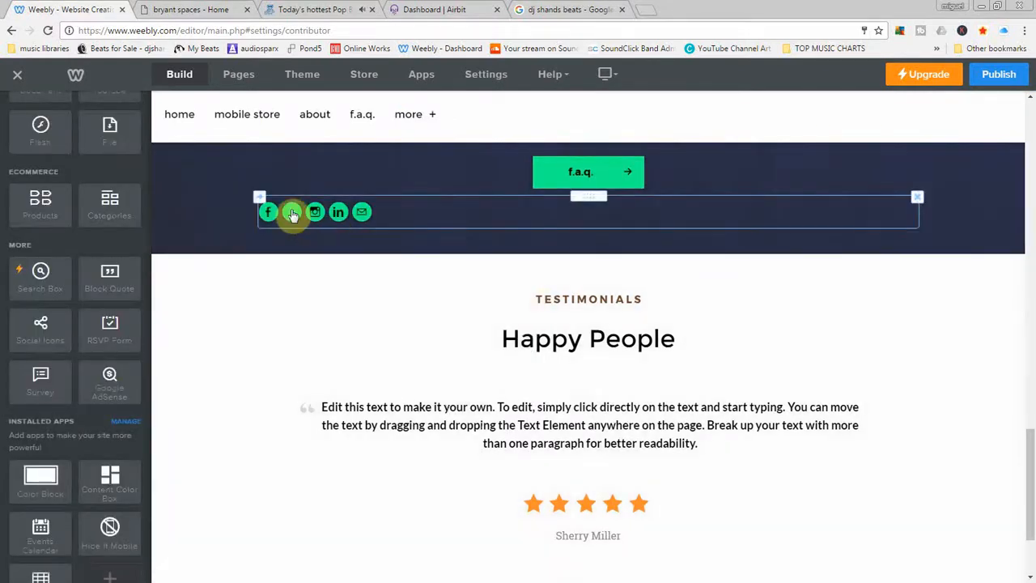
left_click(409, 212)
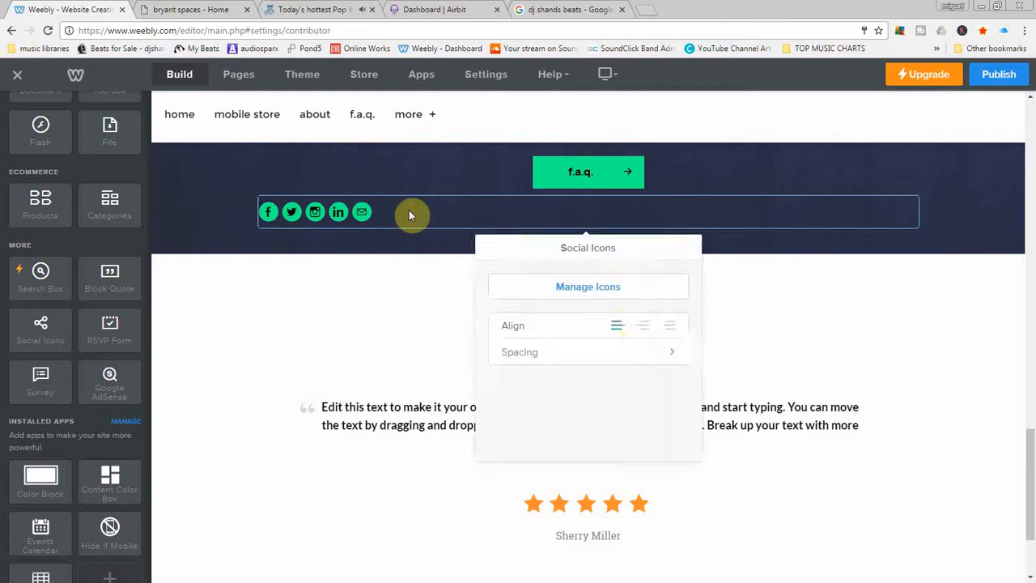
left_click(644, 327)
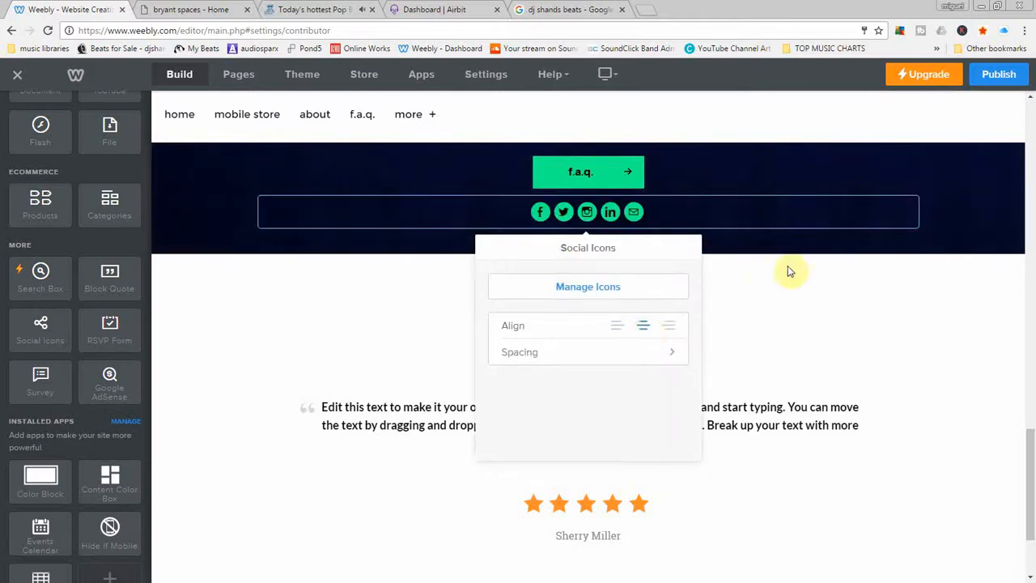
Set the Facebook social icon's username to facebook.com/djshandsmusic and close the icon settings
left_click(569, 293)
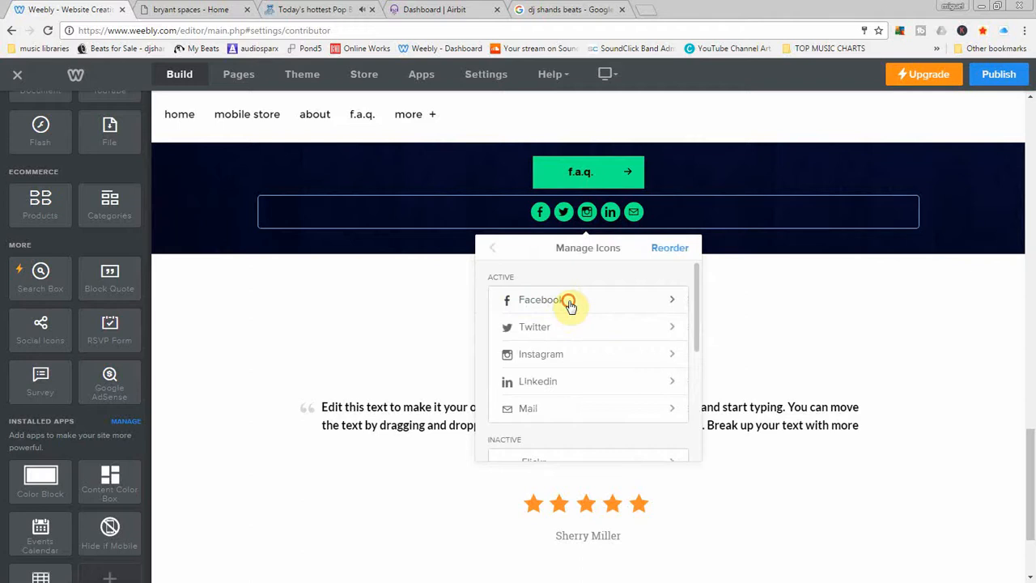
left_click(569, 301)
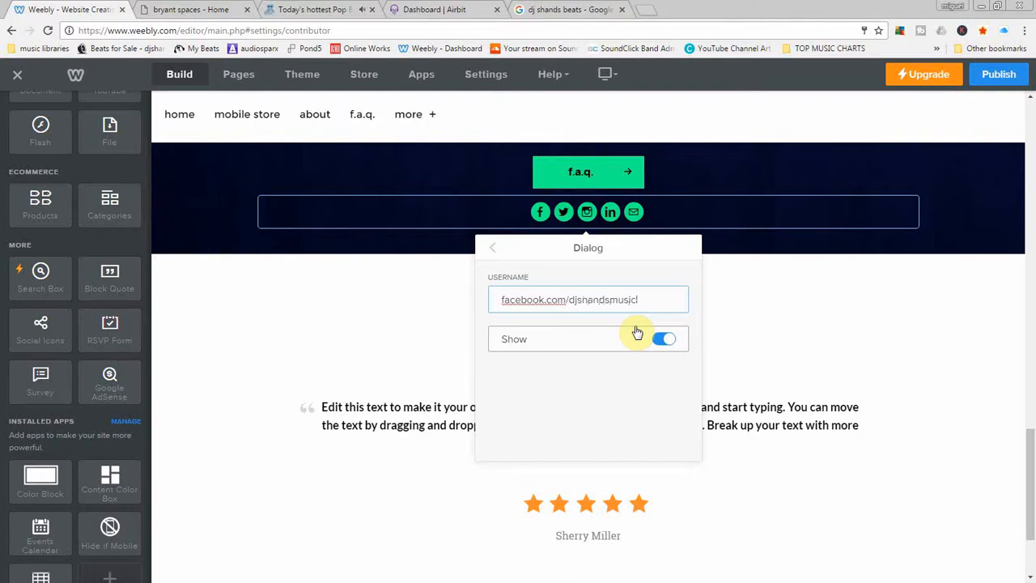
left_click(421, 272)
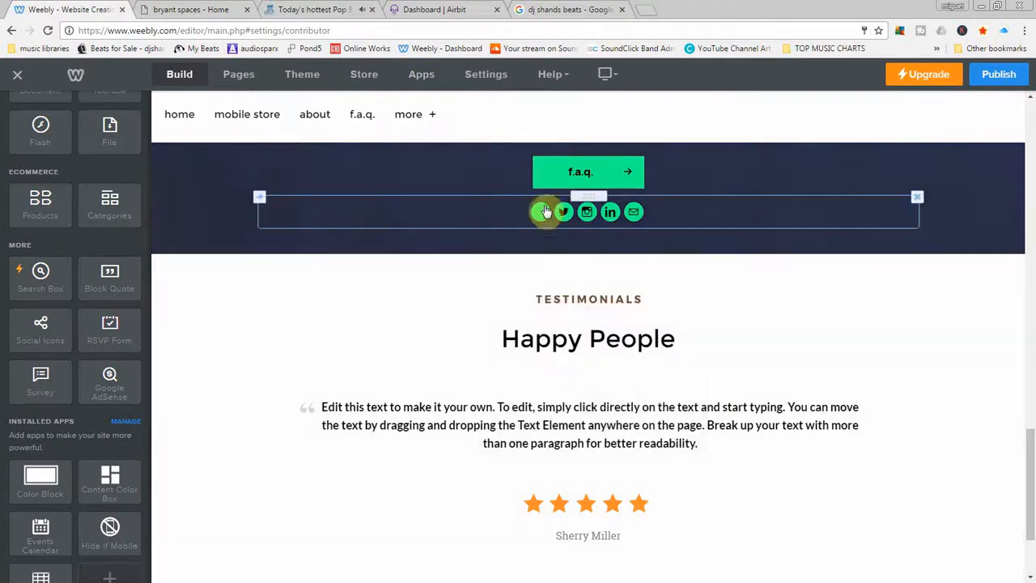
Publish the website, open its live address djshandspopbeats.weebly.com, and close the old bryant spaces page
left_click(985, 75)
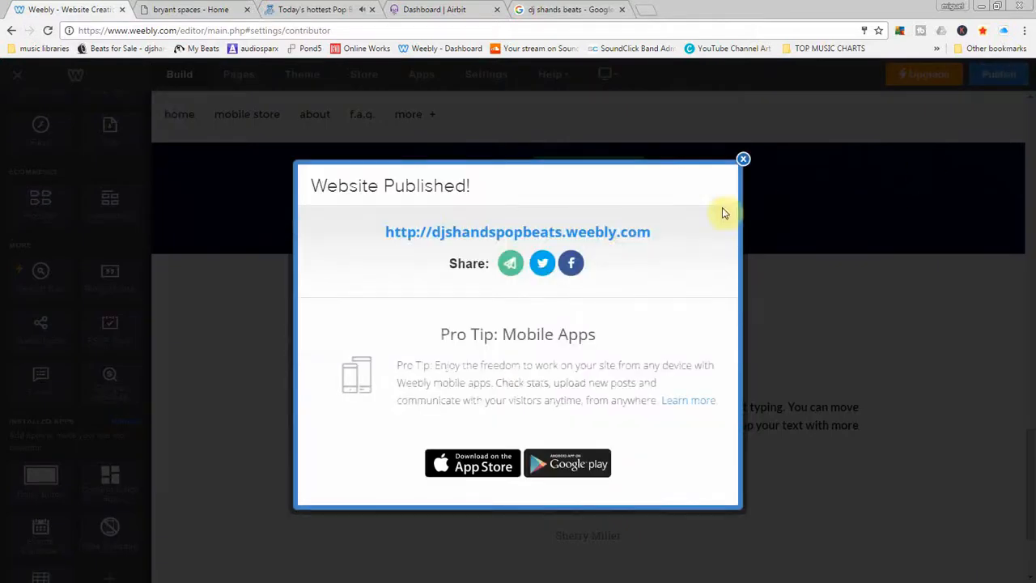
left_click(645, 233)
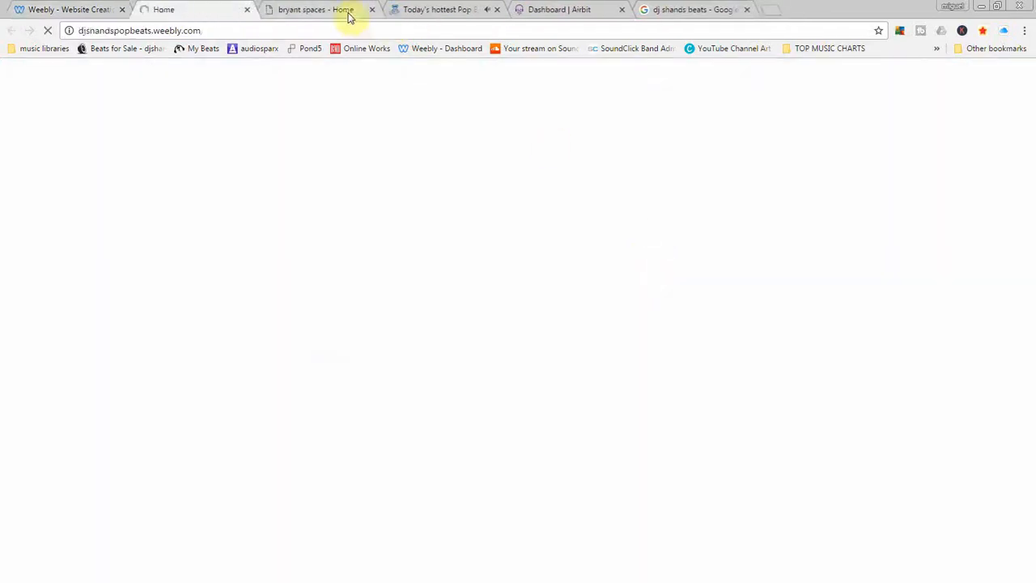
left_click(373, 11)
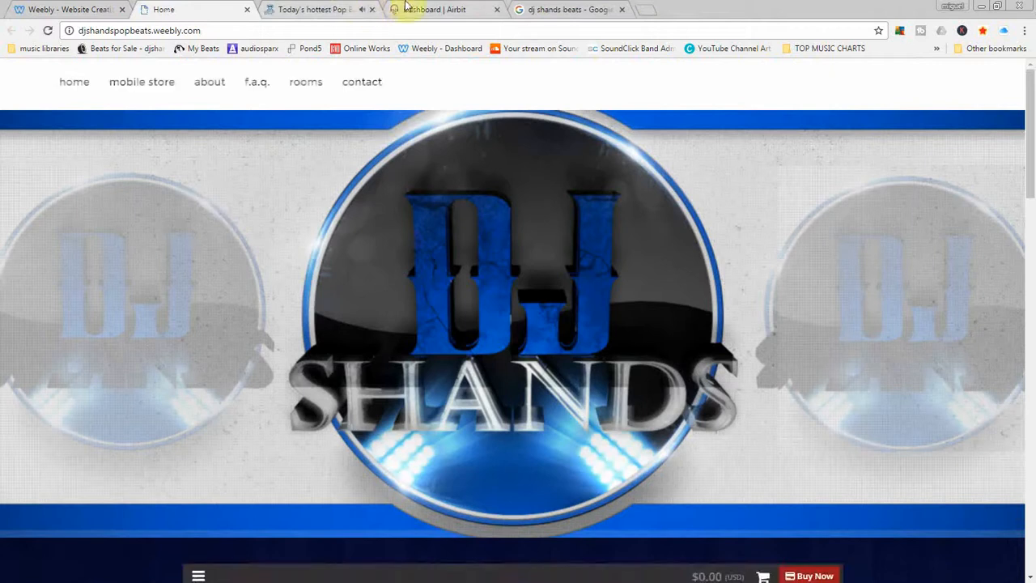
Test the Facebook icon below the F.A.Q. button on the live site, look through the linked page and close it
scroll(590, 289, "down", 15)
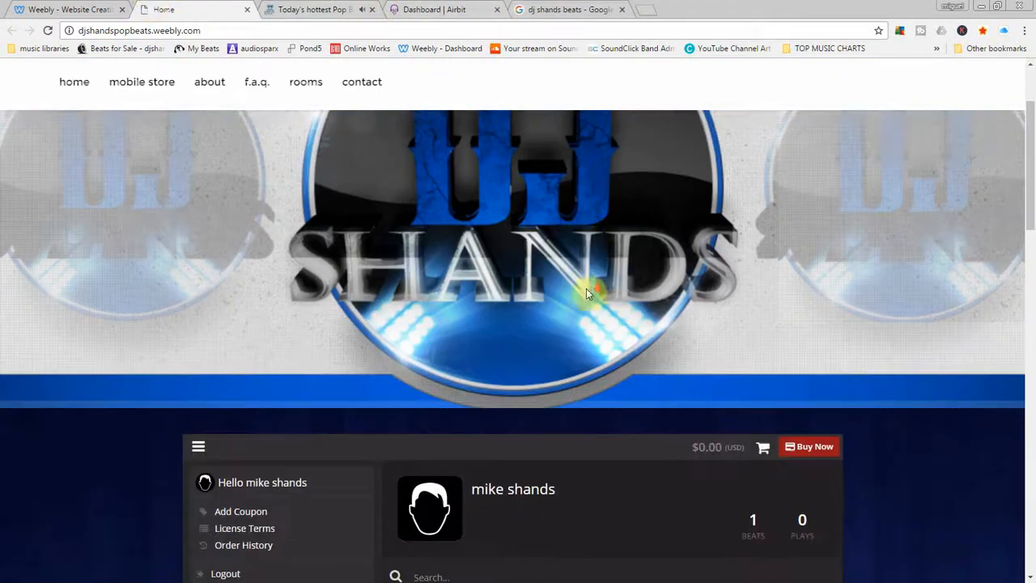
scroll(682, 449, "down", 3)
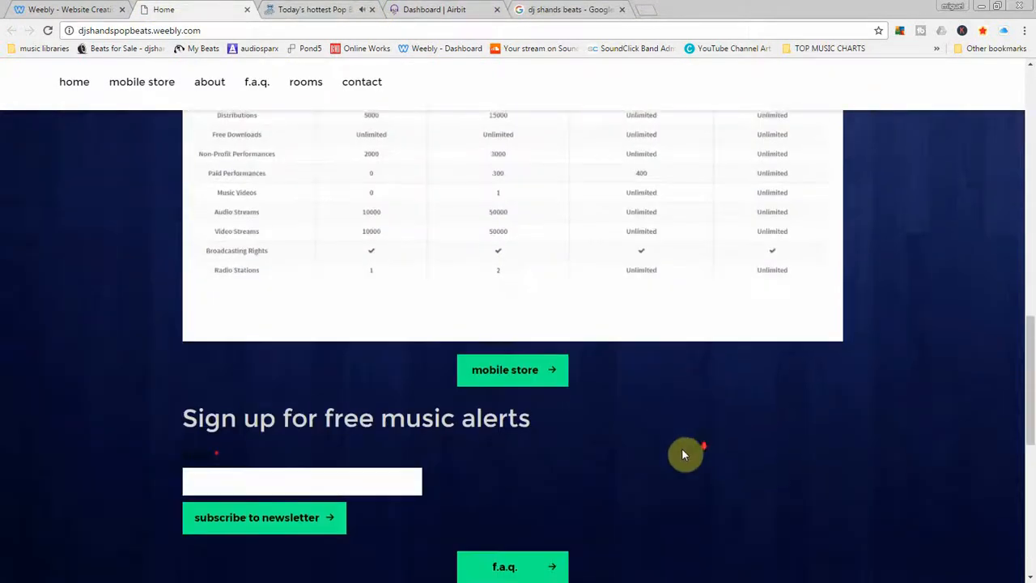
left_click(511, 389)
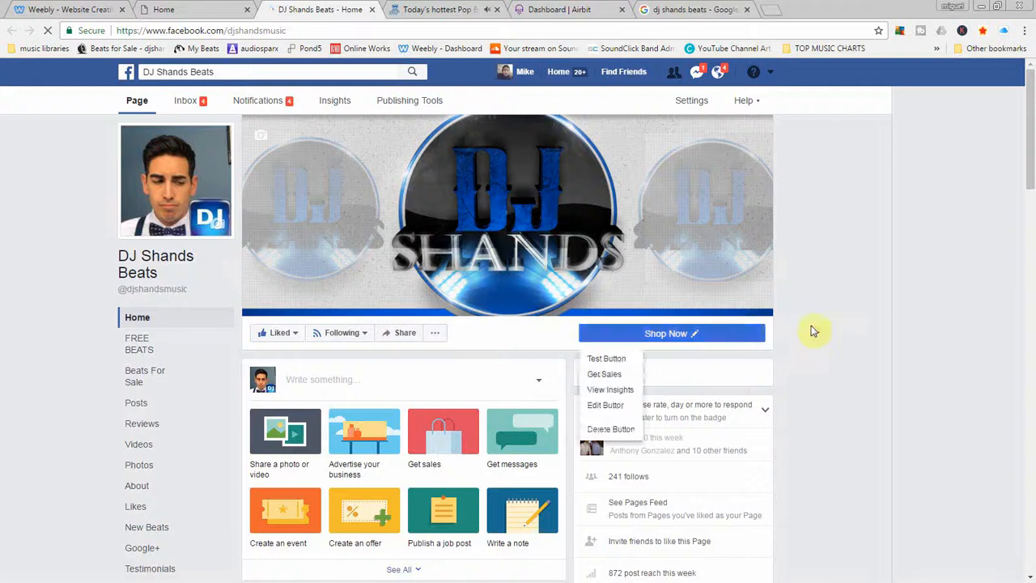
scroll(814, 326, "down", 2)
scroll(338, 300, "up", 2)
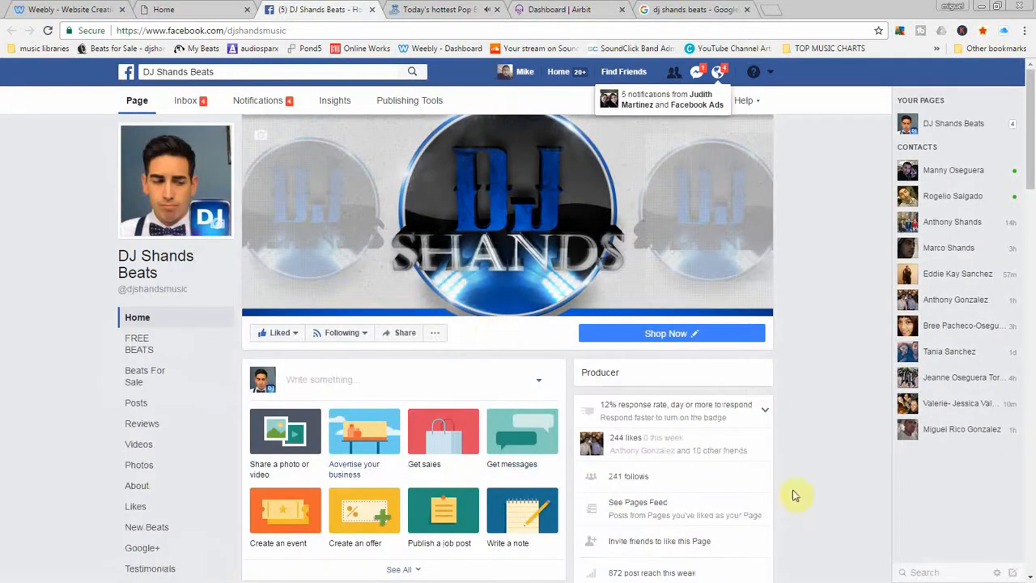
scroll(793, 477, "down", 5)
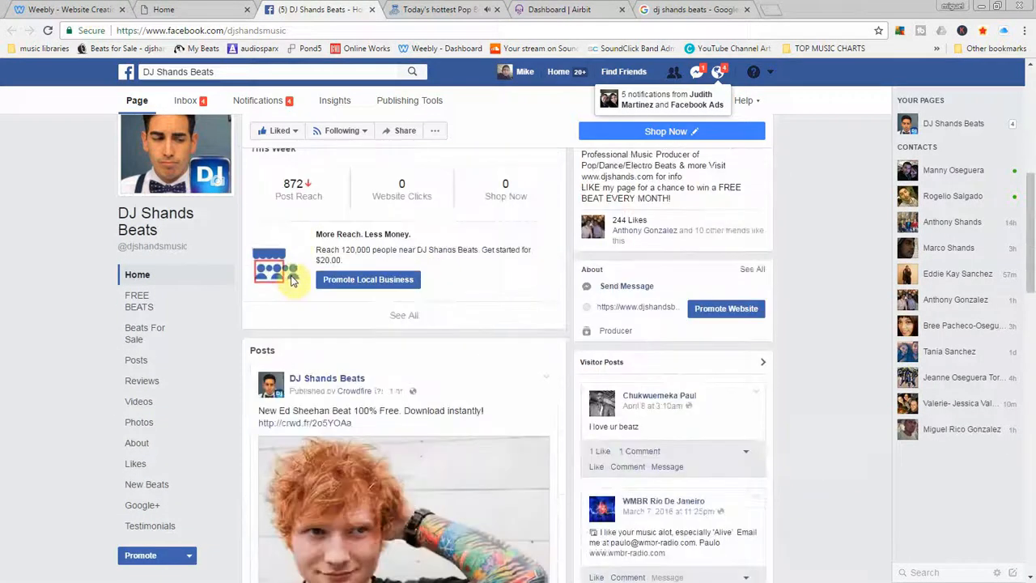
scroll(293, 280, "down", 2)
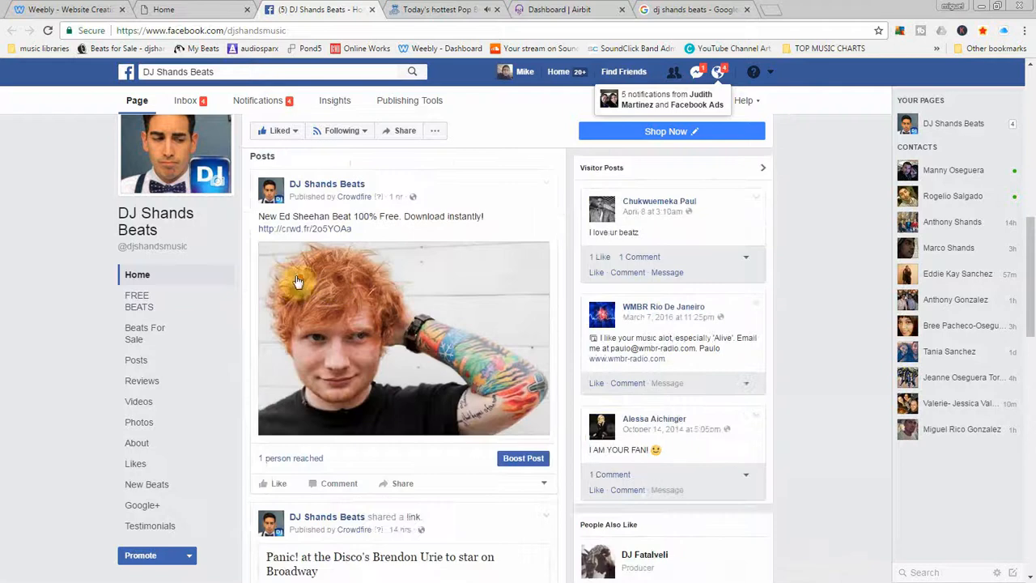
left_click(373, 10)
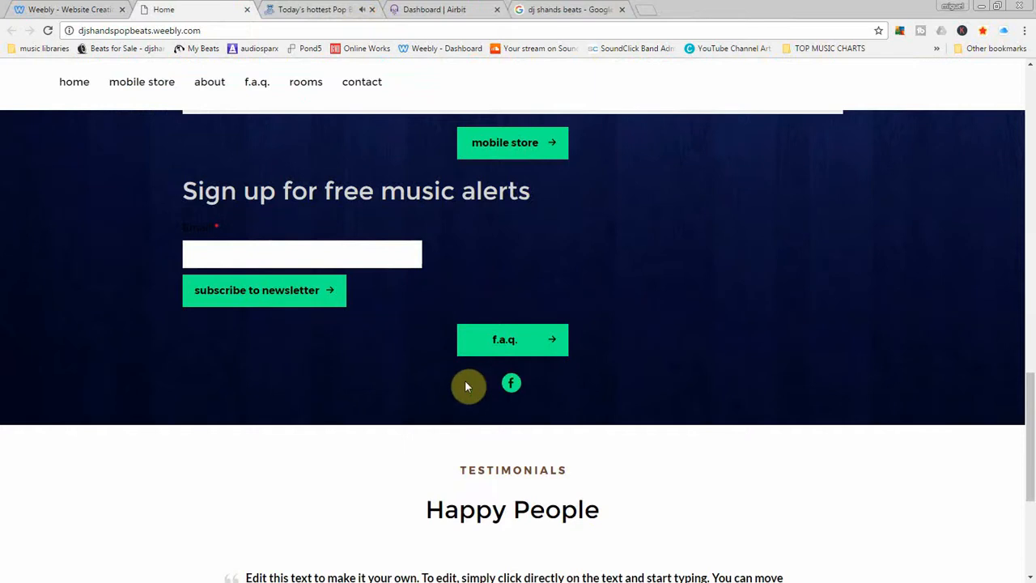
Review the live home page from the header banner through the license table and newsletter form to the testimonials
scroll(359, 339, "up", 5)
scroll(364, 340, "down", 4)
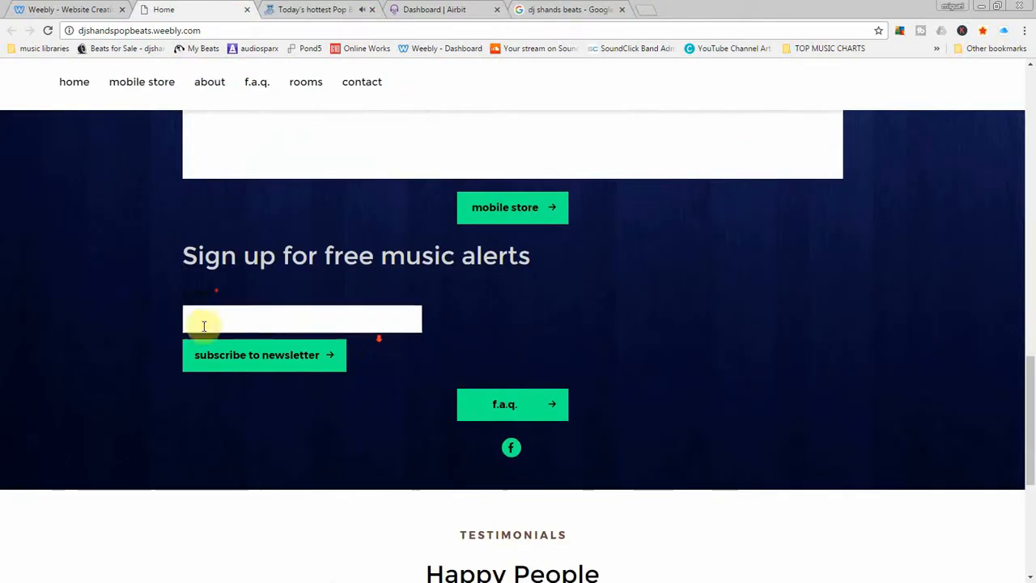
scroll(565, 324, "down", 4)
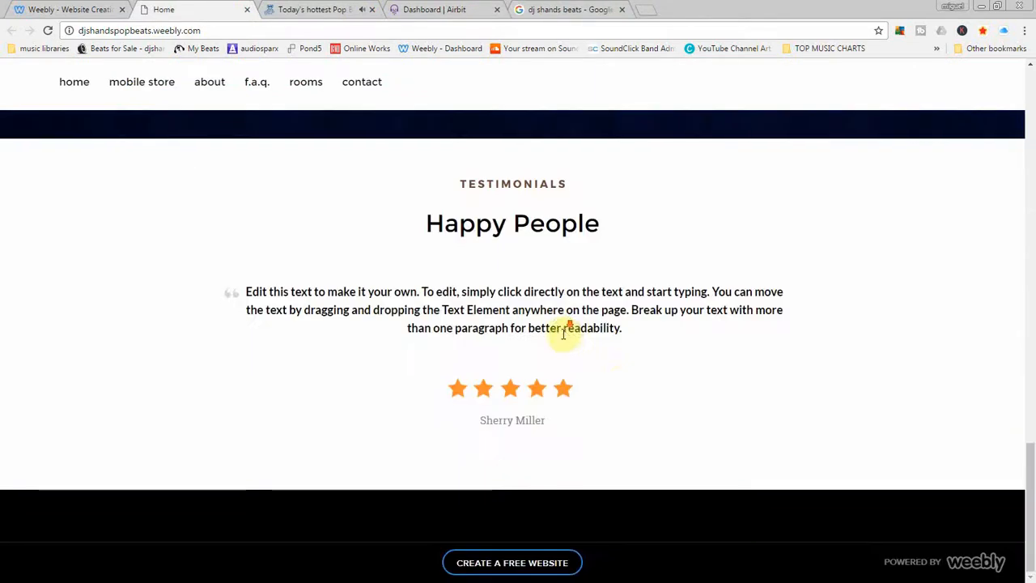
scroll(617, 377, "up", 5)
scroll(615, 380, "up", 10)
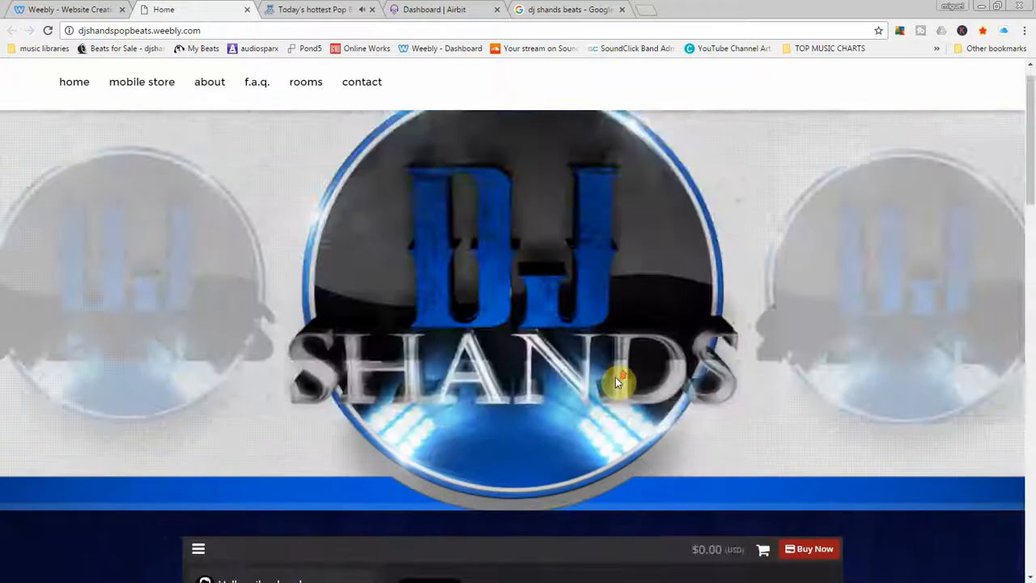
scroll(615, 380, "down", 4)
scroll(617, 383, "down", 8)
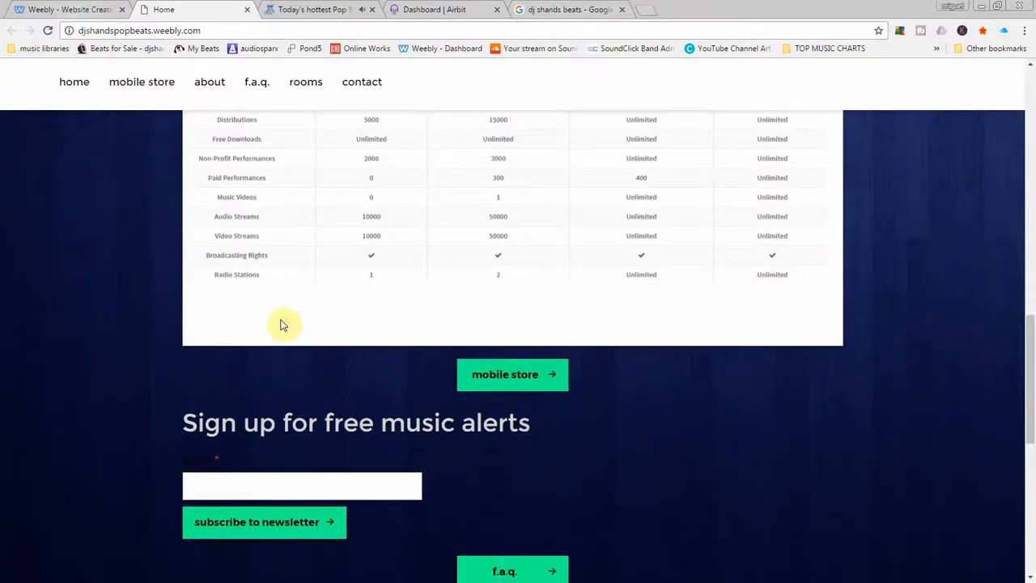
scroll(308, 293, "up", 10)
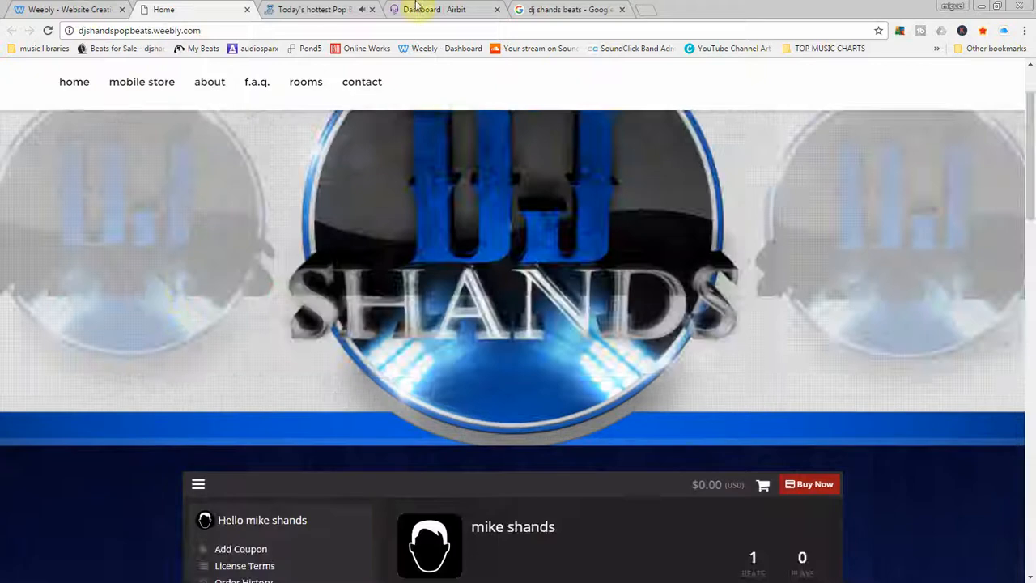
Switch to djshandsbeats.com and examine the floating social sharing buttons beside the license table
left_click(300, 10)
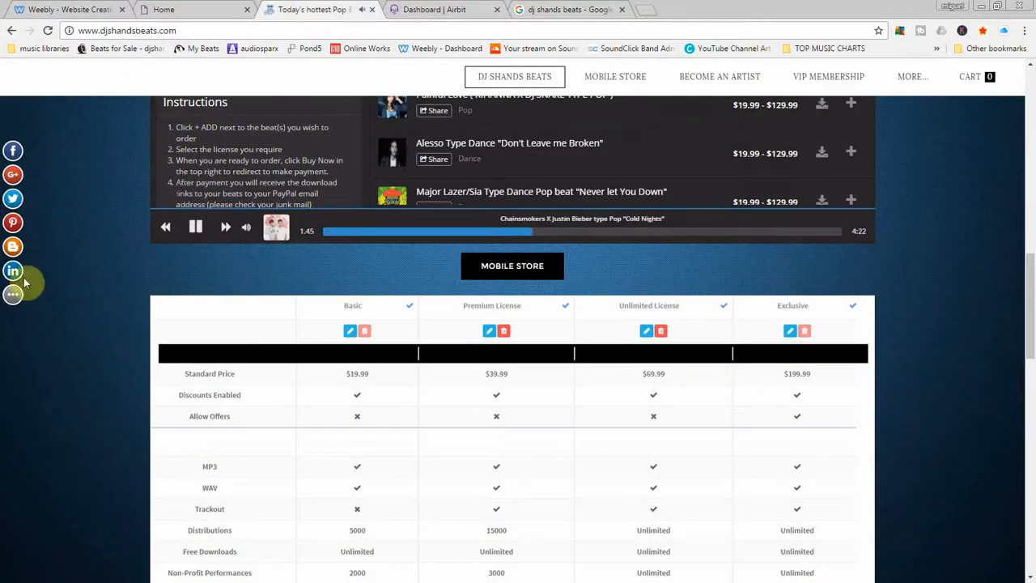
mouse_move(17, 291)
scroll(61, 289, "down", 4)
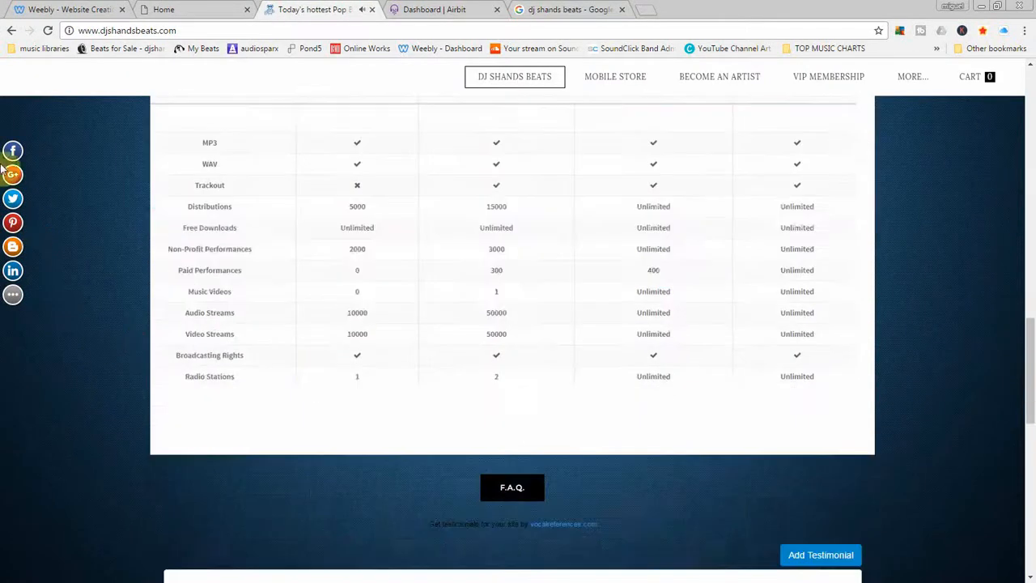
scroll(72, 368, "up", 3)
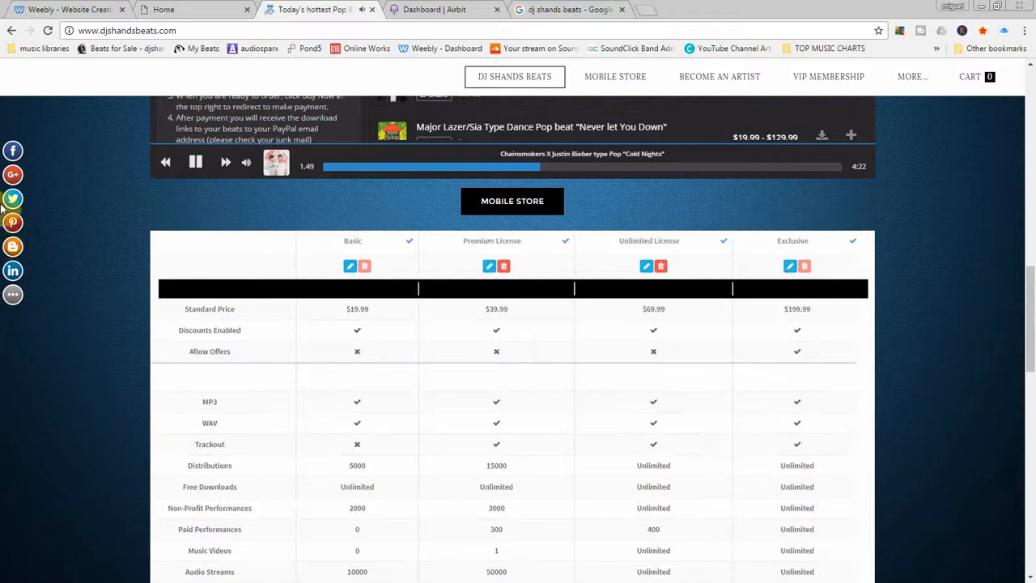
Open the Facebook share window from the floating sharing buttons on djshandsbeats.com and close it without posting
left_click(13, 152)
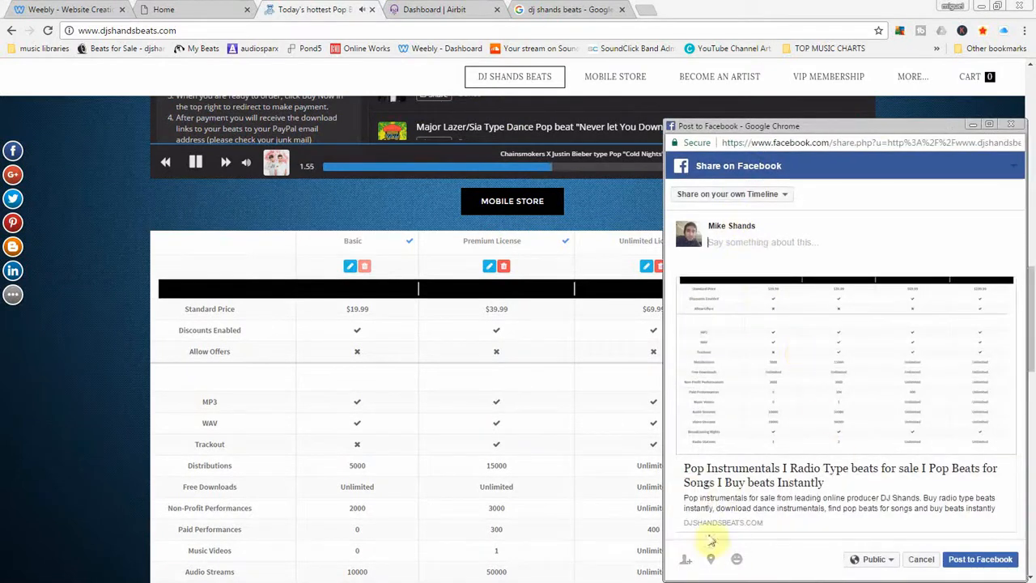
left_click_drag(840, 129, 632, 112)
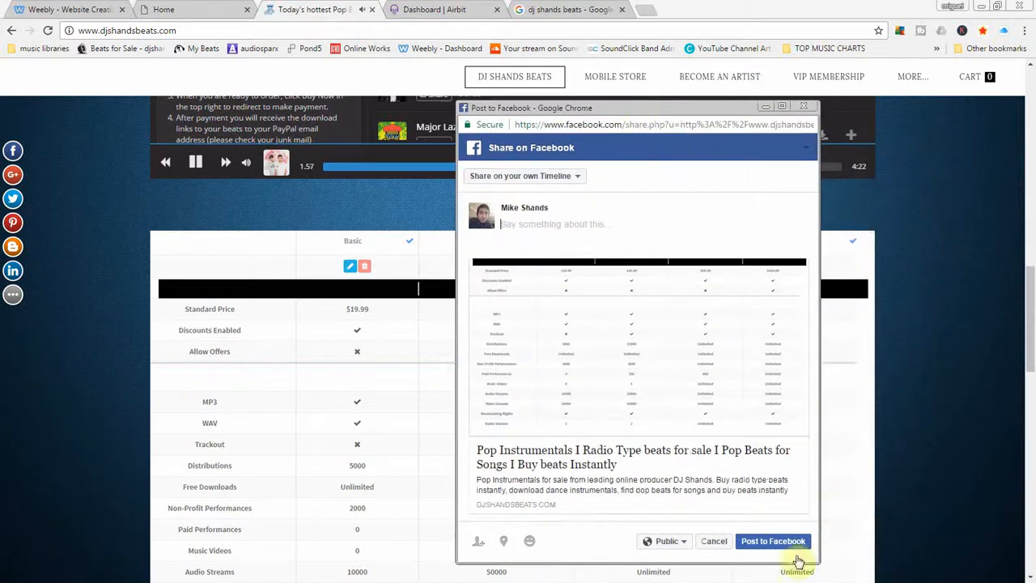
left_click(806, 107)
left_click(688, 196)
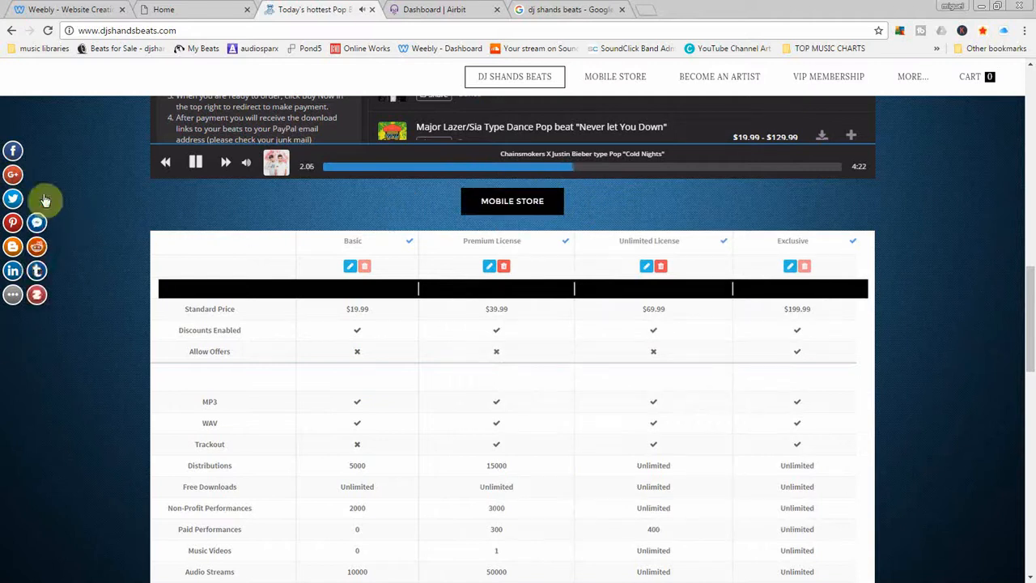
Return to the Weebly editor, dismiss the publish notice, and search the App Center for zotabox
left_click(196, 8)
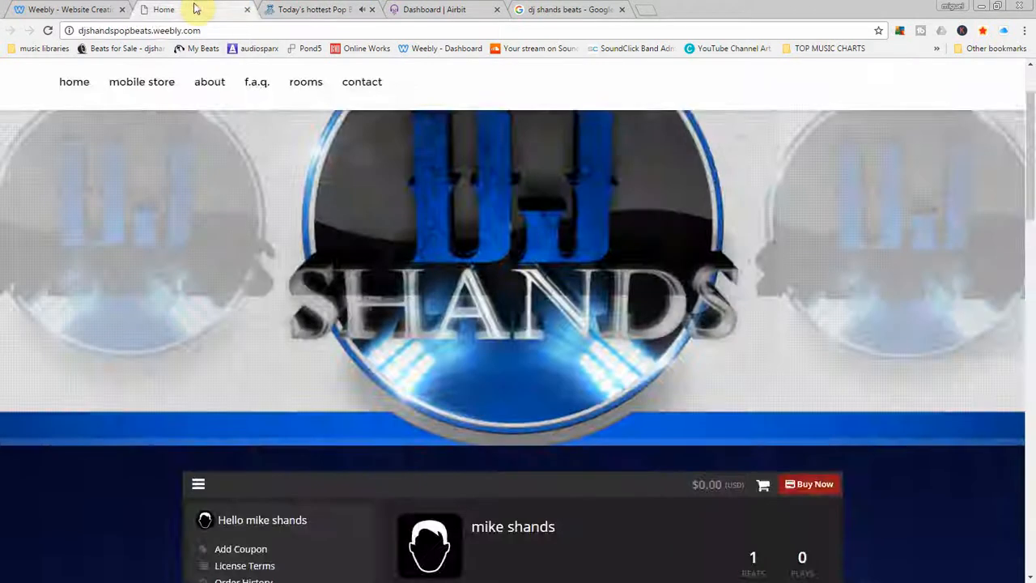
left_click(64, 11)
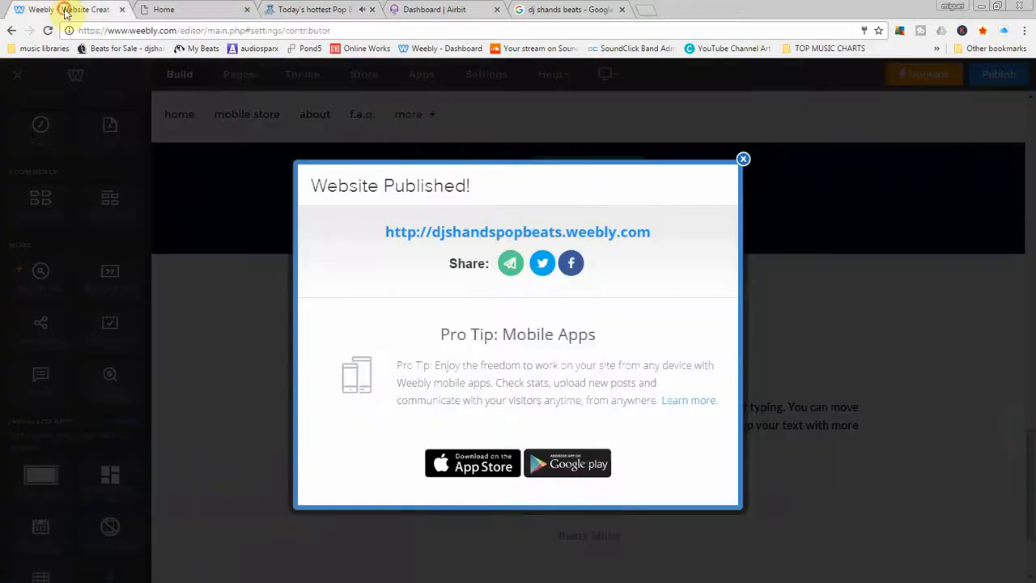
left_click(742, 167)
left_click(421, 74)
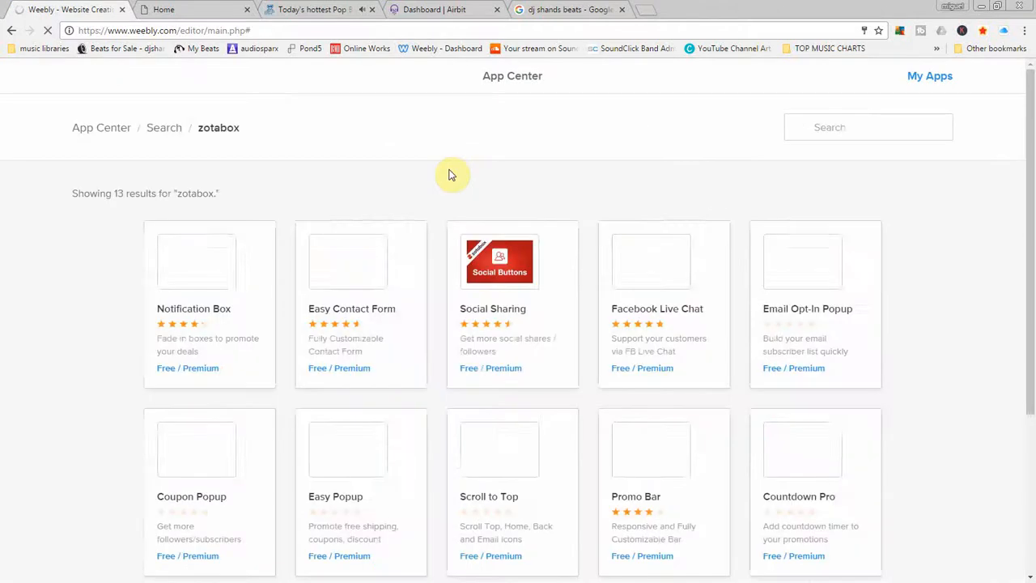
Look through the Zotabox apps and open the Social Sharing app's page to examine its features and pricing
scroll(533, 270, "down", 4)
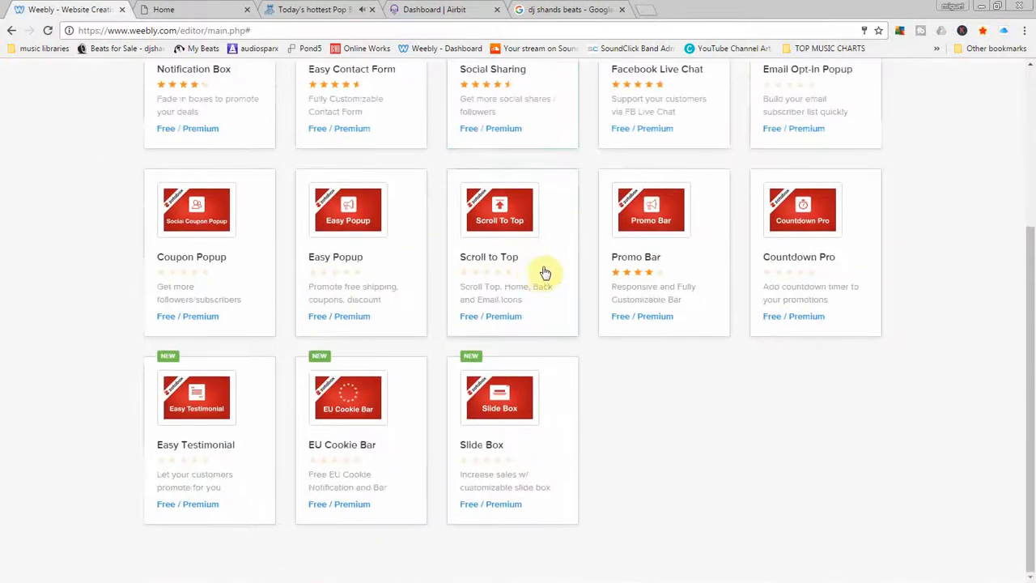
scroll(545, 273, "up", 4)
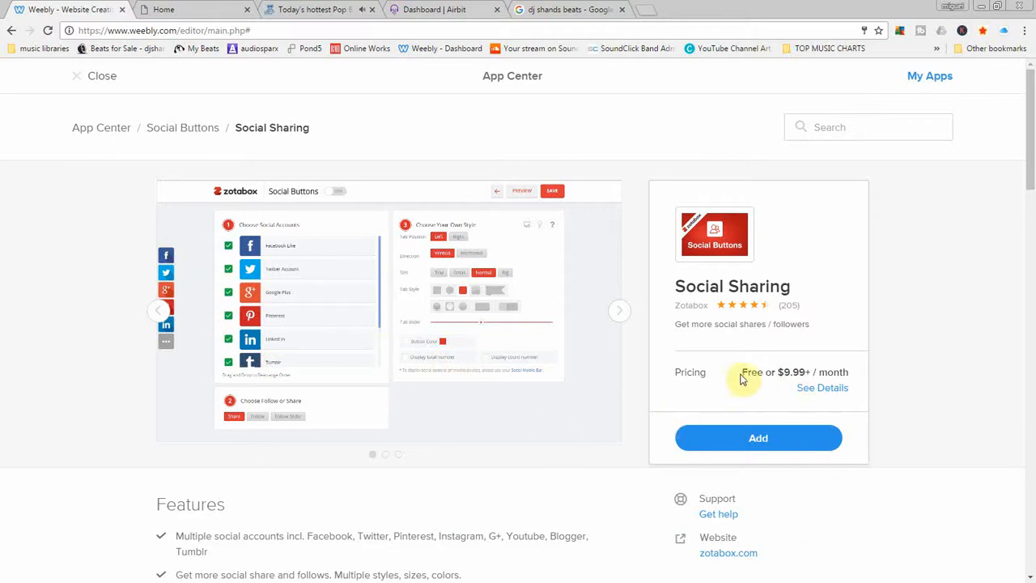
scroll(558, 458, "down", 3)
scroll(291, 467, "up", 3)
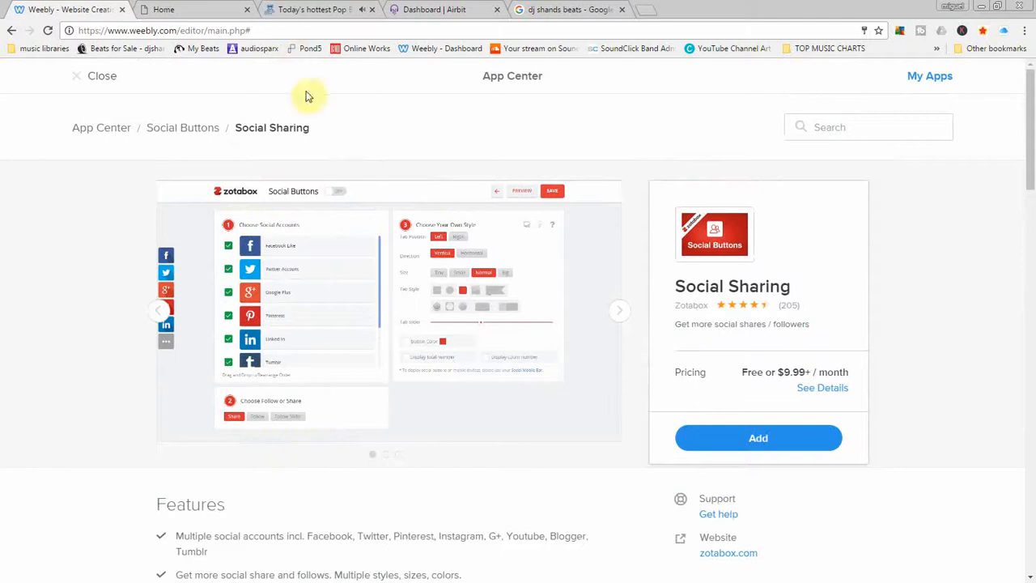
Check the beat store, license table, newsletter form and testimonials on the live Weebly site, and switch to djshandsbeats.com for comparison
left_click(183, 6)
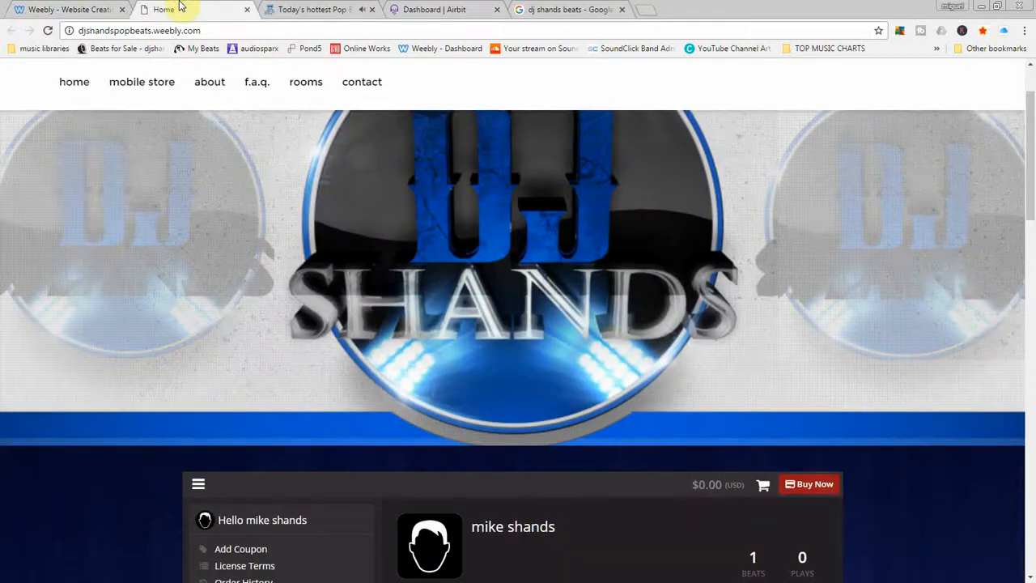
scroll(439, 259, "down", 4)
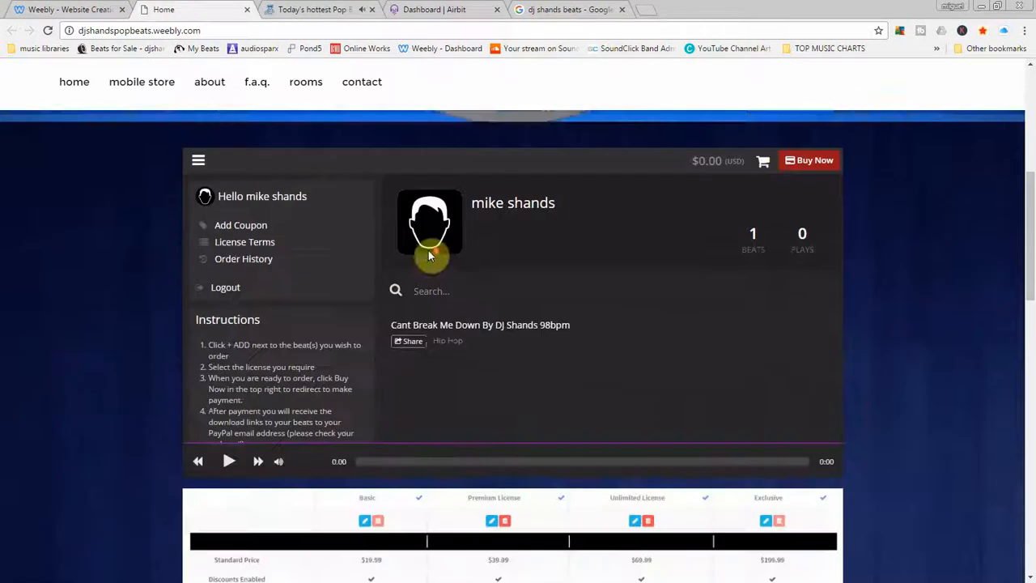
scroll(52, 268, "down", 6)
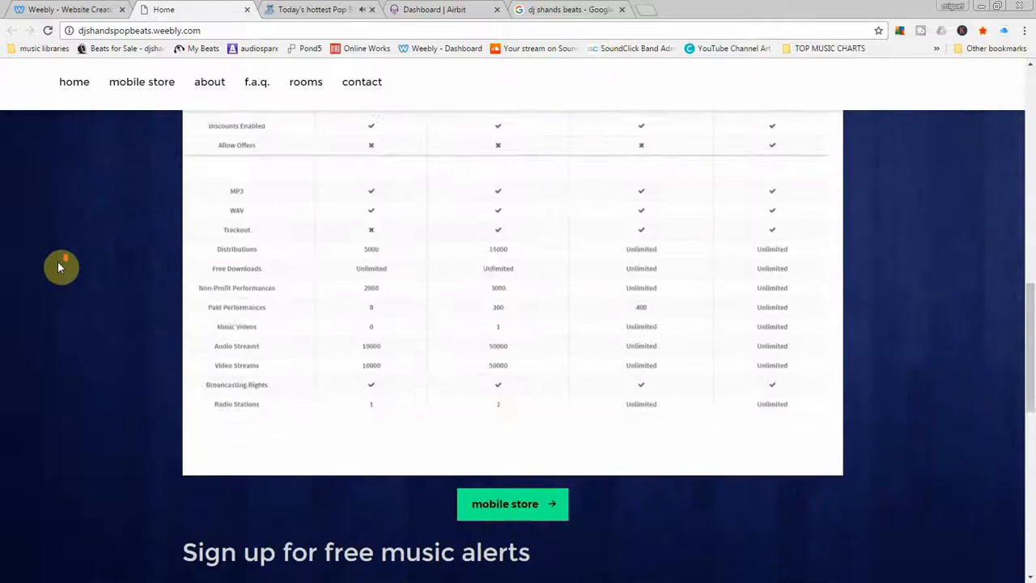
scroll(60, 262, "down", 2)
scroll(70, 266, "down", 3)
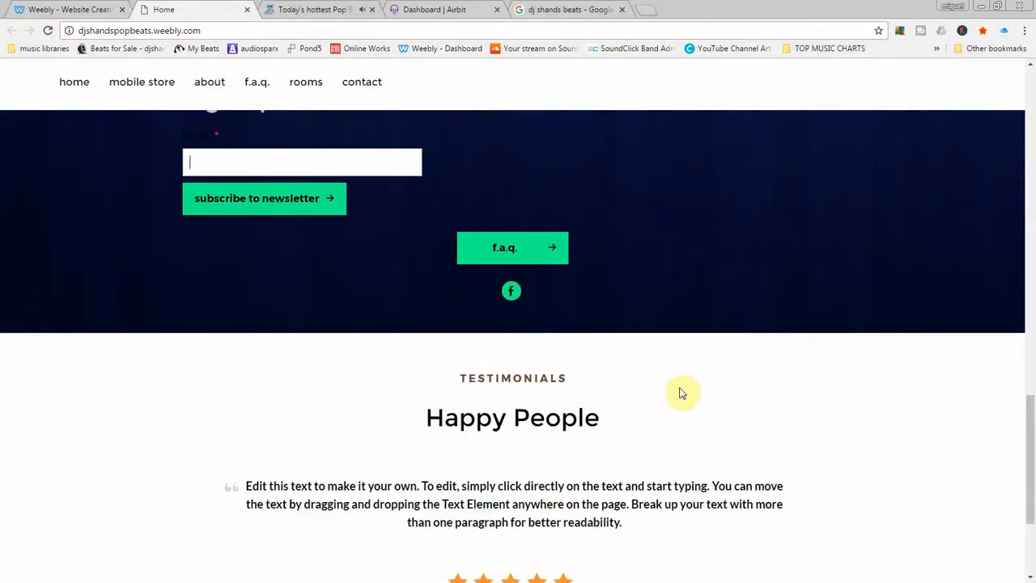
scroll(561, 328, "down", 3)
scroll(551, 335, "up", 15)
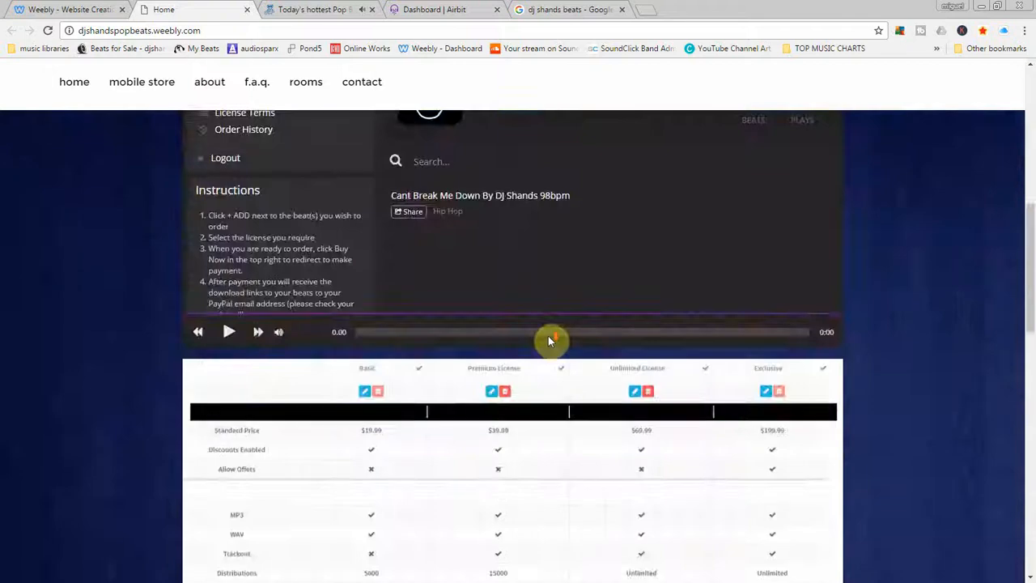
scroll(560, 332, "down", 4)
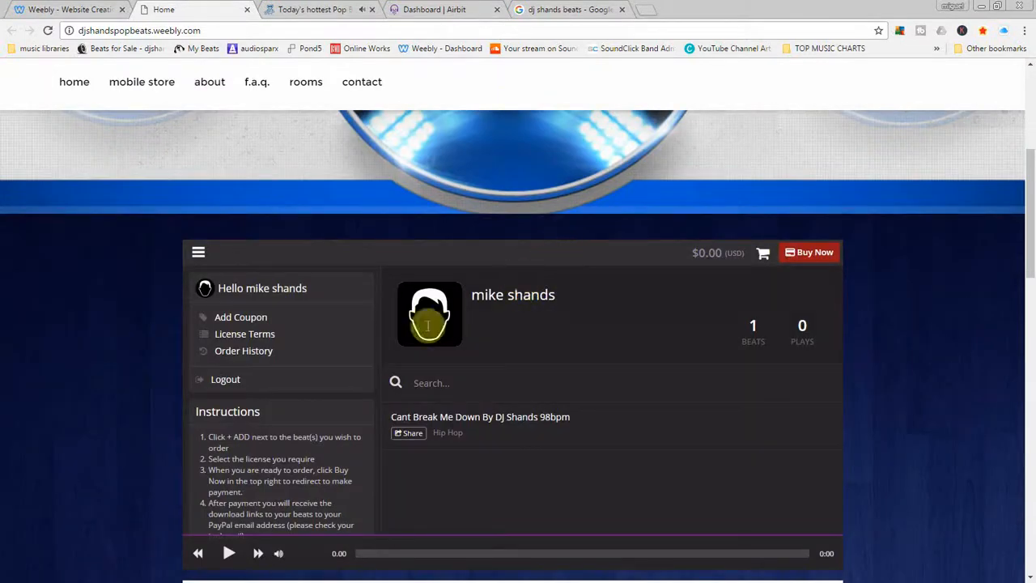
scroll(386, 233, "up", 4)
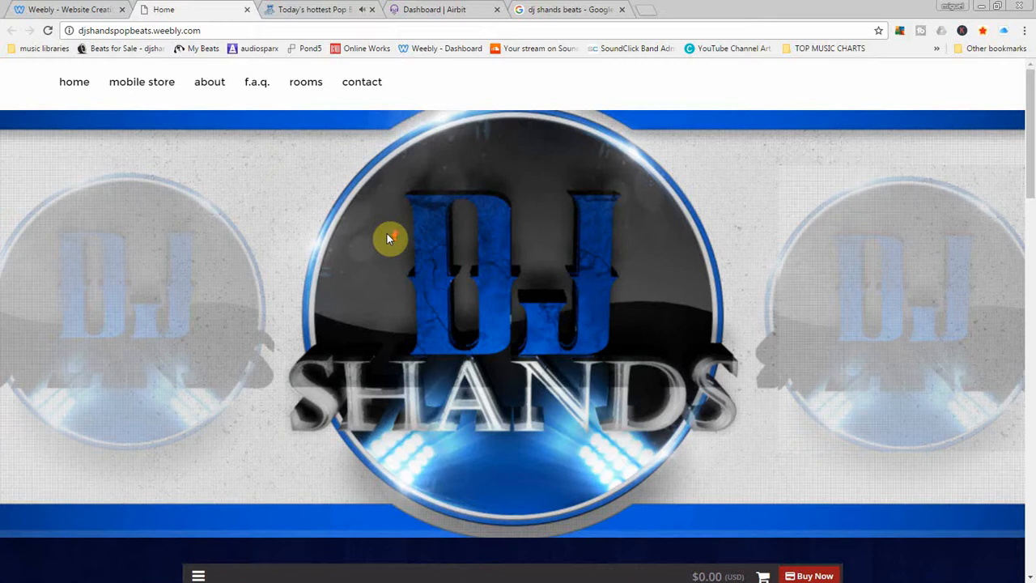
left_click(314, 11)
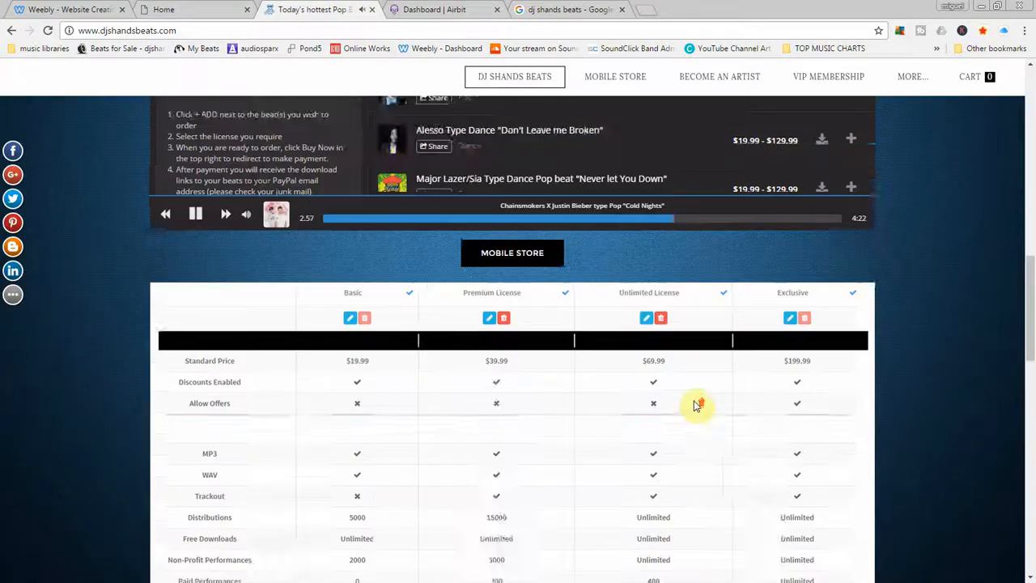
Examine the djshandsbeats.com home page, including its header, extra page links, limited-offer banner, beat store and license table
scroll(697, 404, "up", 4)
scroll(729, 380, "up", 5)
scroll(997, 333, "up", 2)
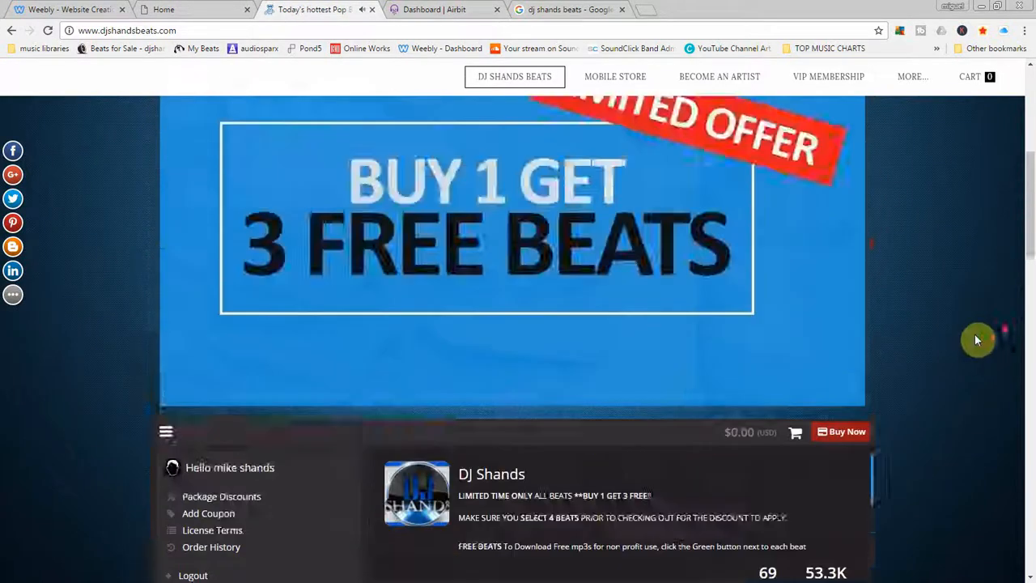
scroll(977, 340, "up", 4)
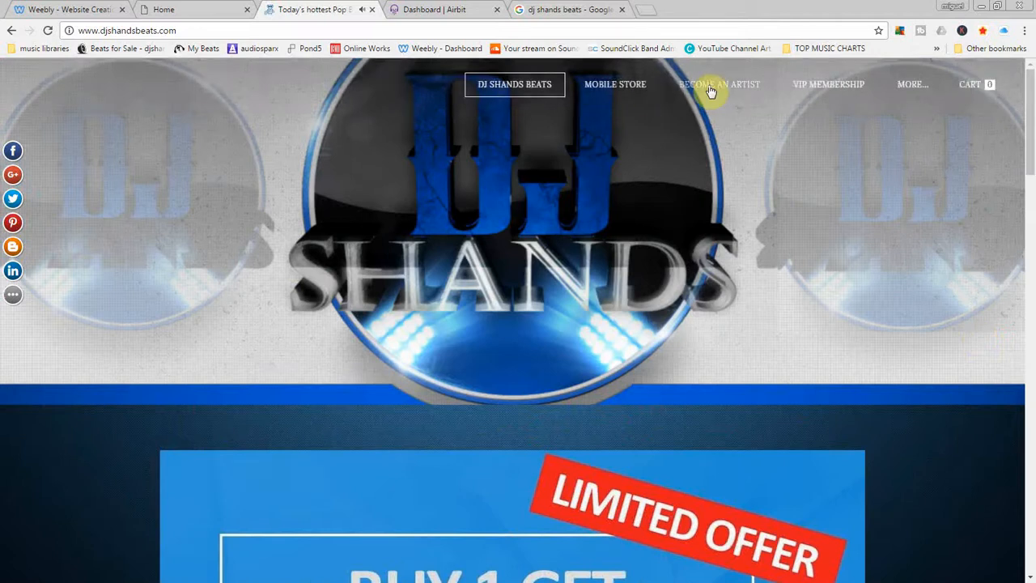
mouse_move(977, 101)
mouse_move(914, 89)
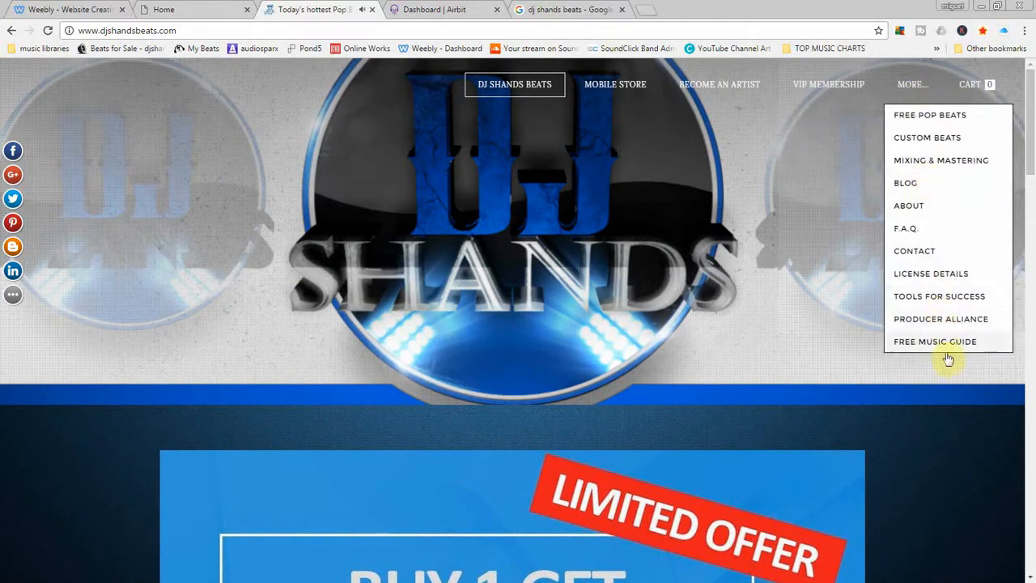
scroll(18, 488, "down", 10)
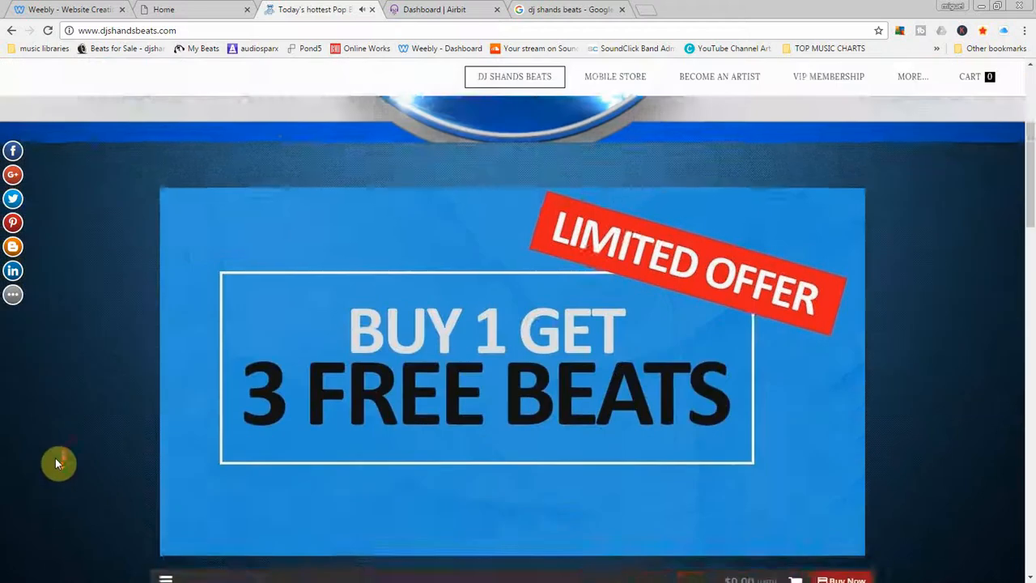
scroll(55, 446, "down", 4)
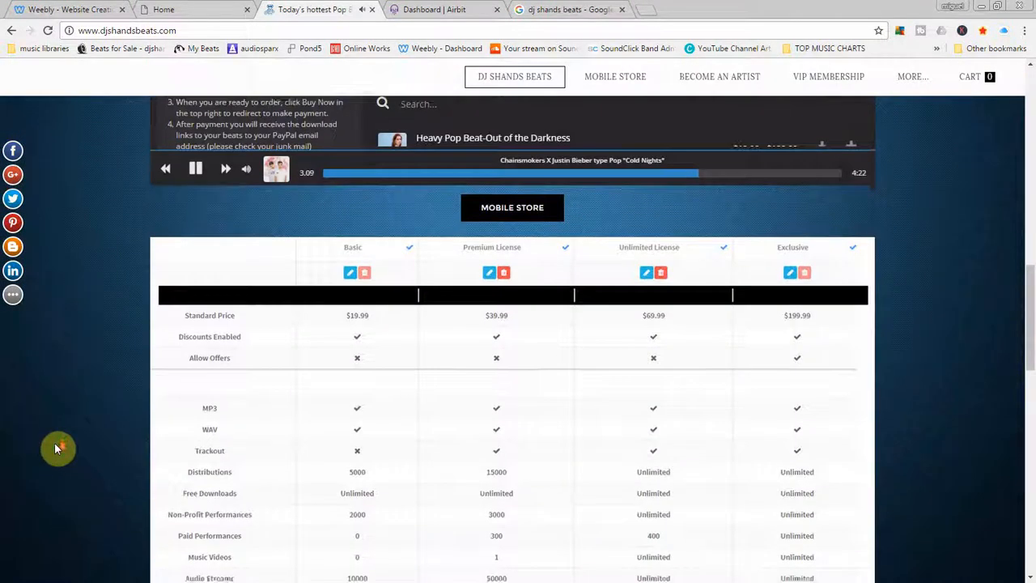
Compare the new Weebly site's header, beat store and license table with the same sections on djshandsbeats.com
left_click(155, 8)
scroll(429, 238, "down", 4)
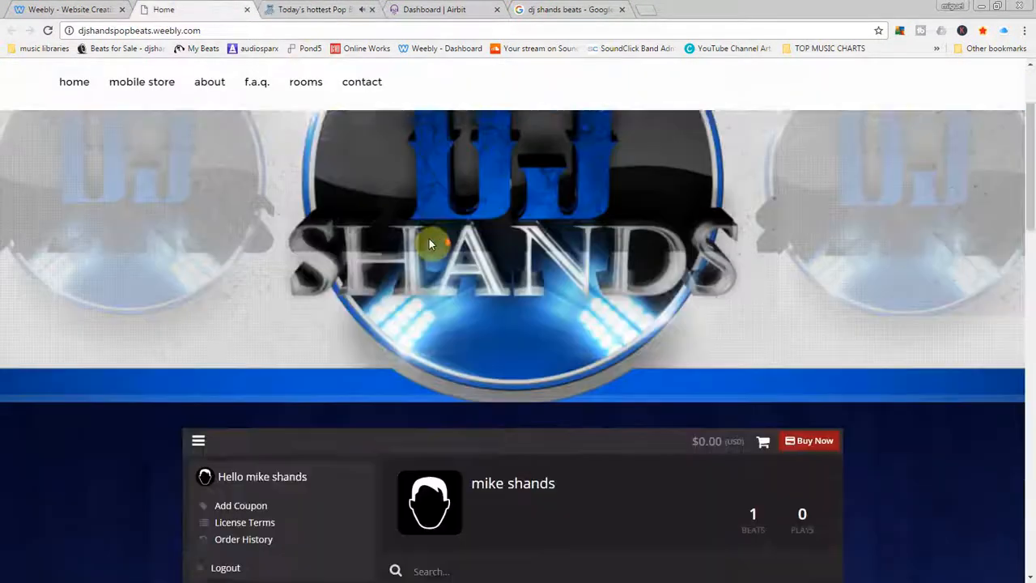
scroll(834, 368, "down", 3)
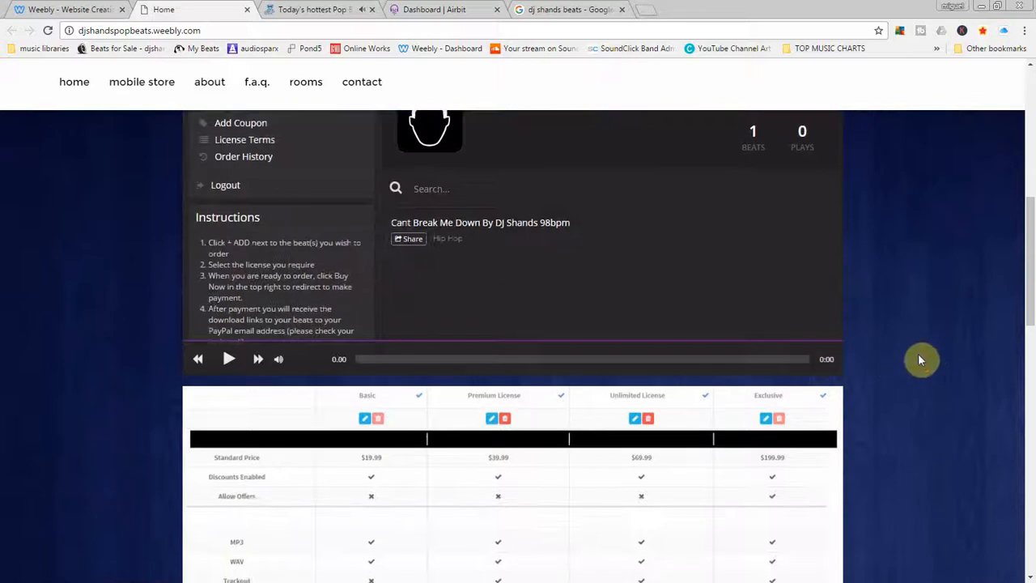
left_click(93, 11)
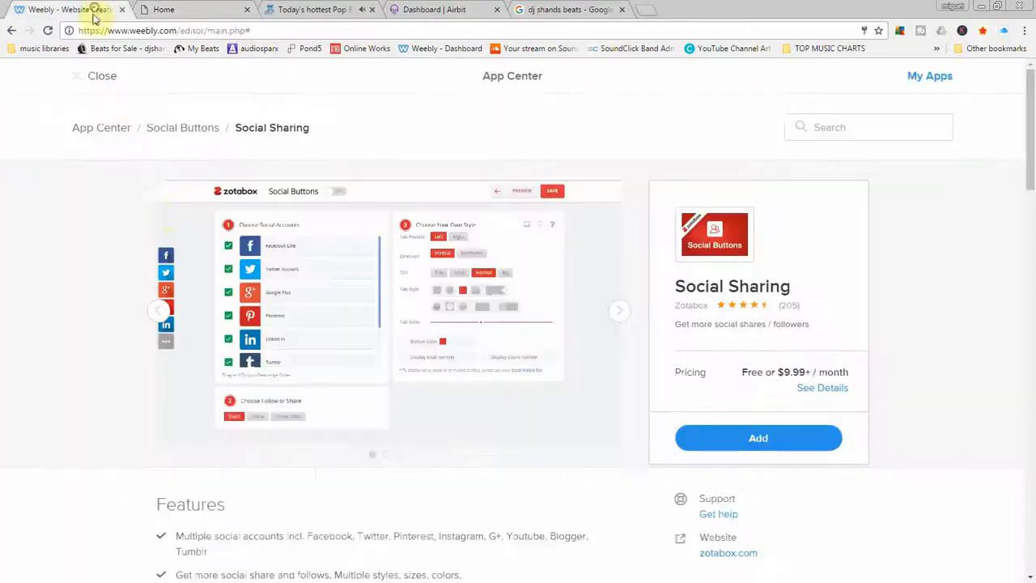
left_click(198, 9)
left_click(304, 9)
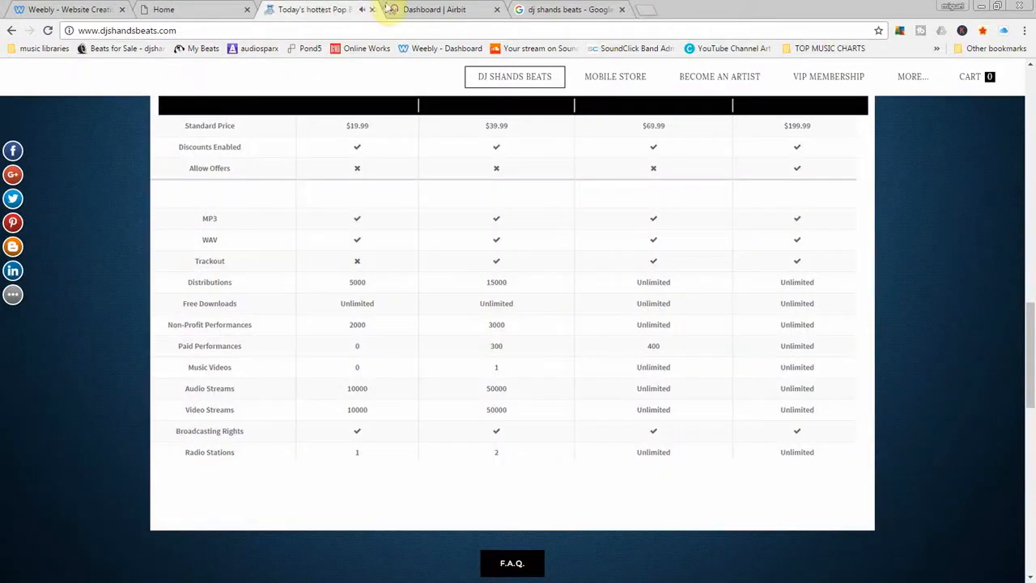
scroll(614, 317, "up", 6)
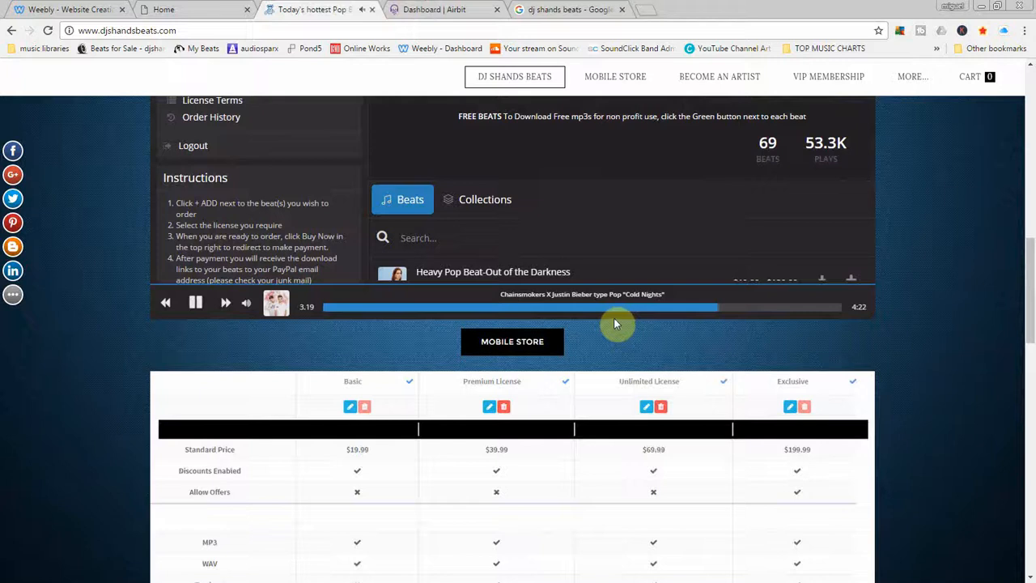
scroll(572, 316, "up", 9)
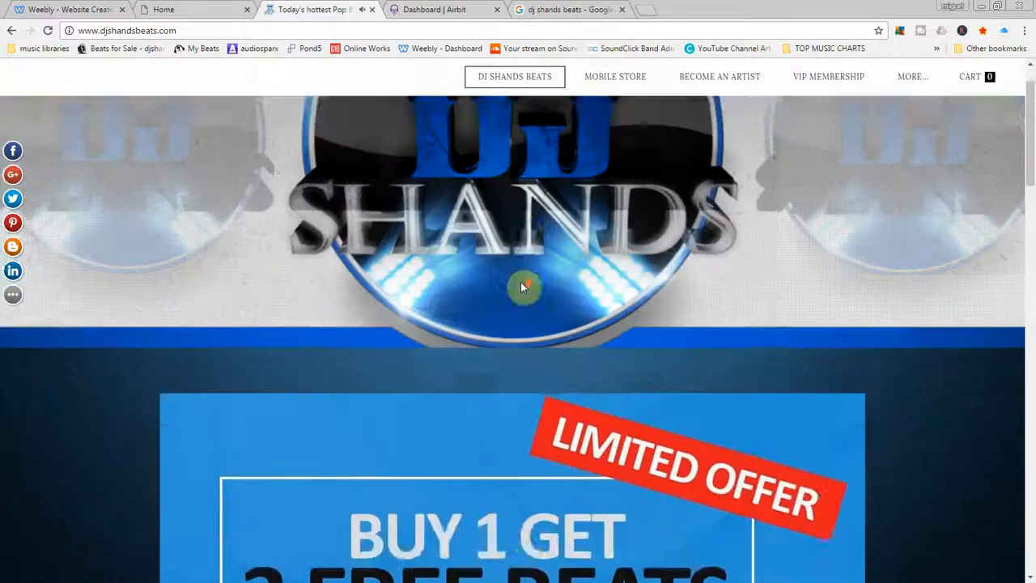